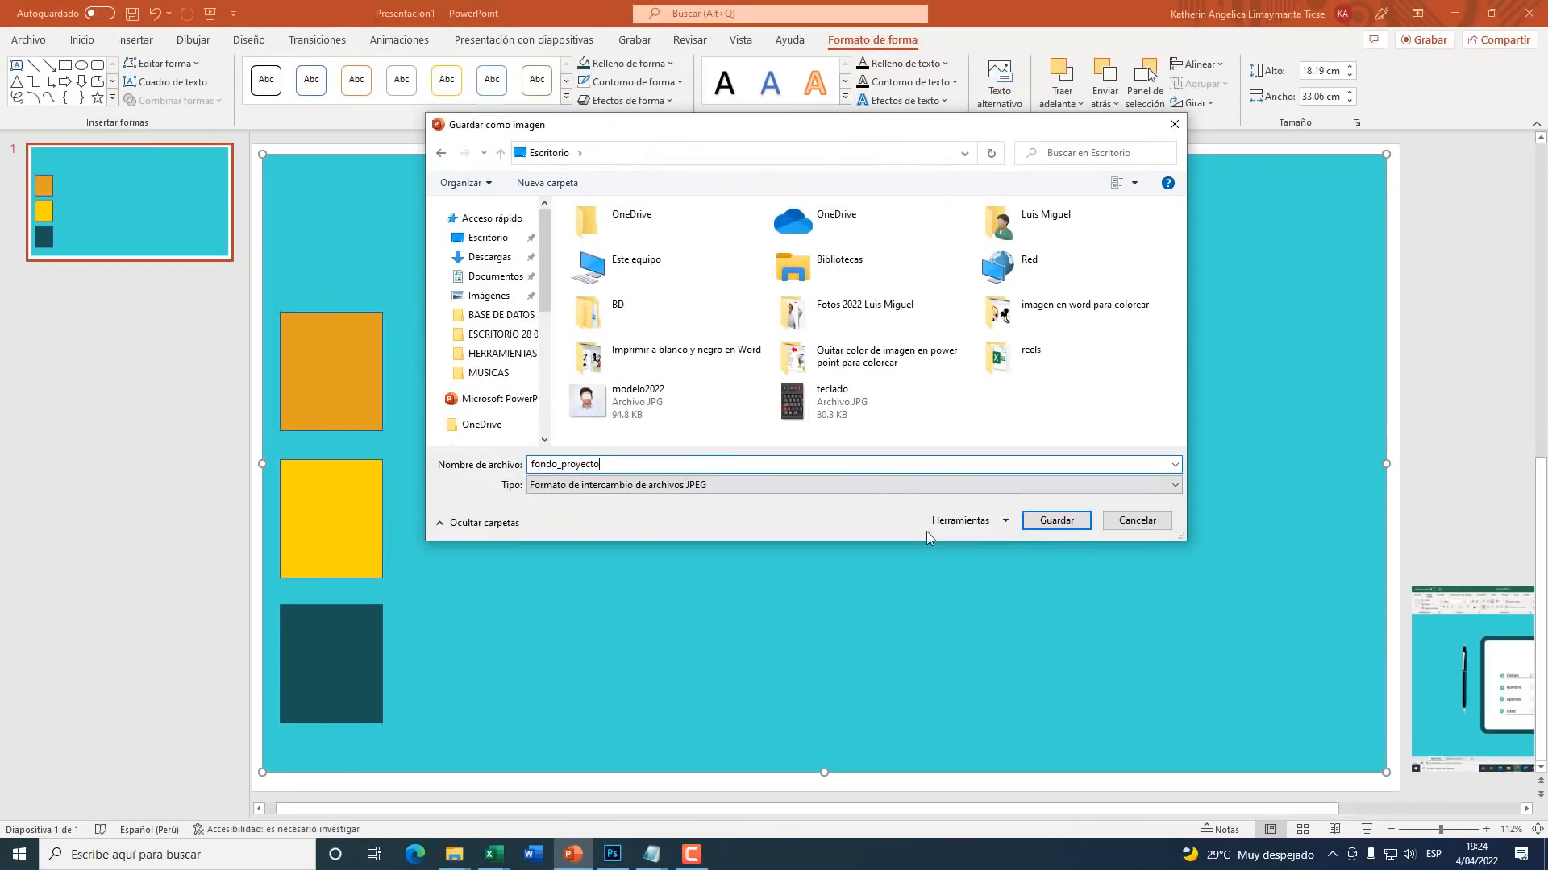
Step: Save the turquoise shape to the desktop as the JPEG image fondo_proyecto and switch to the REGISTRO DE CLIENTES BD workbook in Excel
{"action": "left_click", "coordinate": [1056, 521]}
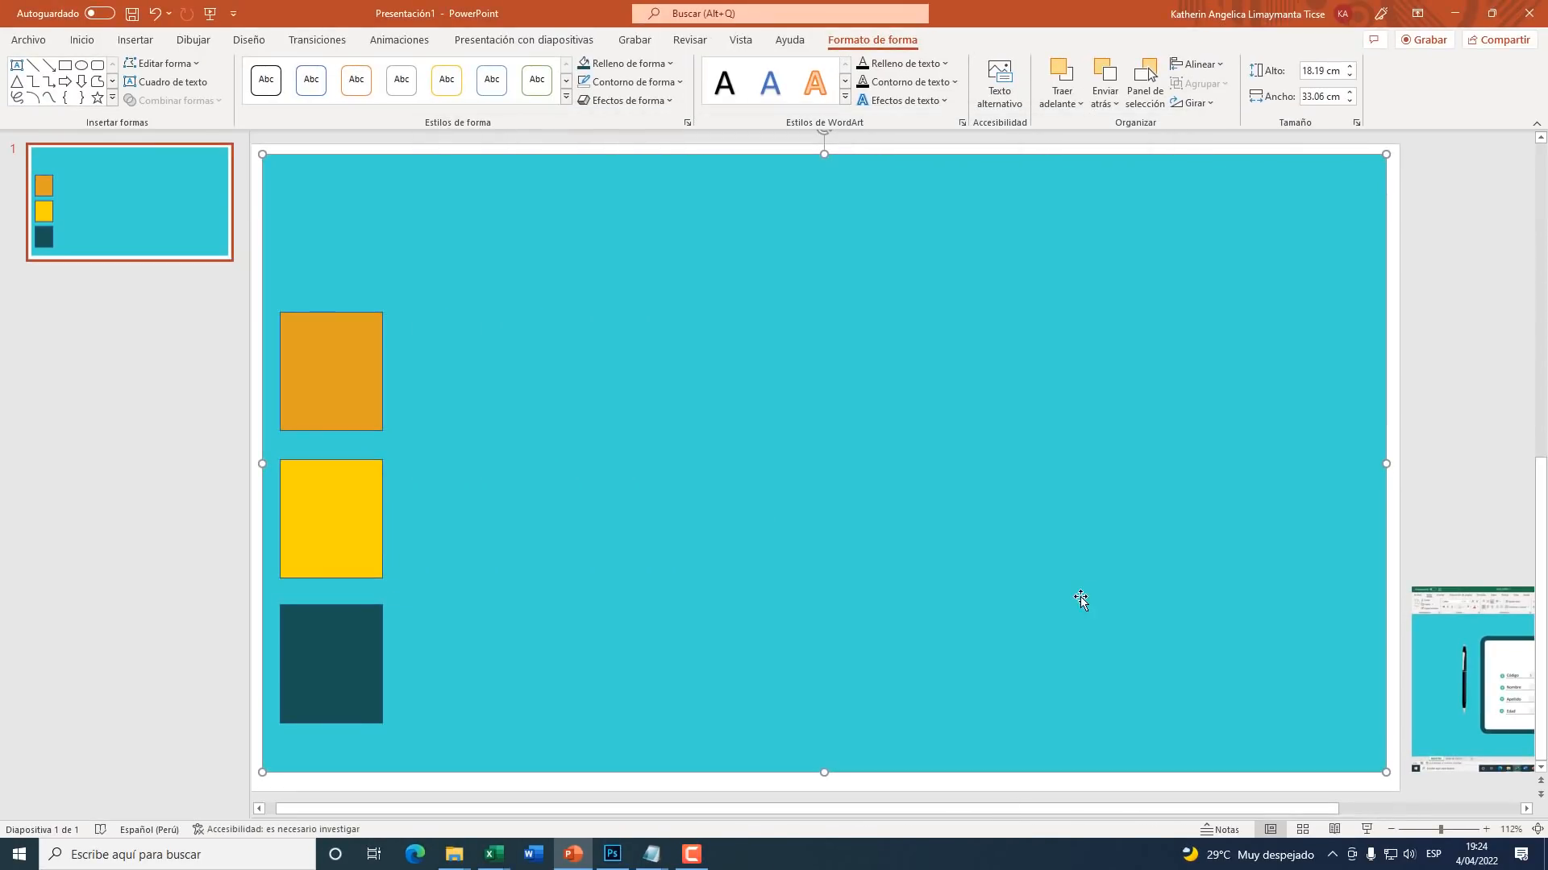
{"action": "mouse_move", "coordinate": [489, 866]}
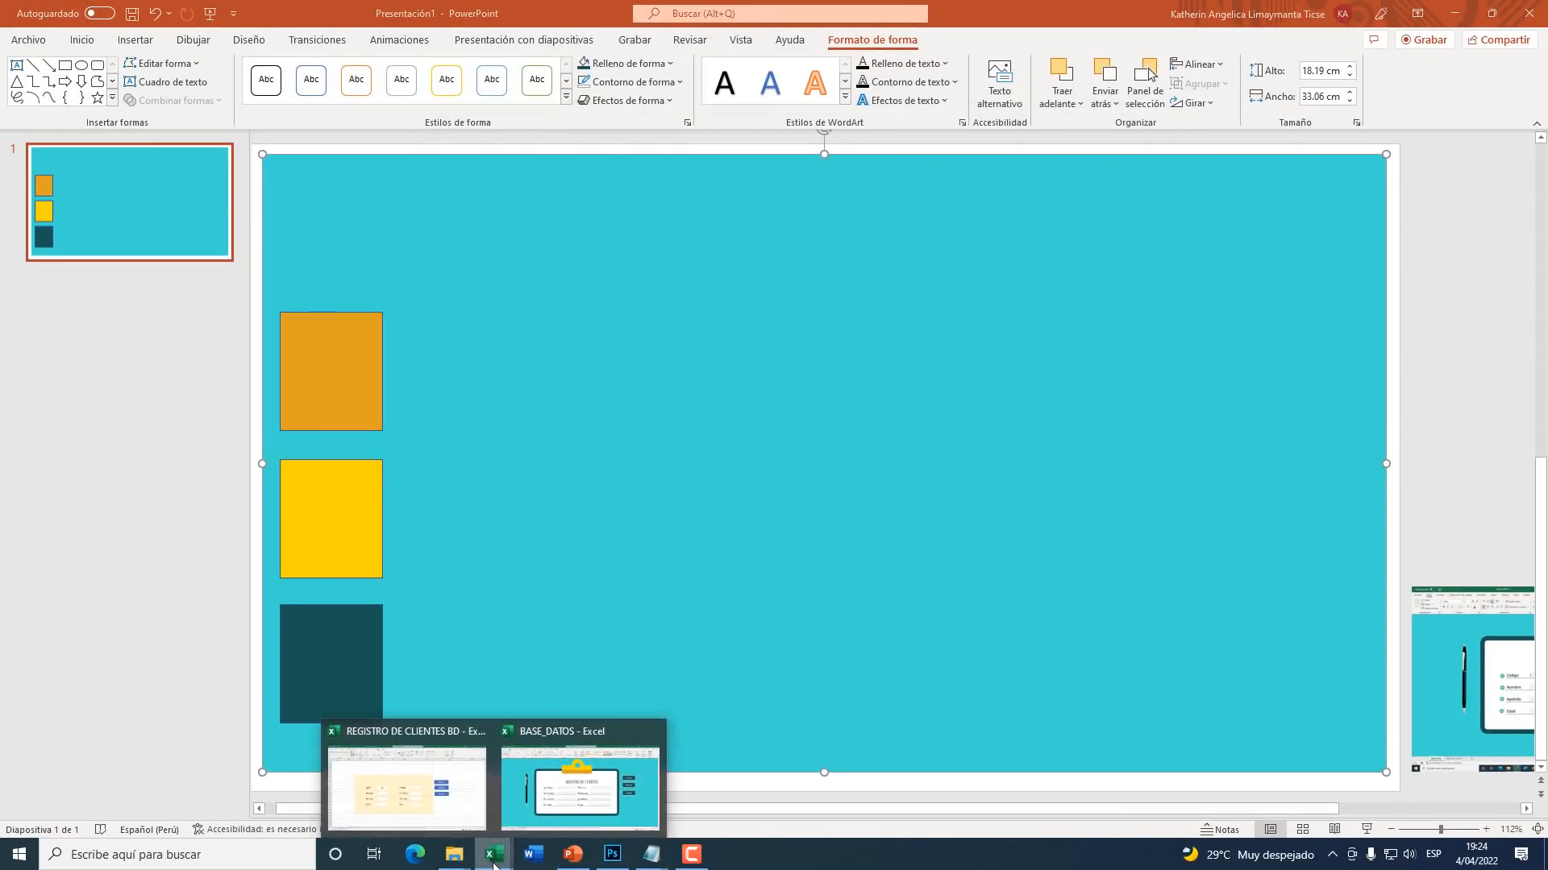
{"action": "left_click", "coordinate": [440, 806]}
{"action": "left_click", "coordinate": [450, 205]}
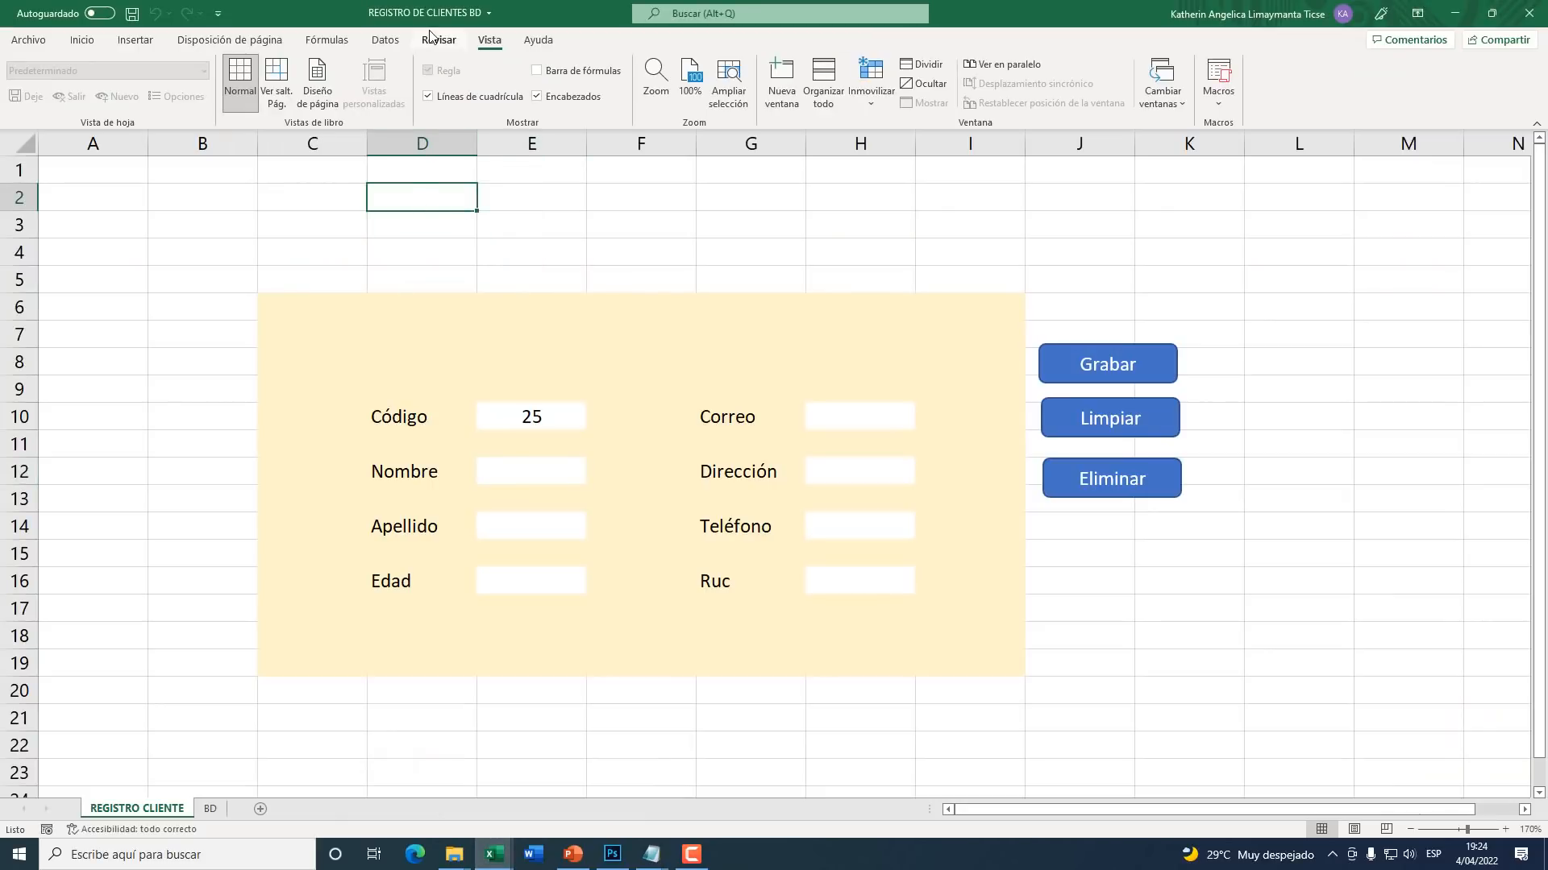
Step: Start inserting a background image for the REGISTRO CLIENTE sheet
{"action": "left_click", "coordinate": [453, 44]}
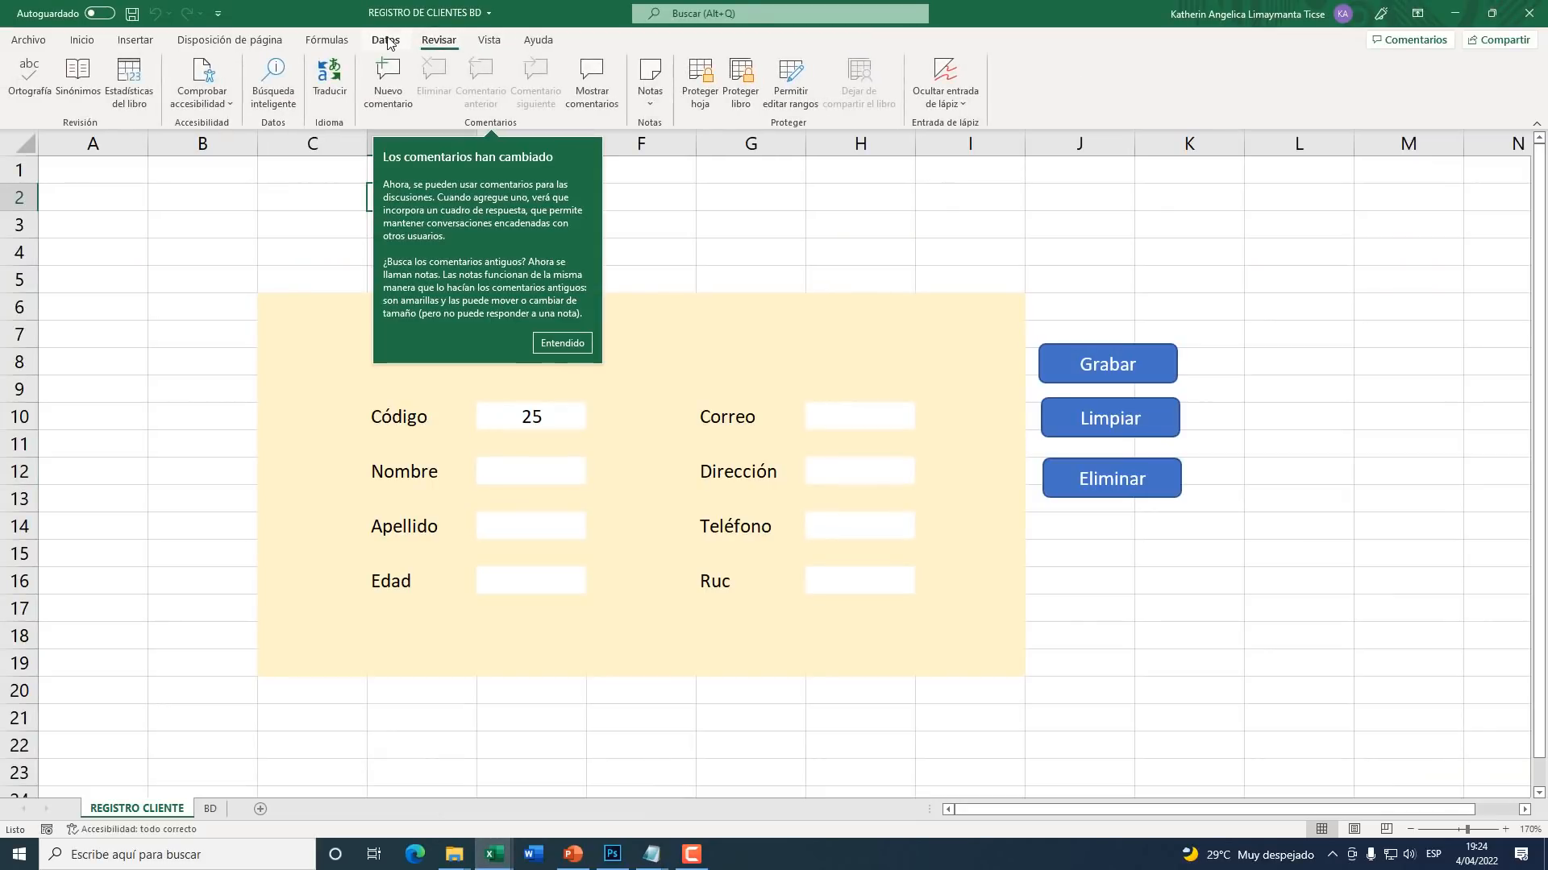
{"action": "left_click", "coordinate": [387, 42]}
{"action": "left_click", "coordinate": [442, 49]}
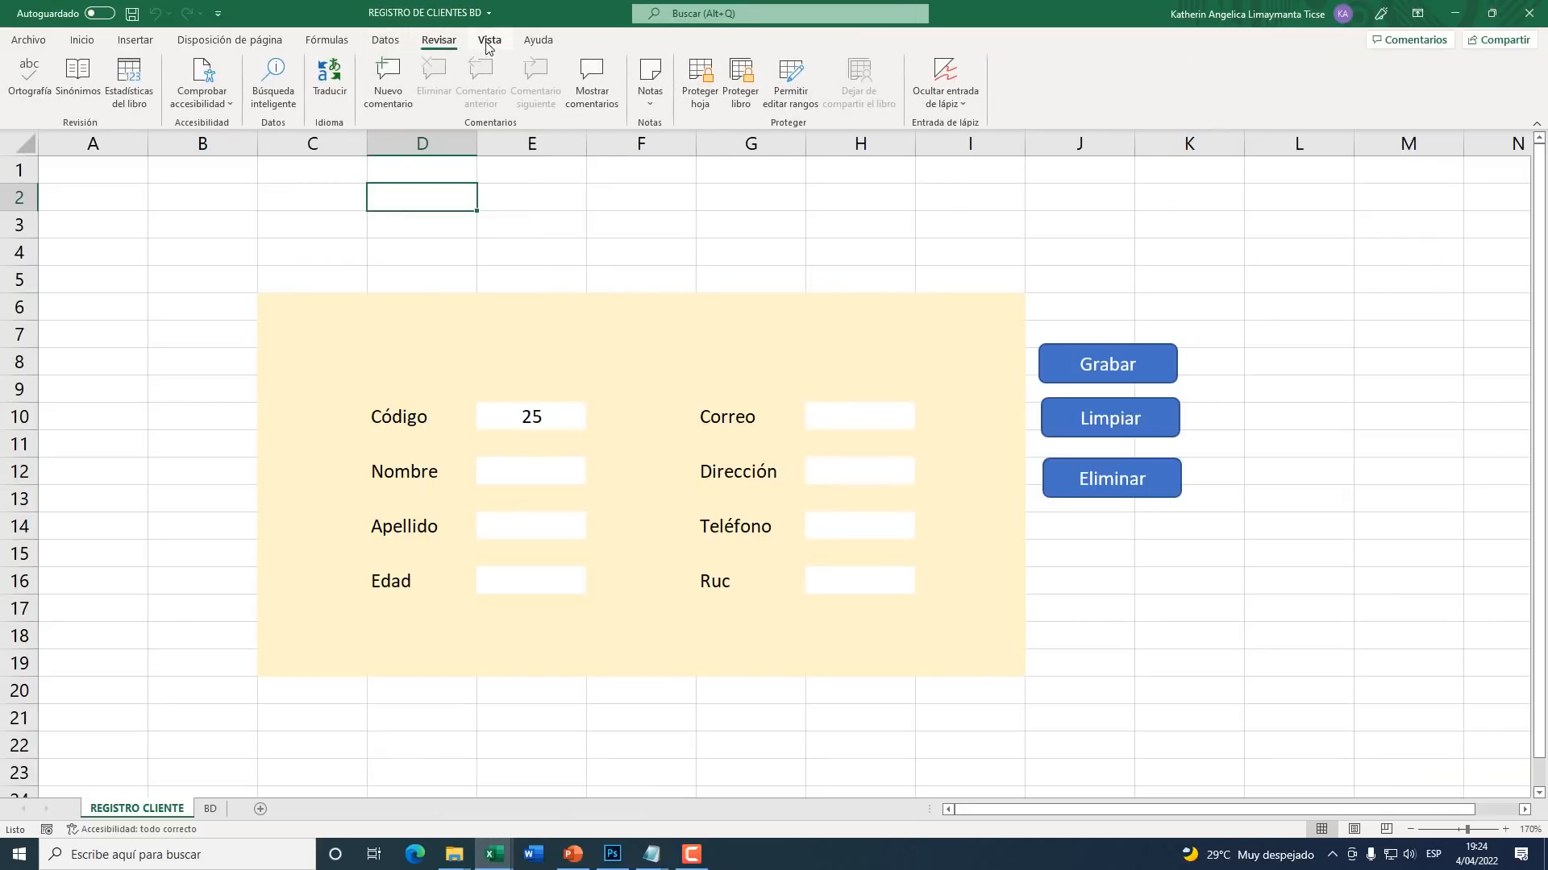
{"action": "left_click", "coordinate": [488, 44]}
{"action": "left_click", "coordinate": [266, 45]}
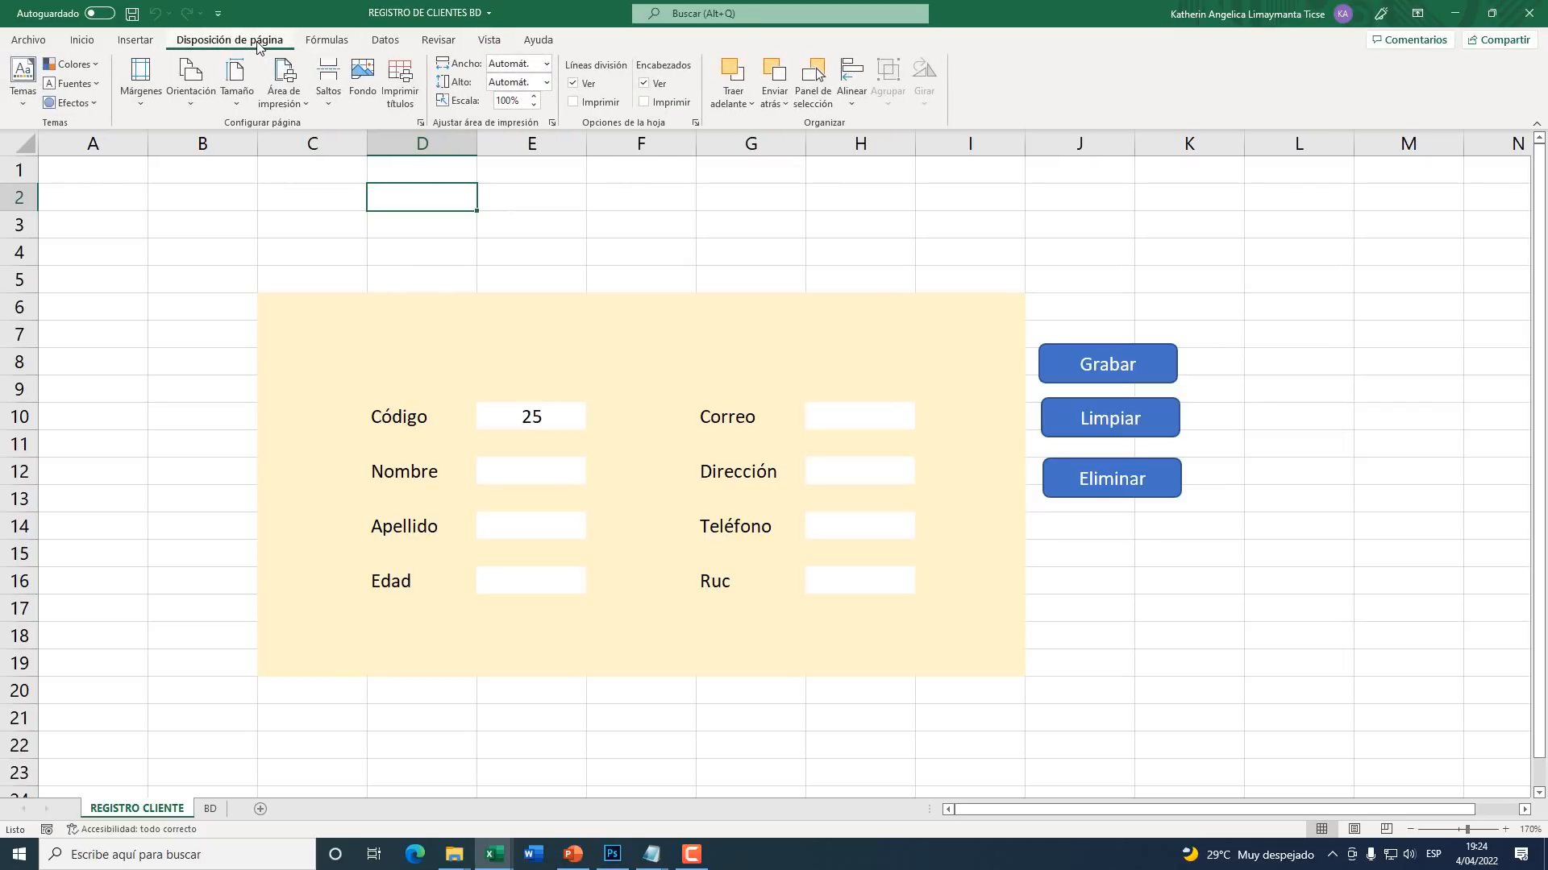
{"action": "key", "text": "super+plus"}
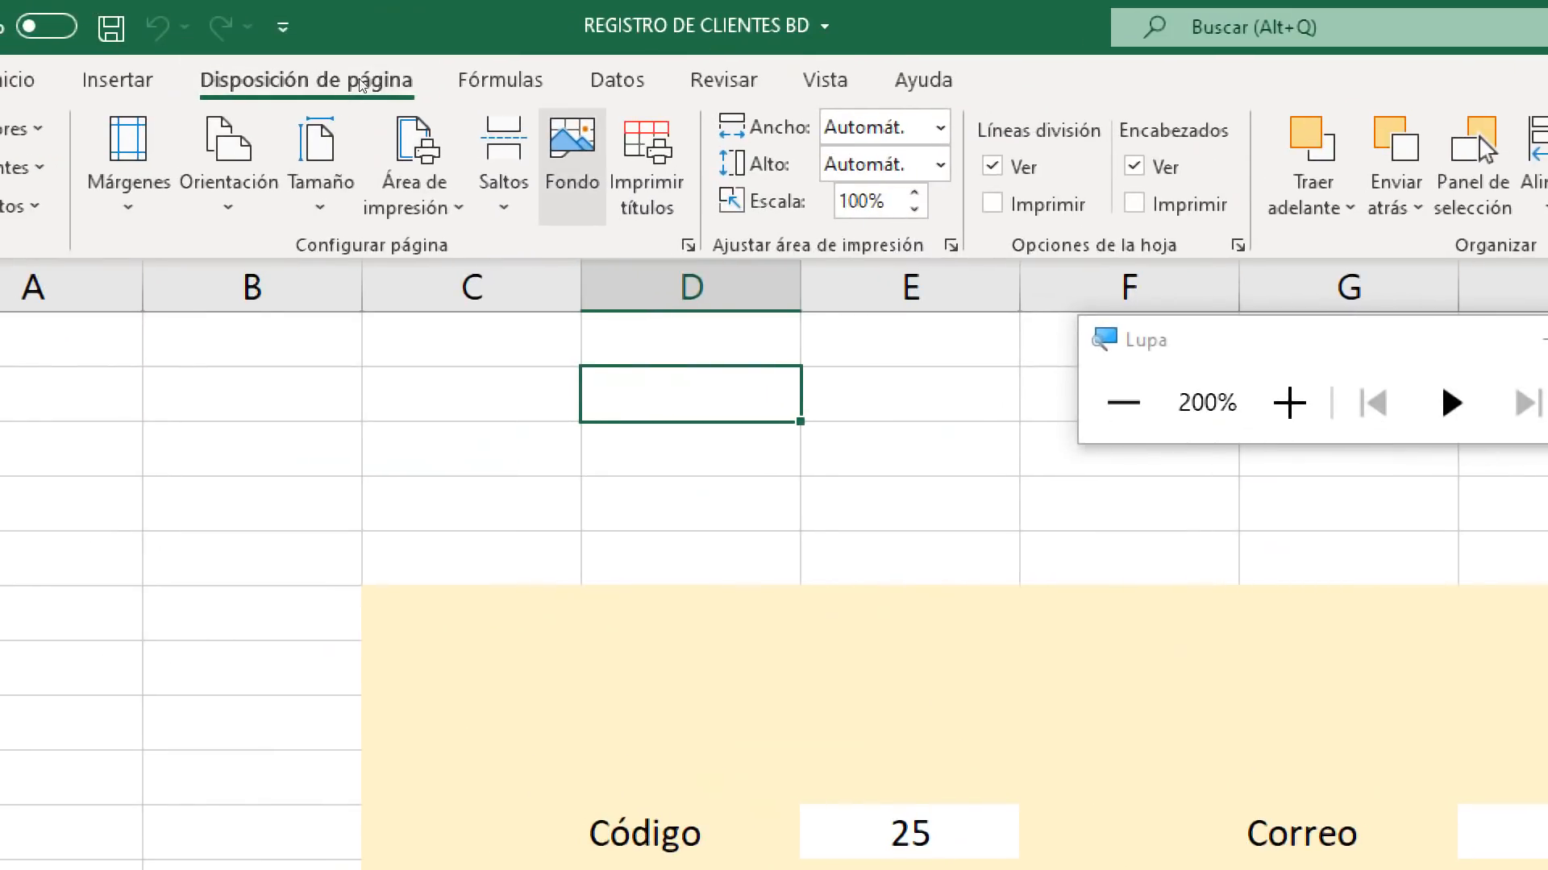
{"action": "left_click", "coordinate": [572, 165]}
{"action": "key", "text": "super+minus"}
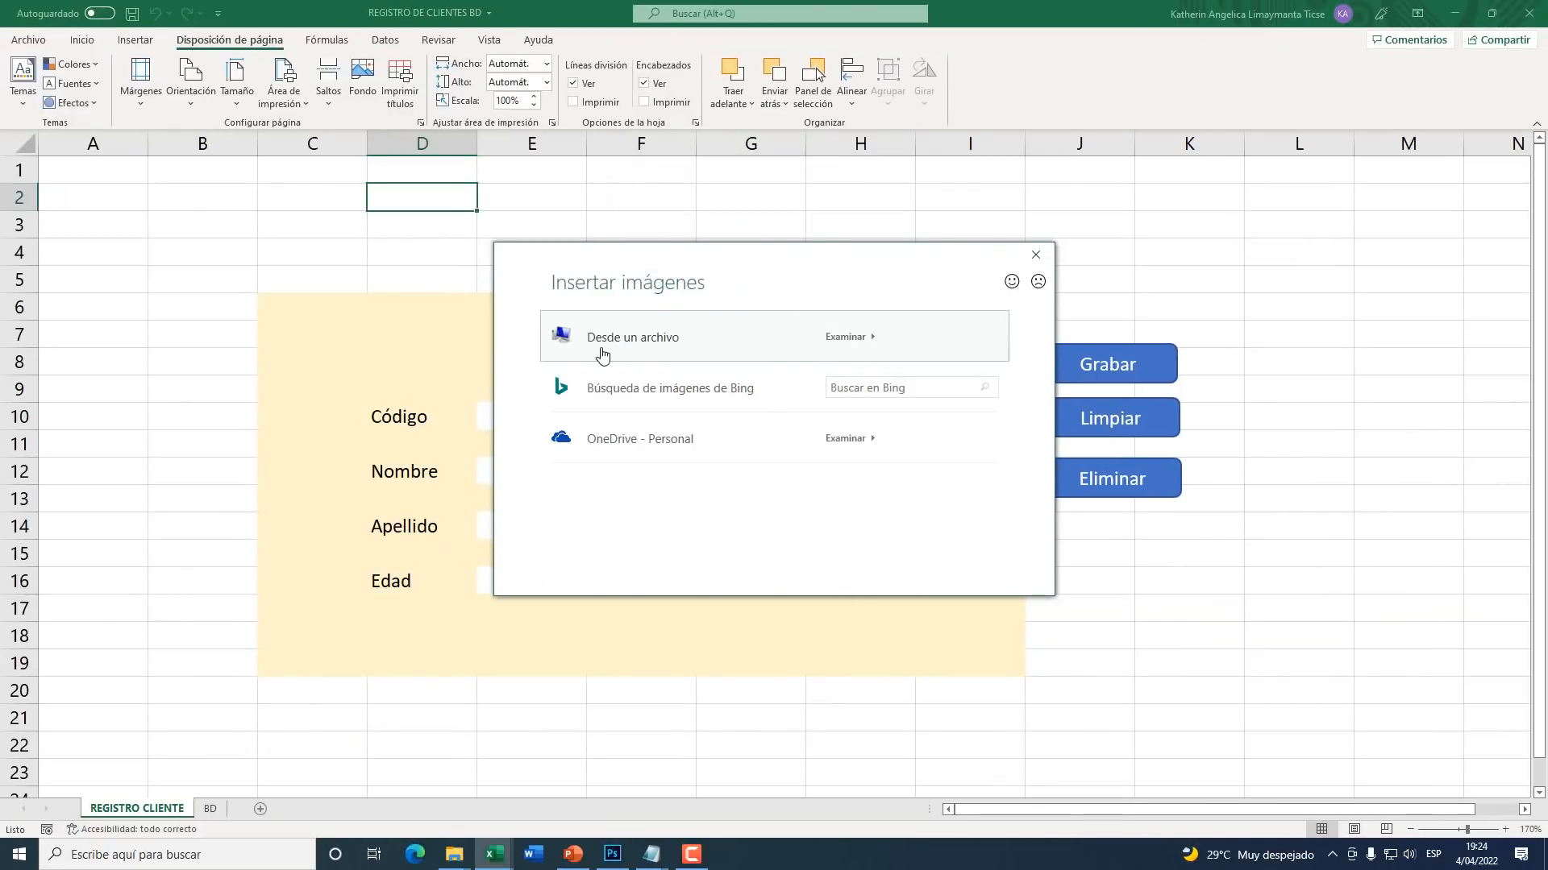
Step: Set the fondo_proyecto image file from the desktop as the sheet background
{"action": "left_click", "coordinate": [665, 345]}
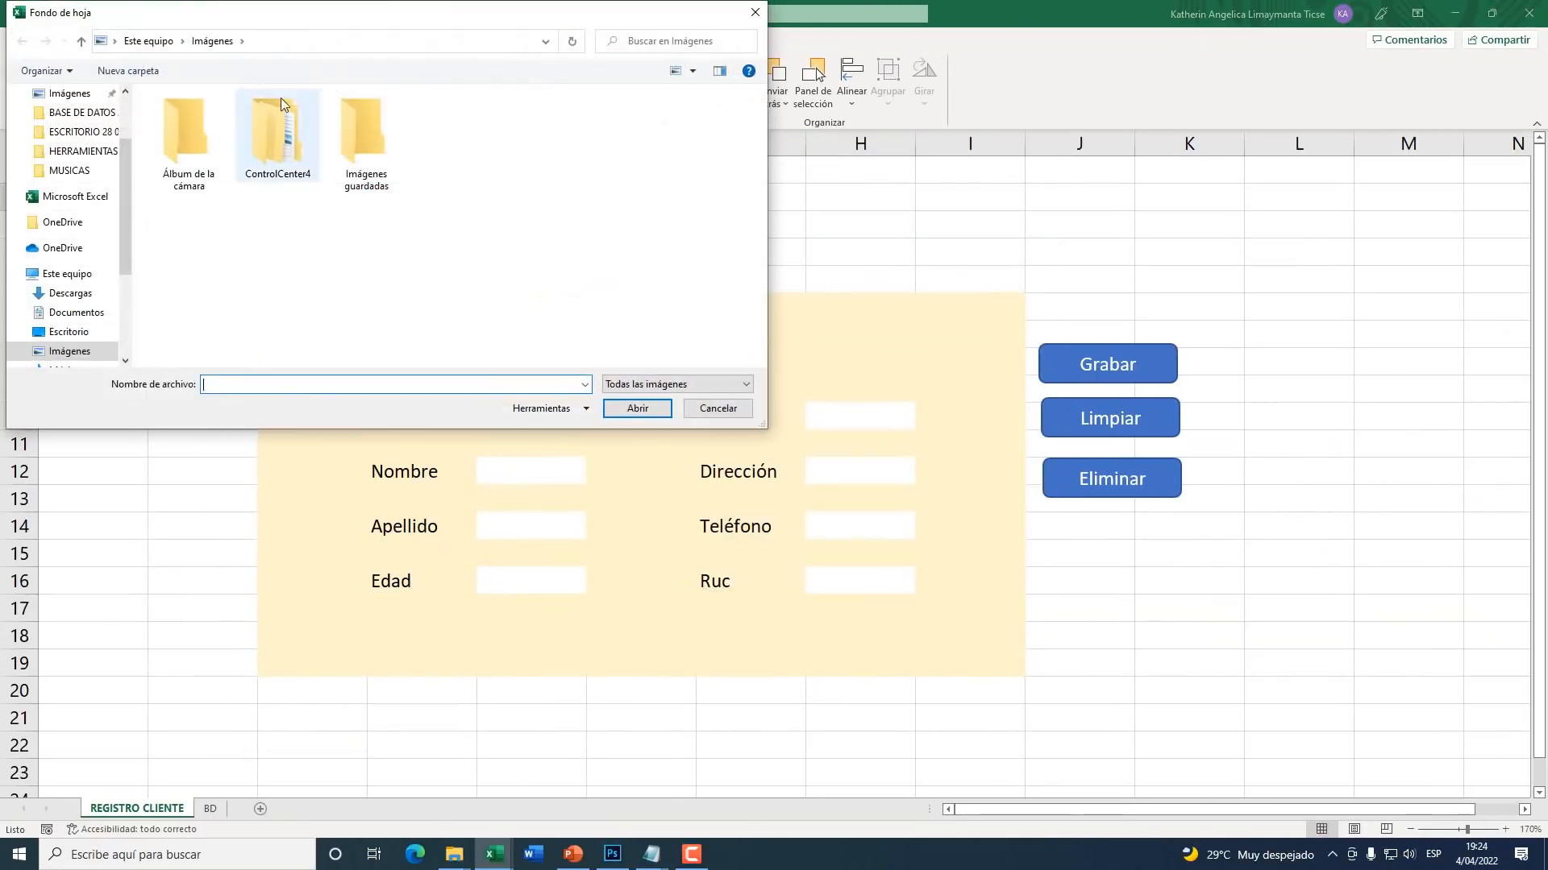
{"action": "left_click", "coordinate": [113, 40]}
{"action": "left_click", "coordinate": [133, 60]}
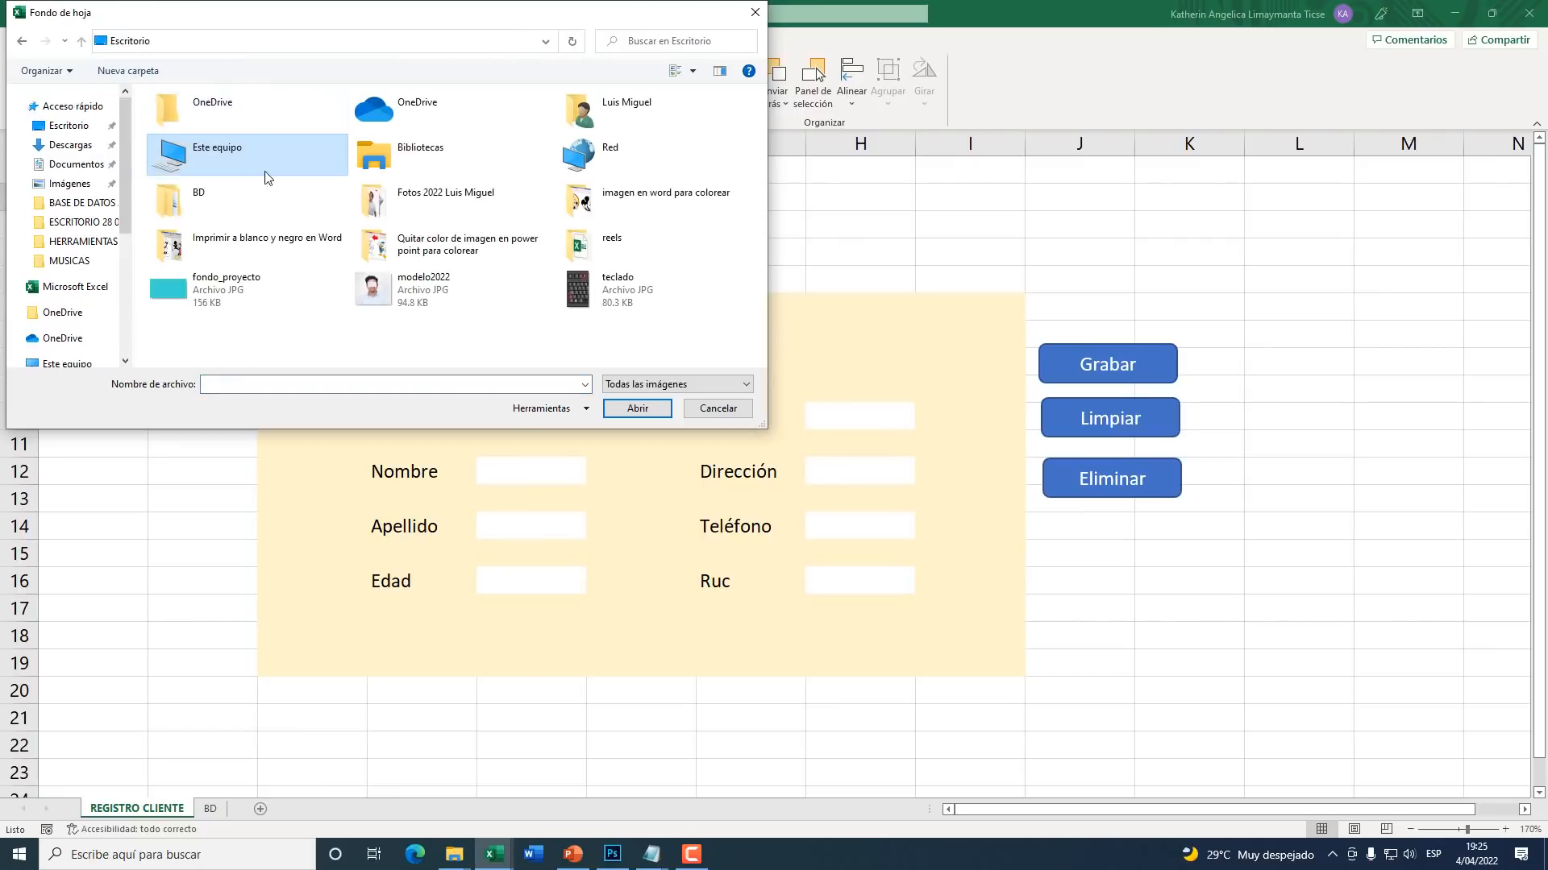
{"action": "left_click", "coordinate": [200, 294]}
{"action": "key", "text": "super+plus"}
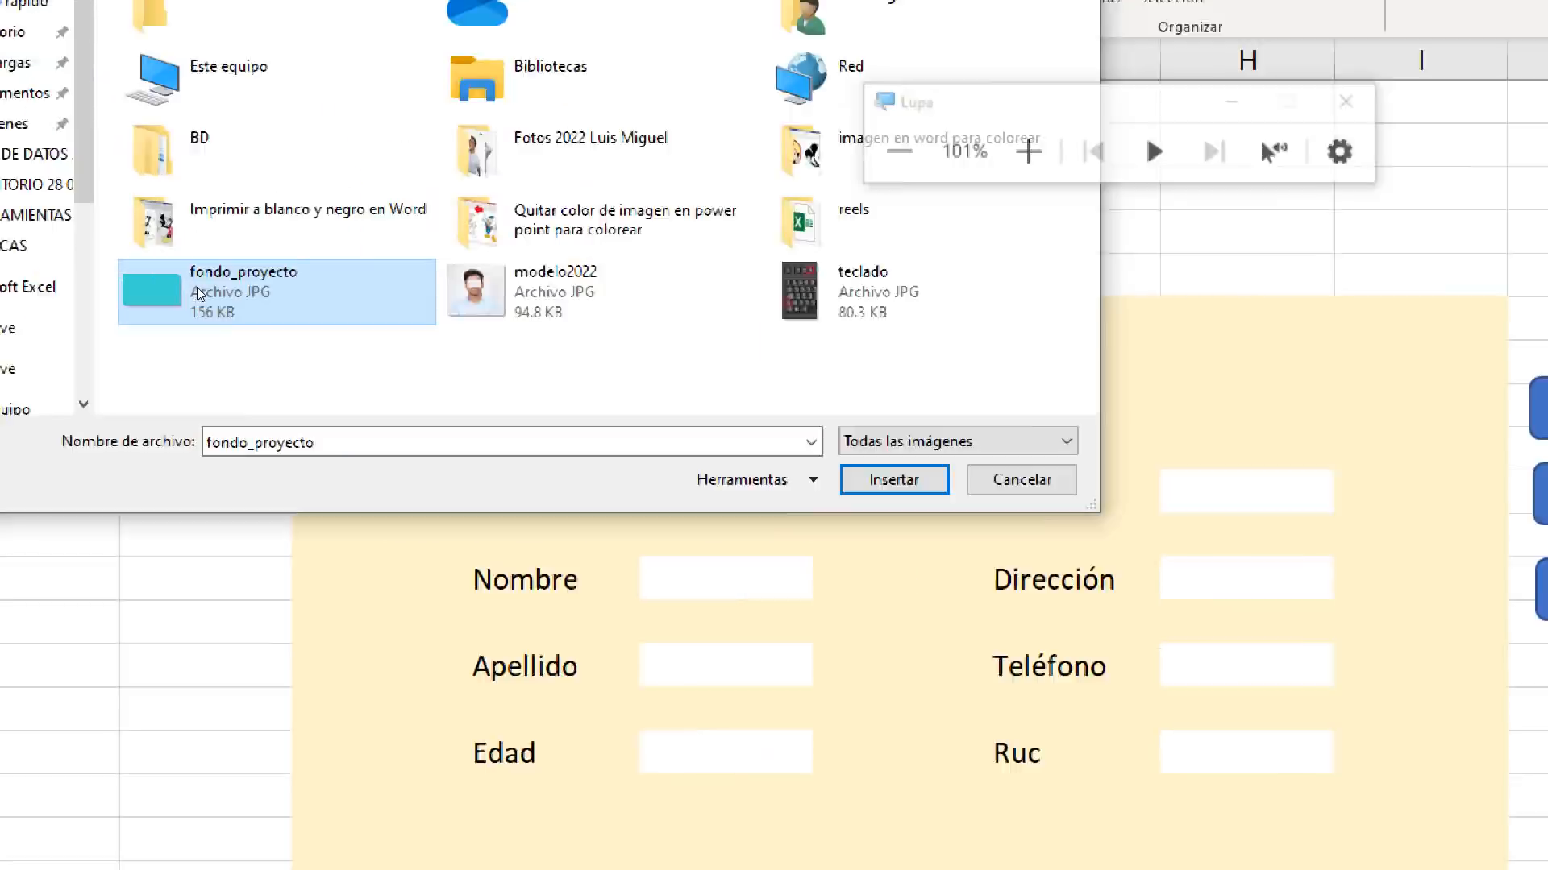
{"action": "key", "text": "super+Escape"}
{"action": "double_click", "coordinate": [196, 293]}
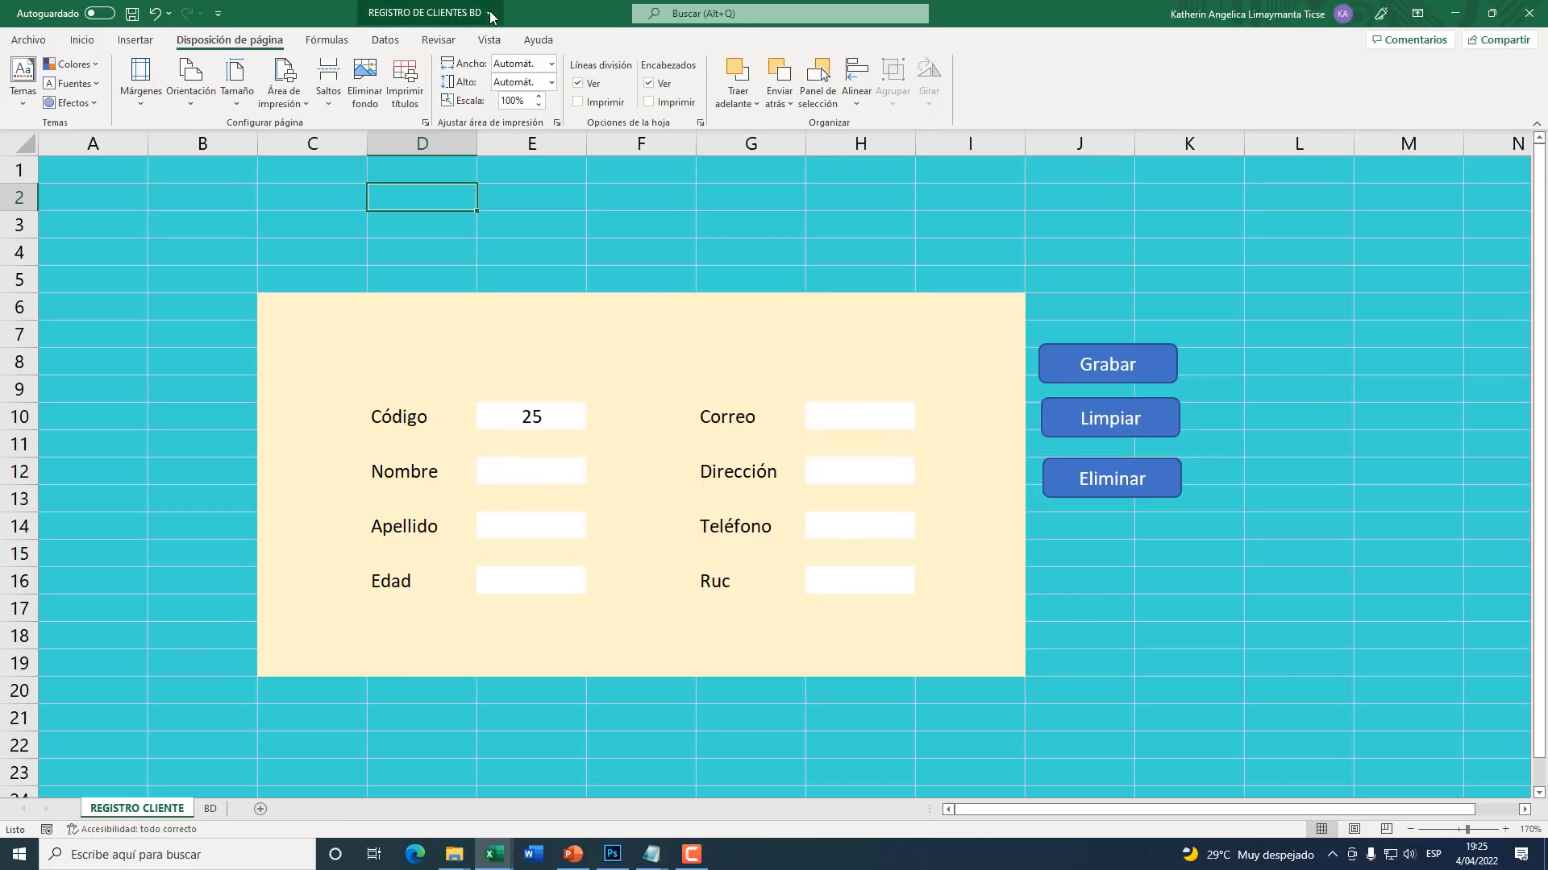
Step: Hide the row and column headings on the REGISTRO CLIENTE sheet
{"action": "key", "text": "super+plus"}
{"action": "left_click", "coordinate": [488, 39]}
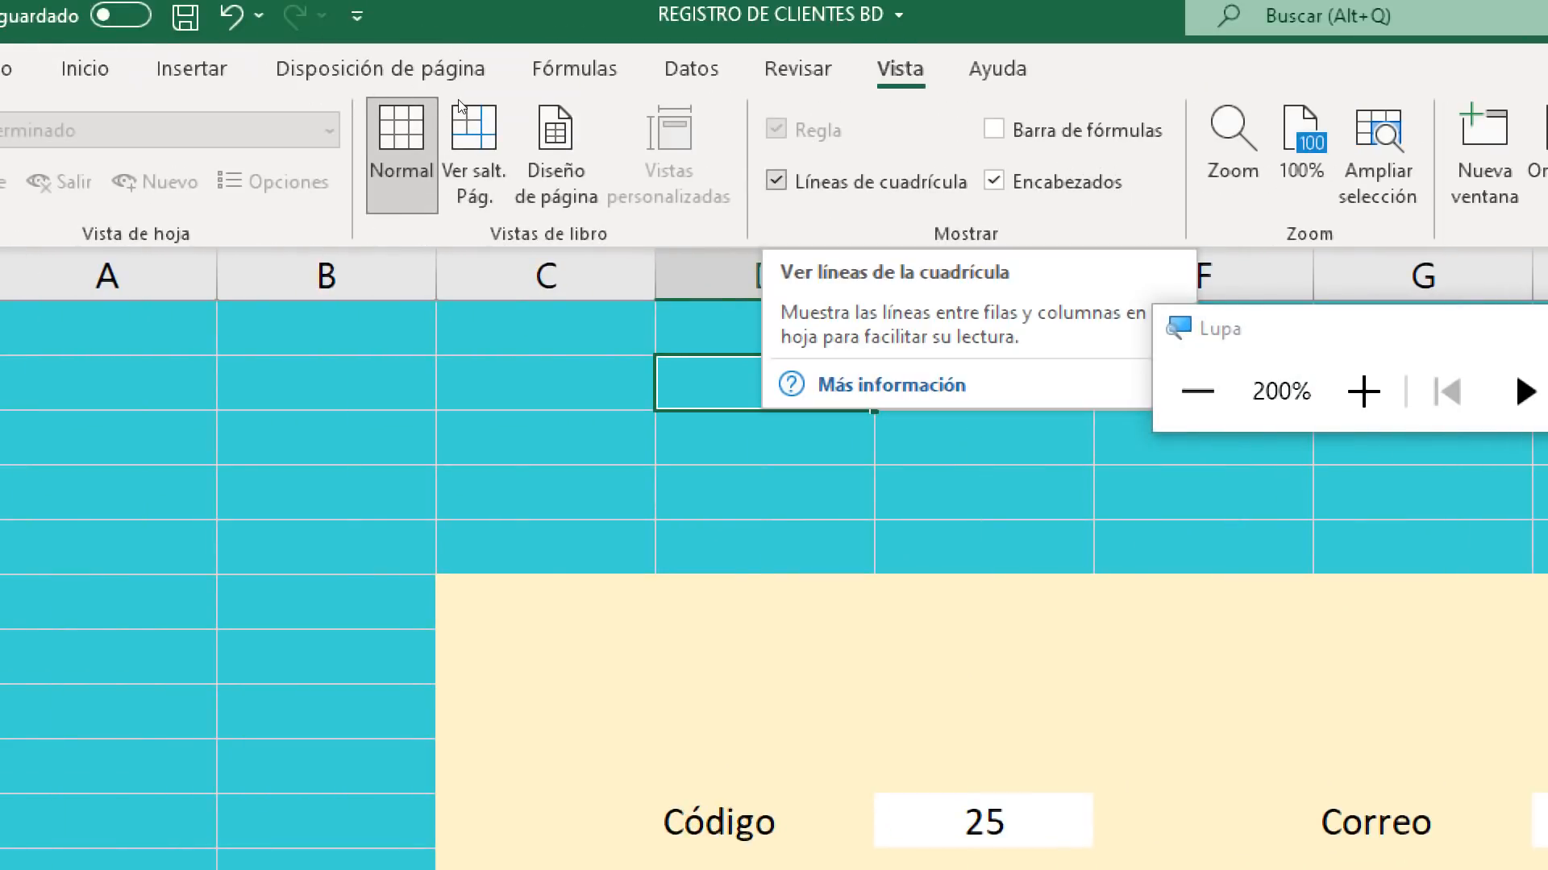
{"action": "key", "text": "super+Escape"}
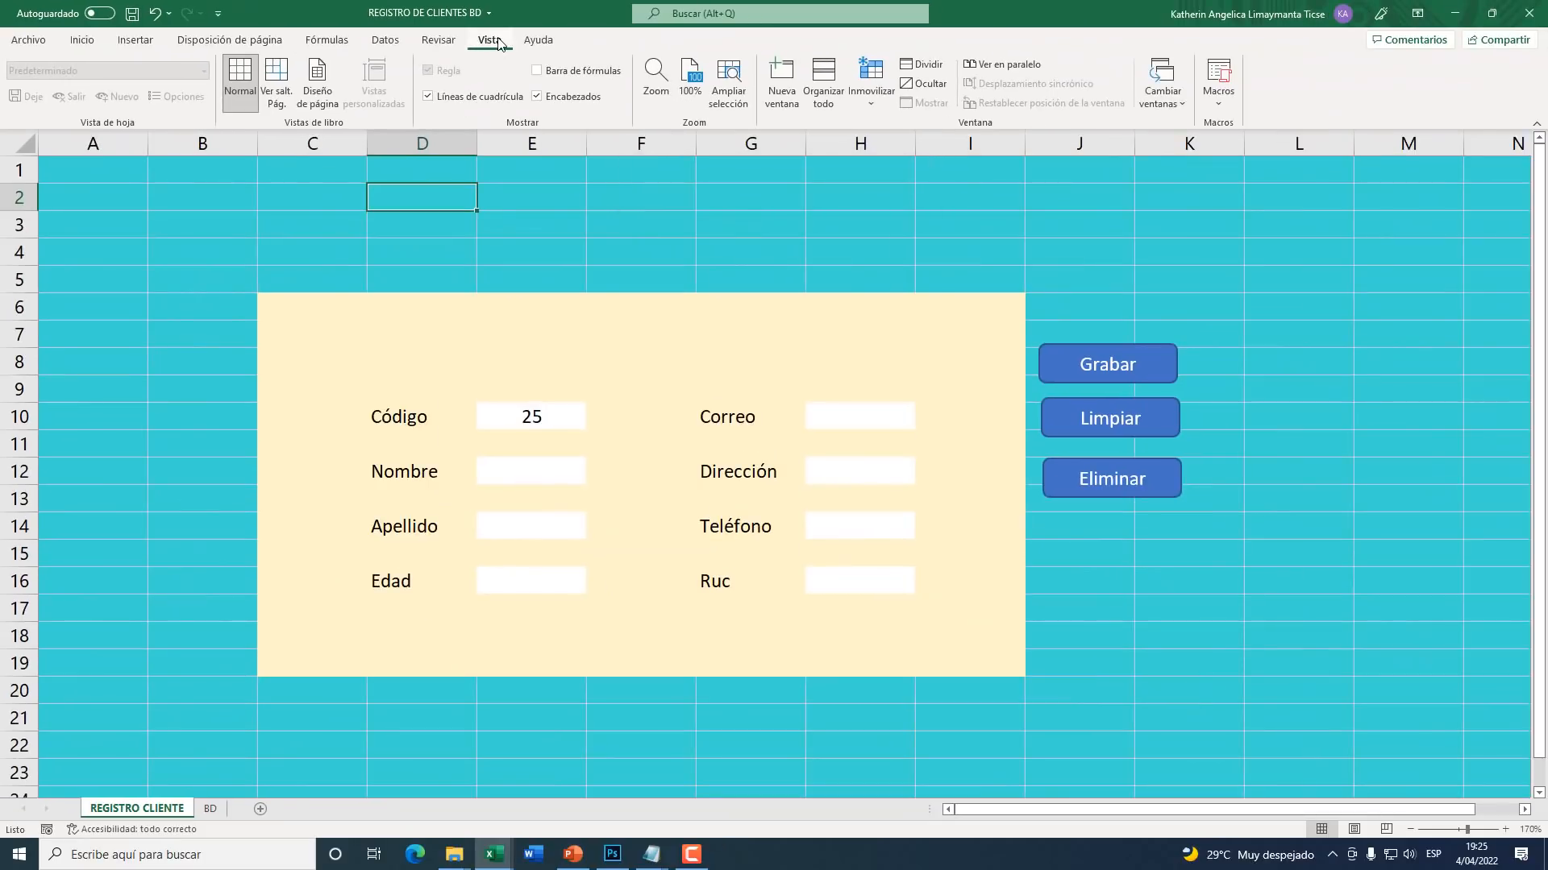
{"action": "key", "text": "super+plus"}
{"action": "left_click", "coordinate": [548, 95]}
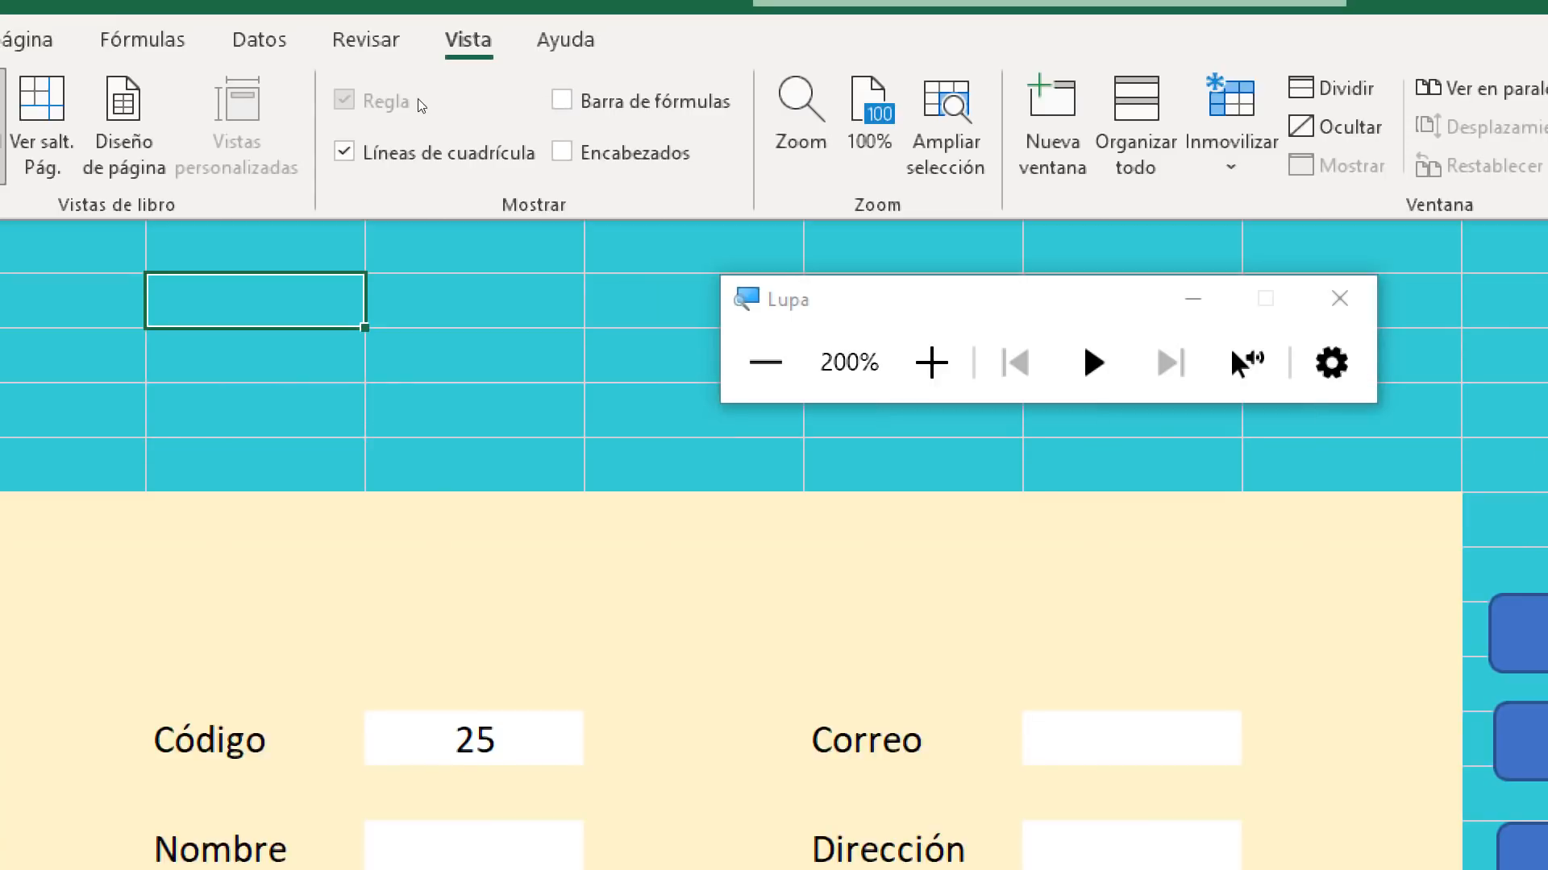
Step: Hide the sheet's gridlines and turn them back on
{"action": "left_click", "coordinate": [437, 94]}
{"action": "key", "text": "super+Escape"}
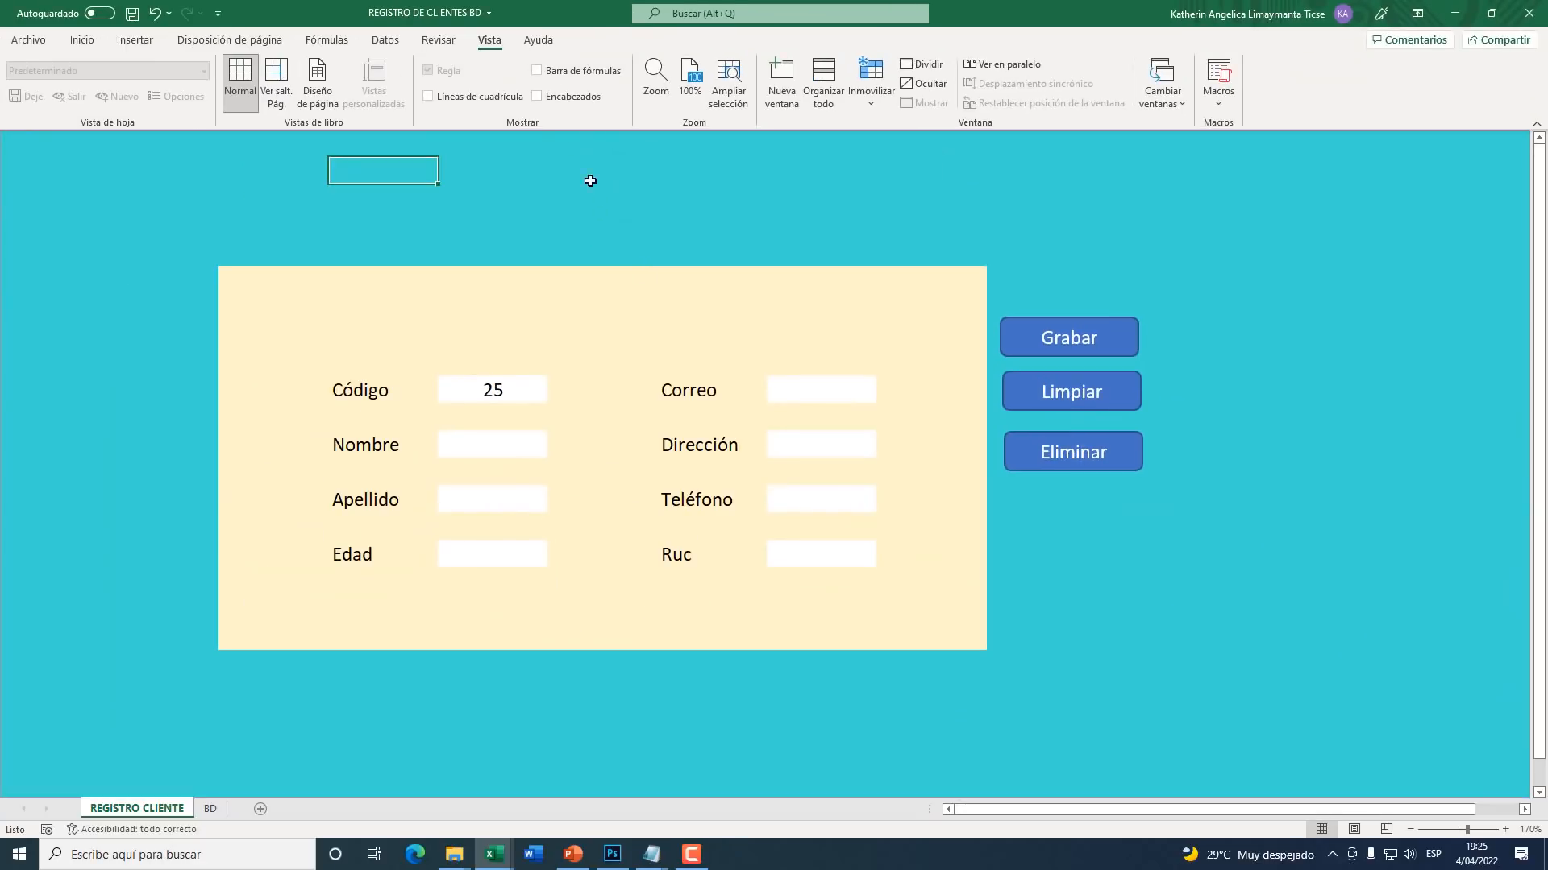
{"action": "key", "text": "super+plus"}
{"action": "left_click", "coordinate": [453, 99]}
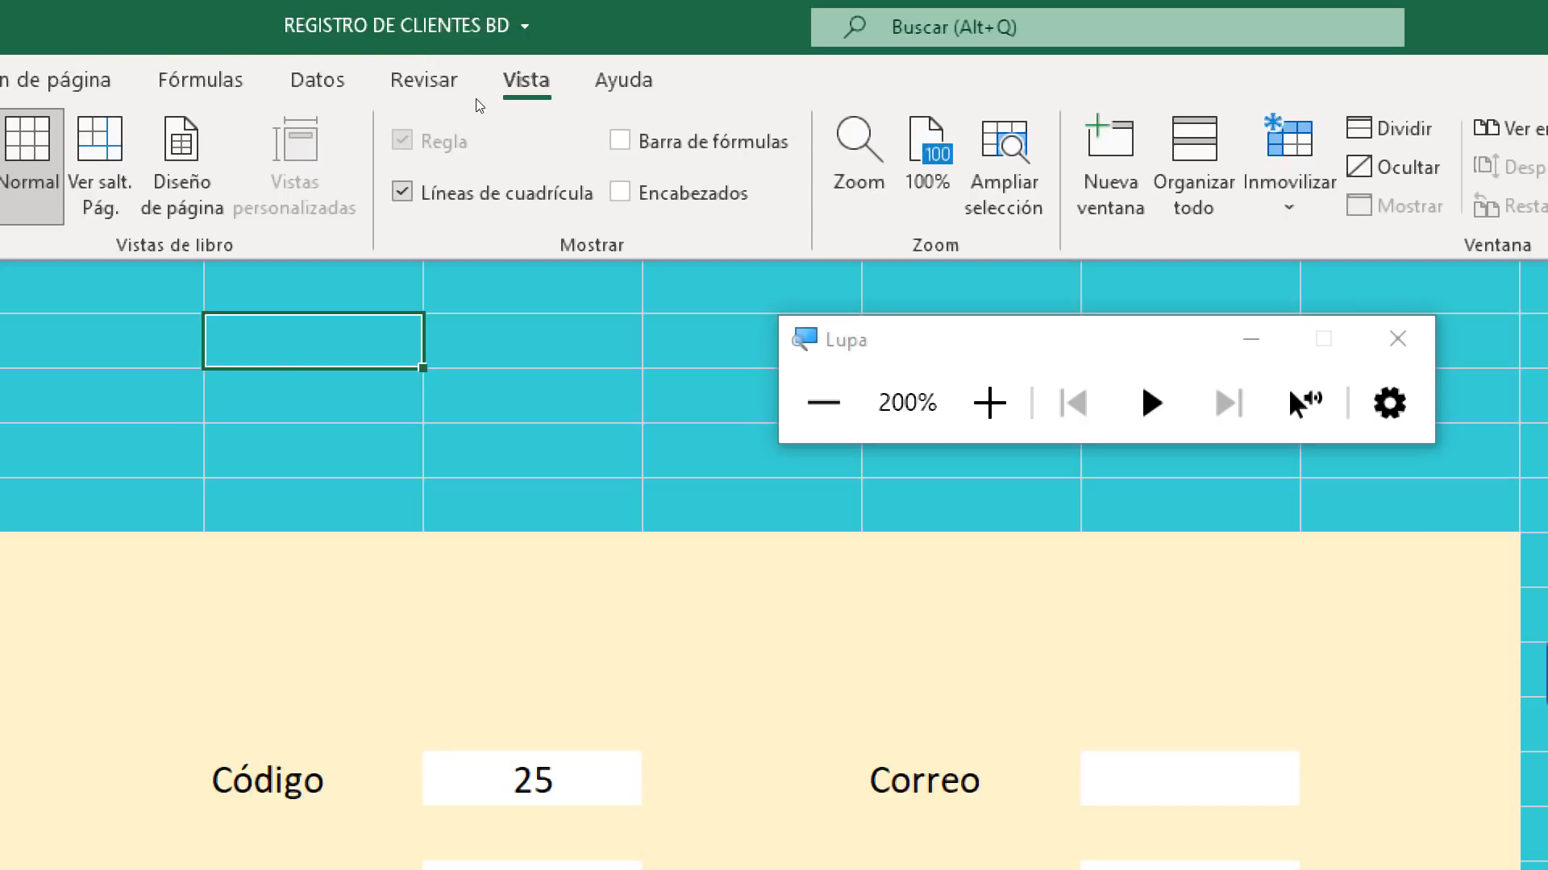
{"action": "key", "text": "super+Escape"}
Step: Examine the clipboard-style reference form in the BASE_DATOS workbook and return to REGISTRO DE CLIENTES BD
{"action": "mouse_move", "coordinate": [494, 853]}
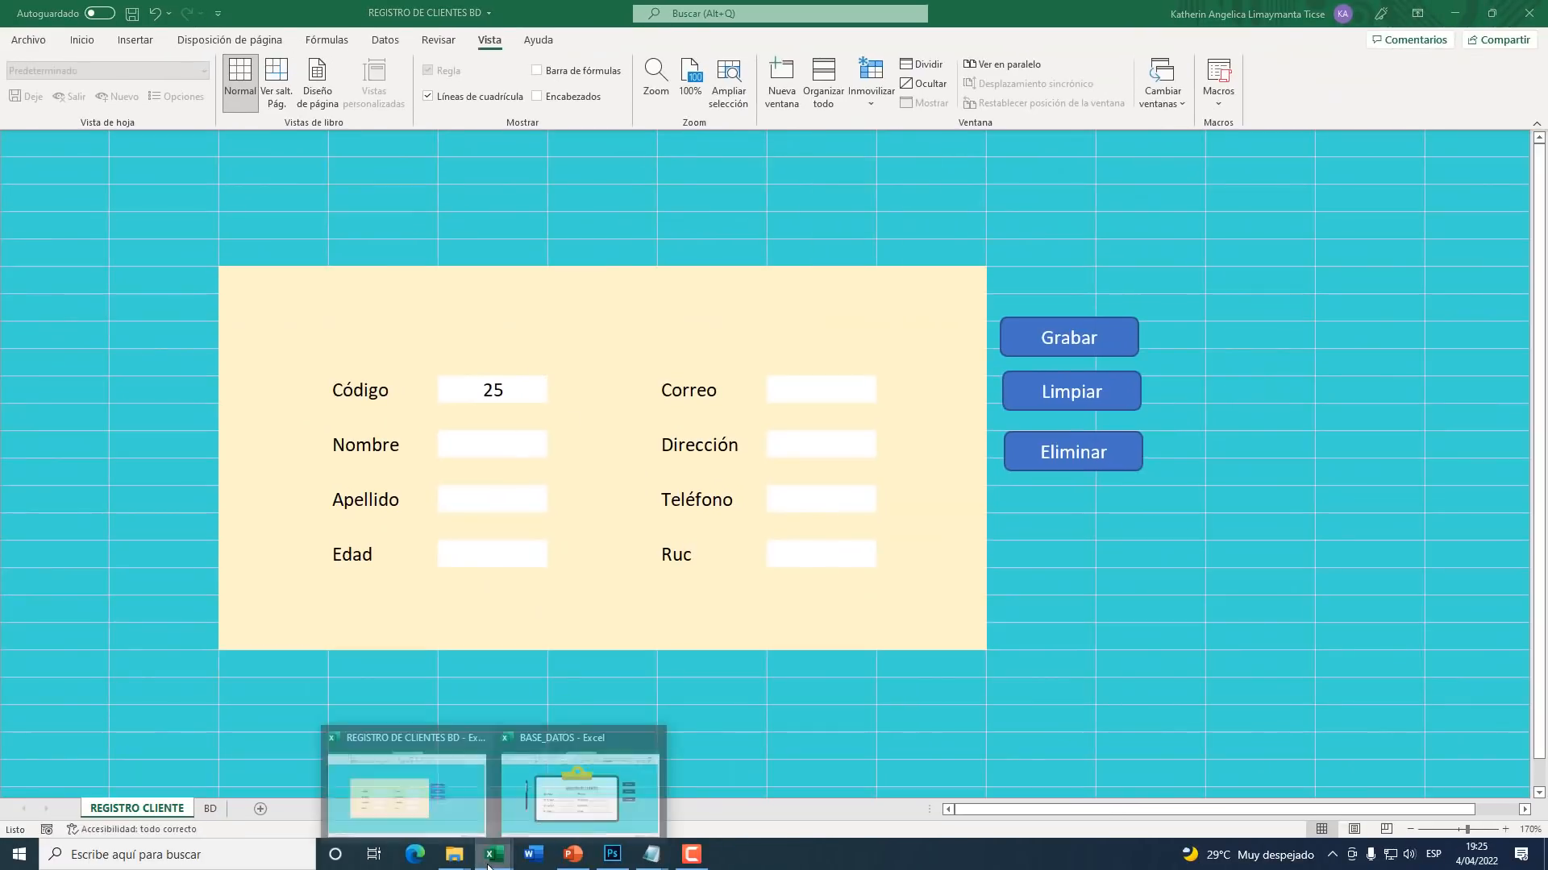
{"action": "left_click", "coordinate": [564, 794]}
{"action": "left_click", "coordinate": [660, 365]}
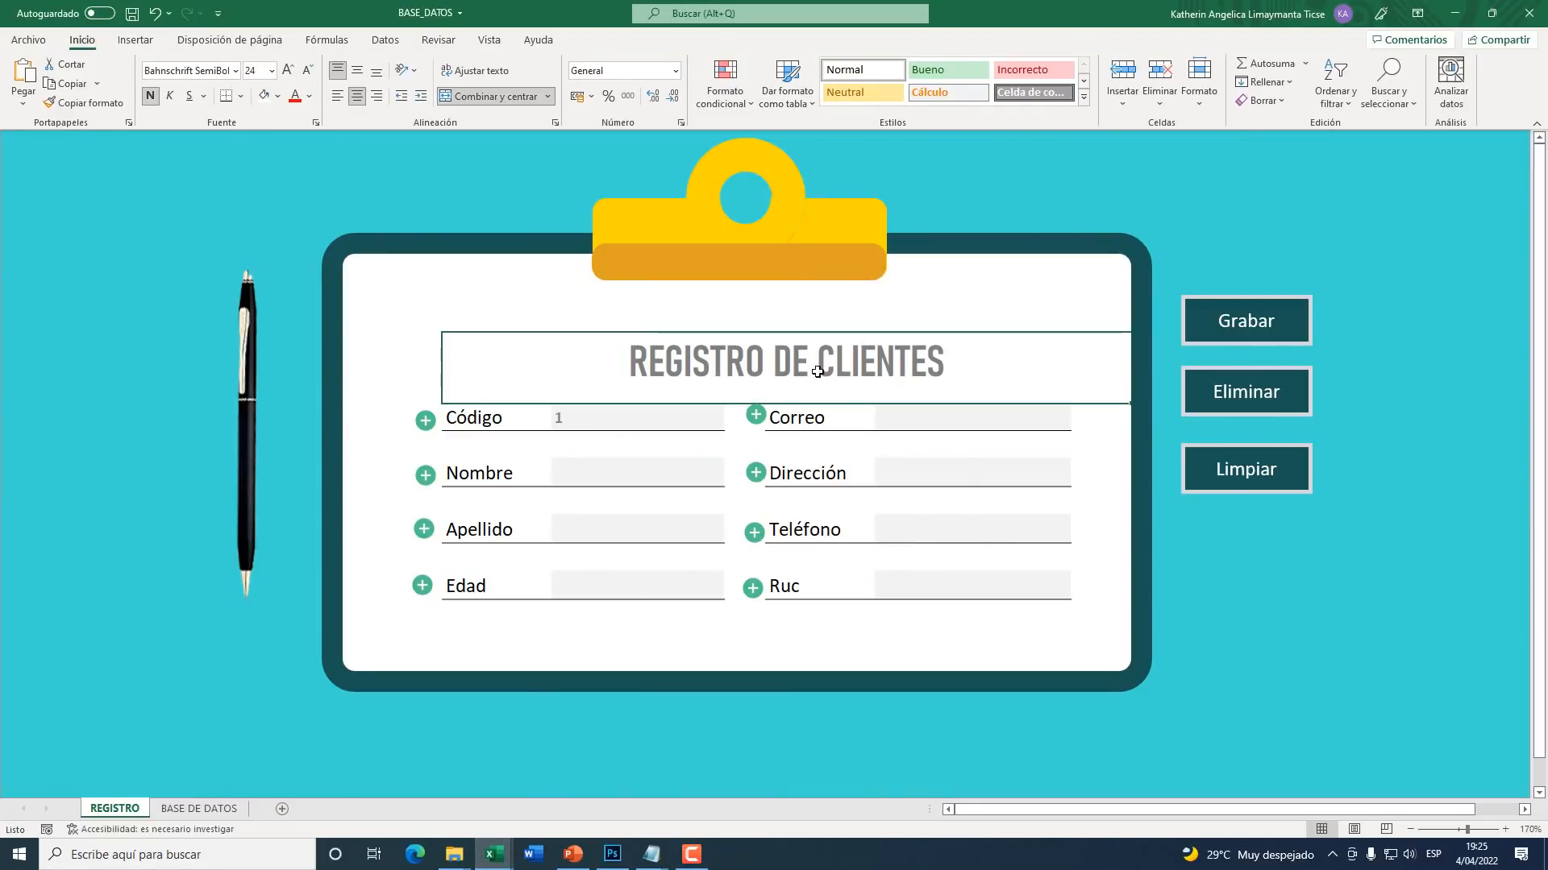
{"action": "mouse_move", "coordinate": [494, 852]}
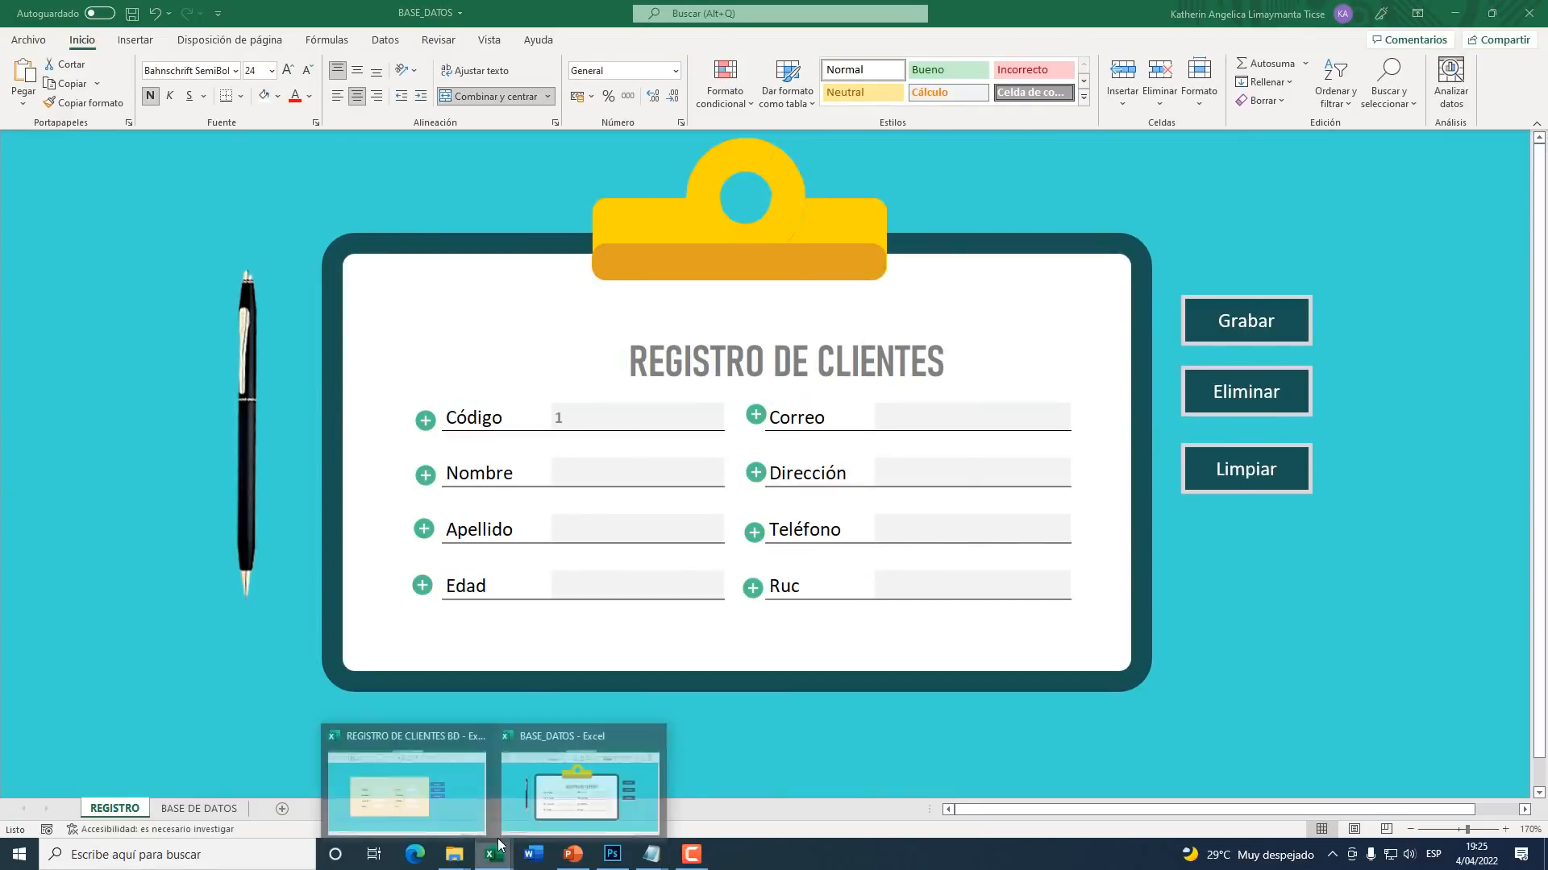
{"action": "left_click", "coordinate": [427, 806]}
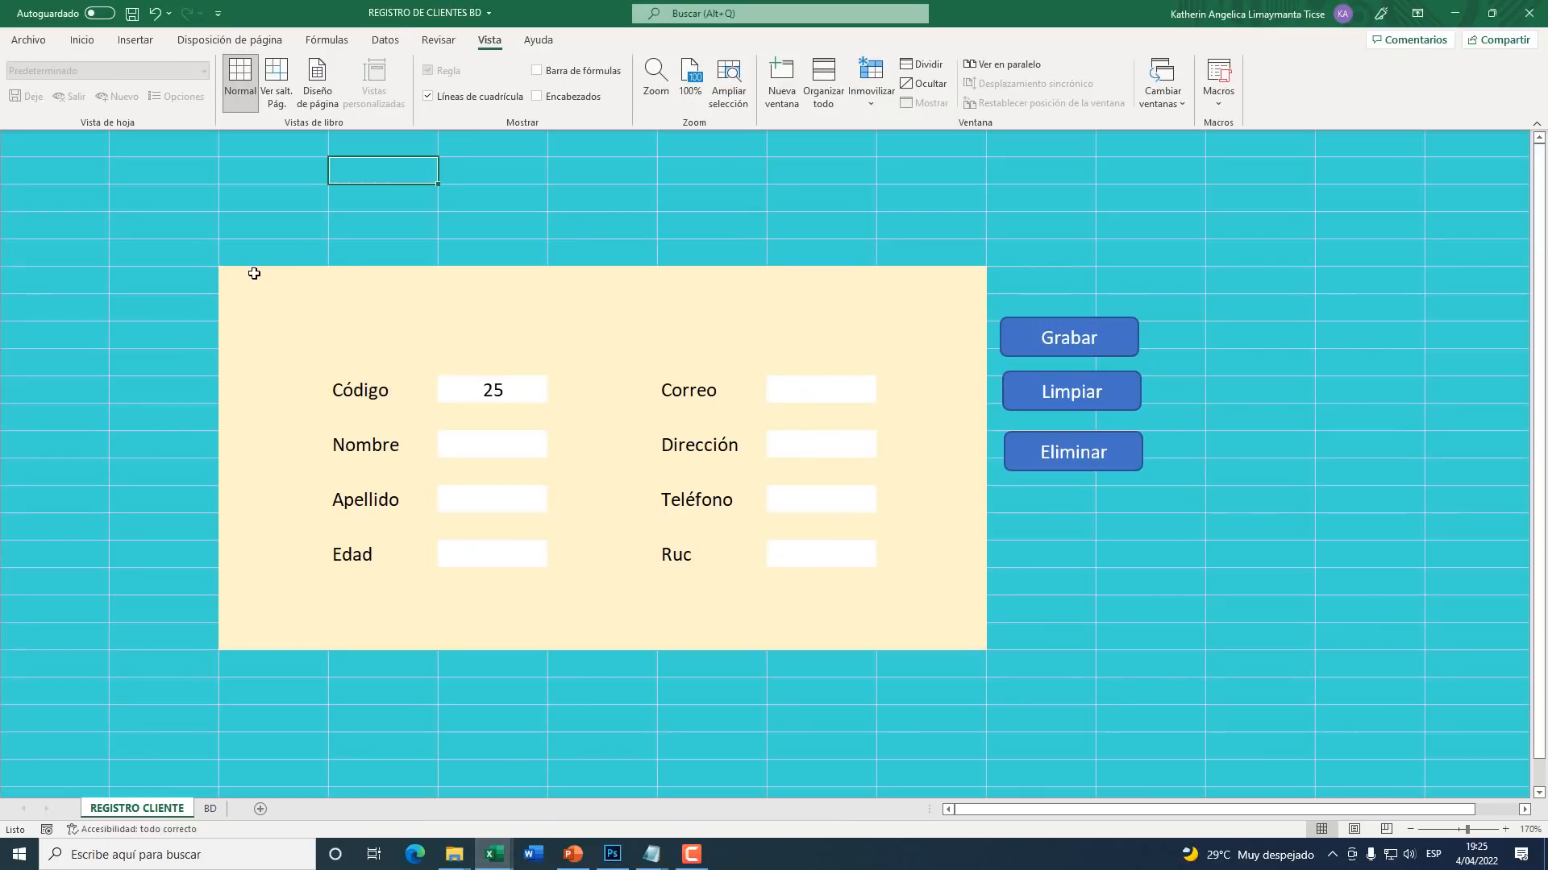
Step: Merge and center the cells D6:H7 above the form fields to make room for a title
{"action": "left_click_drag", "start_coordinate": [254, 273], "coordinate": [830, 308]}
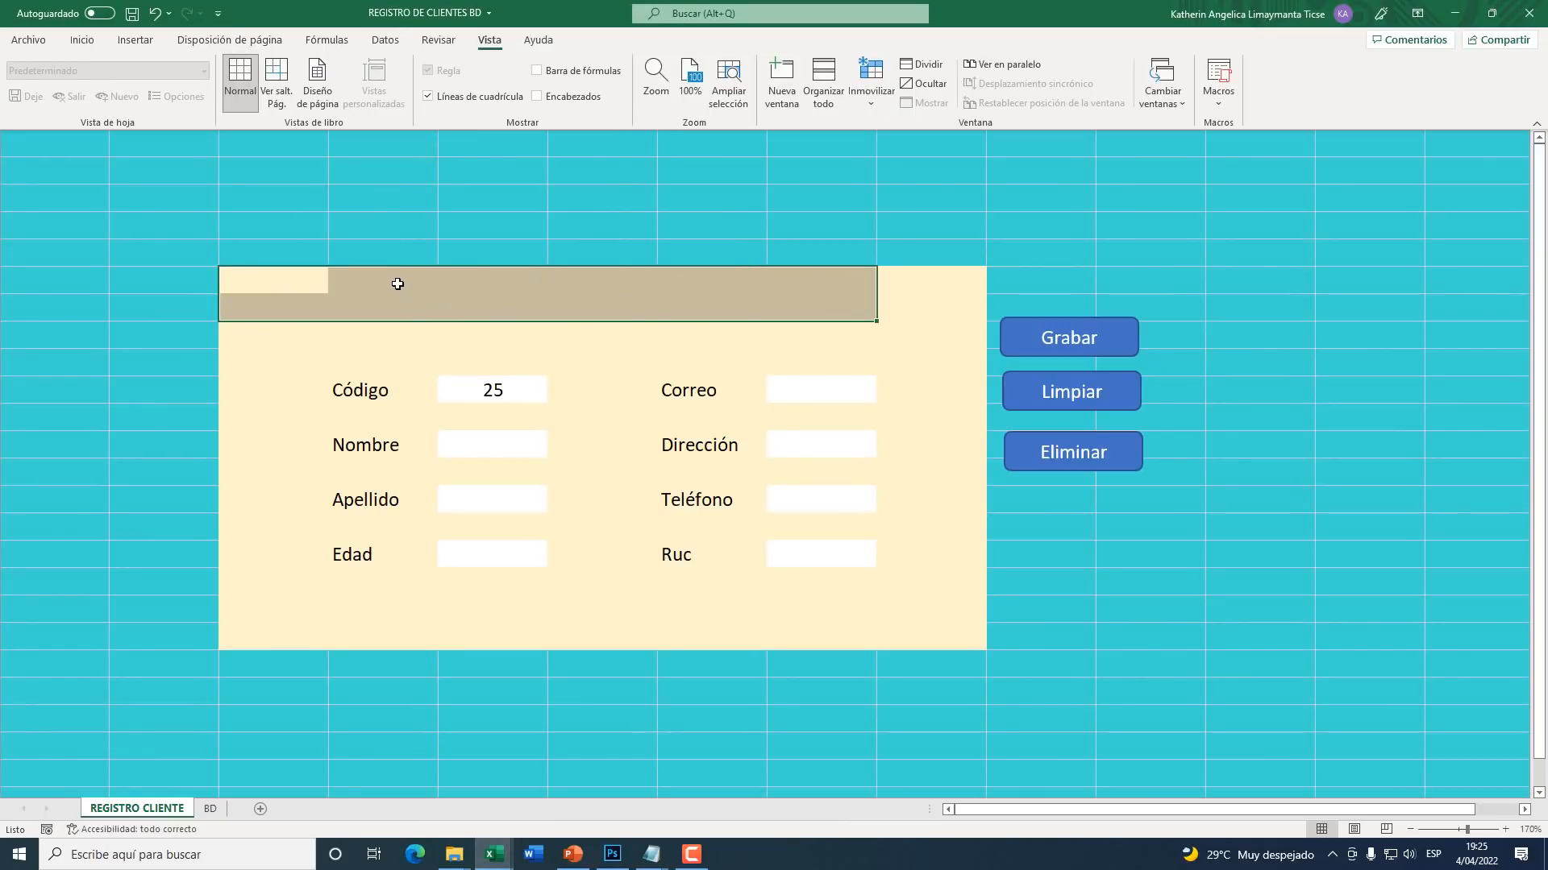
{"action": "left_click_drag", "start_coordinate": [398, 284], "coordinate": [835, 316]}
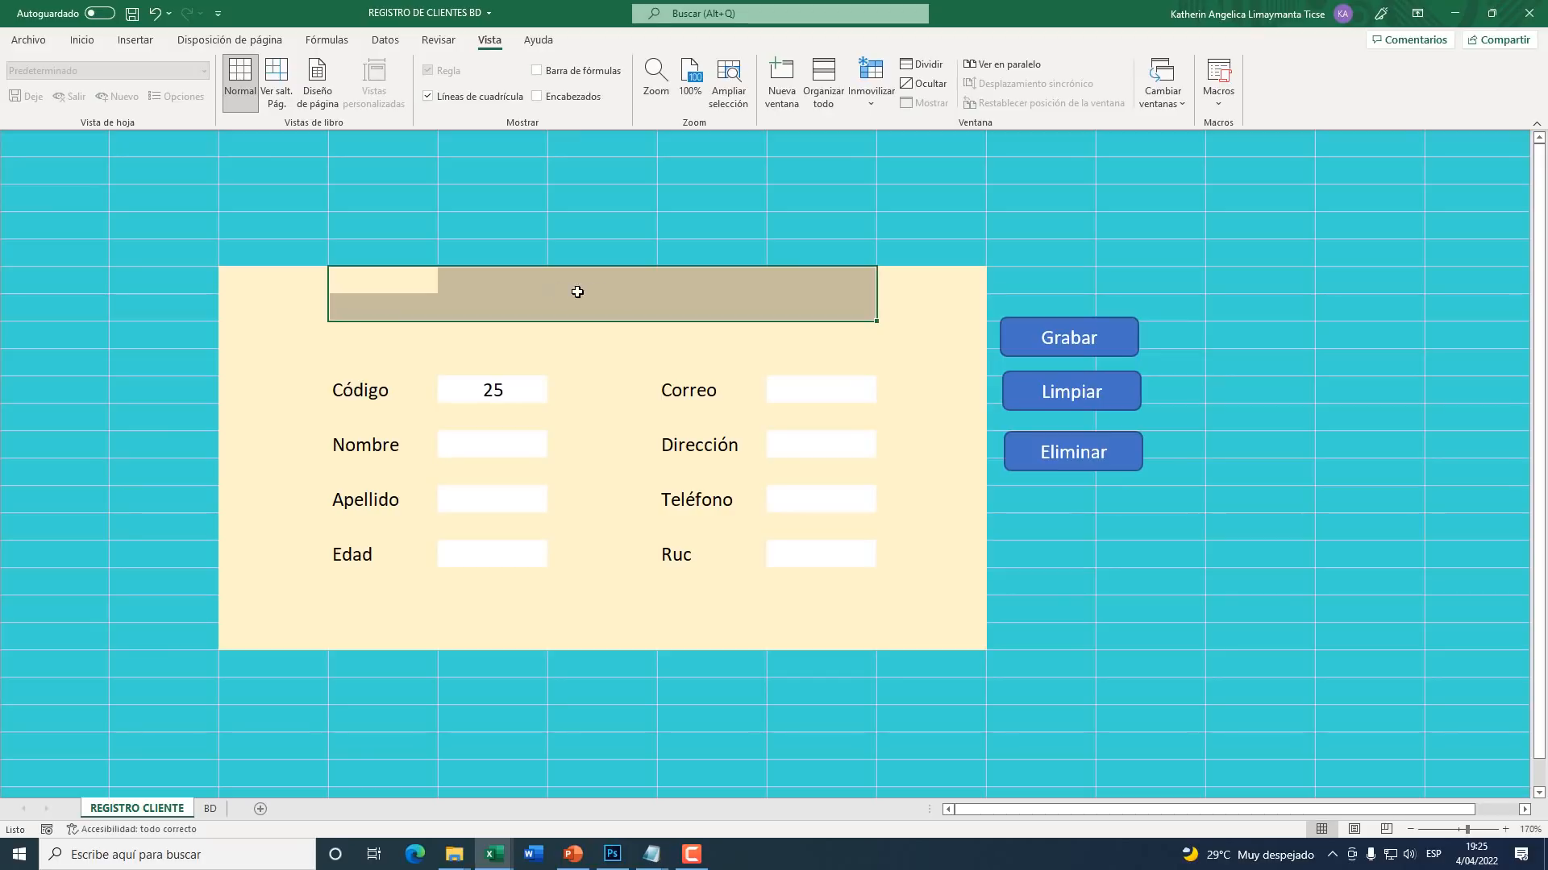
{"action": "left_click_drag", "start_coordinate": [401, 280], "coordinate": [822, 300]}
{"action": "left_click", "coordinate": [80, 42]}
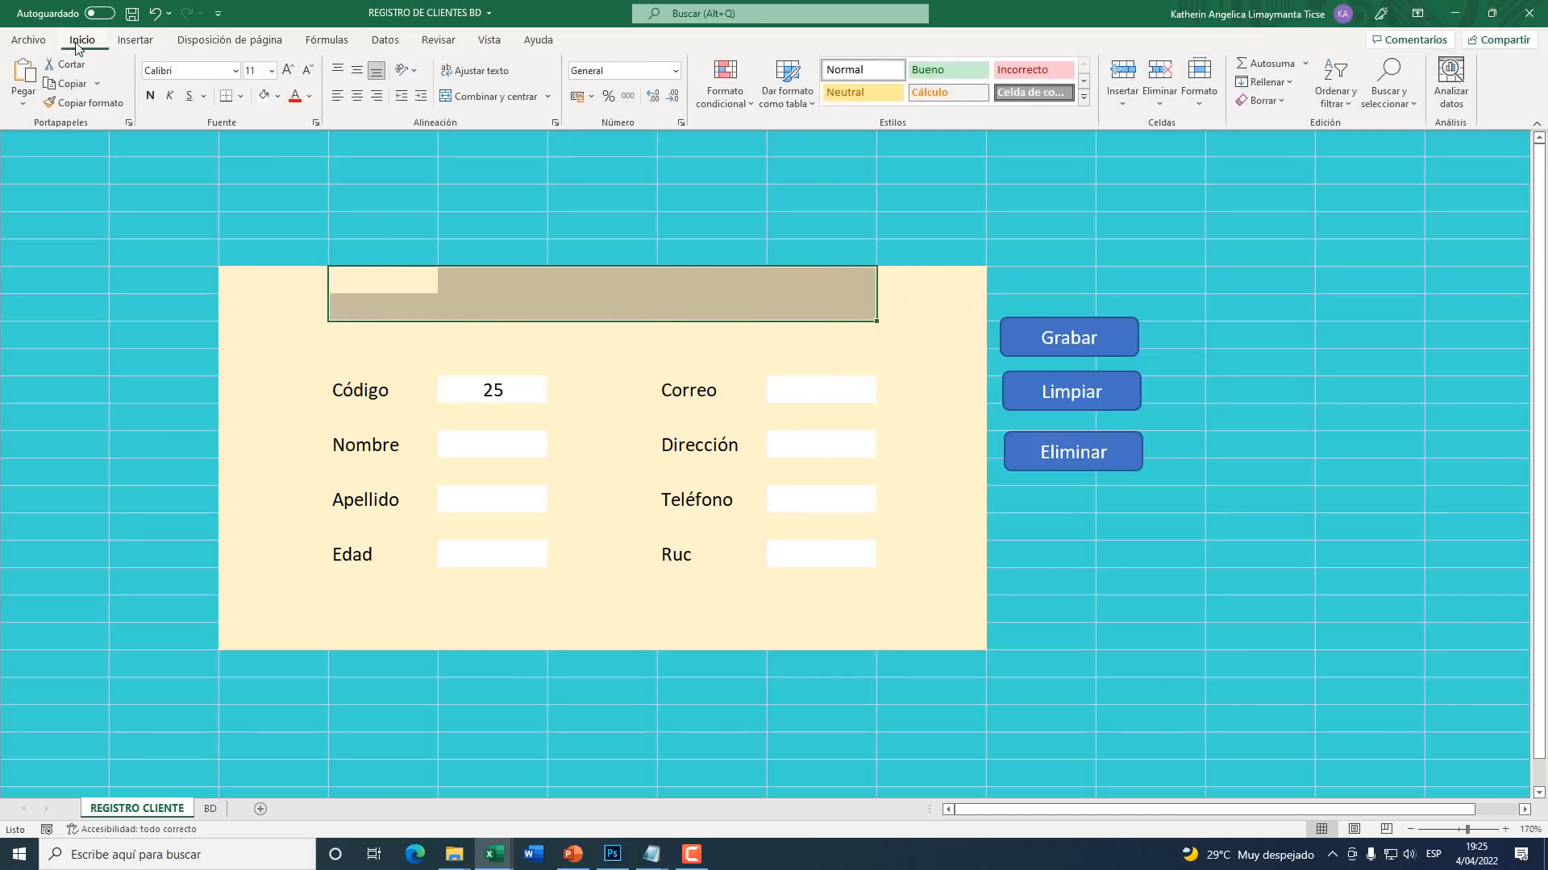
{"action": "key", "text": "super+plus"}
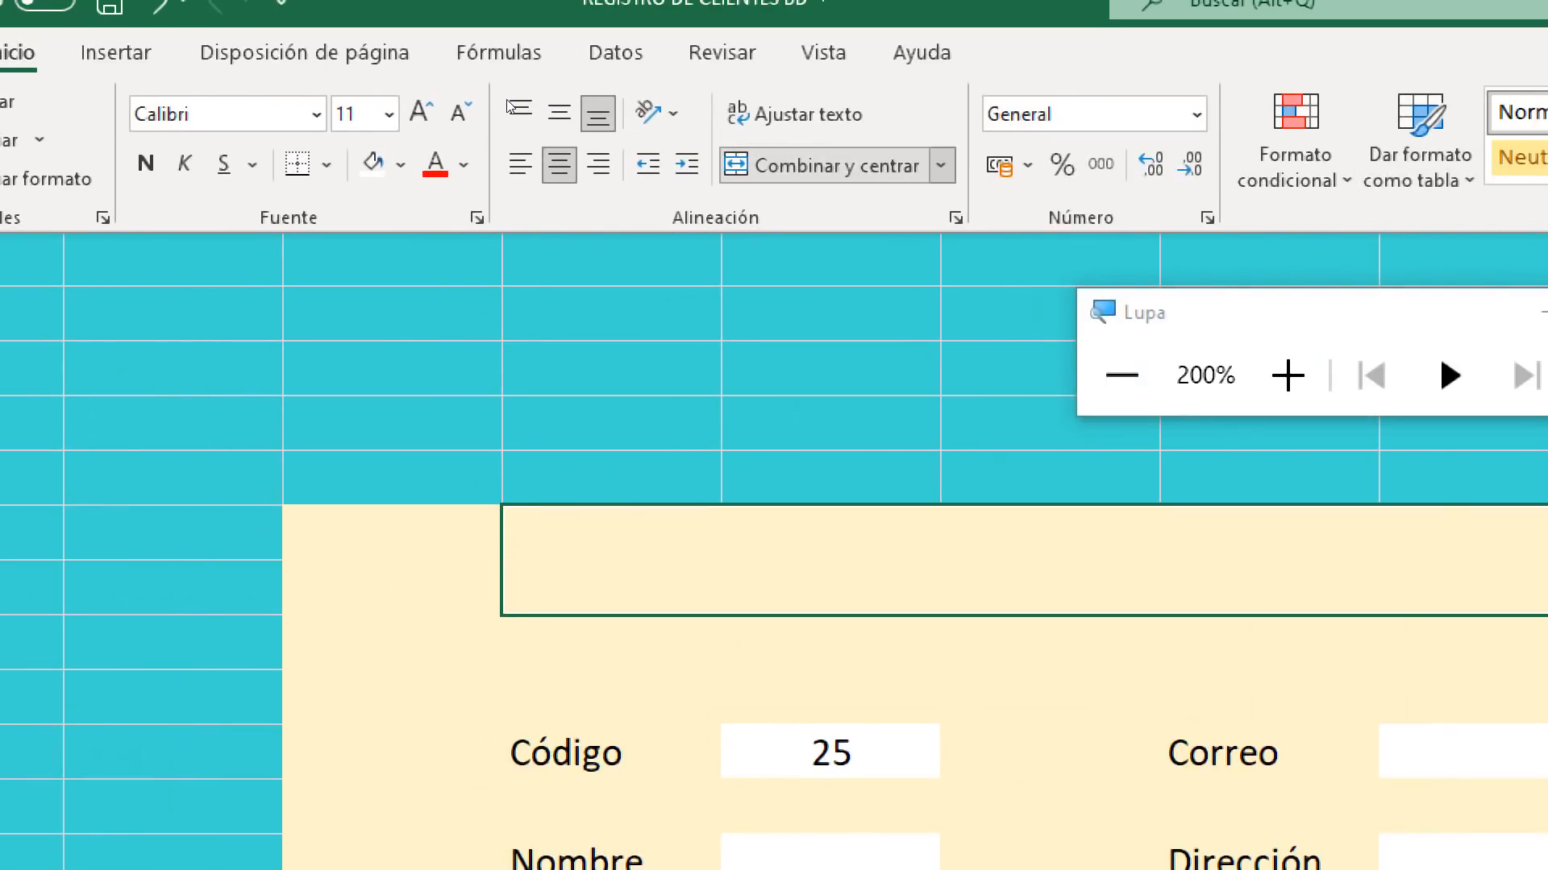
{"action": "key", "text": "super+minus"}
{"action": "key", "text": "super+Escape"}
Step: Enter REGISTRO DE CLIENTES as the form's title in the merged cell
{"action": "double_click", "coordinate": [573, 292]}
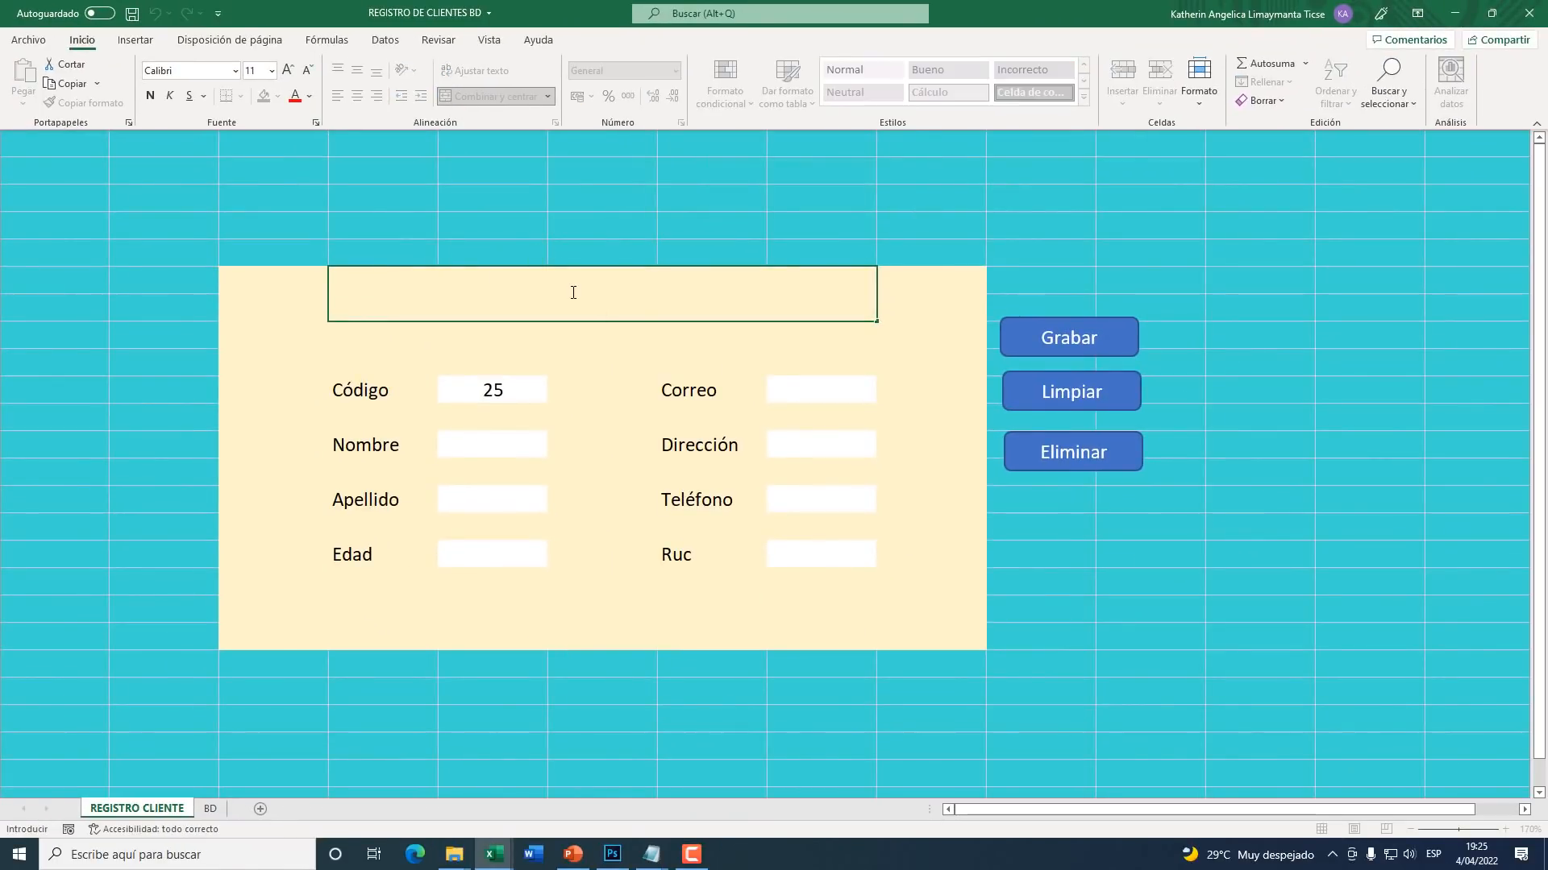
{"action": "type", "text": "REGISTRO DE CLIENTES"}
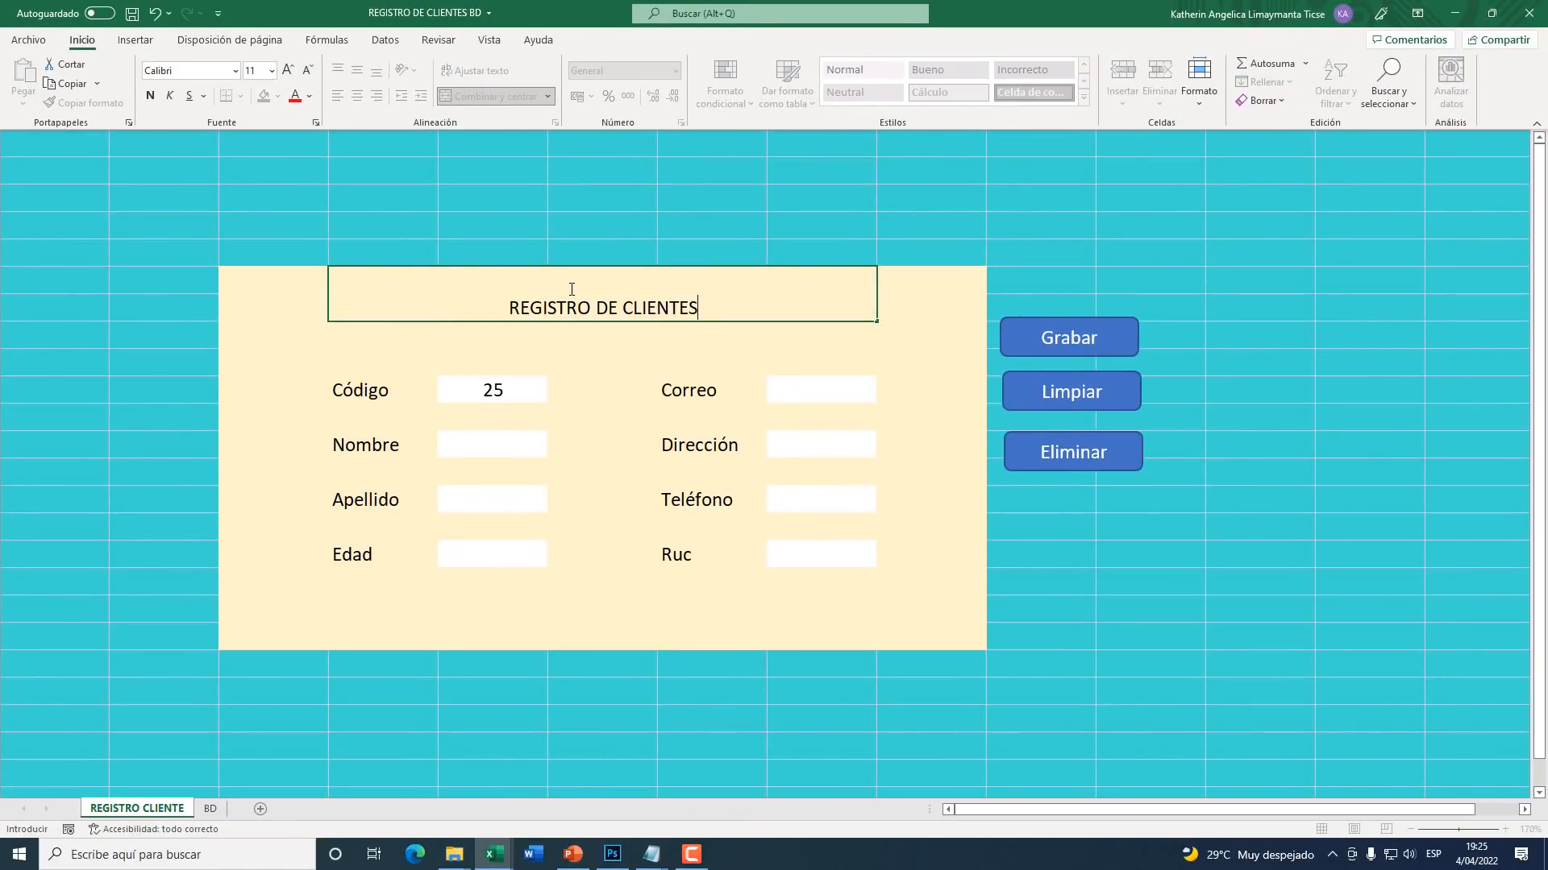
{"action": "left_click", "coordinate": [577, 330]}
Step: Format the form title in bold with font size 18
{"action": "left_click", "coordinate": [608, 297]}
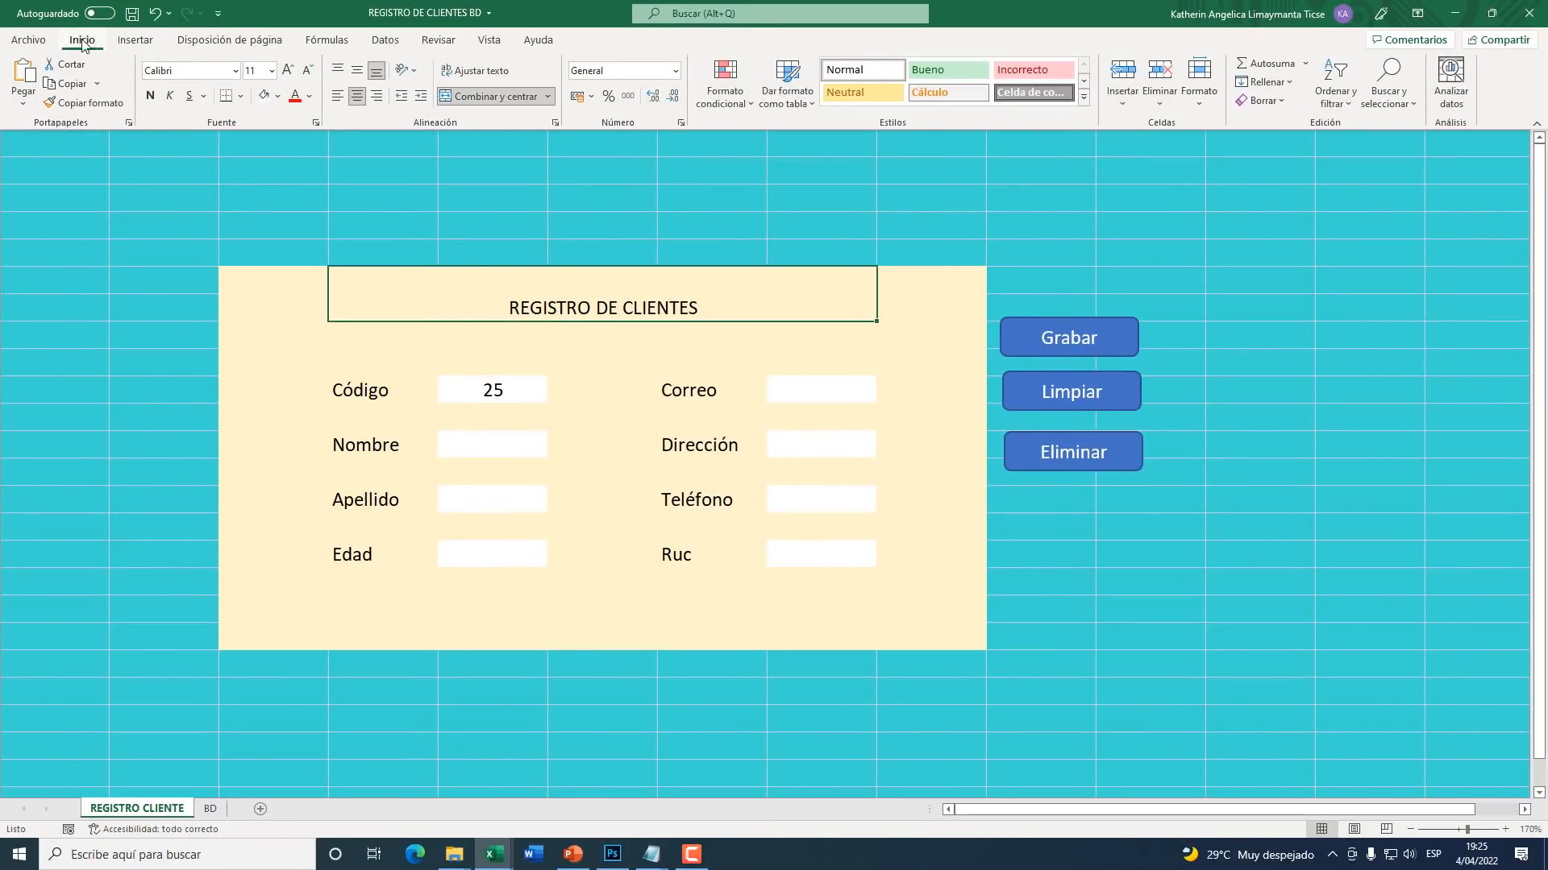
{"action": "left_click", "coordinate": [287, 71]}
{"action": "left_click", "coordinate": [286, 70]}
{"action": "left_click", "coordinate": [286, 70]}
{"action": "left_click", "coordinate": [286, 71]}
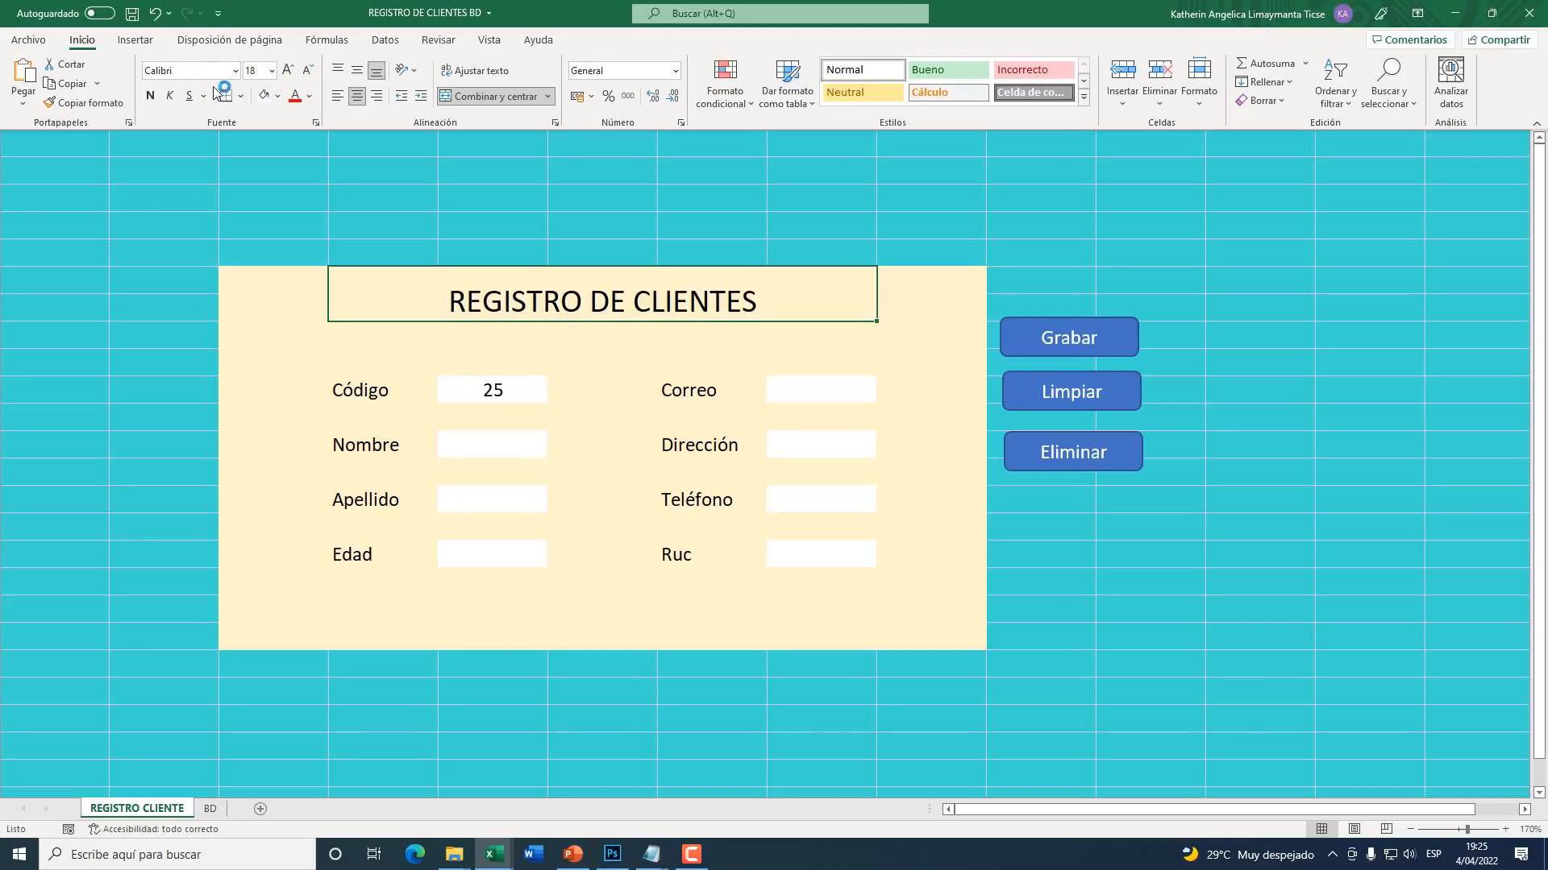
{"action": "left_click", "coordinate": [150, 96]}
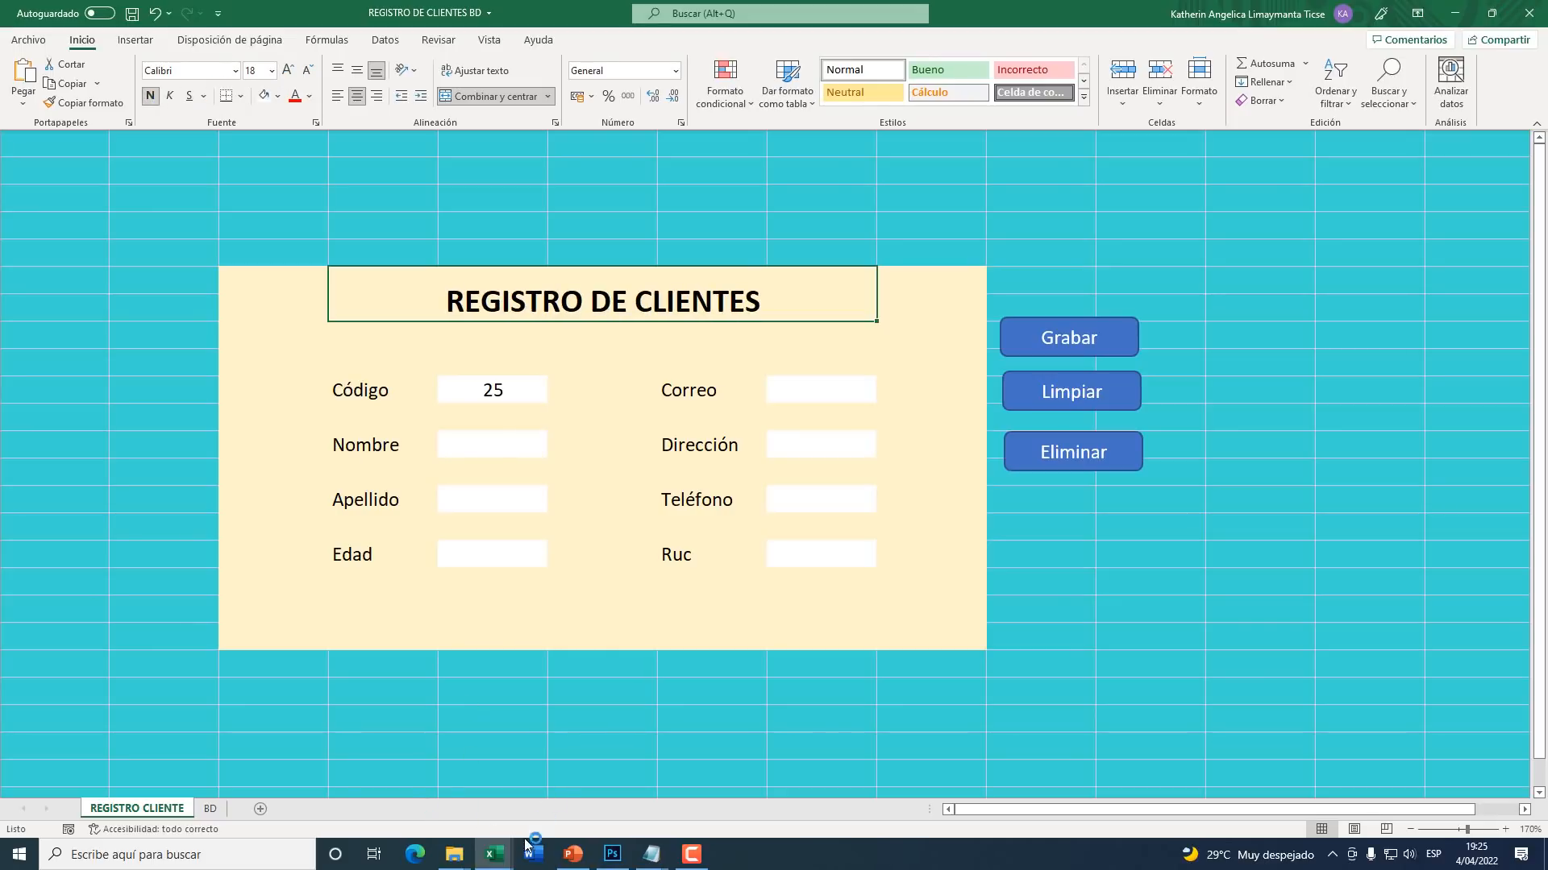
Step: Compare with the title in the BASE_DATOS workbook and set the form title's font color to the darkest gray of the white theme shades
{"action": "mouse_move", "coordinate": [494, 853]}
{"action": "left_click", "coordinate": [579, 784]}
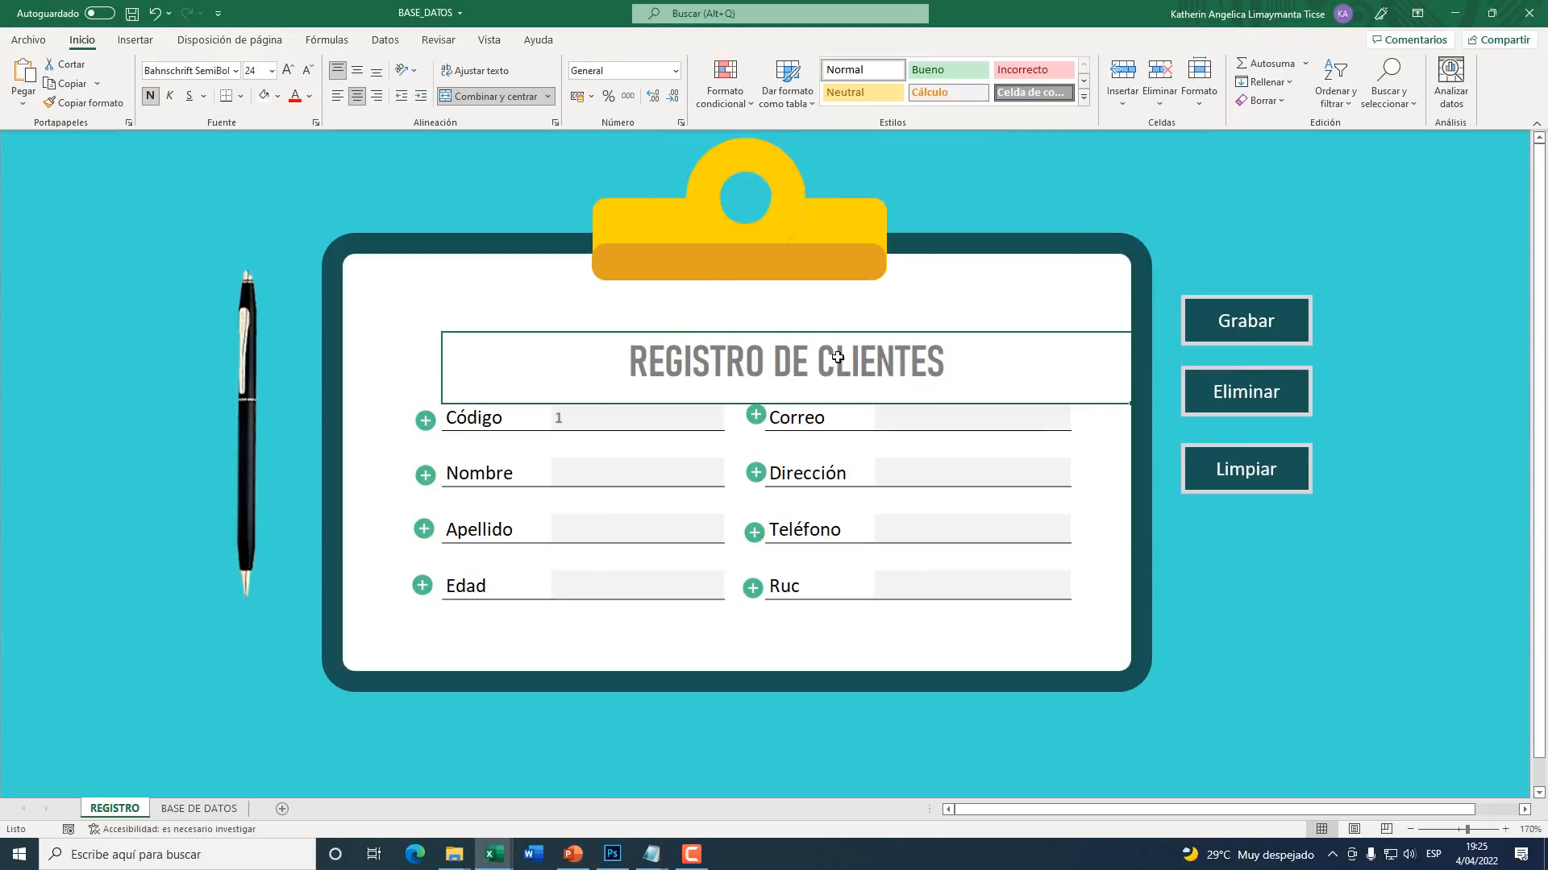
{"action": "left_click", "coordinate": [1455, 13]}
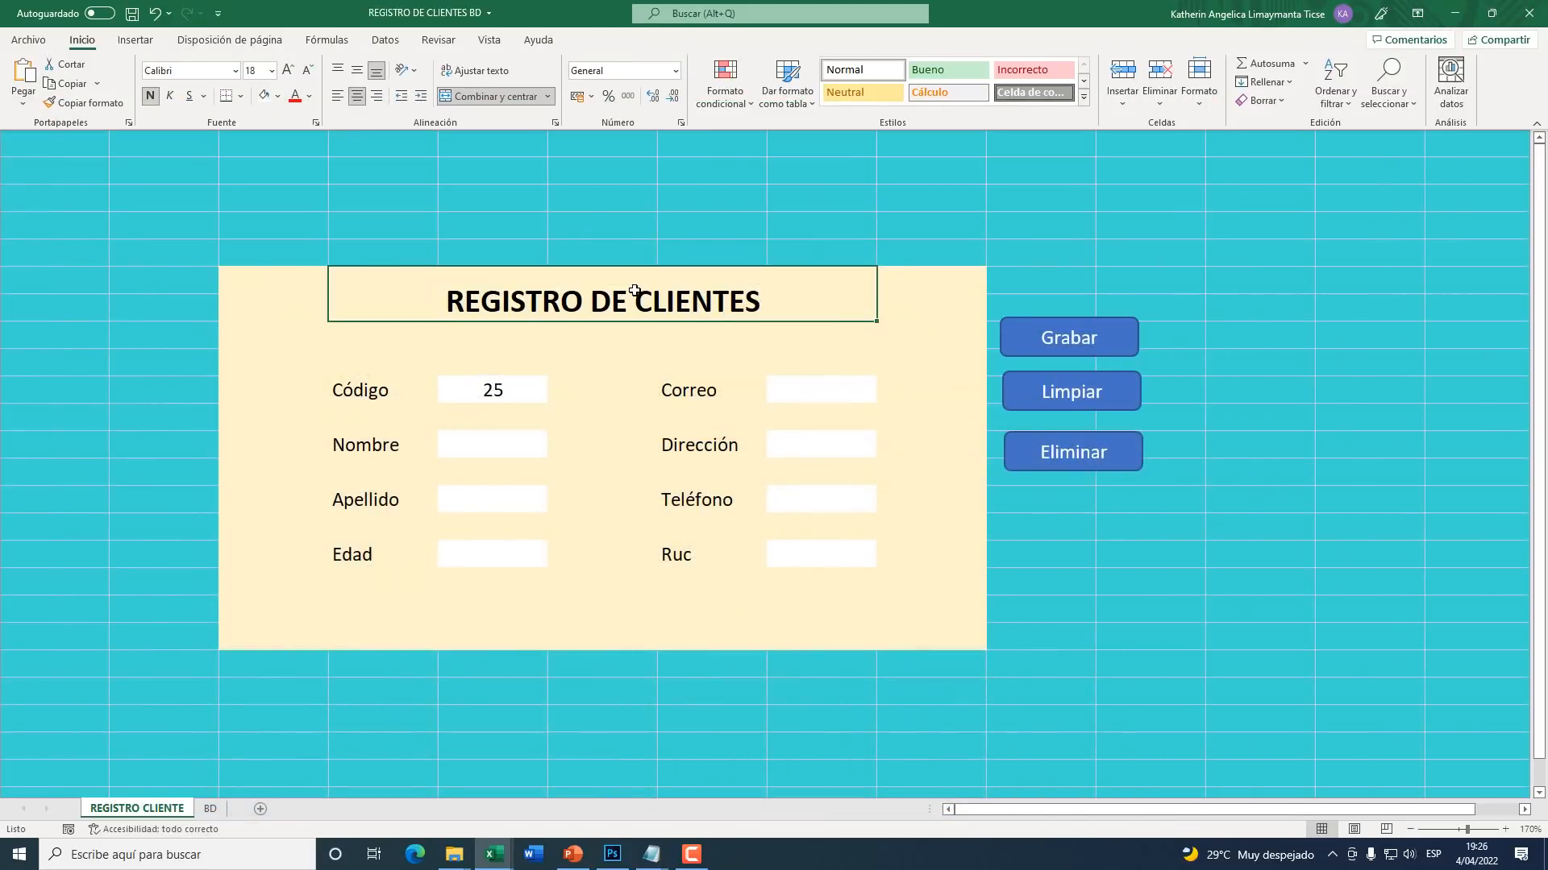
{"action": "left_click", "coordinate": [308, 96]}
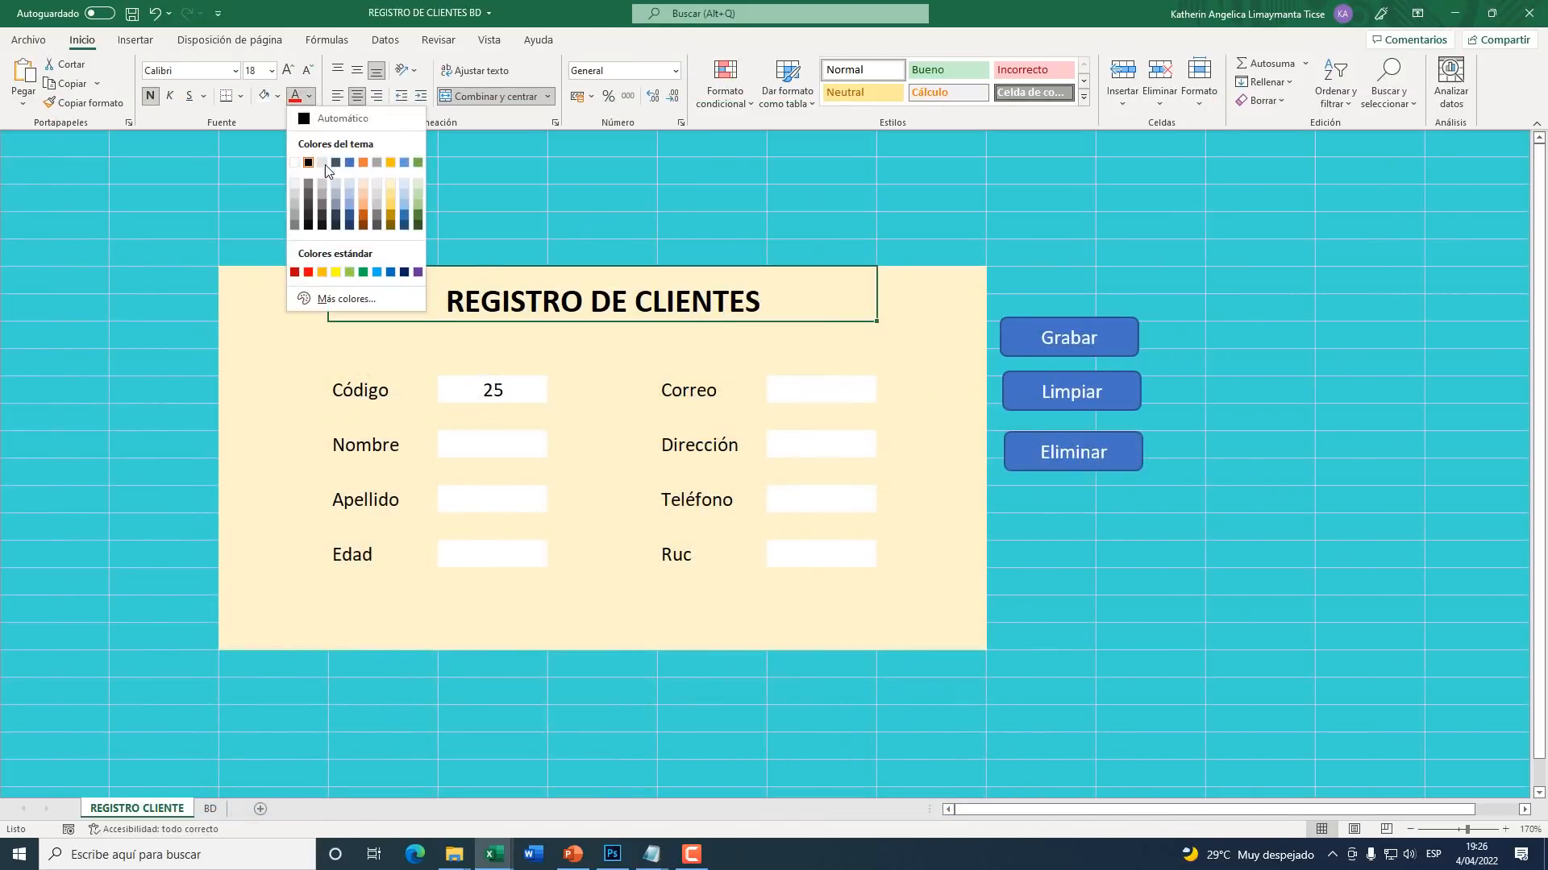
{"action": "left_click", "coordinate": [295, 227]}
Step: Change the form title's font to Bahnschrift SemiBold Condensed and increase its size to 24
{"action": "left_click", "coordinate": [235, 71]}
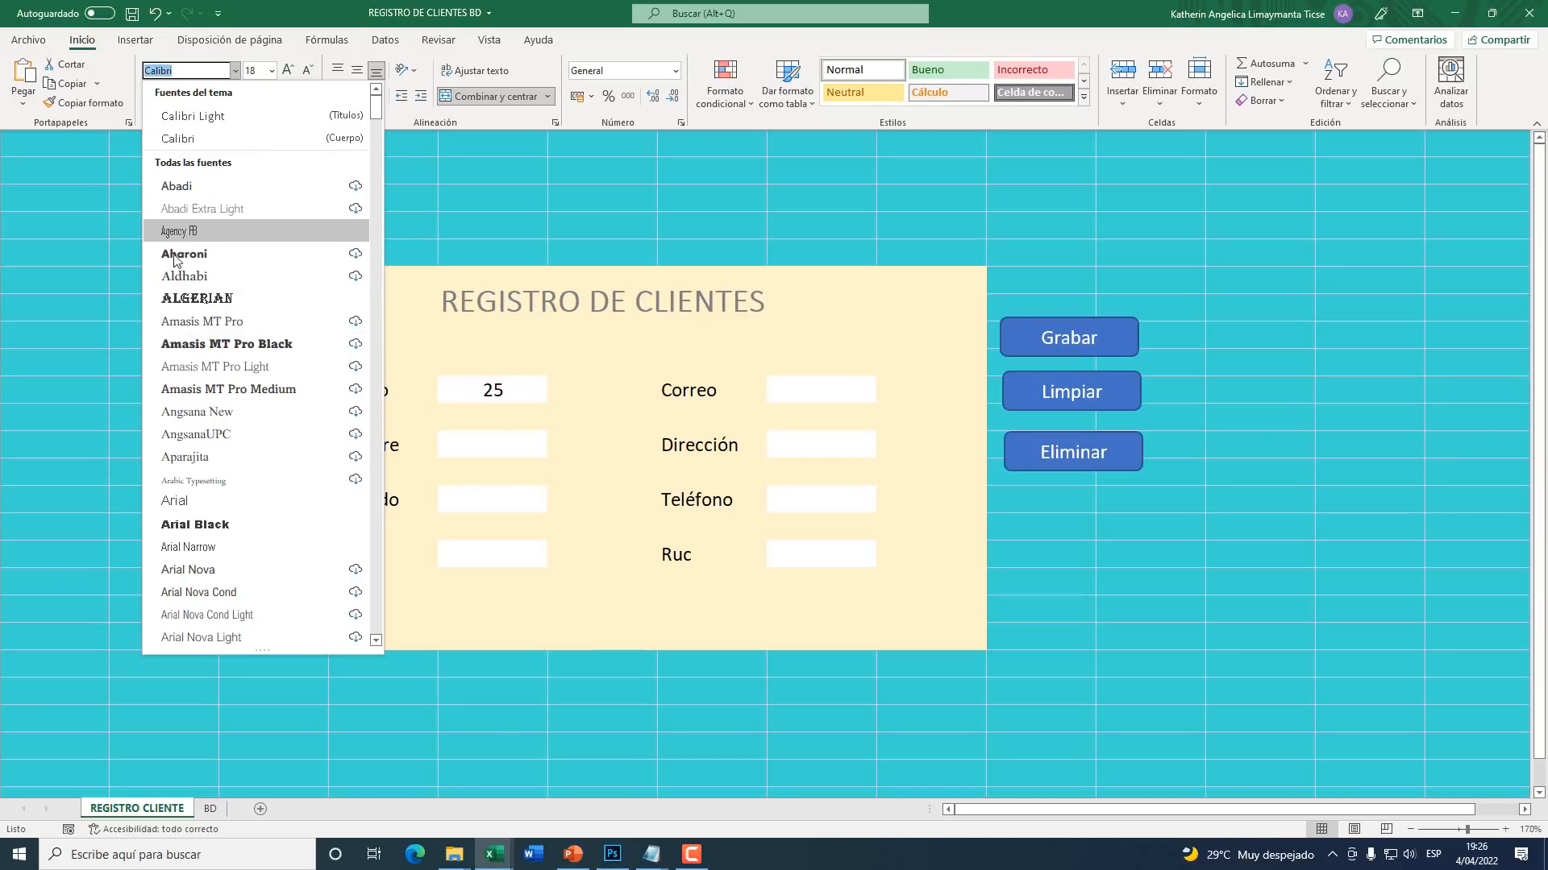
{"action": "scroll", "coordinate": [201, 502], "scroll_direction": "down", "scroll_amount": 5}
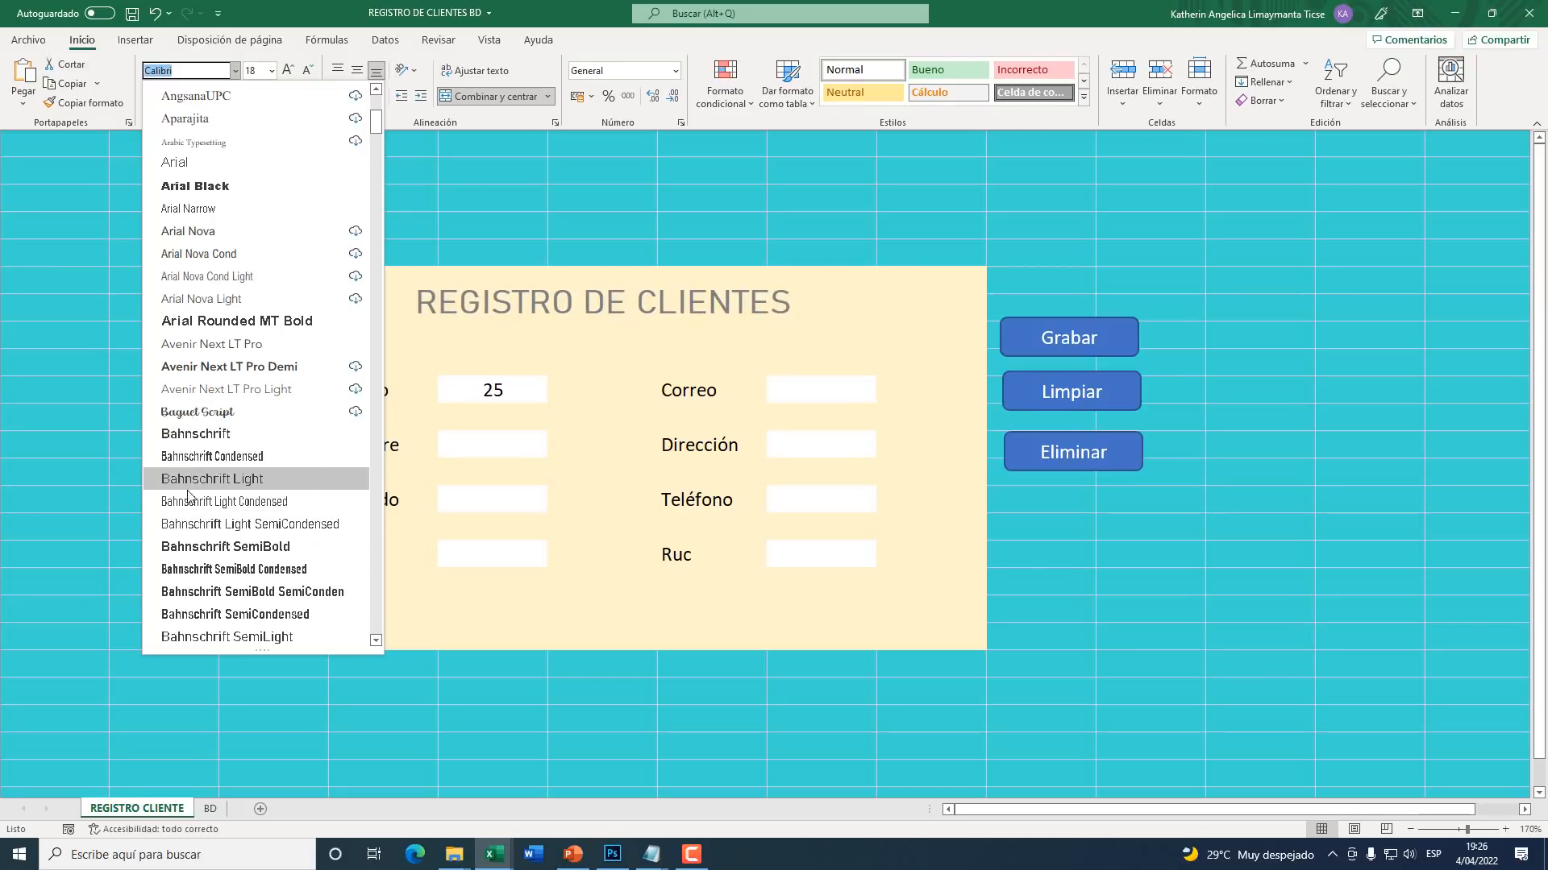
{"action": "left_click", "coordinate": [187, 569]}
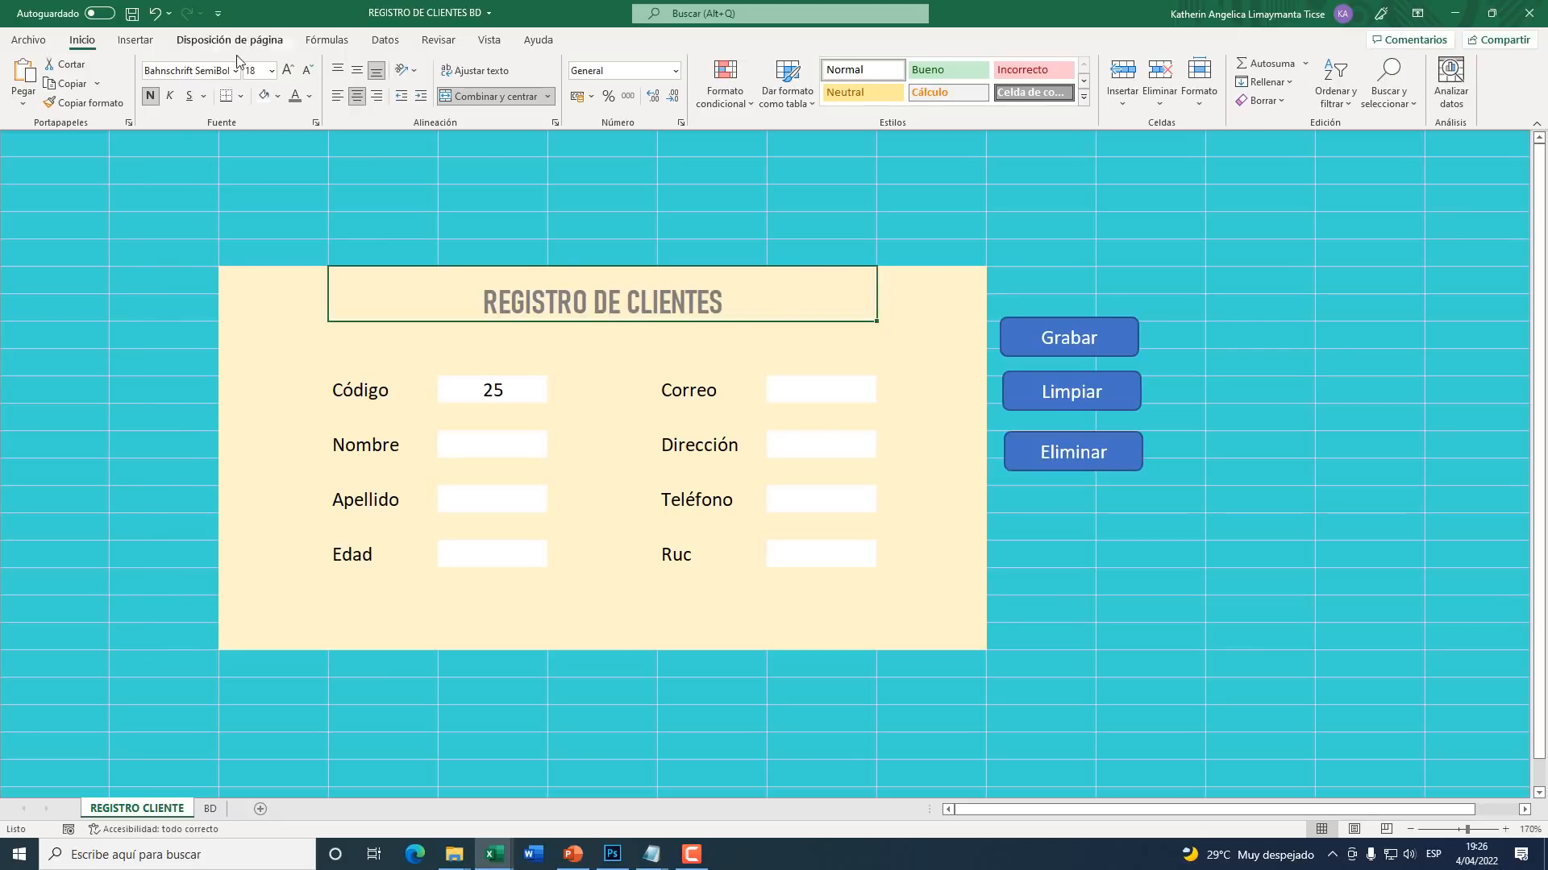
{"action": "left_click", "coordinate": [288, 70]}
{"action": "left_click", "coordinate": [288, 71]}
{"action": "left_click", "coordinate": [288, 70]}
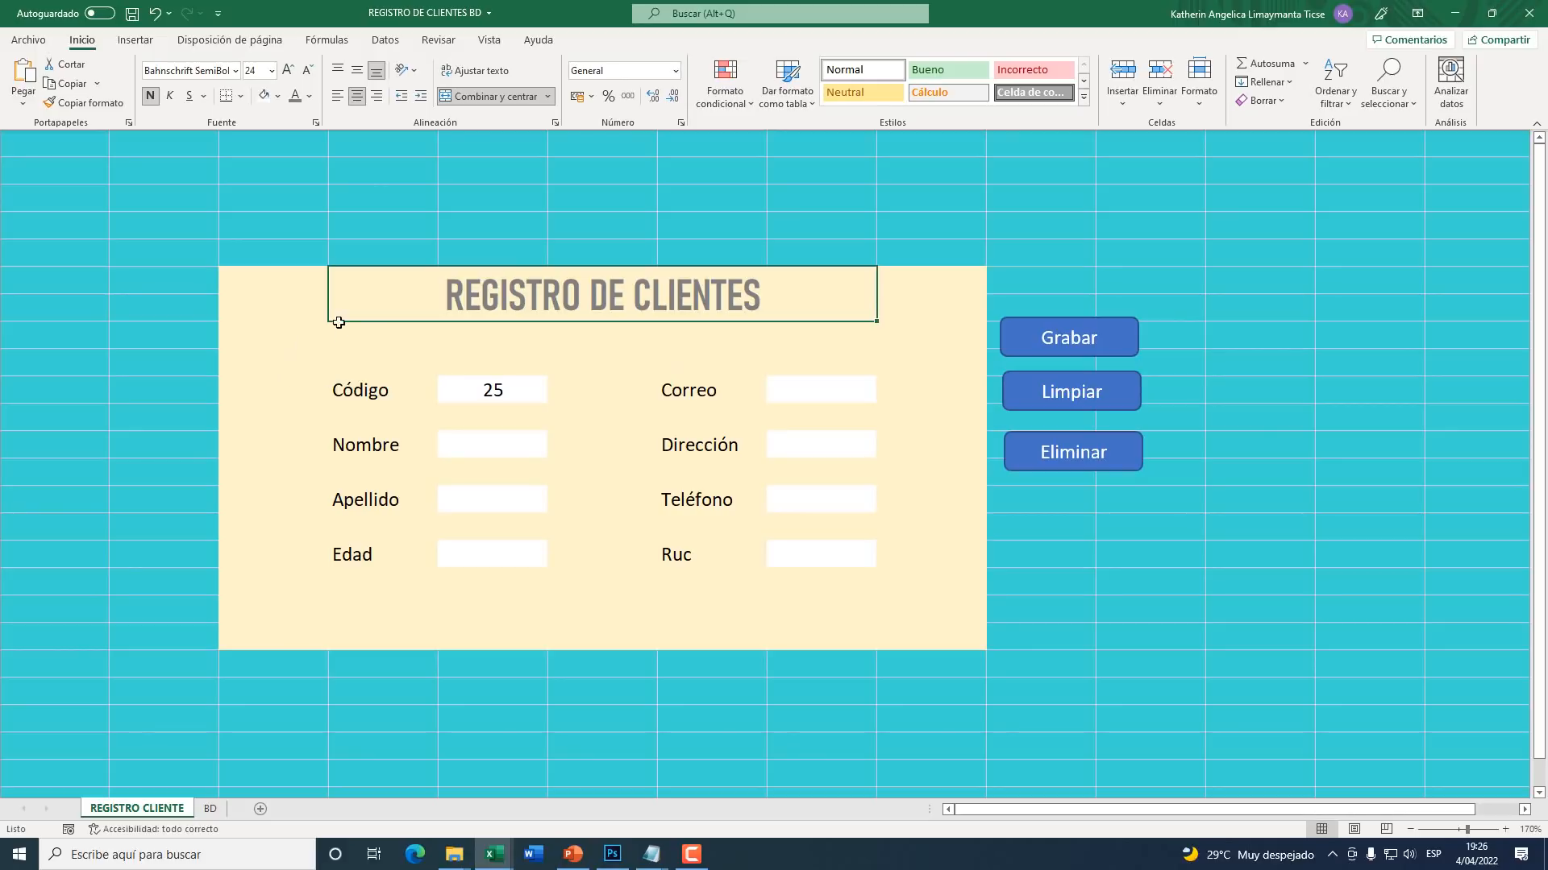
Step: Fill the whole form area, including one extra row above the title, with white
{"action": "mouse_move", "coordinate": [253, 241]}
{"action": "left_mouse_down"}
{"action": "mouse_move", "coordinate": [632, 315]}
{"action": "mouse_move", "coordinate": [795, 408]}
{"action": "mouse_move", "coordinate": [924, 647]}
{"action": "left_mouse_up"}
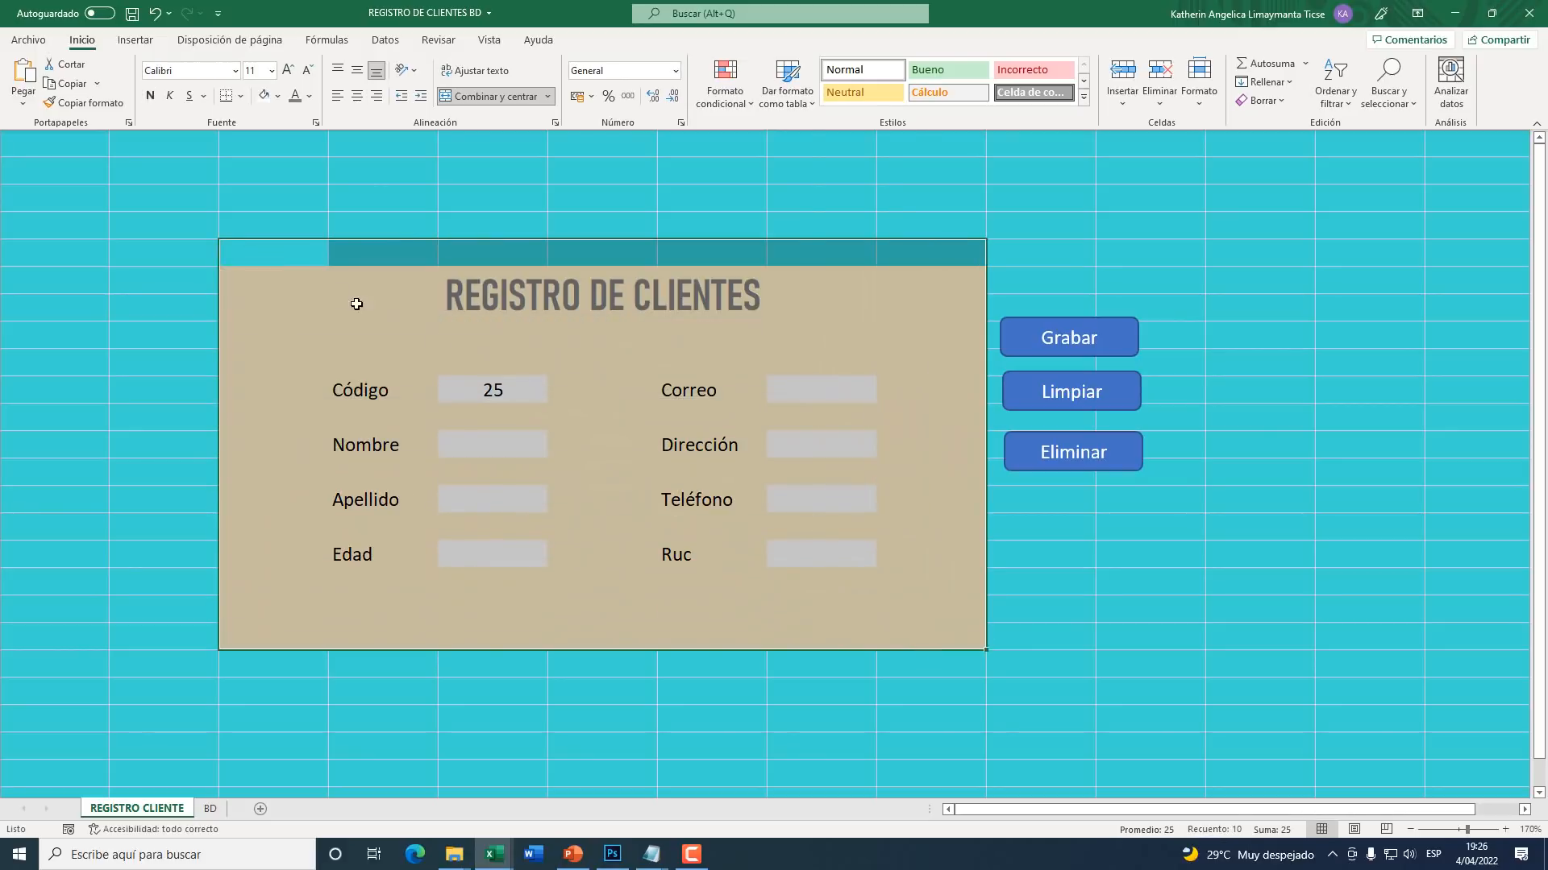
{"action": "left_click_drag", "start_coordinate": [231, 242], "coordinate": [948, 639]}
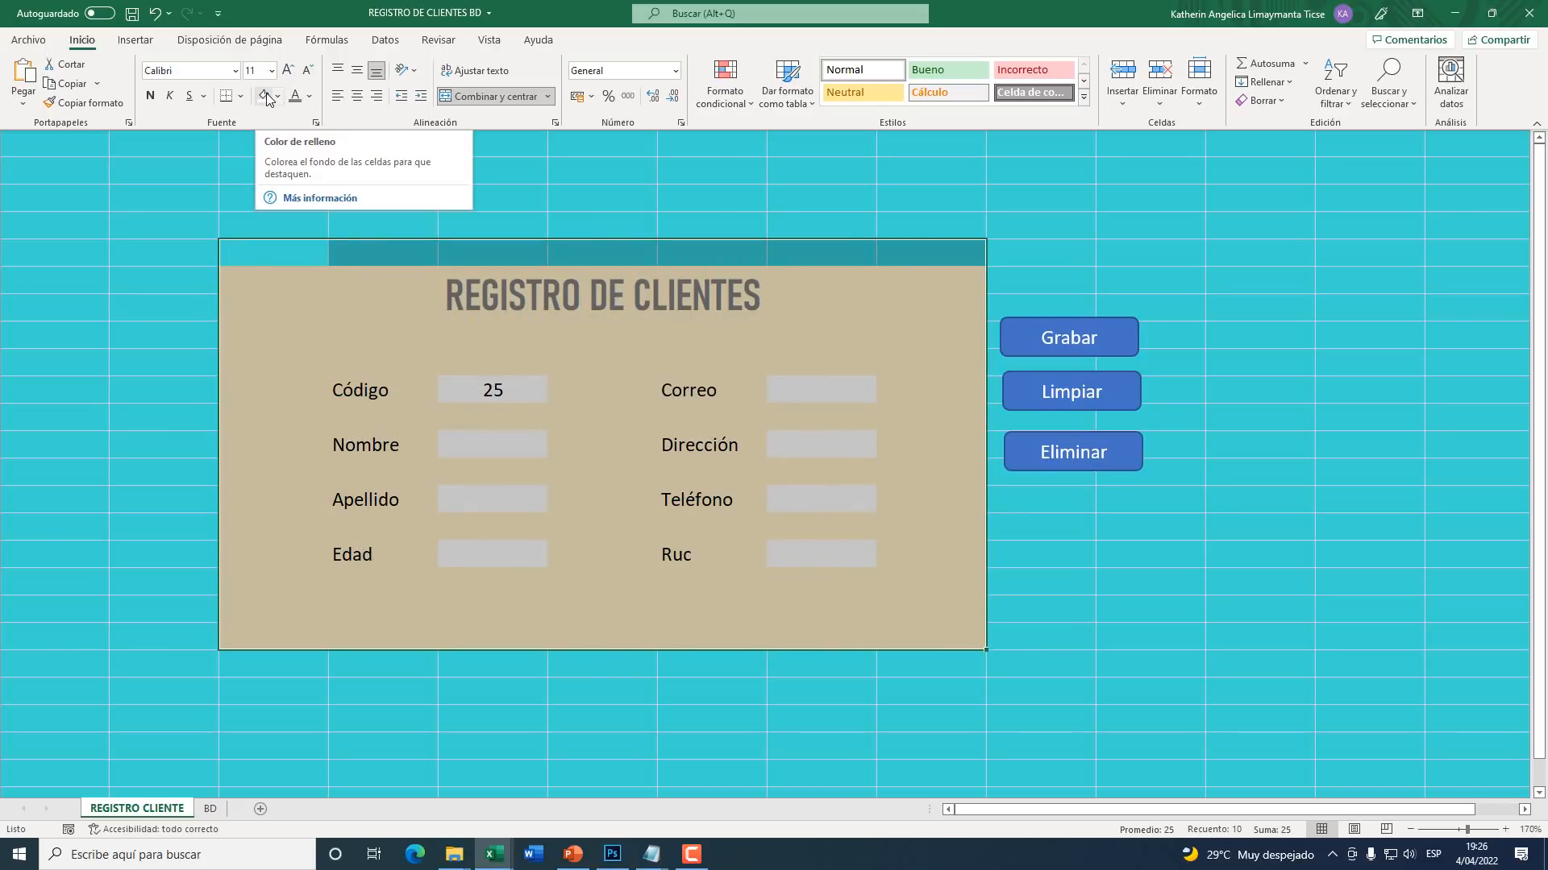
{"action": "key", "text": "super+plus"}
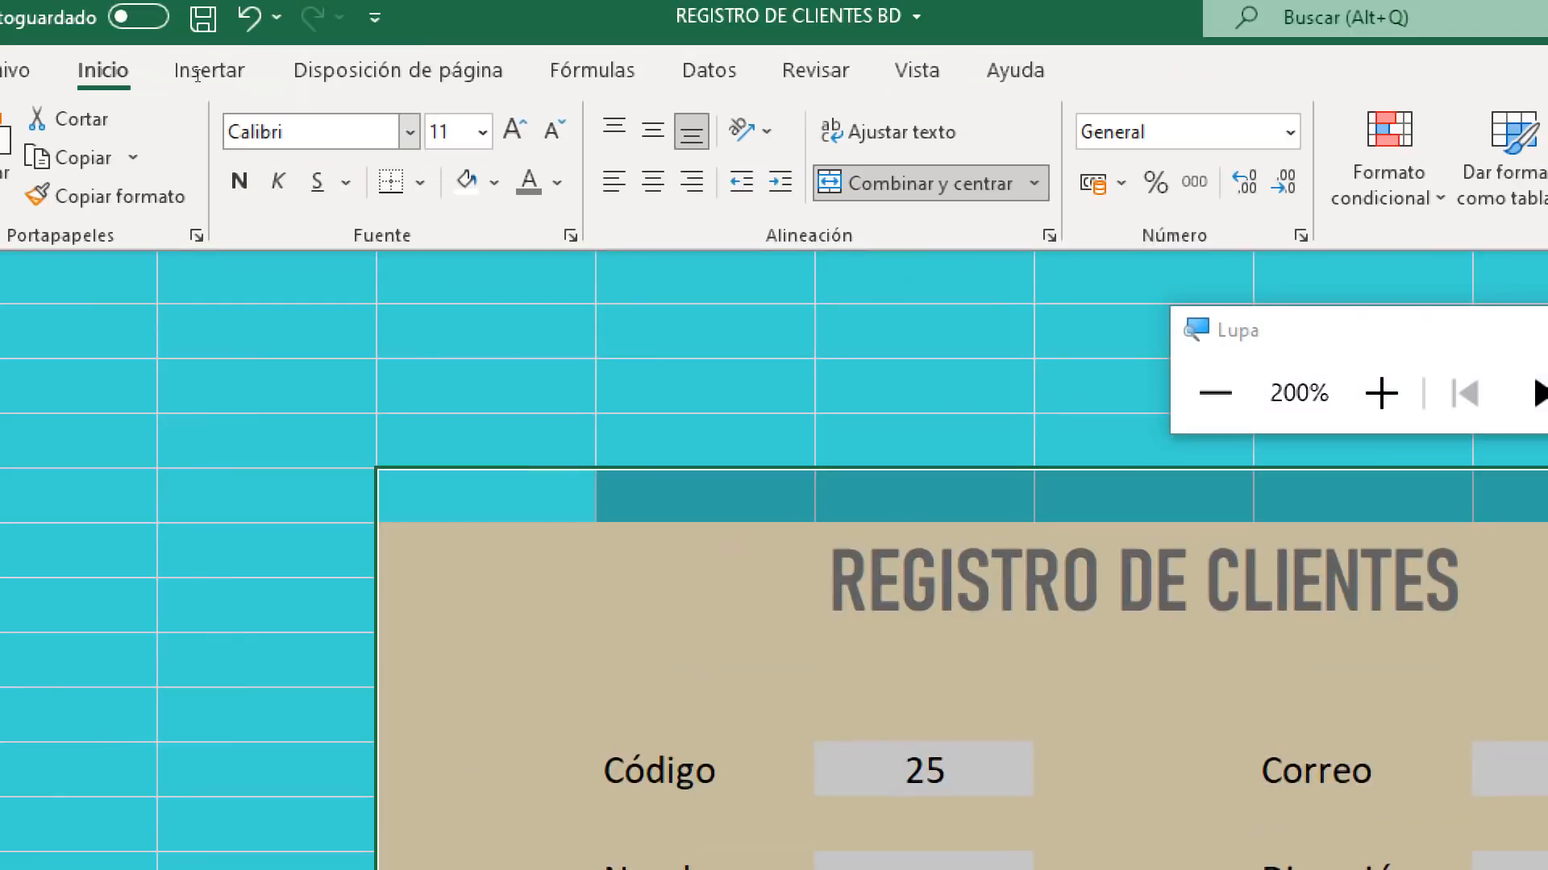
{"action": "left_click", "coordinate": [260, 97]}
{"action": "key", "text": "super+Escape"}
{"action": "left_click", "coordinate": [451, 444]}
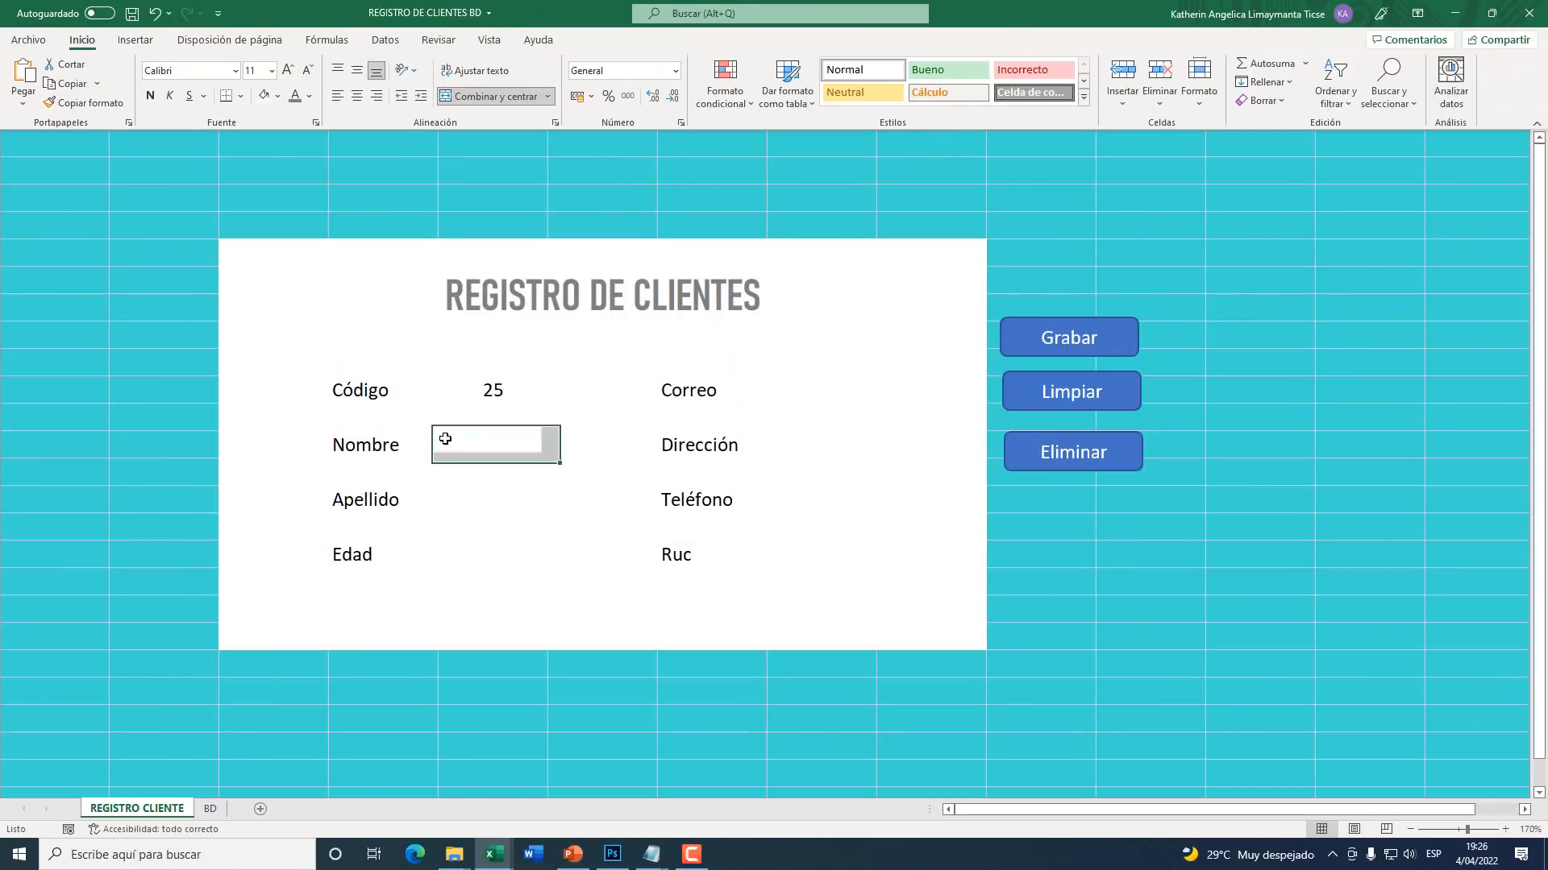
Step: Set the font color of both columns of field labels, Código to Edad and Correo to Ruc, to the lightest shade of theme black
{"action": "left_click_drag", "start_coordinate": [371, 390], "coordinate": [369, 557]}
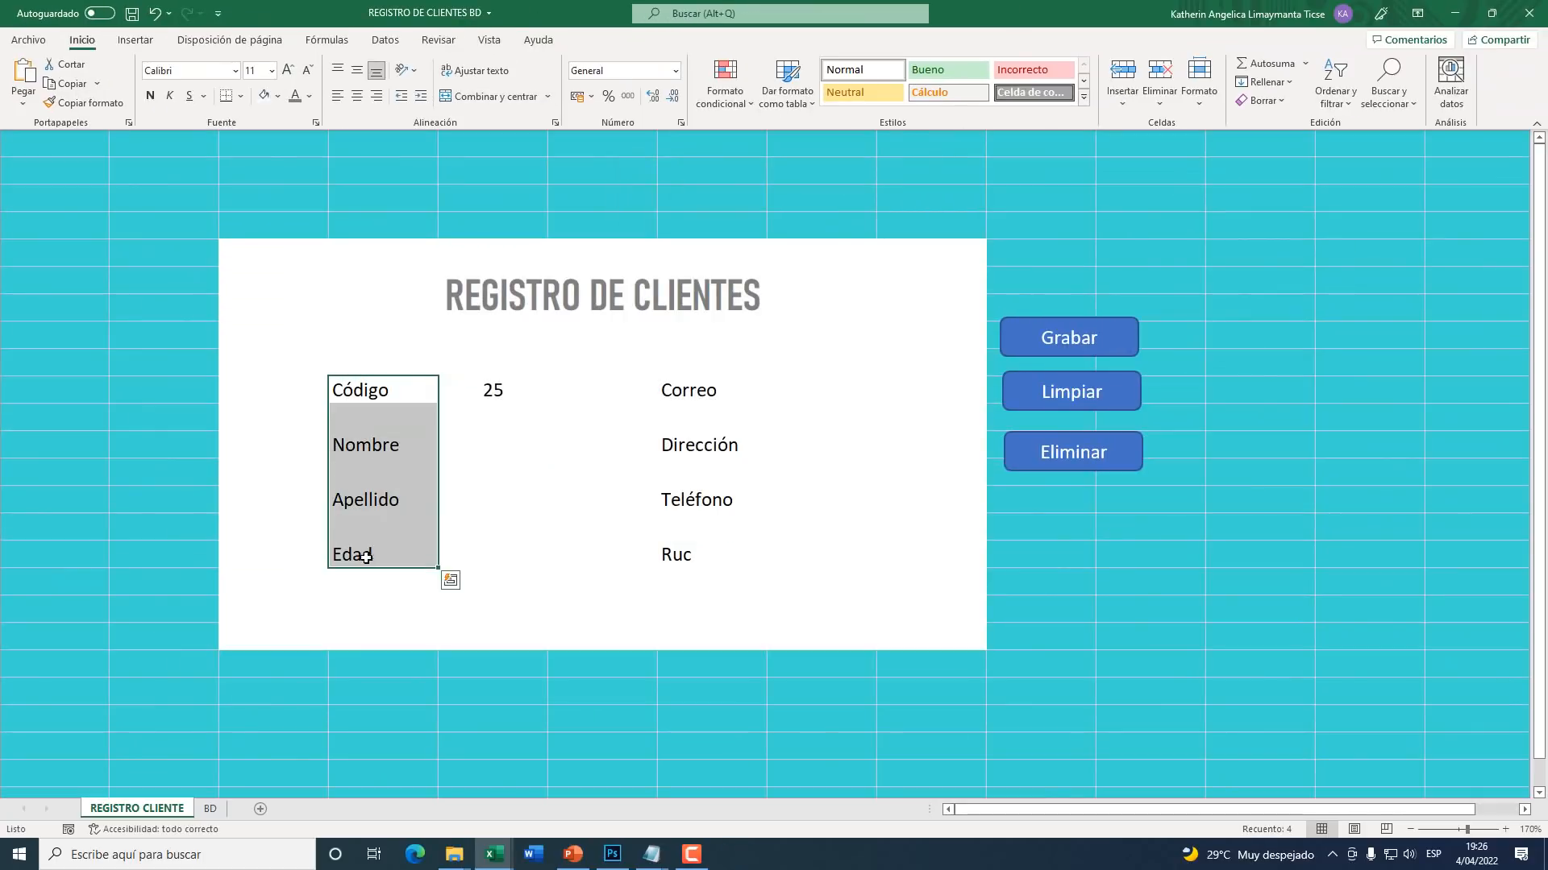
{"action": "left_click", "coordinate": [308, 95]}
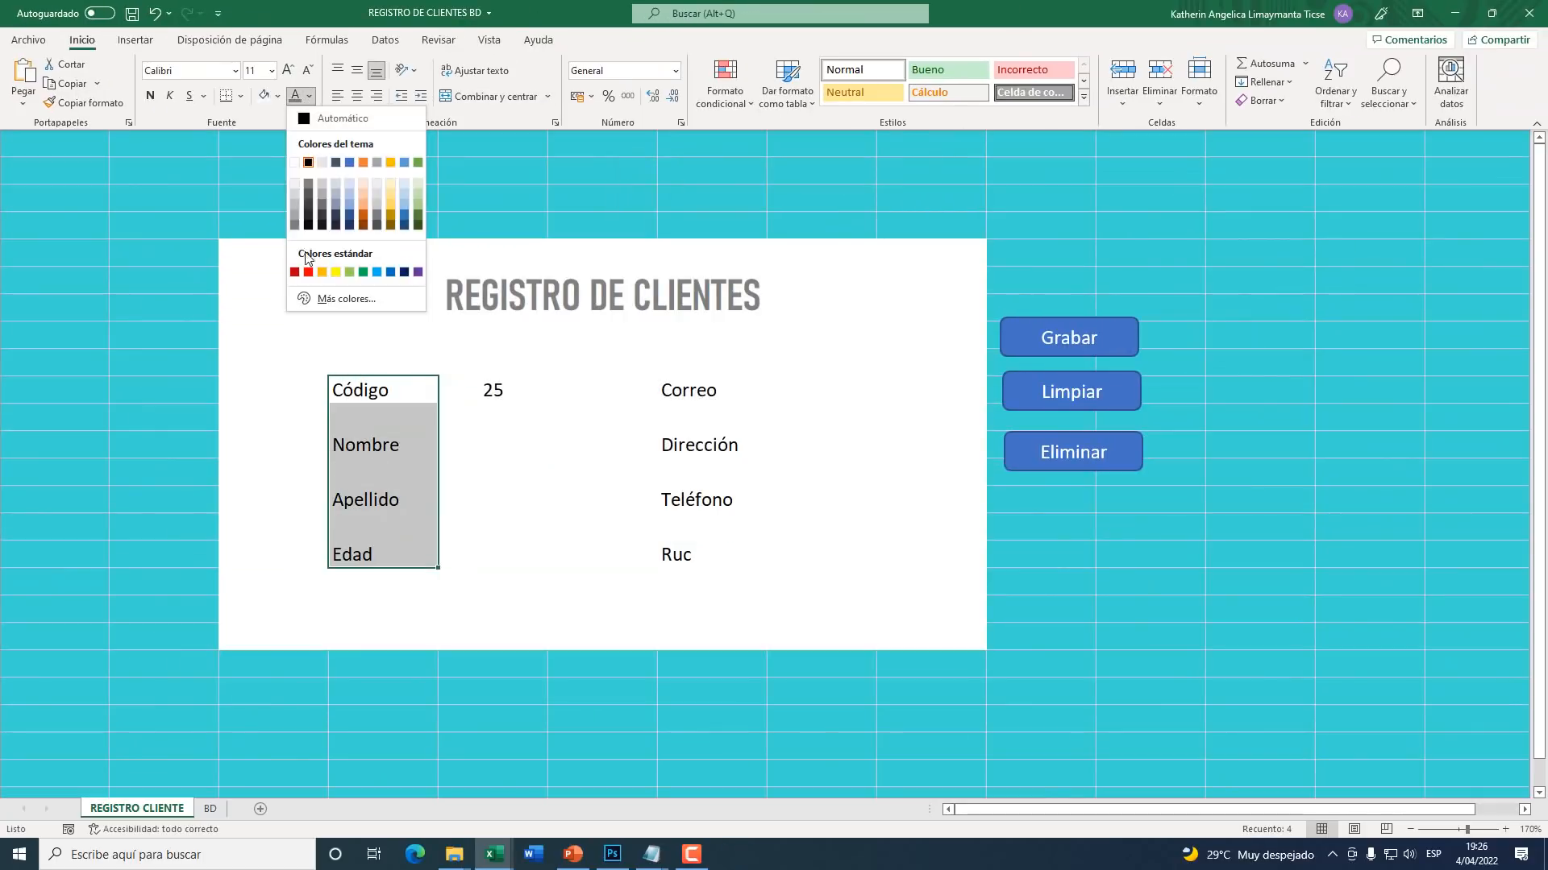
{"action": "left_click", "coordinate": [308, 184]}
{"action": "left_click_drag", "start_coordinate": [674, 387], "coordinate": [676, 550]}
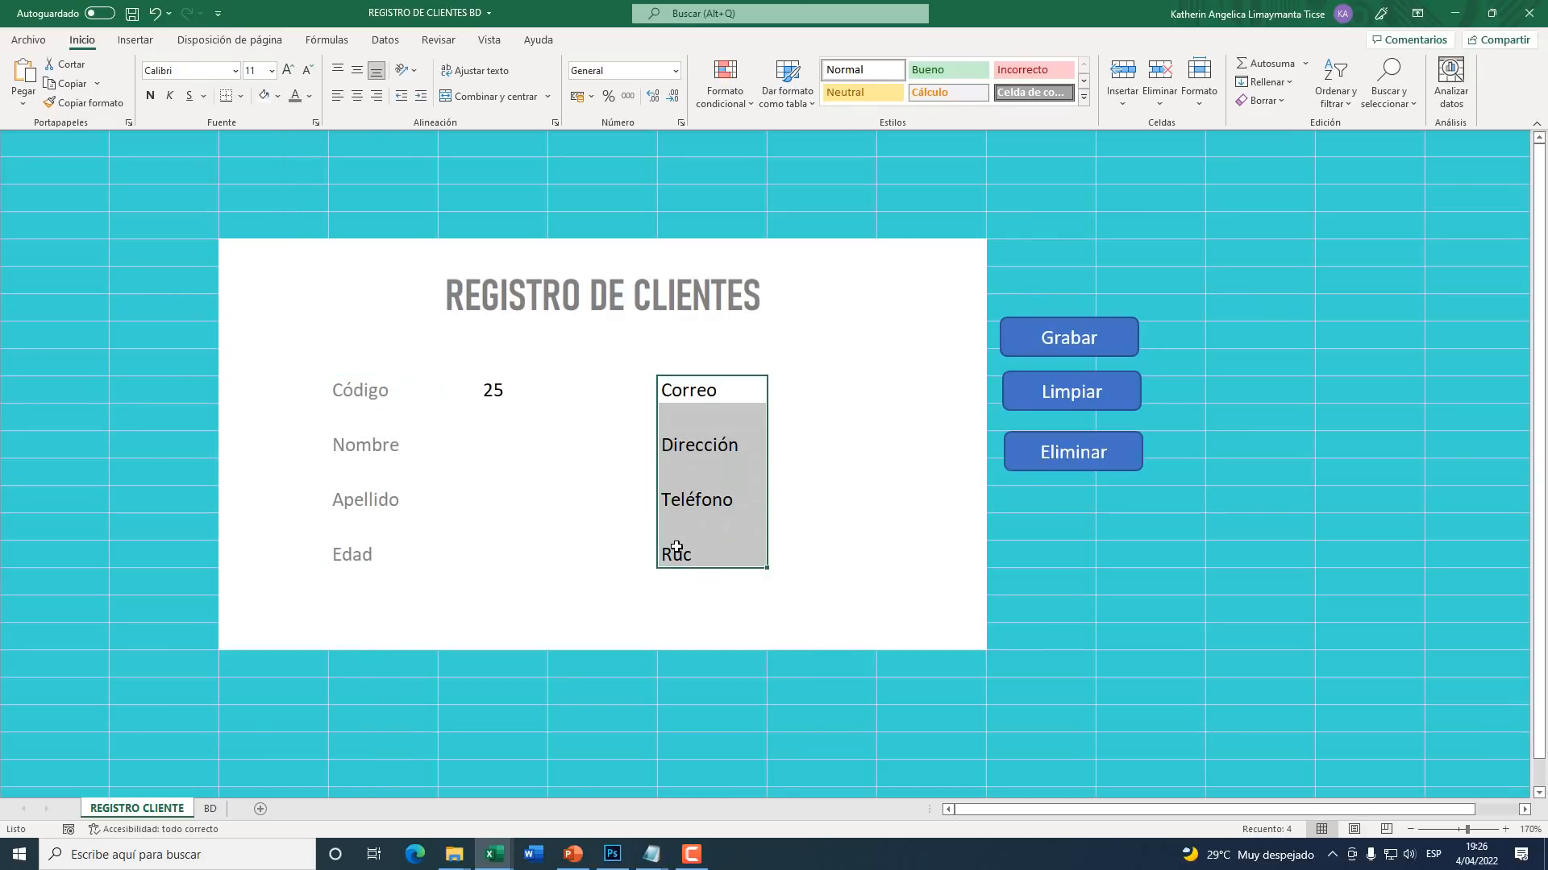
{"action": "left_click", "coordinate": [295, 96]}
{"action": "left_click", "coordinate": [432, 476]}
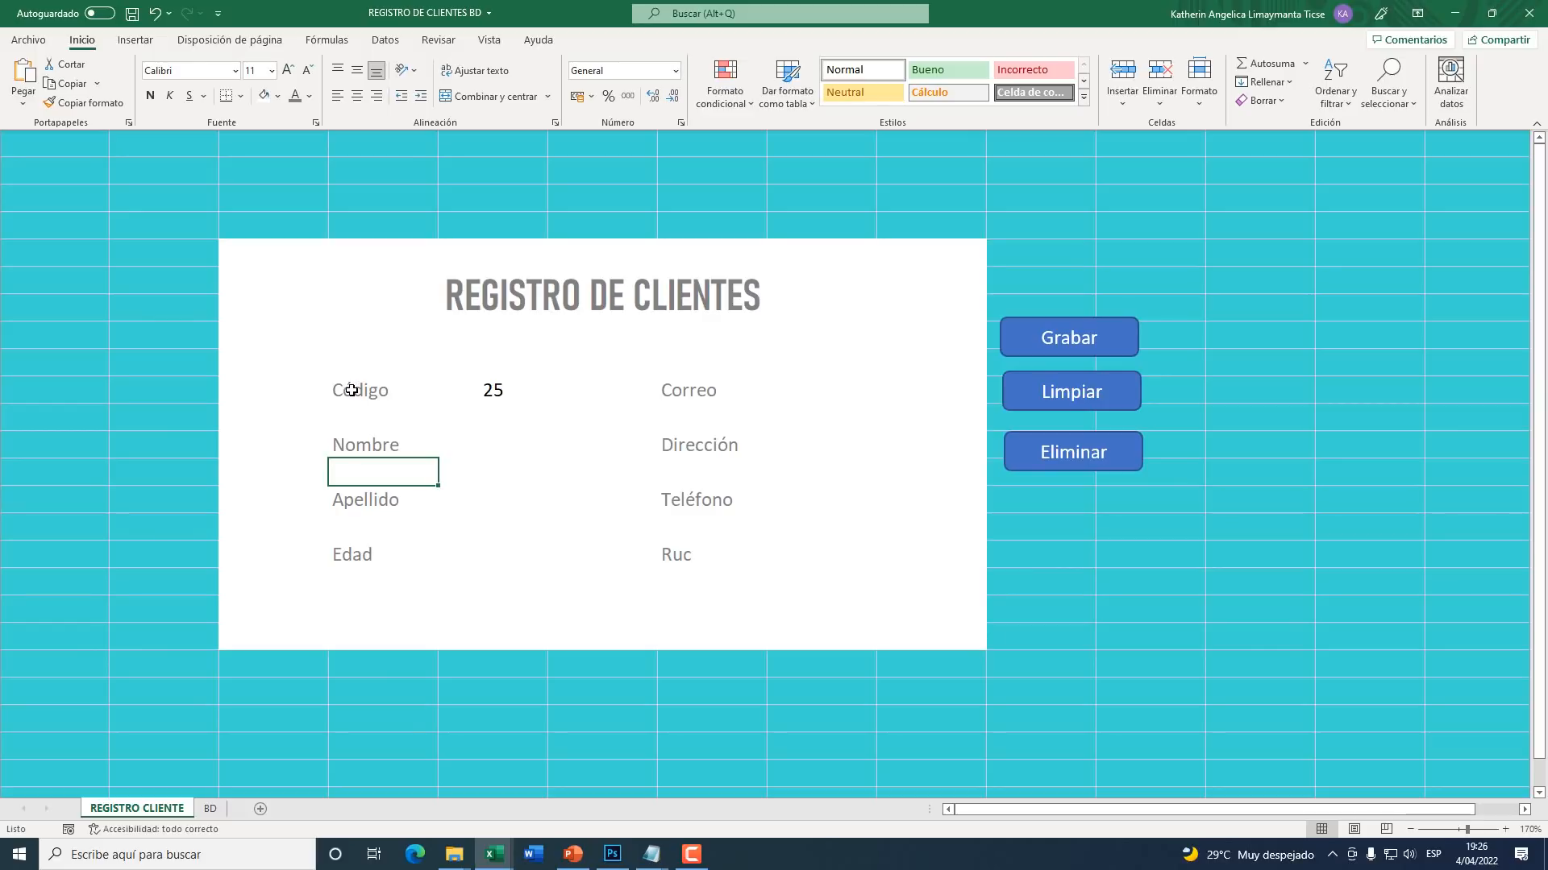
Step: Add a bottom border under each label and input cell pair for Código, Nombre, Apellido and Edad
{"action": "left_click_drag", "start_coordinate": [352, 390], "coordinate": [523, 390]}
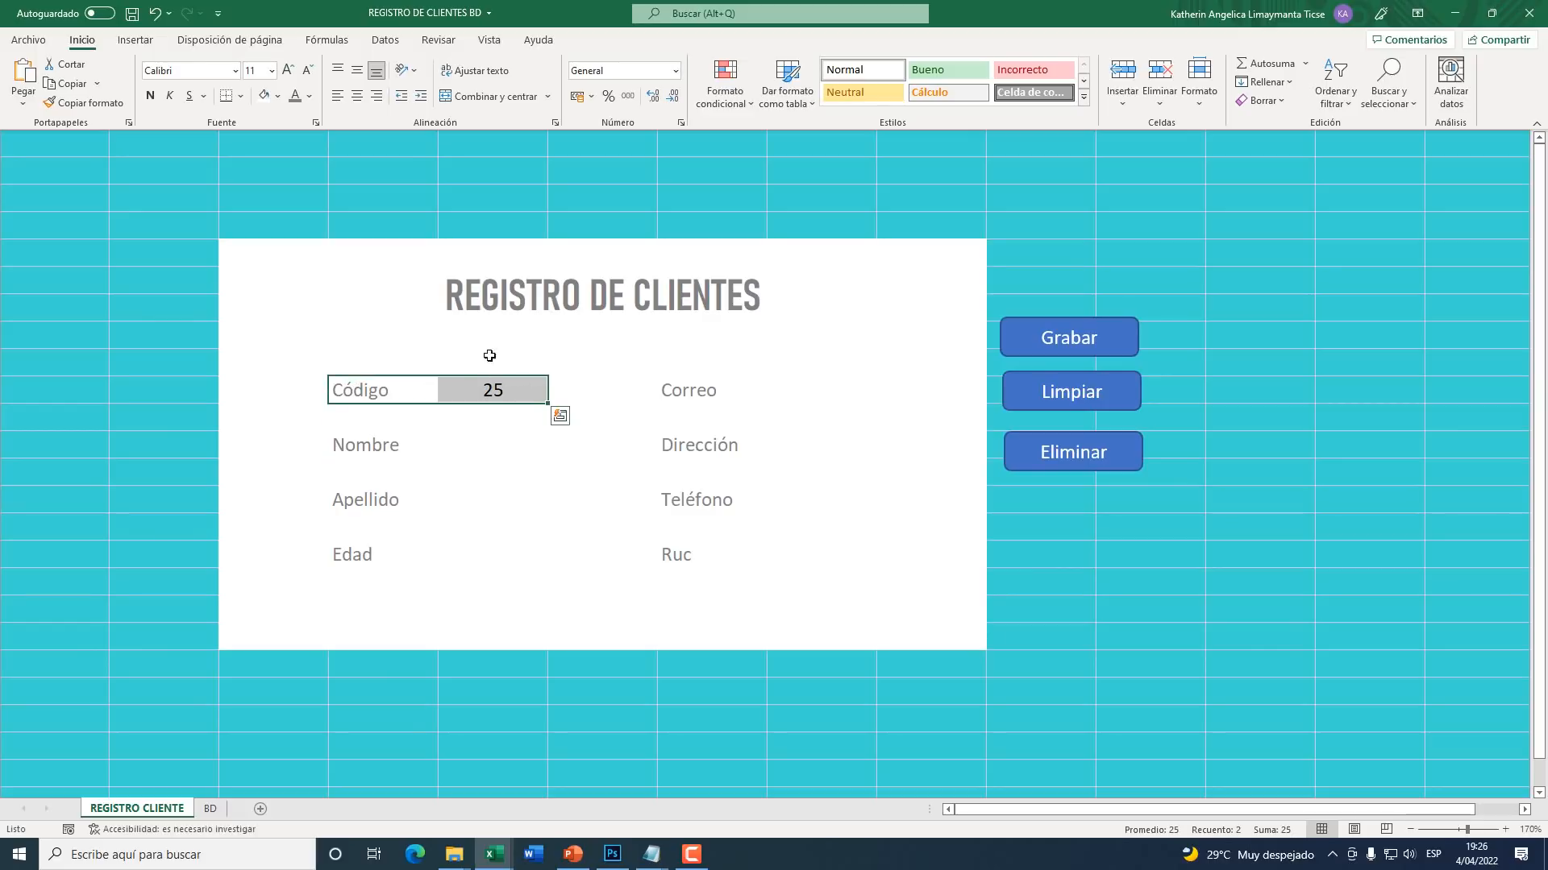
{"action": "key", "text": "super+plus"}
{"action": "left_click", "coordinate": [241, 96]}
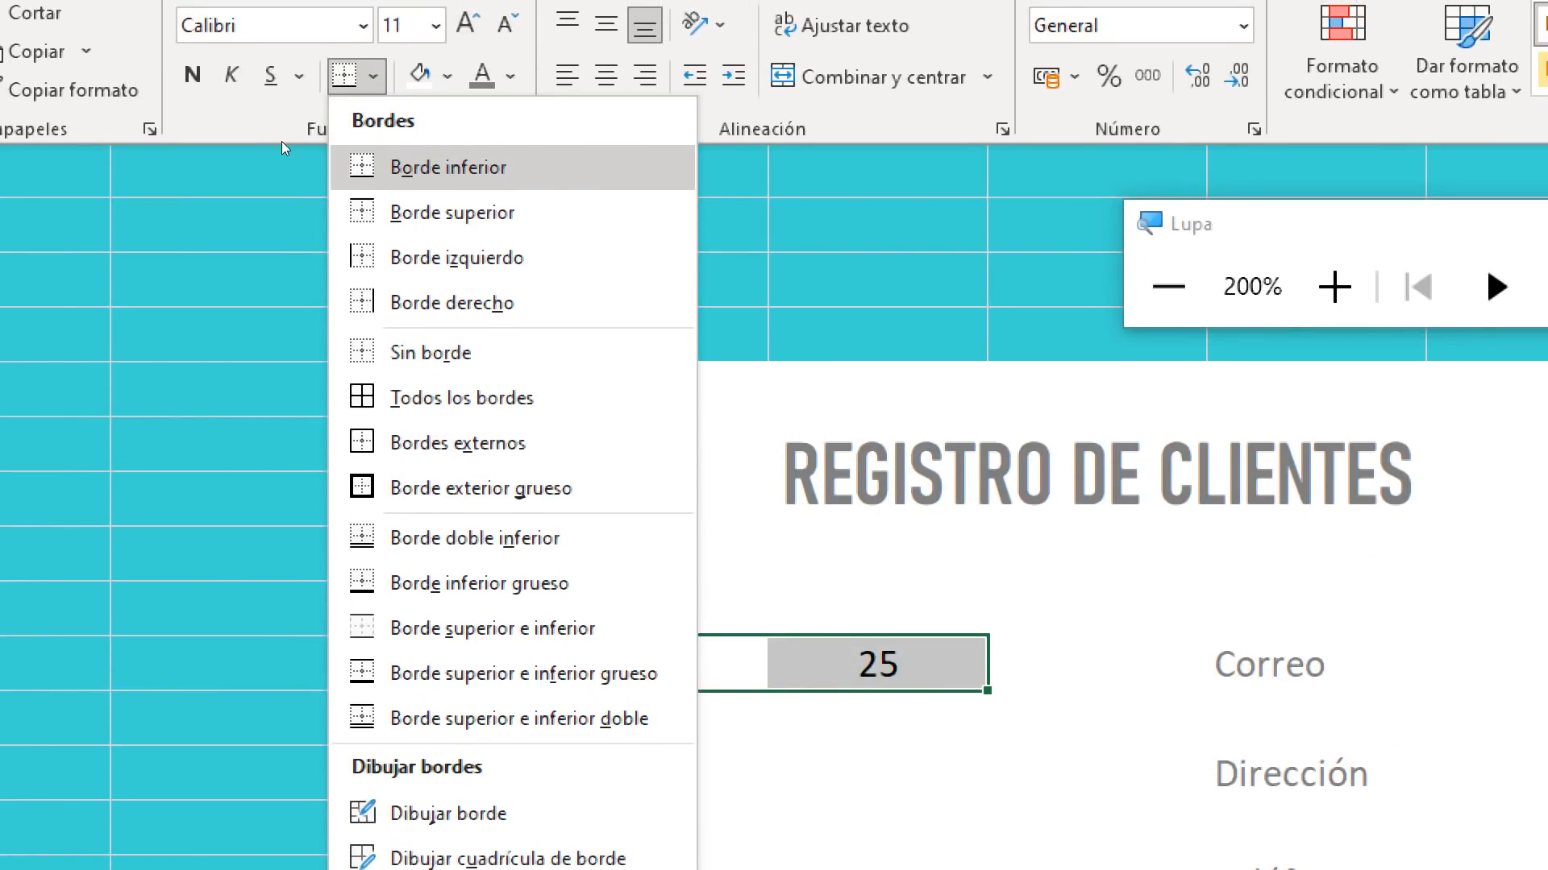
{"action": "left_click", "coordinate": [282, 141]}
{"action": "key", "text": "super+Escape"}
{"action": "left_click_drag", "start_coordinate": [390, 451], "coordinate": [493, 445]}
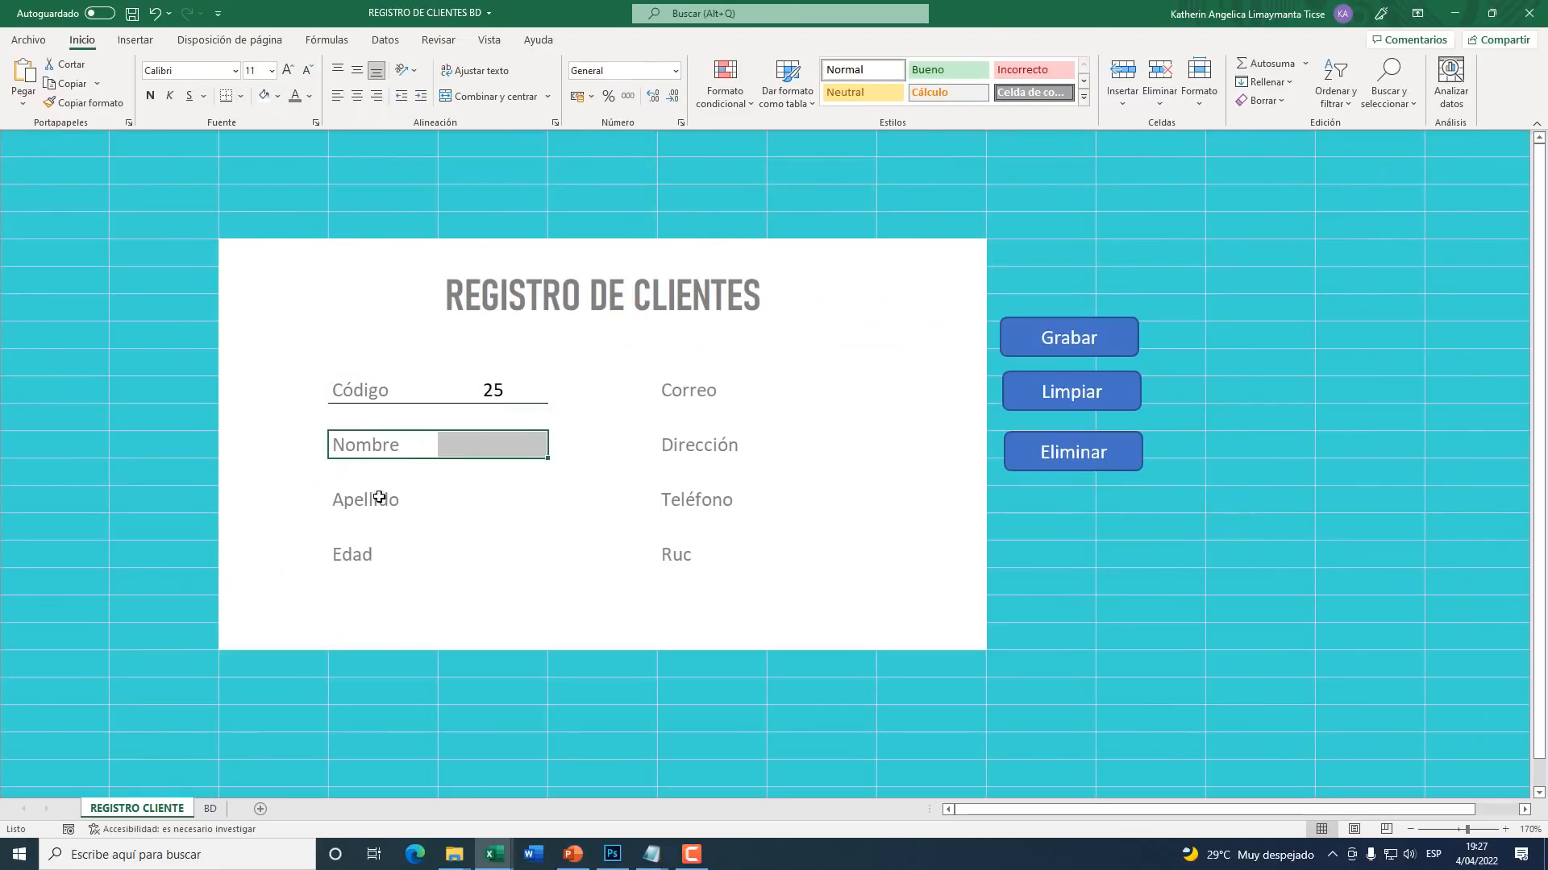
{"action": "left_click_drag", "start_coordinate": [379, 497], "coordinate": [488, 496]}
{"action": "left_click", "coordinate": [227, 96]}
{"action": "left_click_drag", "start_coordinate": [363, 553], "coordinate": [470, 553]}
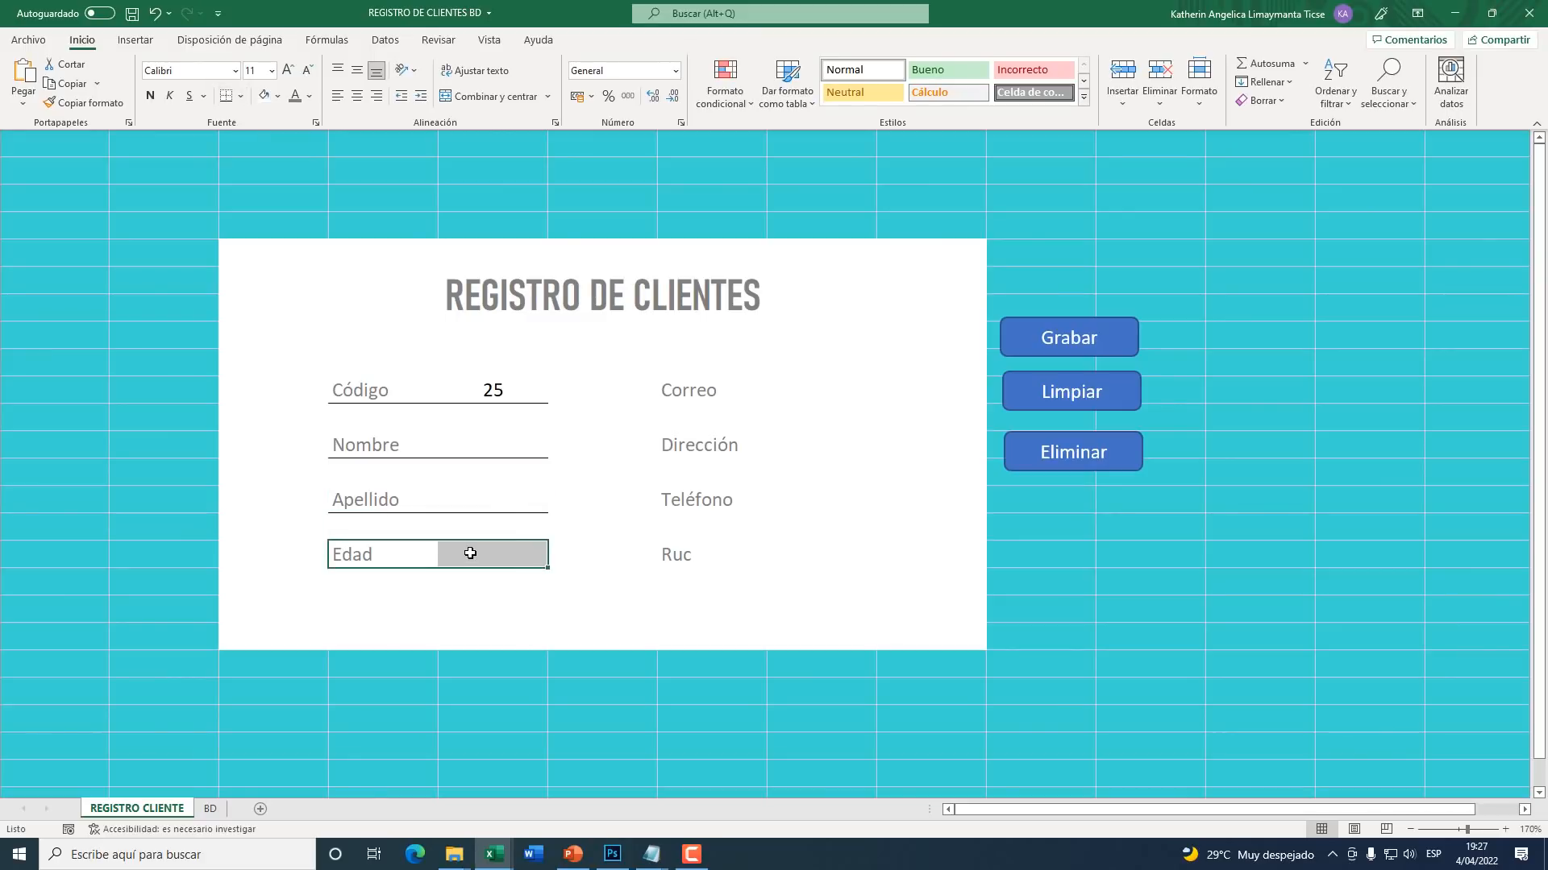
Step: Add a bottom border under each label and input cell pair for Correo, Dirección, Teléfono and Ruc
{"action": "left_click_drag", "start_coordinate": [701, 391], "coordinate": [801, 393]}
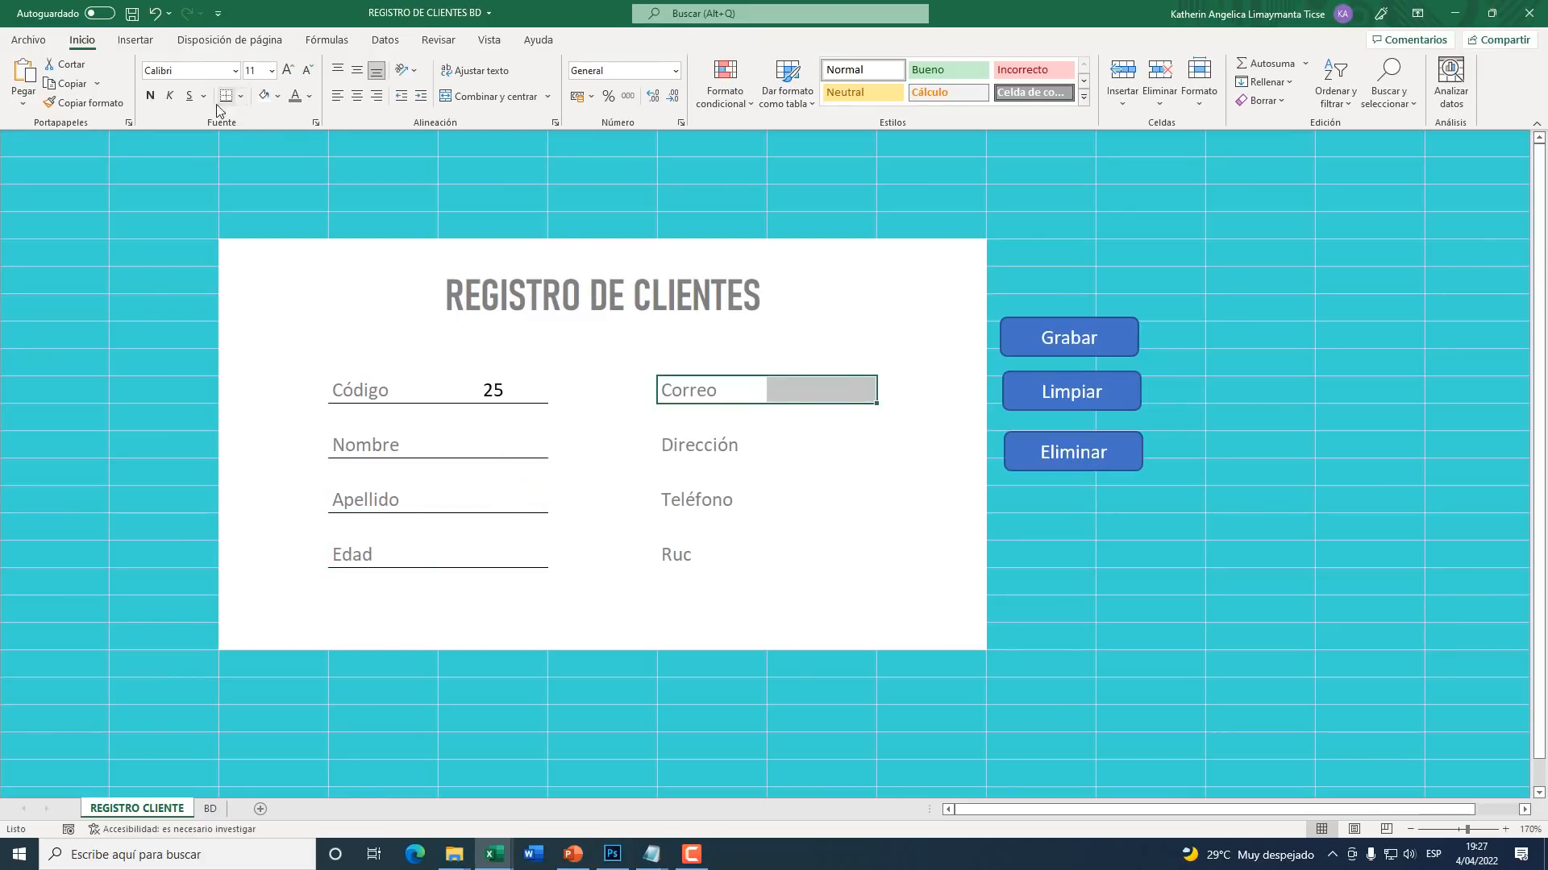
{"action": "left_click", "coordinate": [227, 95]}
{"action": "left_click_drag", "start_coordinate": [721, 448], "coordinate": [813, 449]}
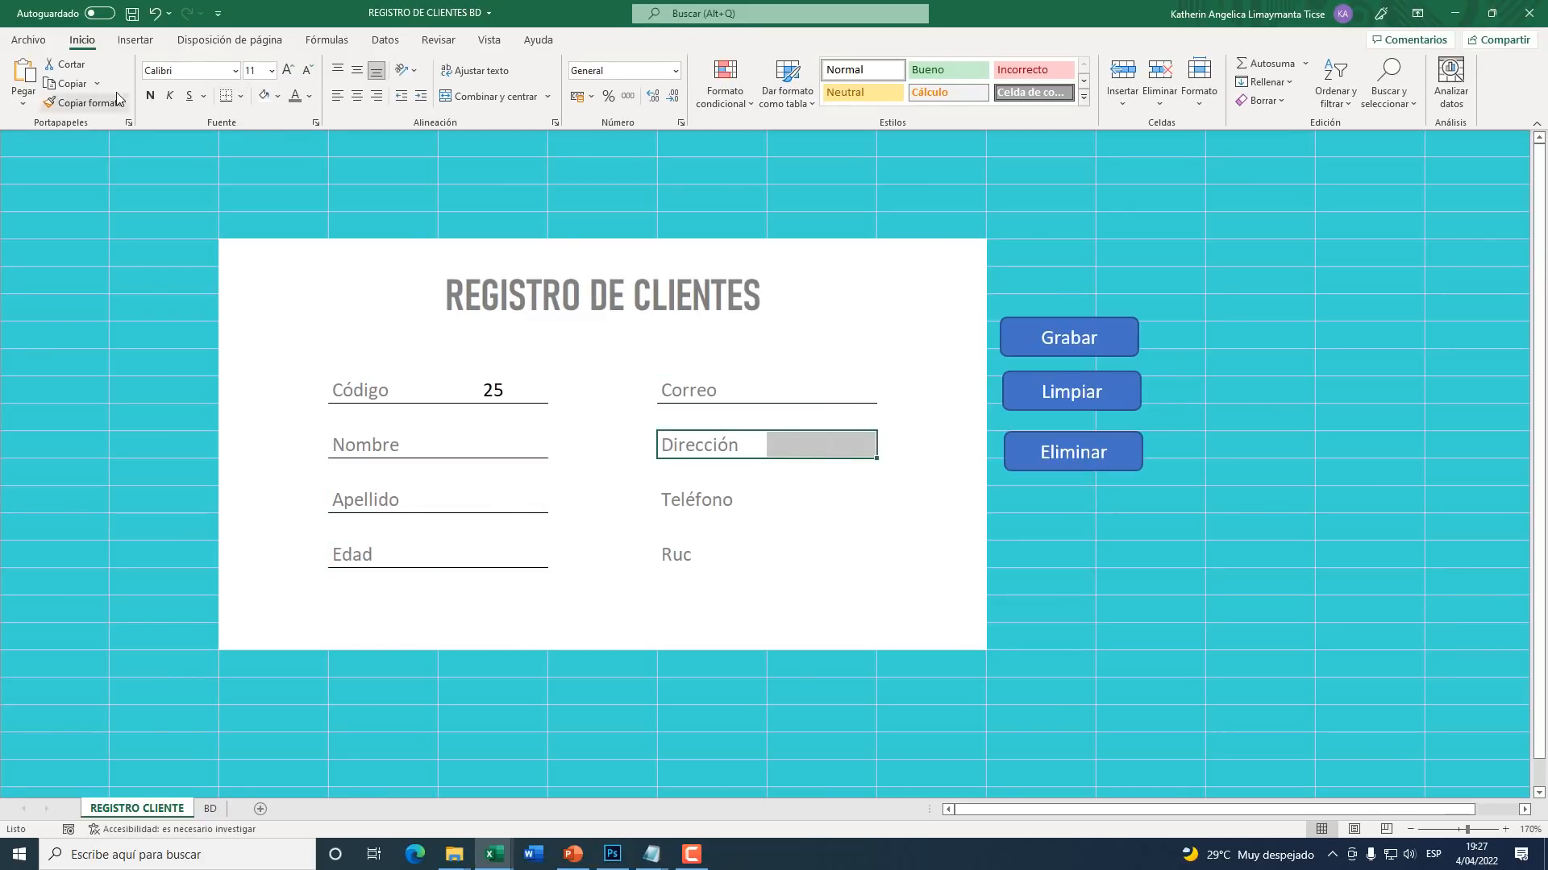
{"action": "left_click_drag", "start_coordinate": [720, 501], "coordinate": [804, 500]}
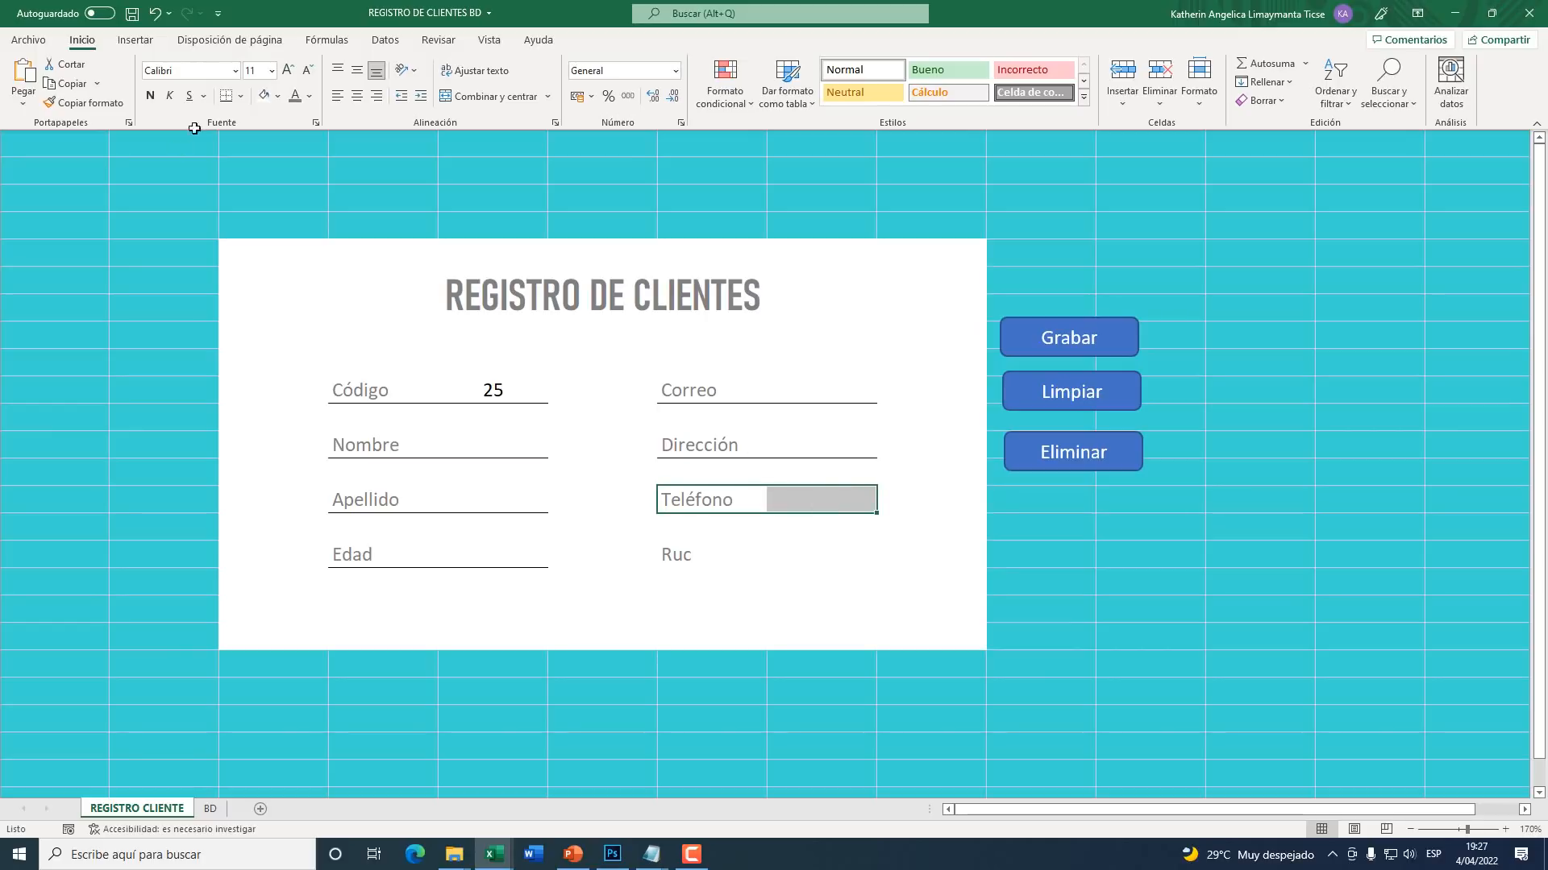
{"action": "left_click_drag", "start_coordinate": [700, 557], "coordinate": [772, 554]}
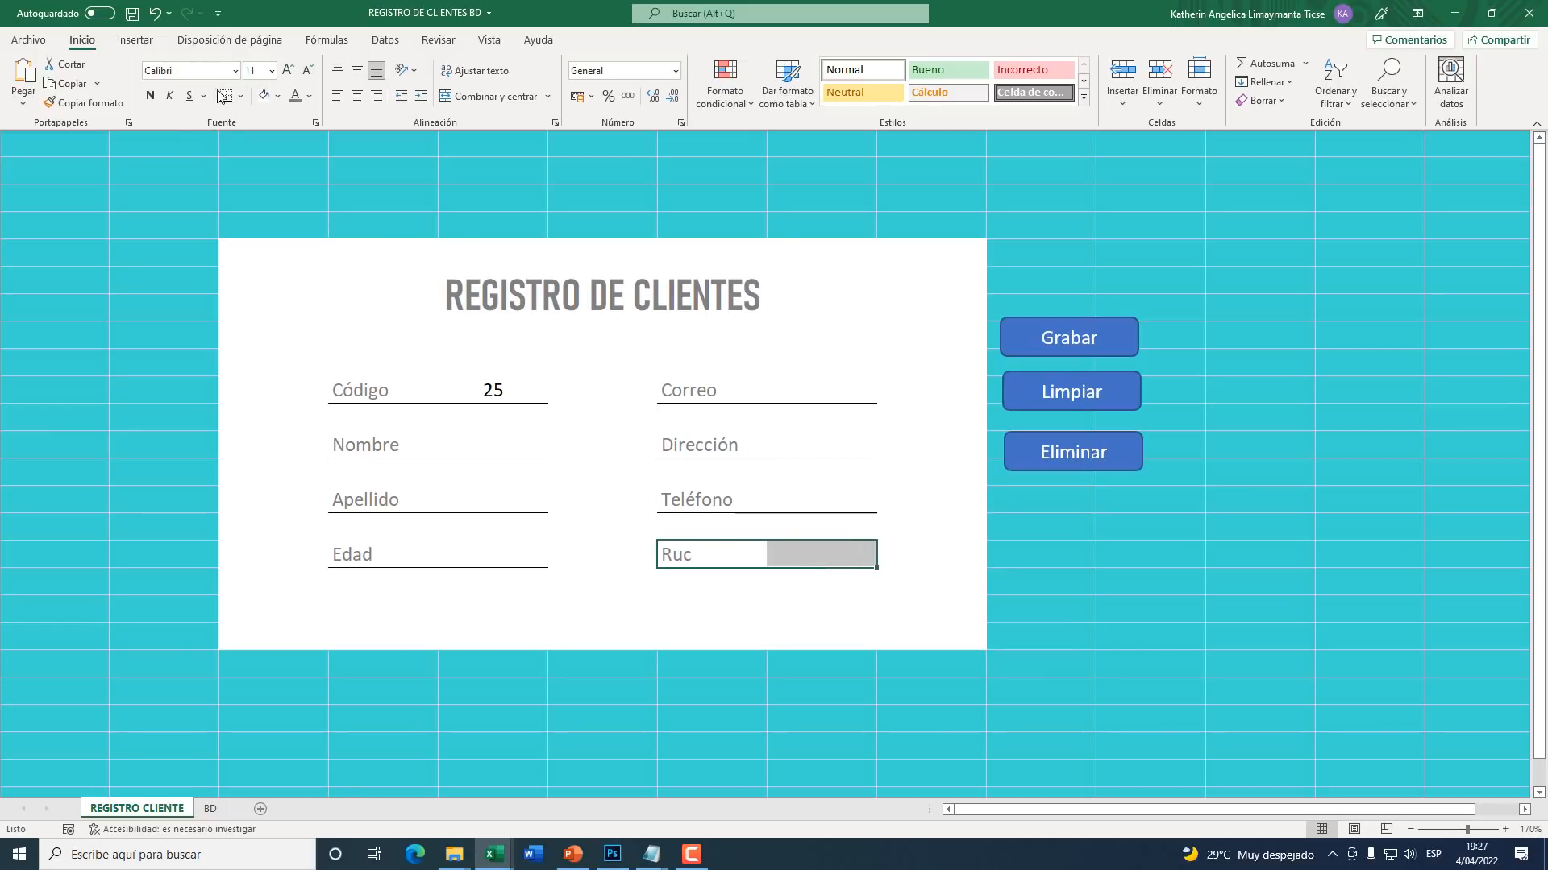
Step: Enlarge the sheet view to 190% and show the row and column headings
{"action": "left_click", "coordinate": [1504, 829]}
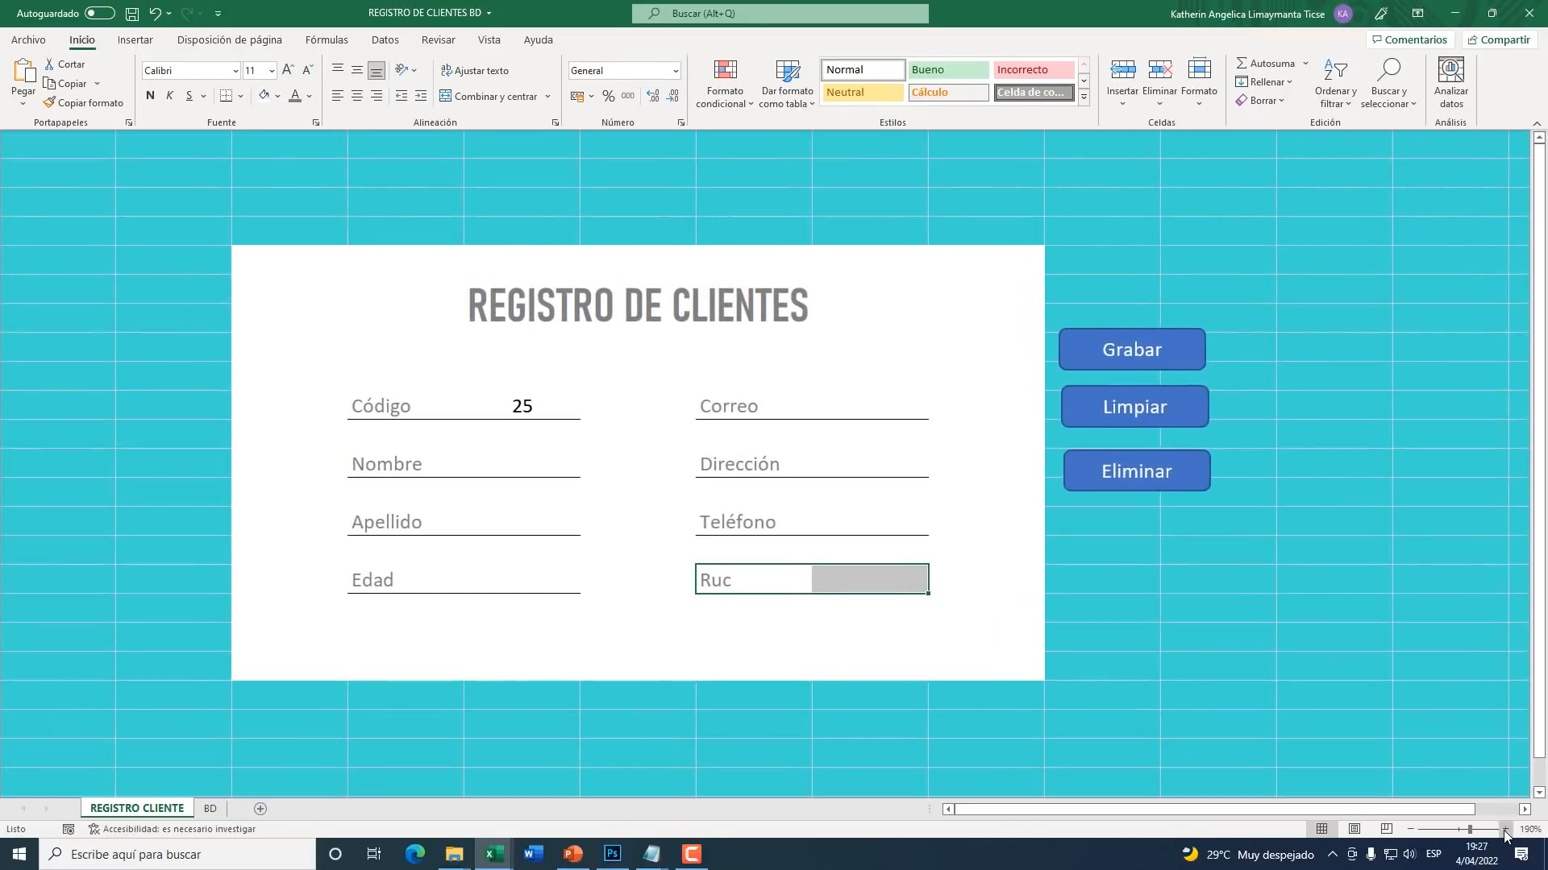
{"action": "left_click", "coordinate": [1505, 829]}
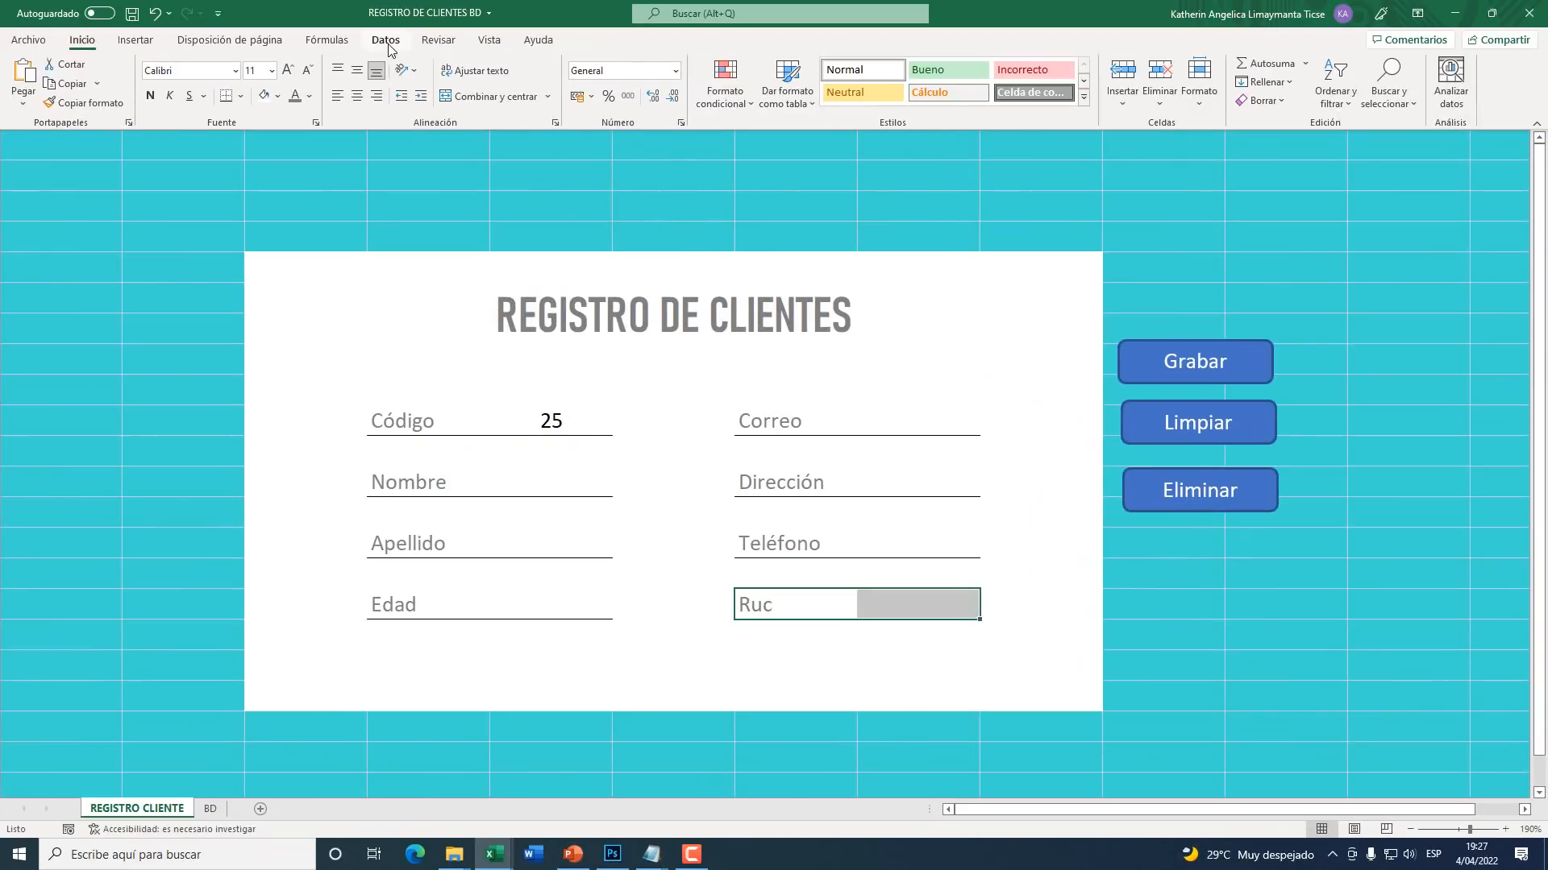
{"action": "left_click", "coordinate": [488, 40]}
{"action": "key", "text": "super+plus"}
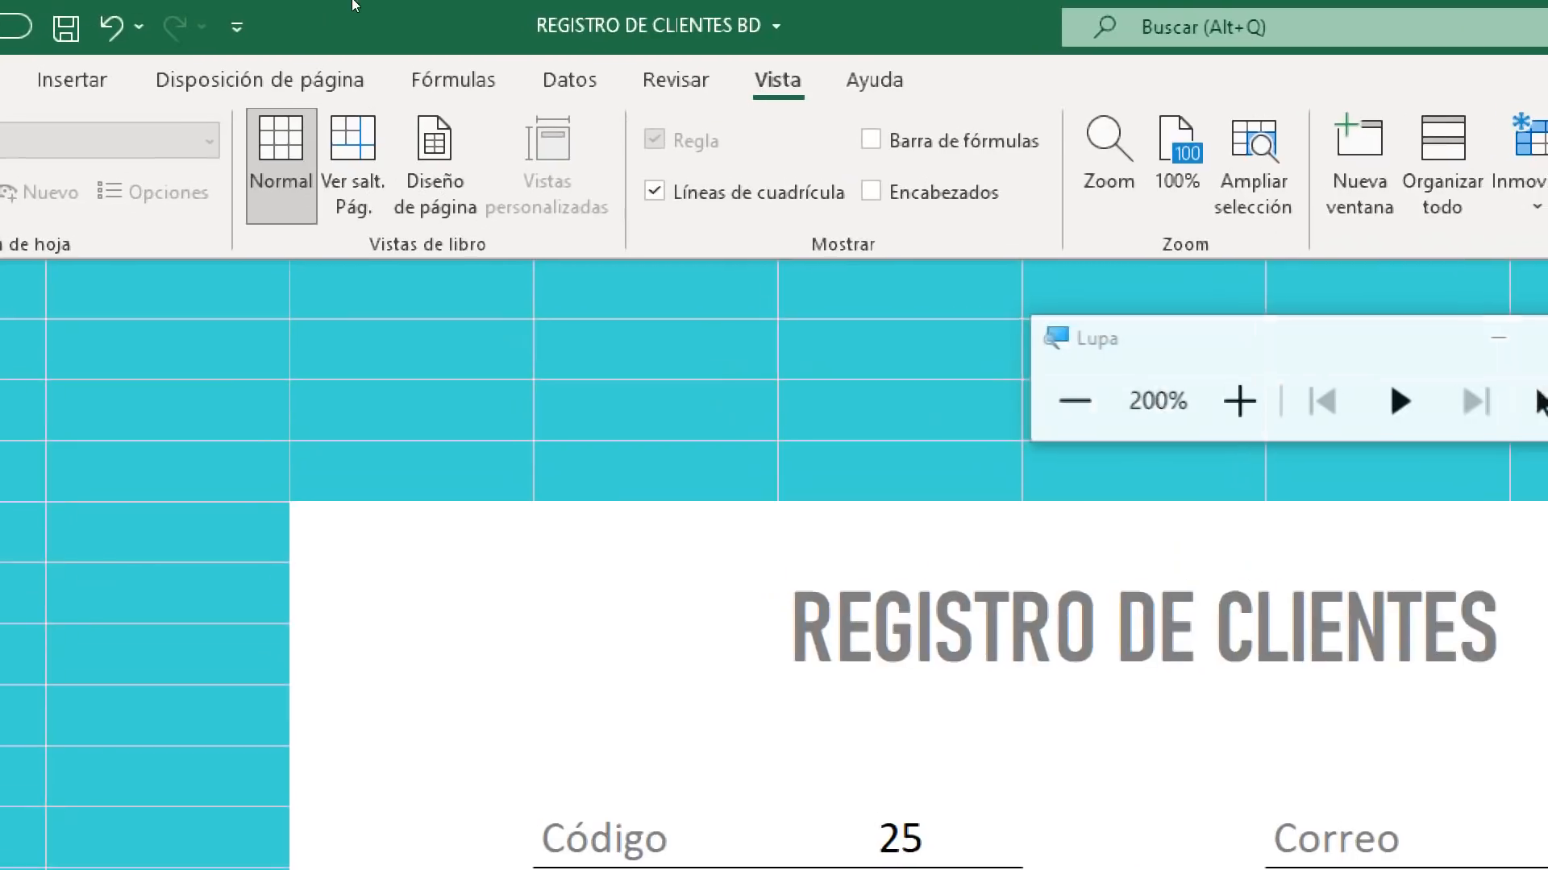
{"action": "left_click", "coordinate": [562, 99]}
{"action": "key", "text": "super+Escape"}
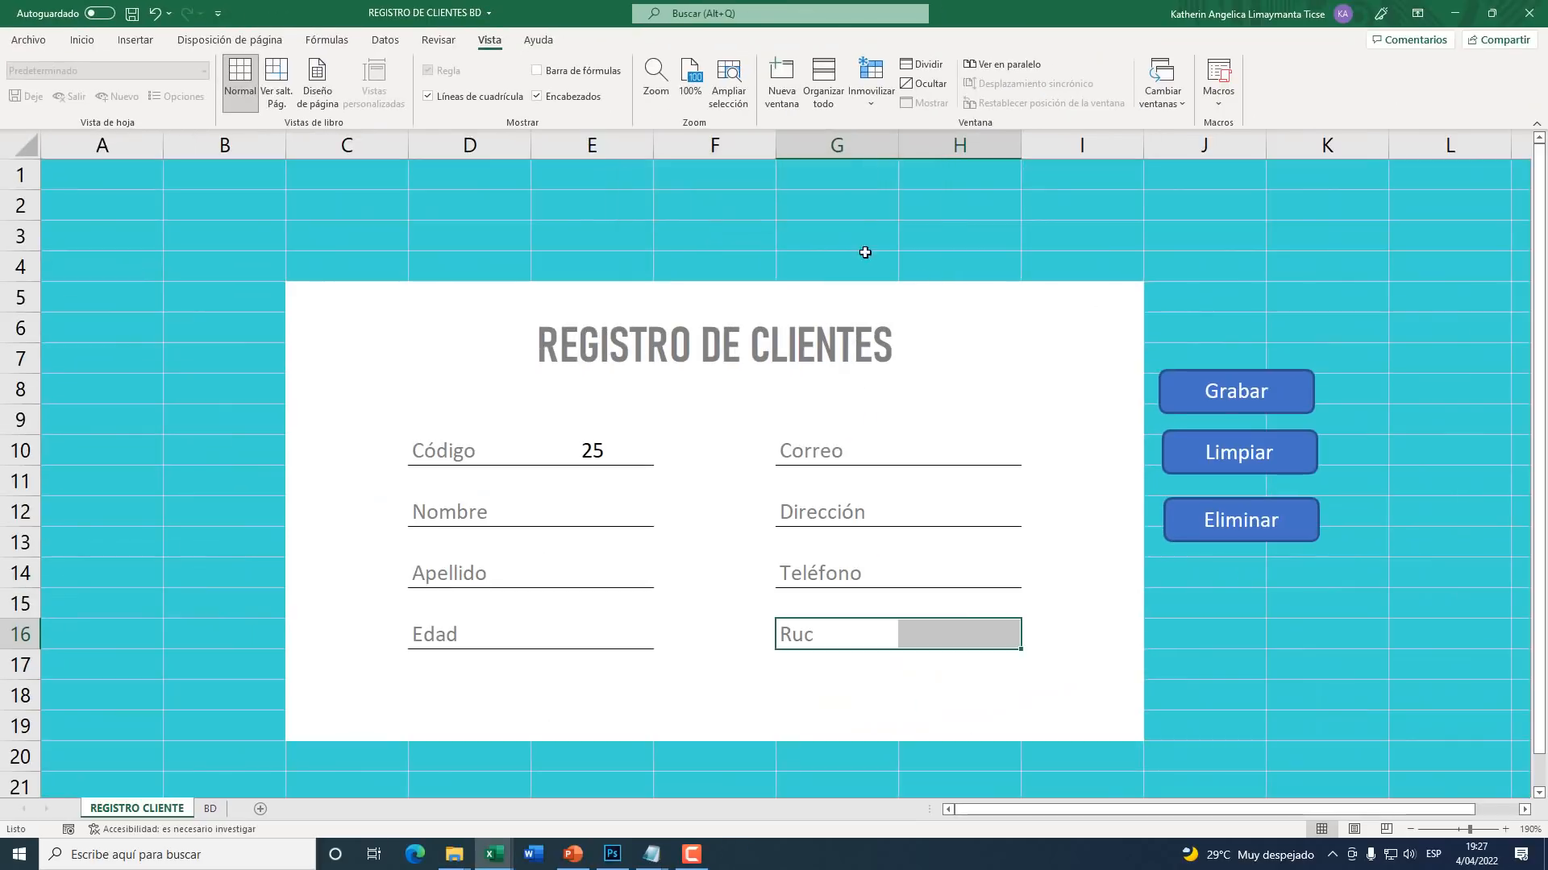
Step: Widen columns E and H to enlarge the form's input cells, and slightly narrow label column D
{"action": "left_click_drag", "start_coordinate": [652, 147], "coordinate": [726, 147]}
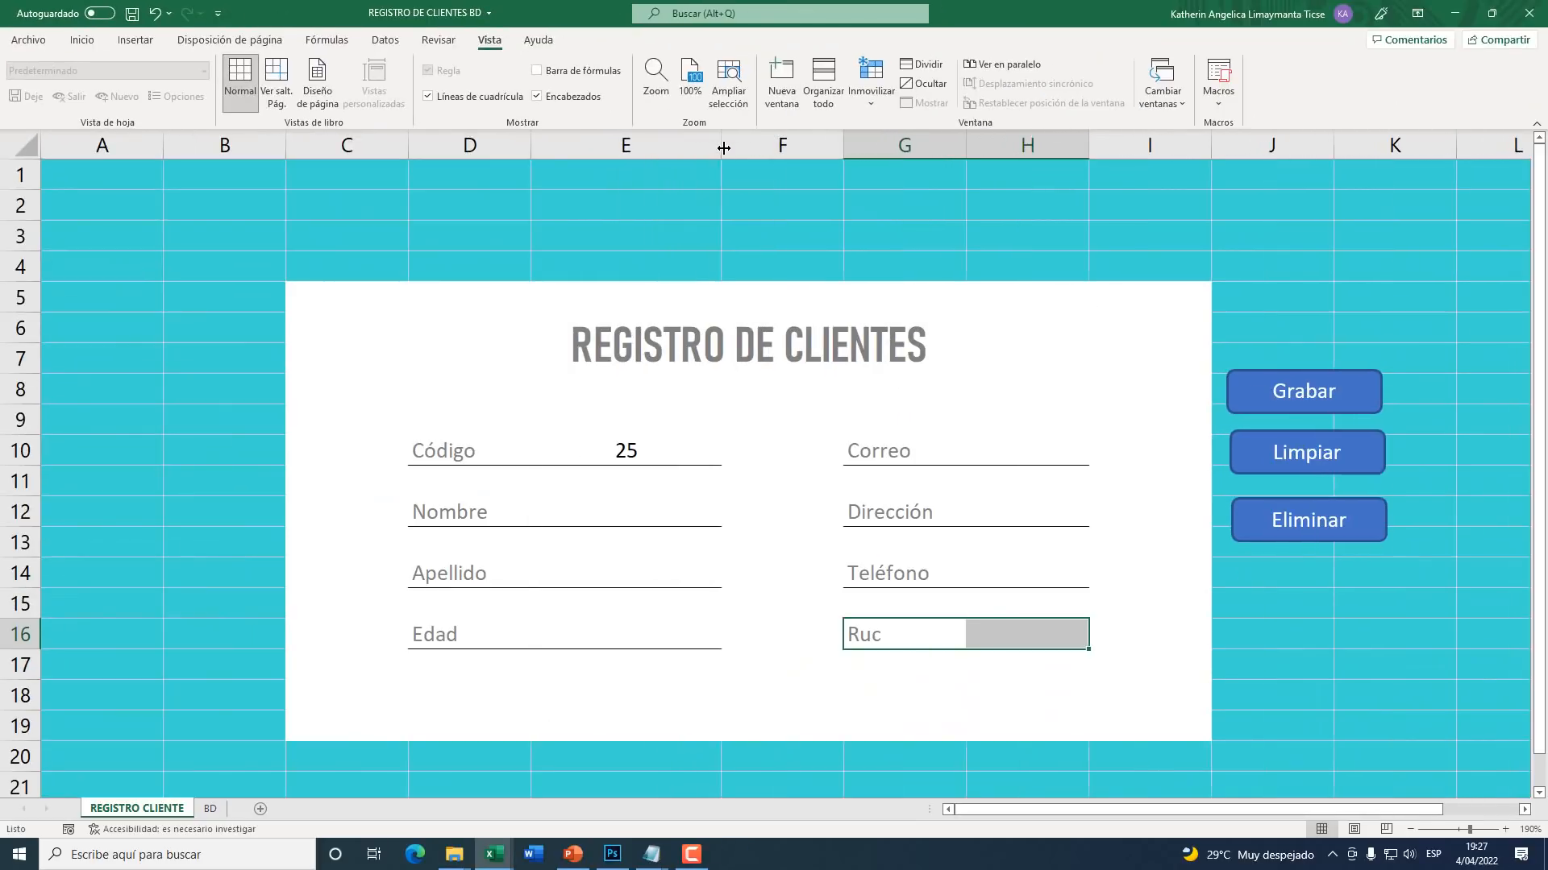
{"action": "left_click_drag", "start_coordinate": [1089, 145], "coordinate": [1120, 145]}
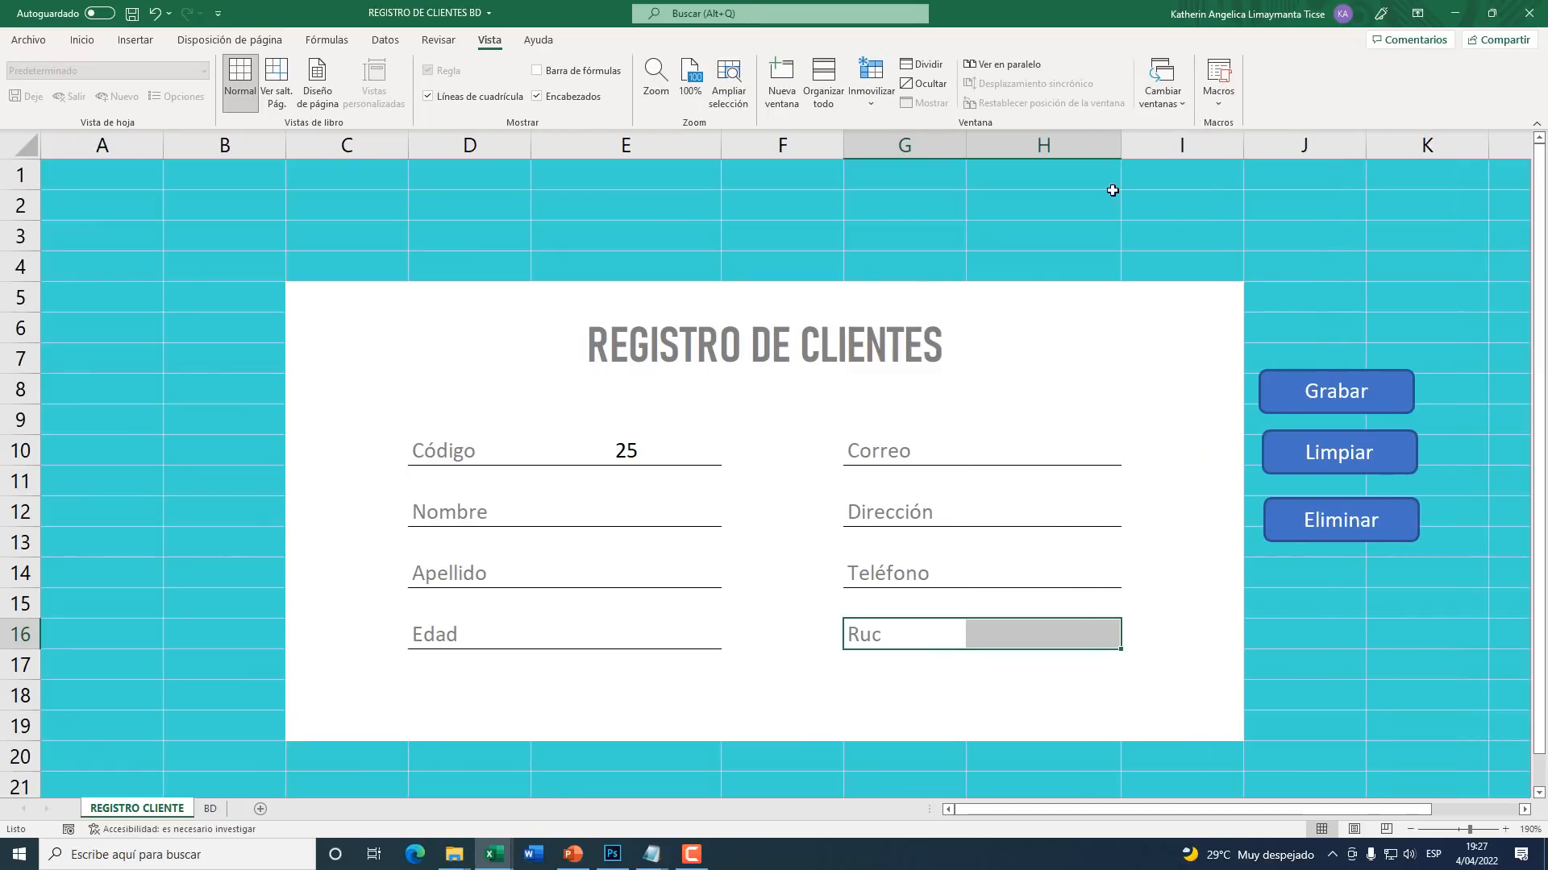
{"action": "left_click", "coordinate": [622, 458]}
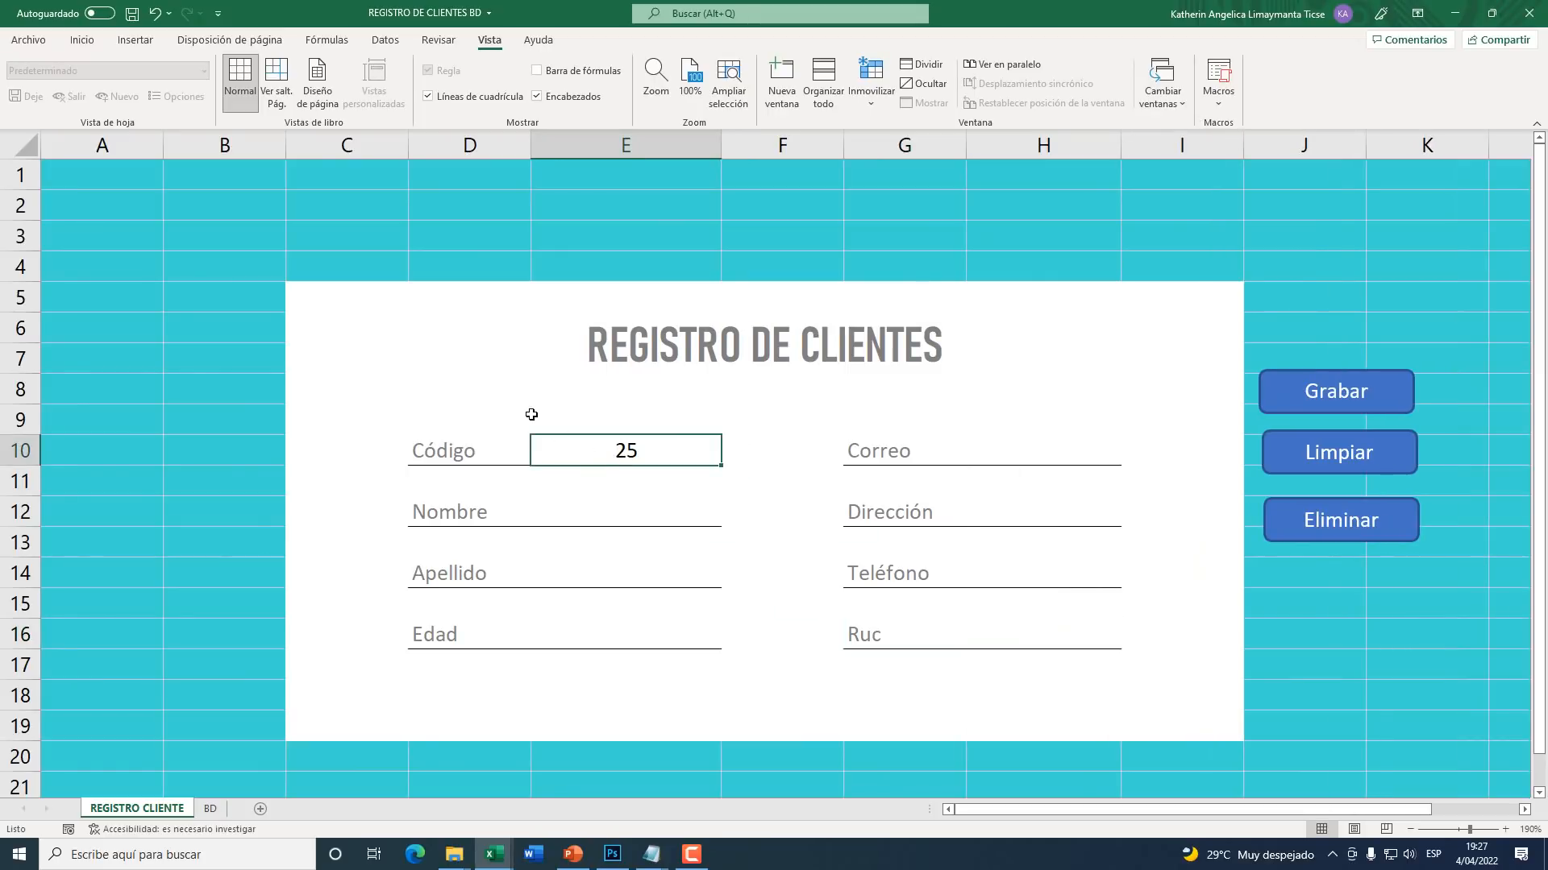
{"action": "mouse_move", "coordinate": [531, 140]}
{"action": "left_mouse_down"}
{"action": "mouse_move", "coordinate": [493, 143]}
{"action": "mouse_move", "coordinate": [518, 143]}
{"action": "left_mouse_up"}
Step: Fill the input cells for Código, Nombre, Apellido and Edad with the lightest gray of the white theme shades
{"action": "left_click", "coordinate": [82, 40]}
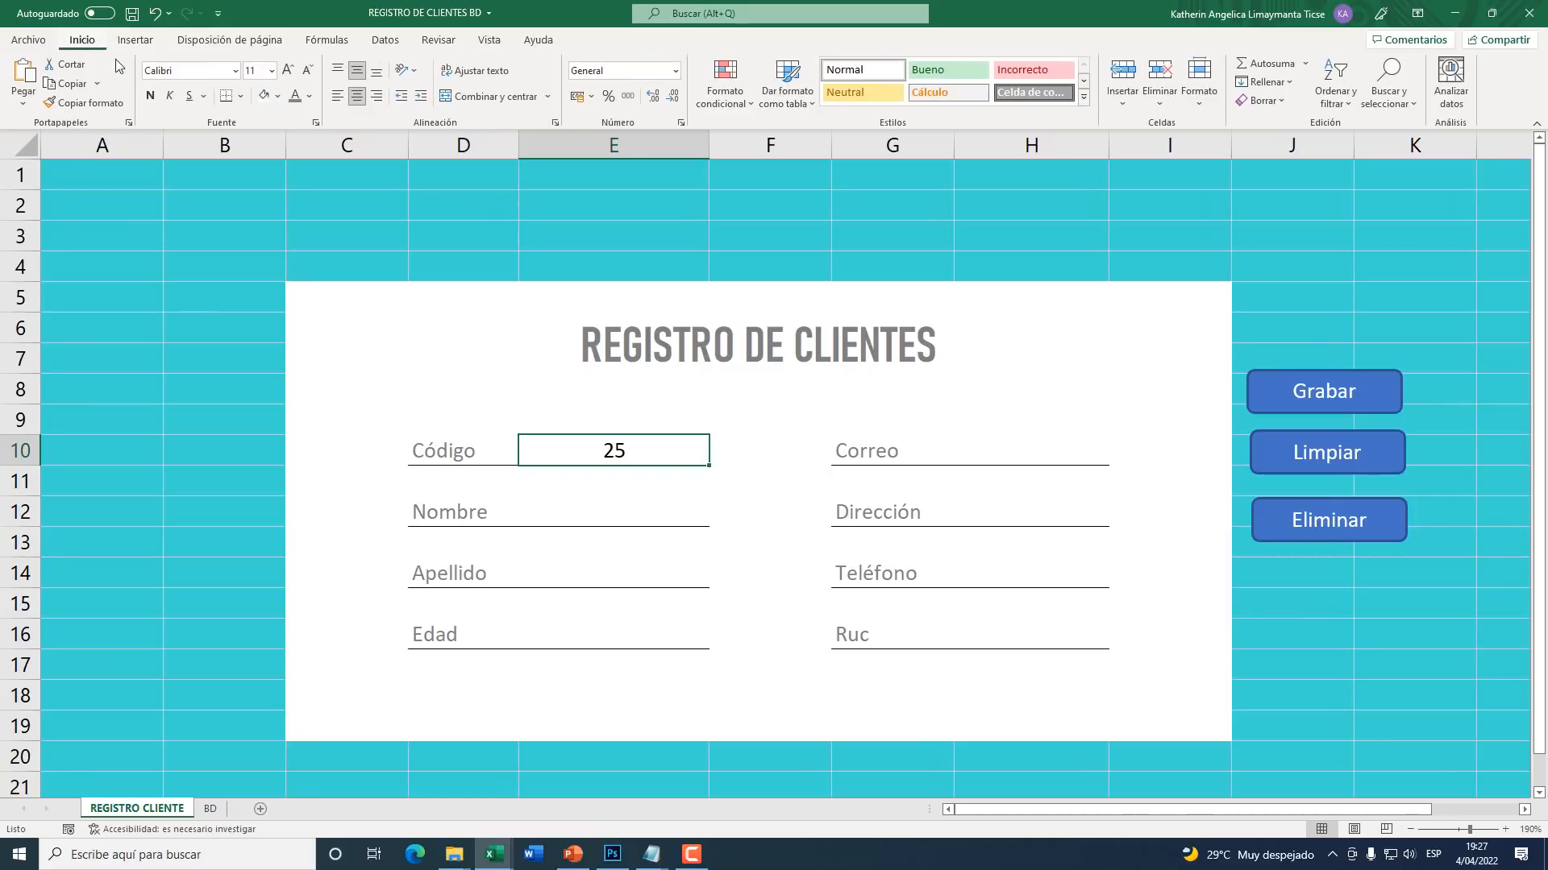
{"action": "left_click", "coordinate": [279, 96]}
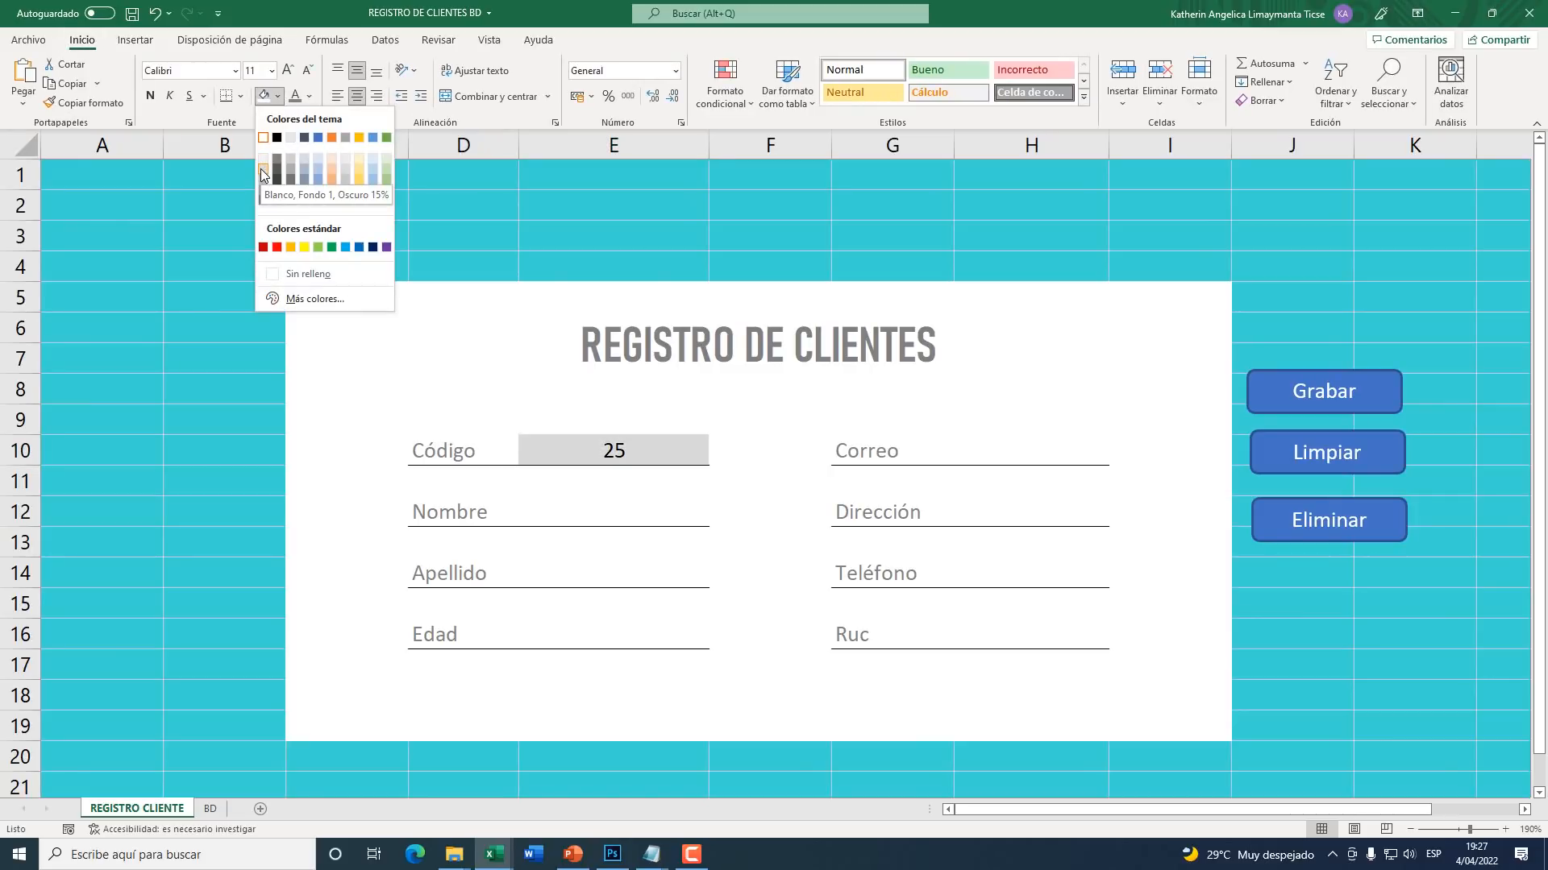
{"action": "left_click", "coordinate": [263, 159]}
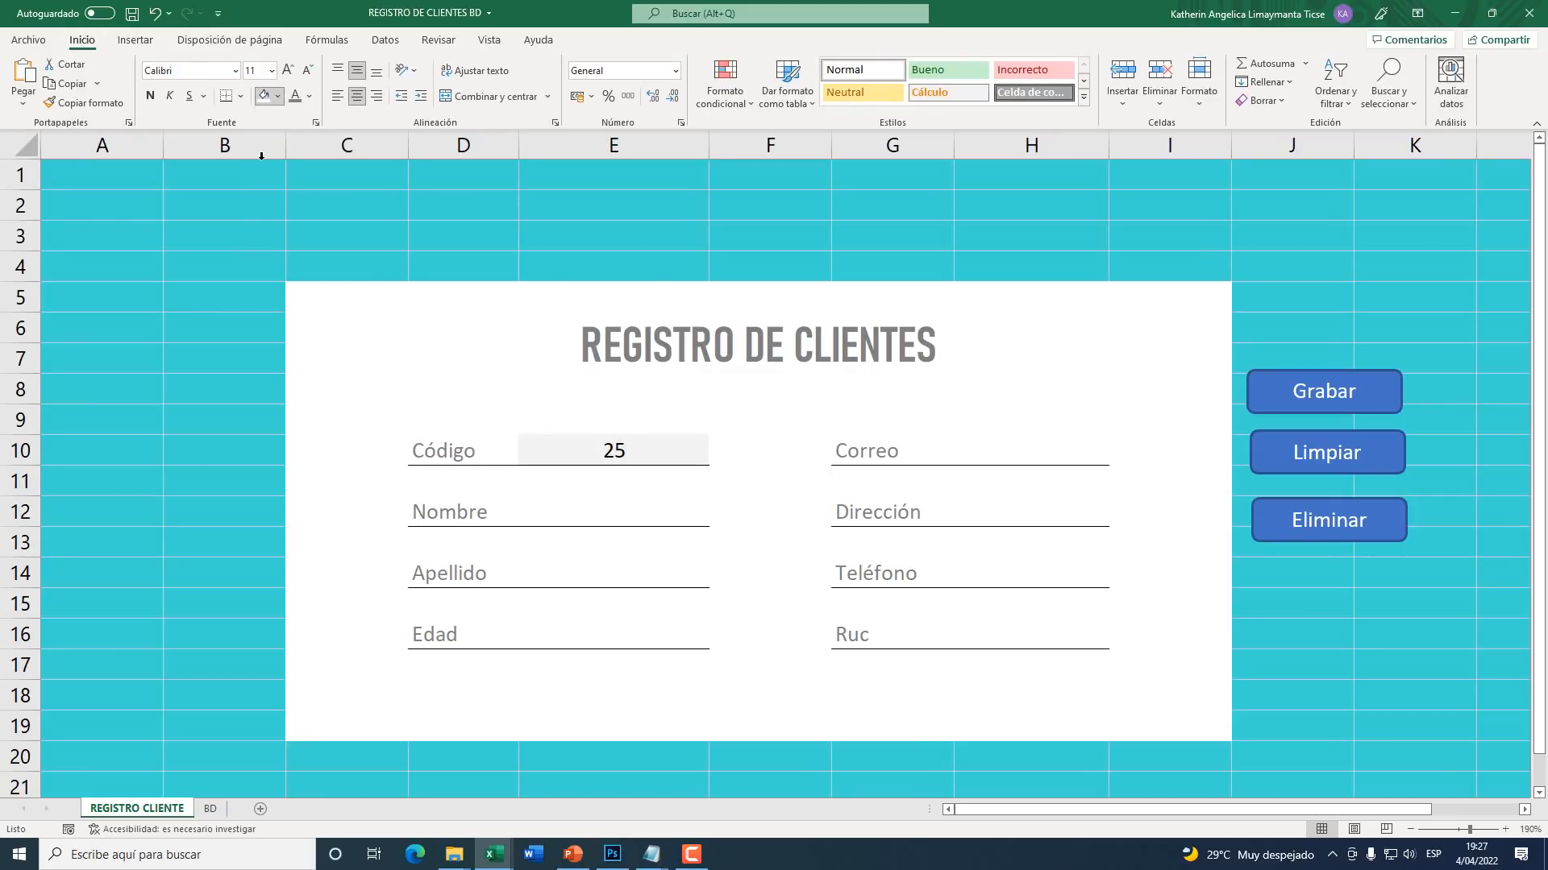
{"action": "left_click", "coordinate": [570, 505]}
{"action": "left_click", "coordinate": [264, 96]}
{"action": "left_click", "coordinate": [604, 574]}
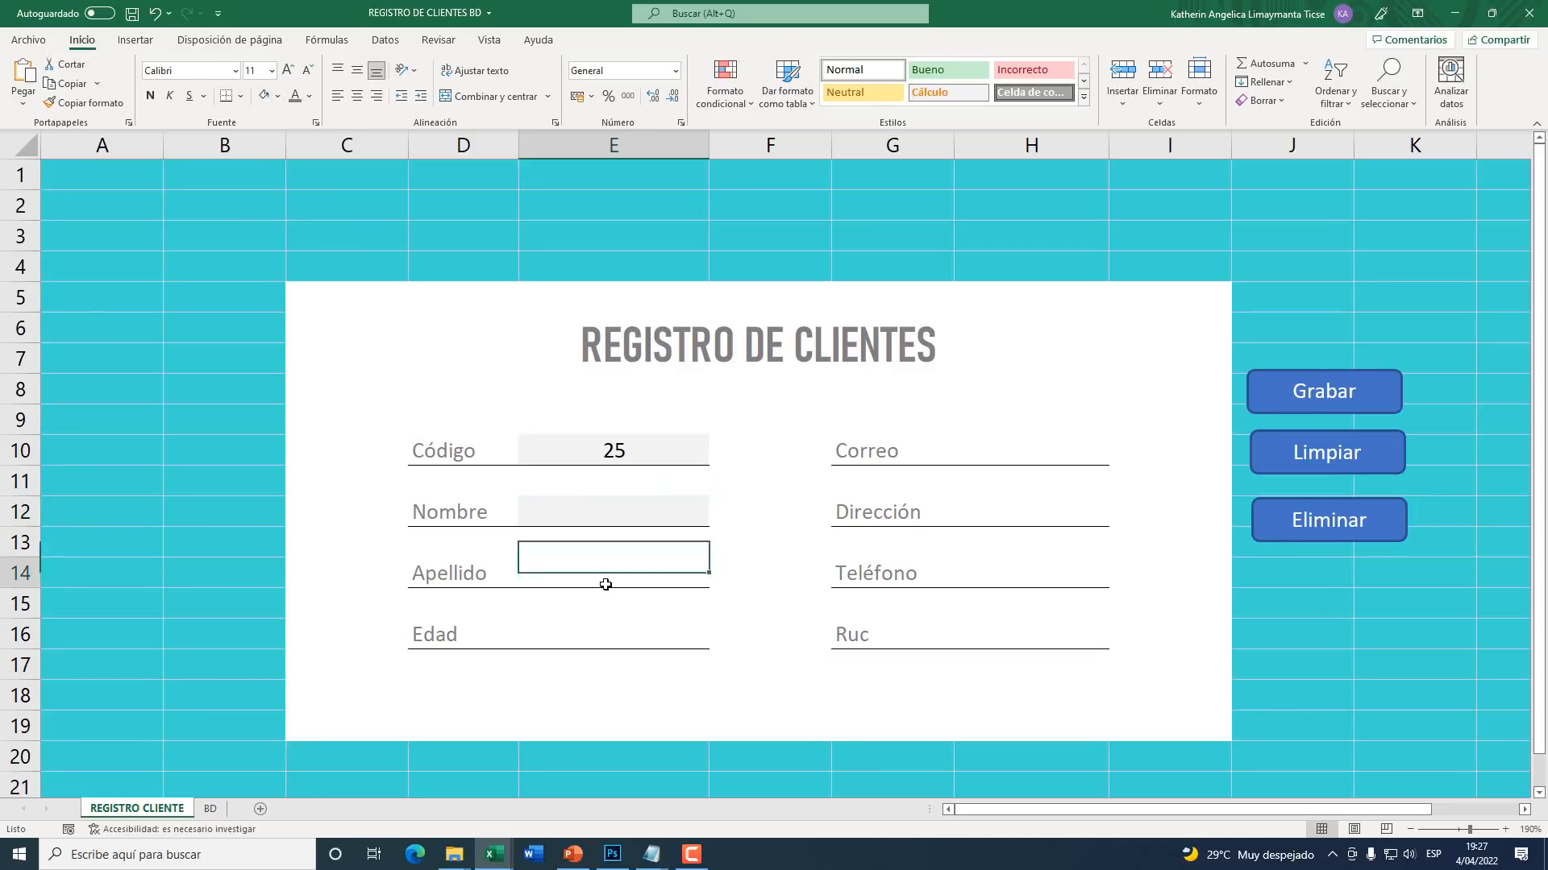
{"action": "left_click", "coordinate": [264, 96]}
{"action": "left_click", "coordinate": [598, 632]}
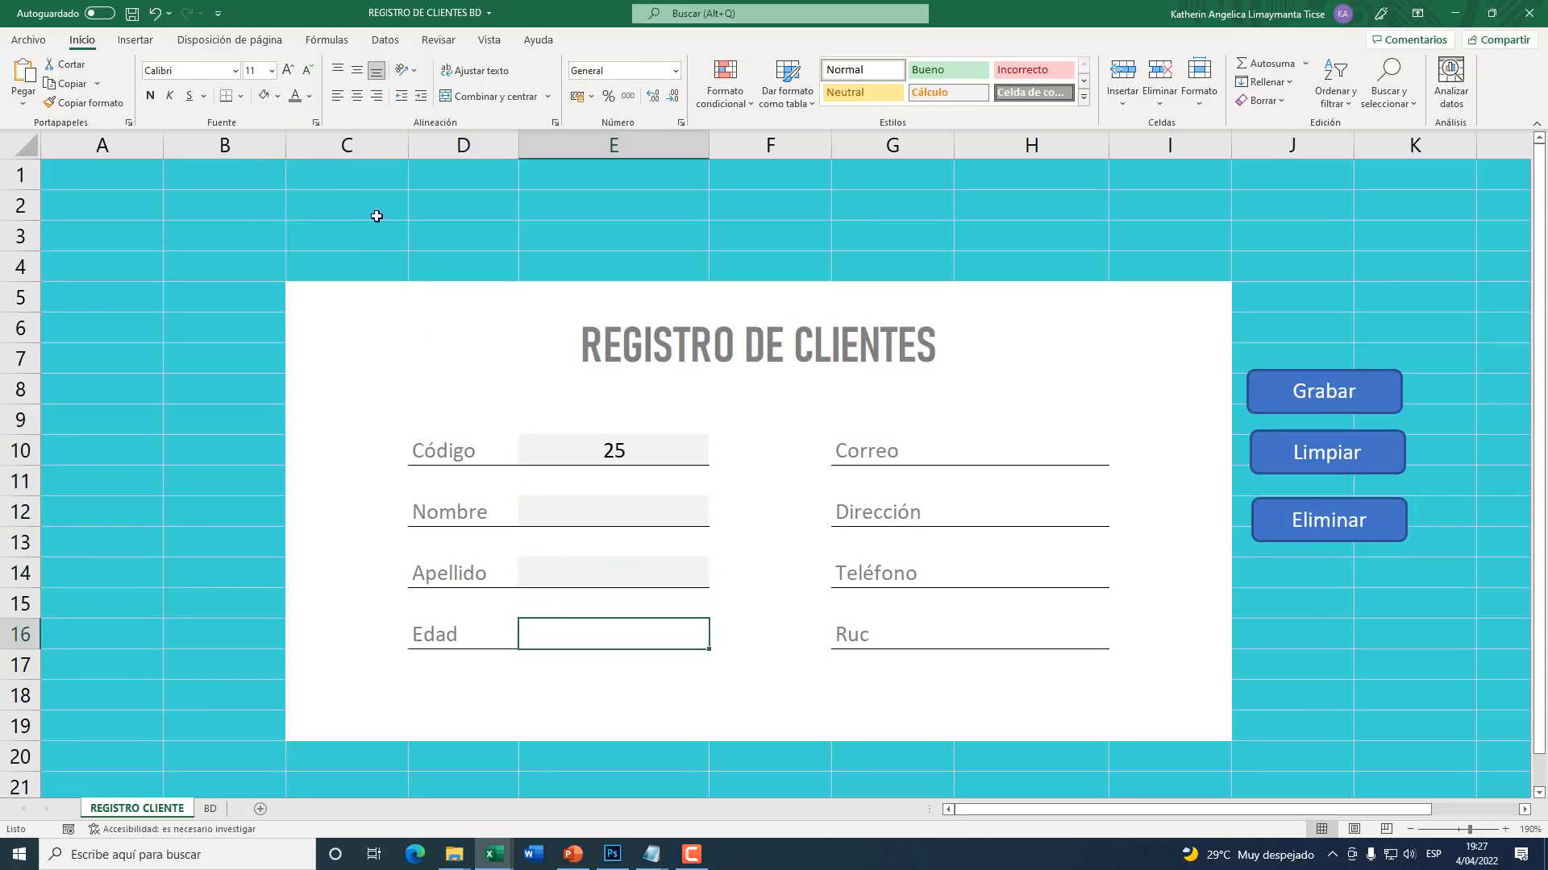
{"action": "left_click", "coordinate": [264, 96]}
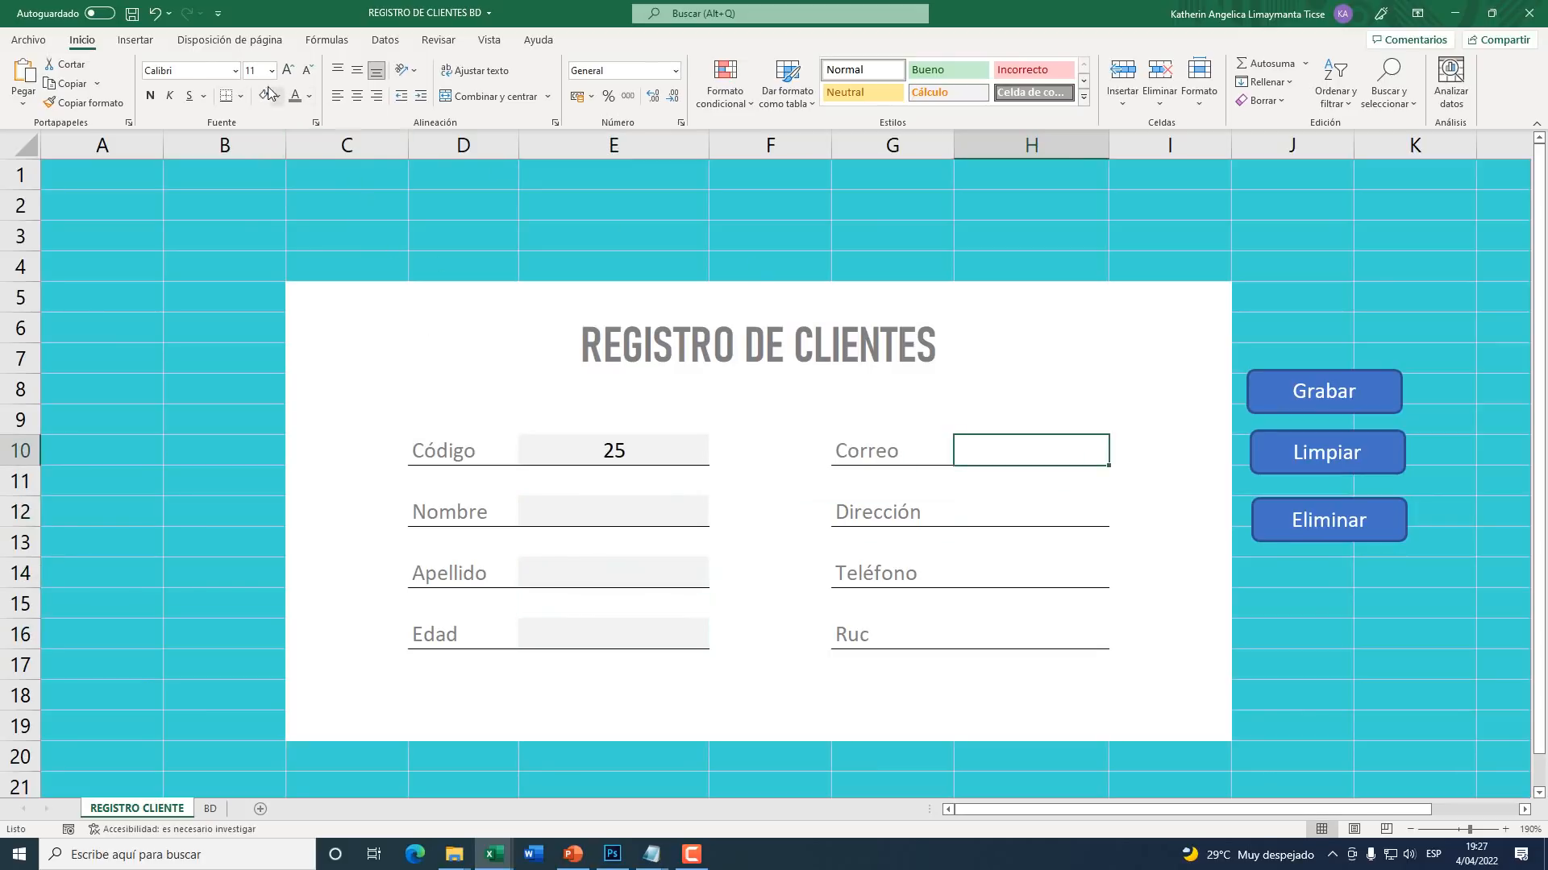
Step: Fill the input cells for Correo, Dirección, Teléfono and Ruc with the same lightest gray
{"action": "left_click", "coordinate": [1038, 518]}
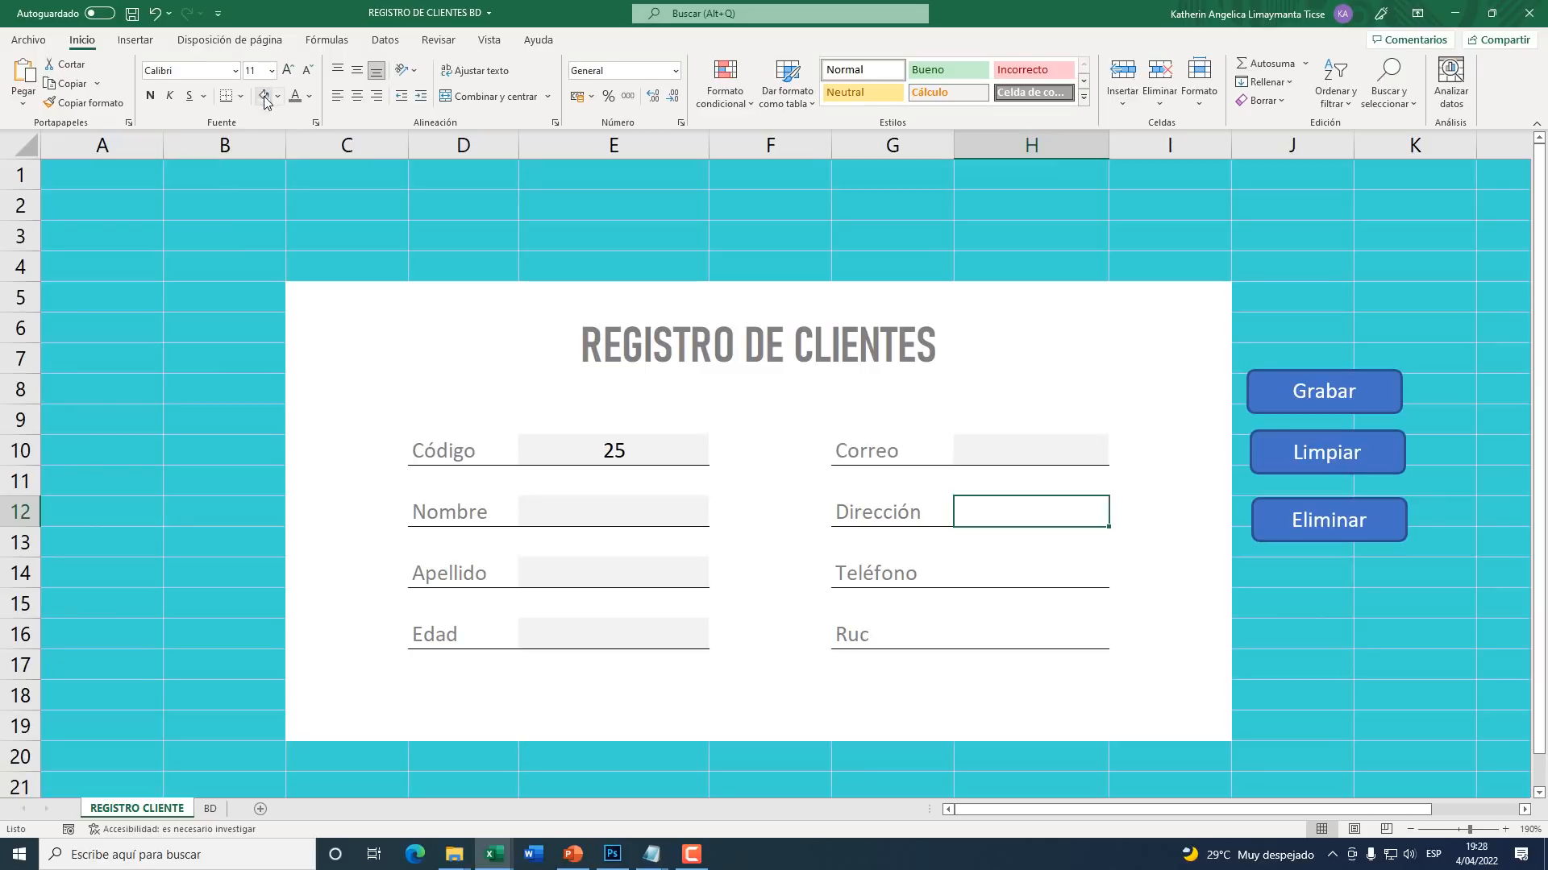
{"action": "left_click", "coordinate": [1046, 577]}
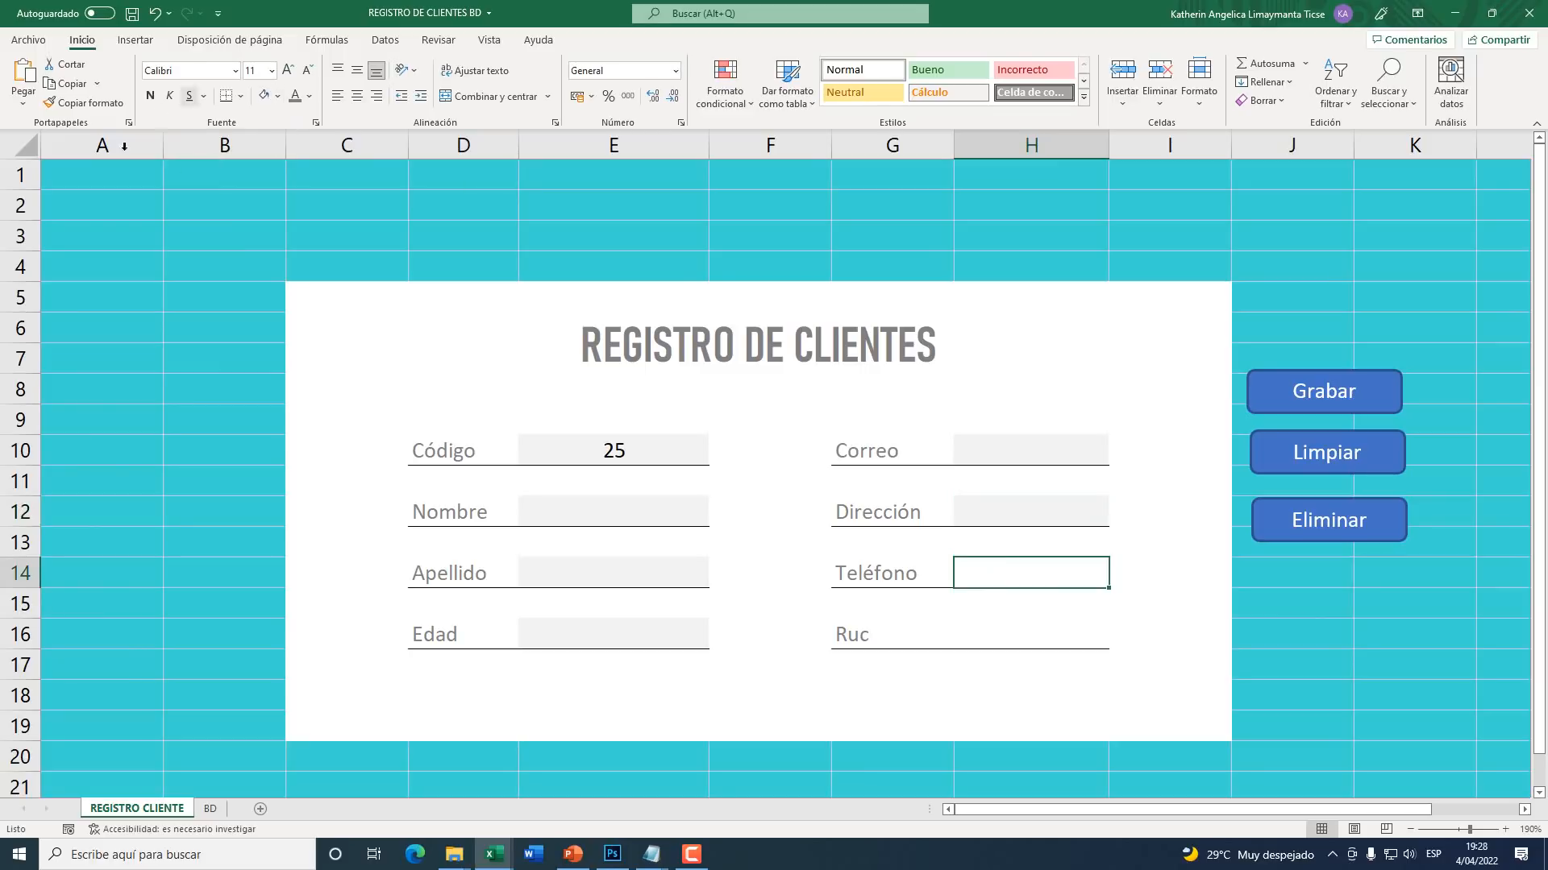
{"action": "left_click", "coordinate": [263, 96]}
{"action": "left_click", "coordinate": [1017, 639]}
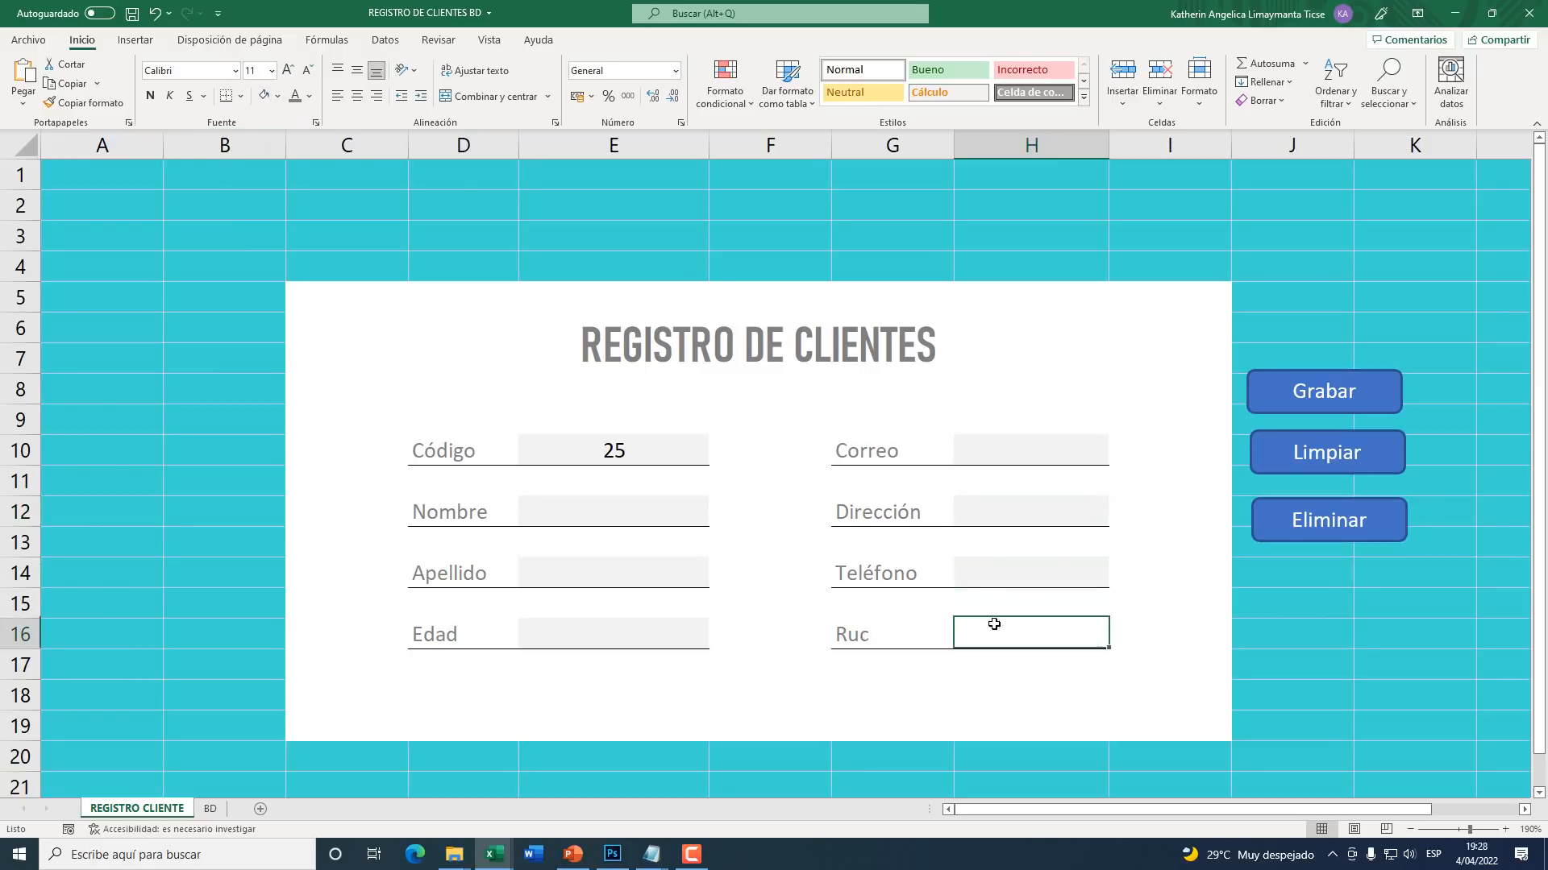
{"action": "left_click", "coordinate": [263, 95]}
Step: Narrow spacer column F, widen input column H, and slightly widen label column G to balance the form's two halves
{"action": "left_click_drag", "start_coordinate": [831, 145], "coordinate": [787, 145]}
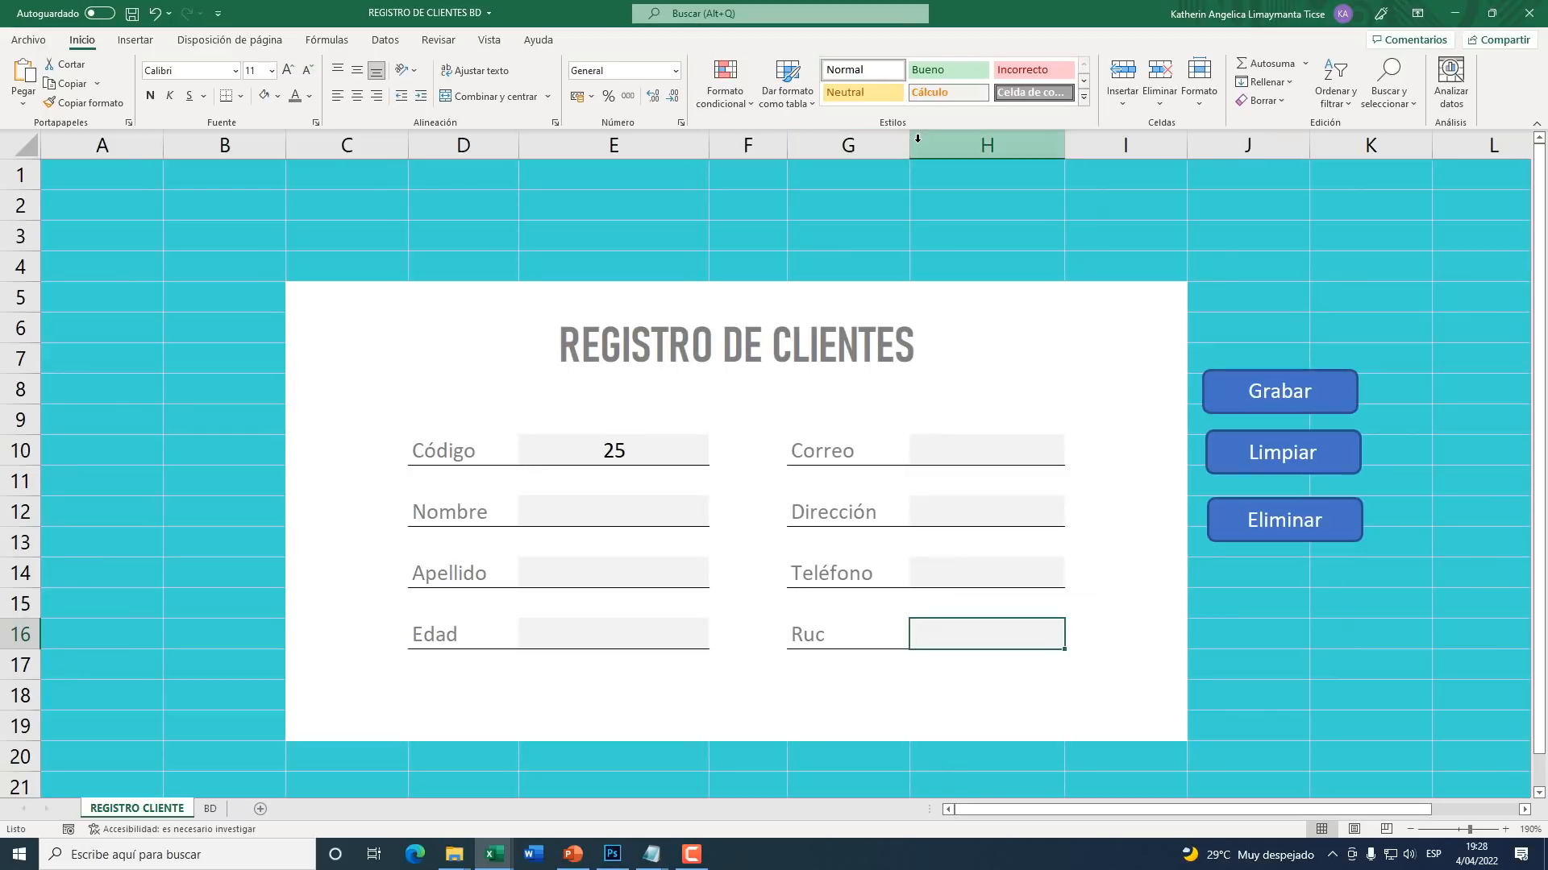
{"action": "left_click", "coordinate": [922, 143]}
{"action": "left_click_drag", "start_coordinate": [909, 145], "coordinate": [934, 145]}
{"action": "left_click_drag", "start_coordinate": [1088, 145], "coordinate": [1113, 145]}
{"action": "left_click_drag", "start_coordinate": [931, 148], "coordinate": [912, 149]}
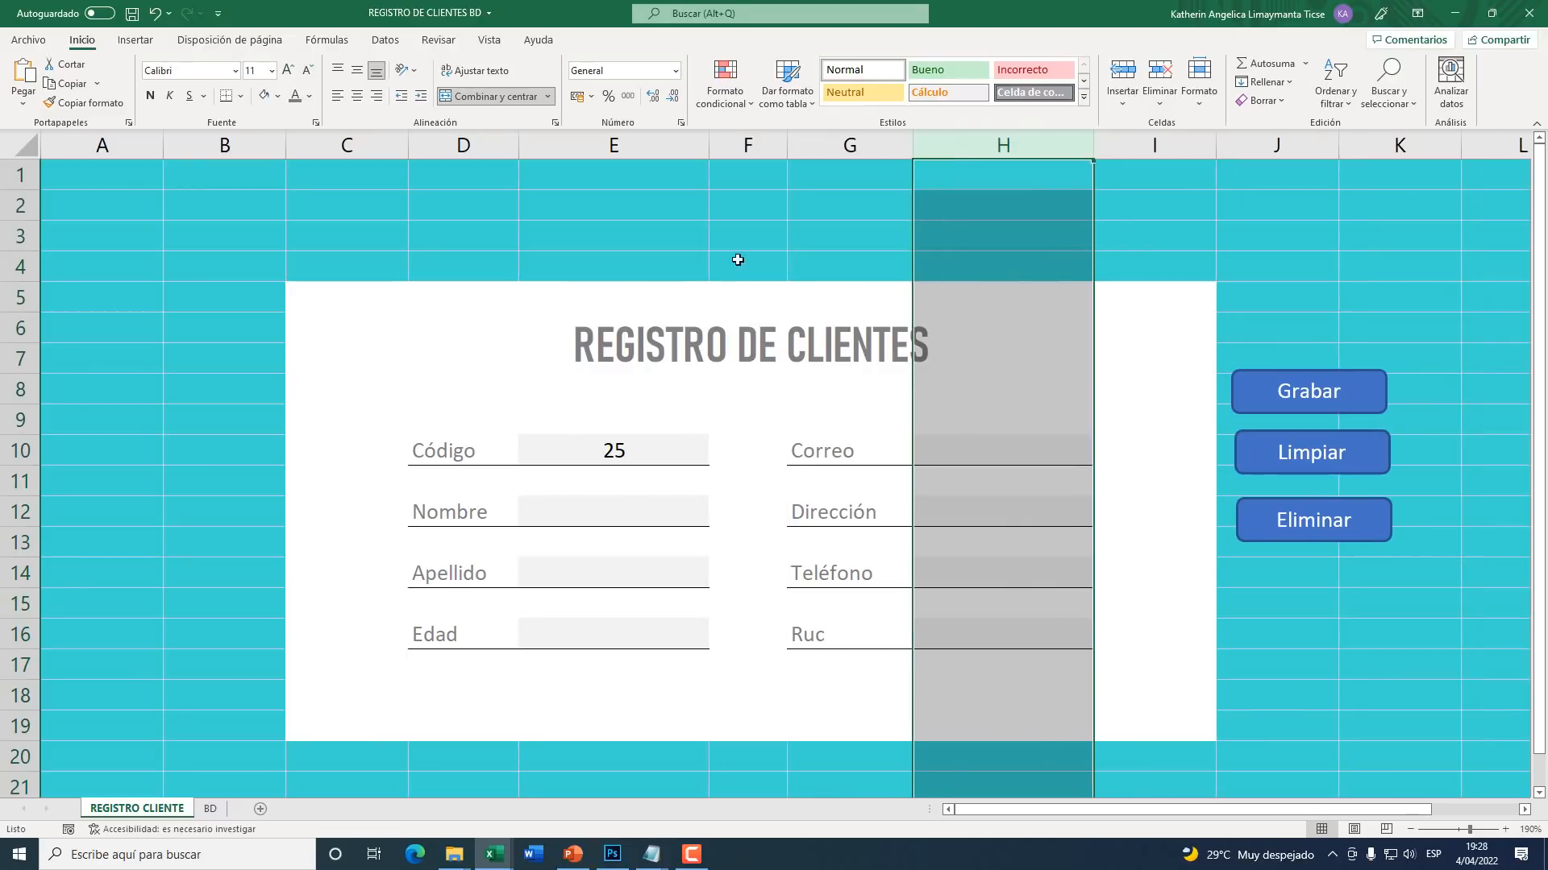
{"action": "left_click", "coordinate": [496, 242]}
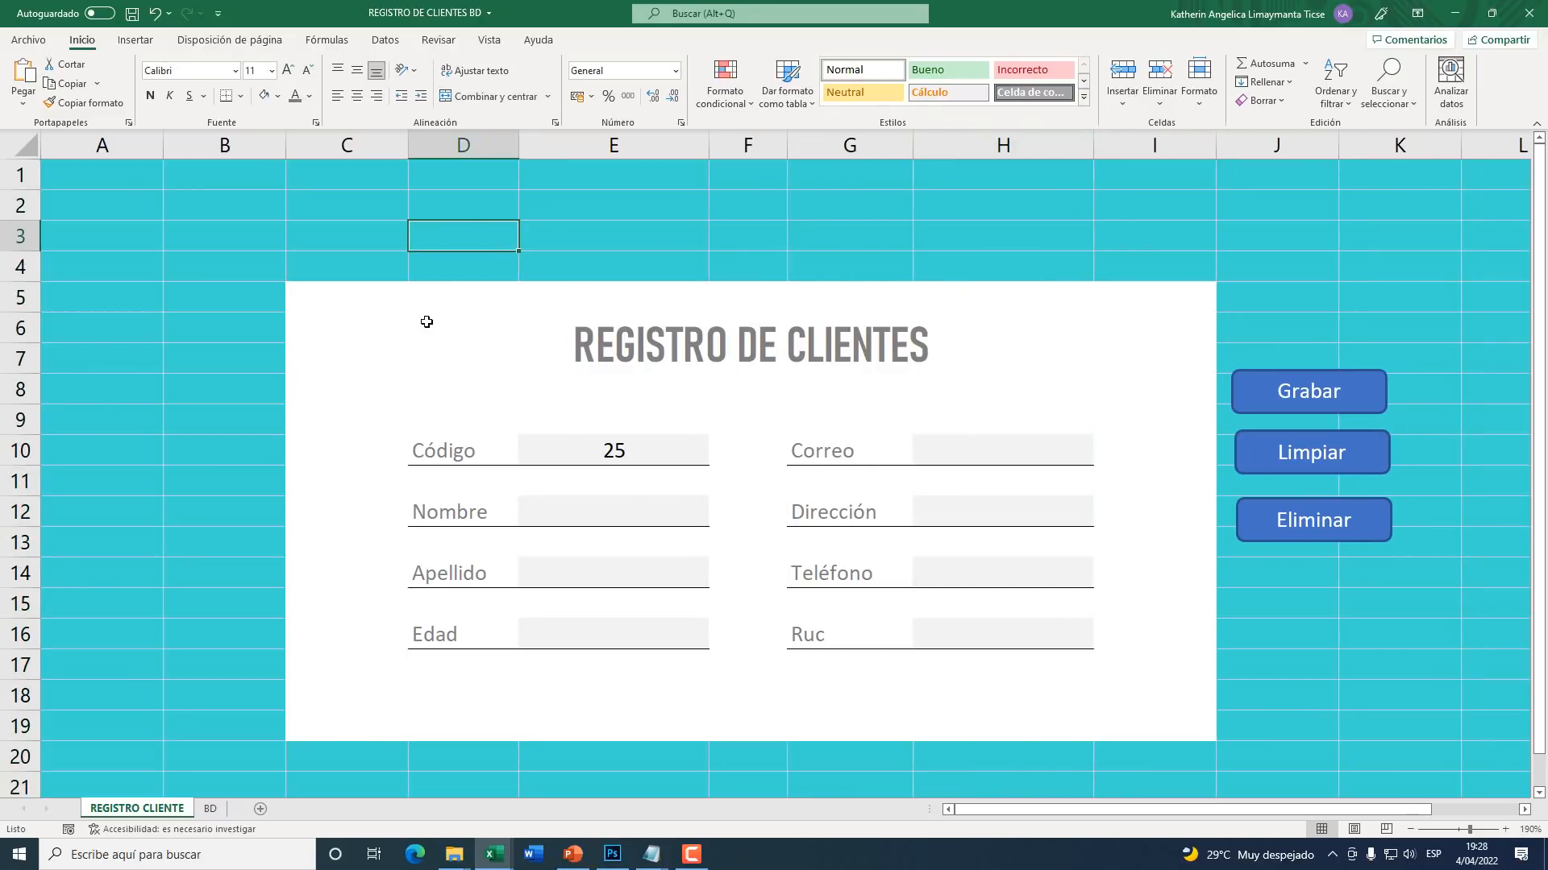
Step: Examine the round bullet icon beside Código in the BASE_DATOS workbook and return to the REGISTRO DE CLIENTES BD workbook
{"action": "left_click", "coordinate": [496, 856]}
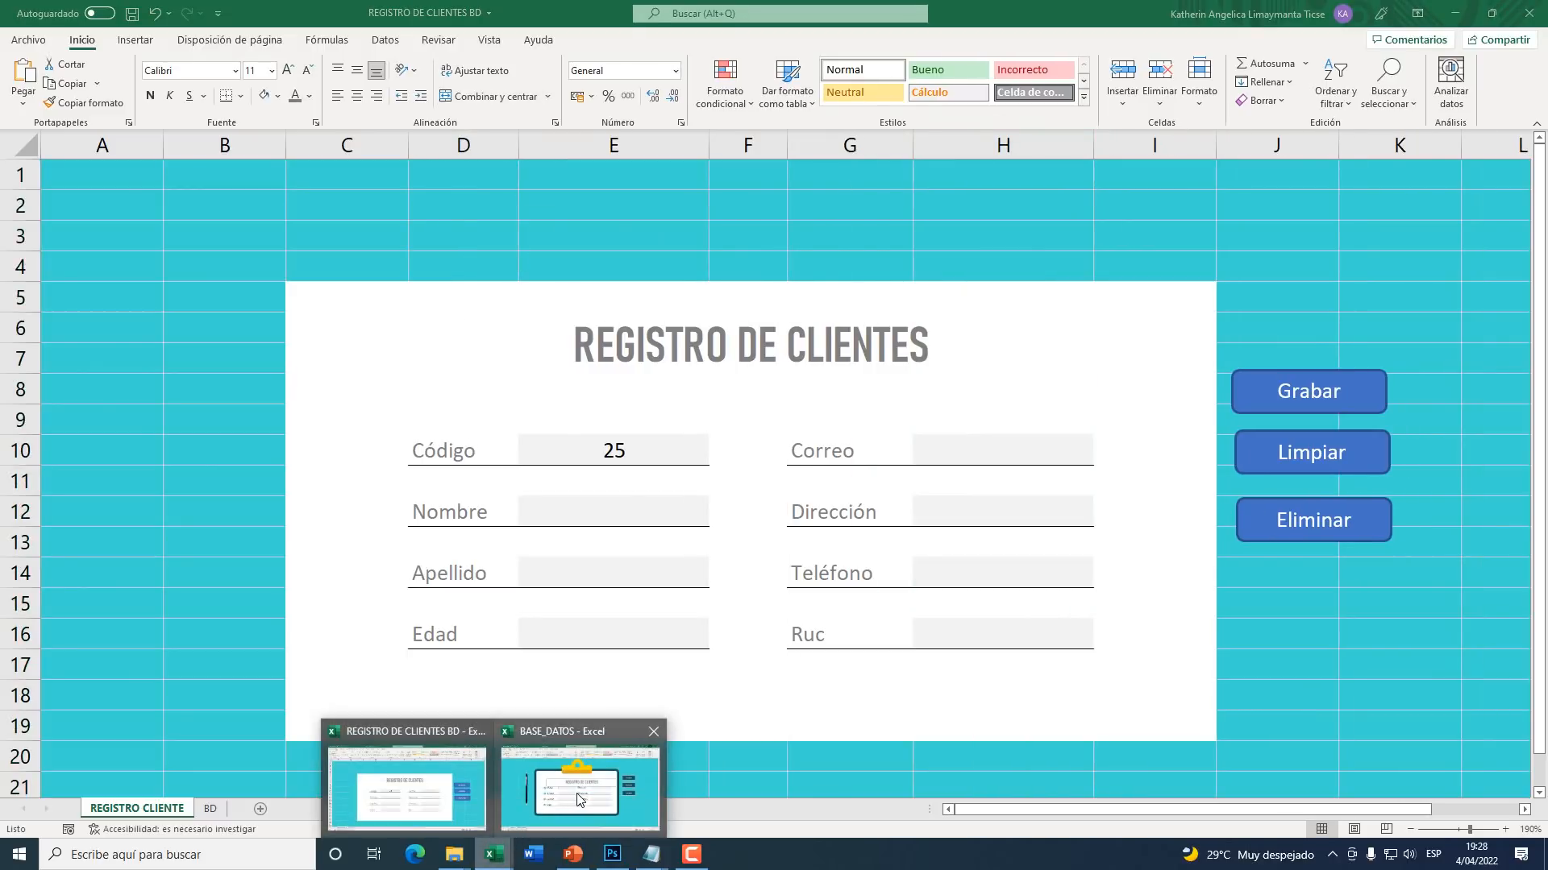
{"action": "left_click", "coordinate": [596, 786]}
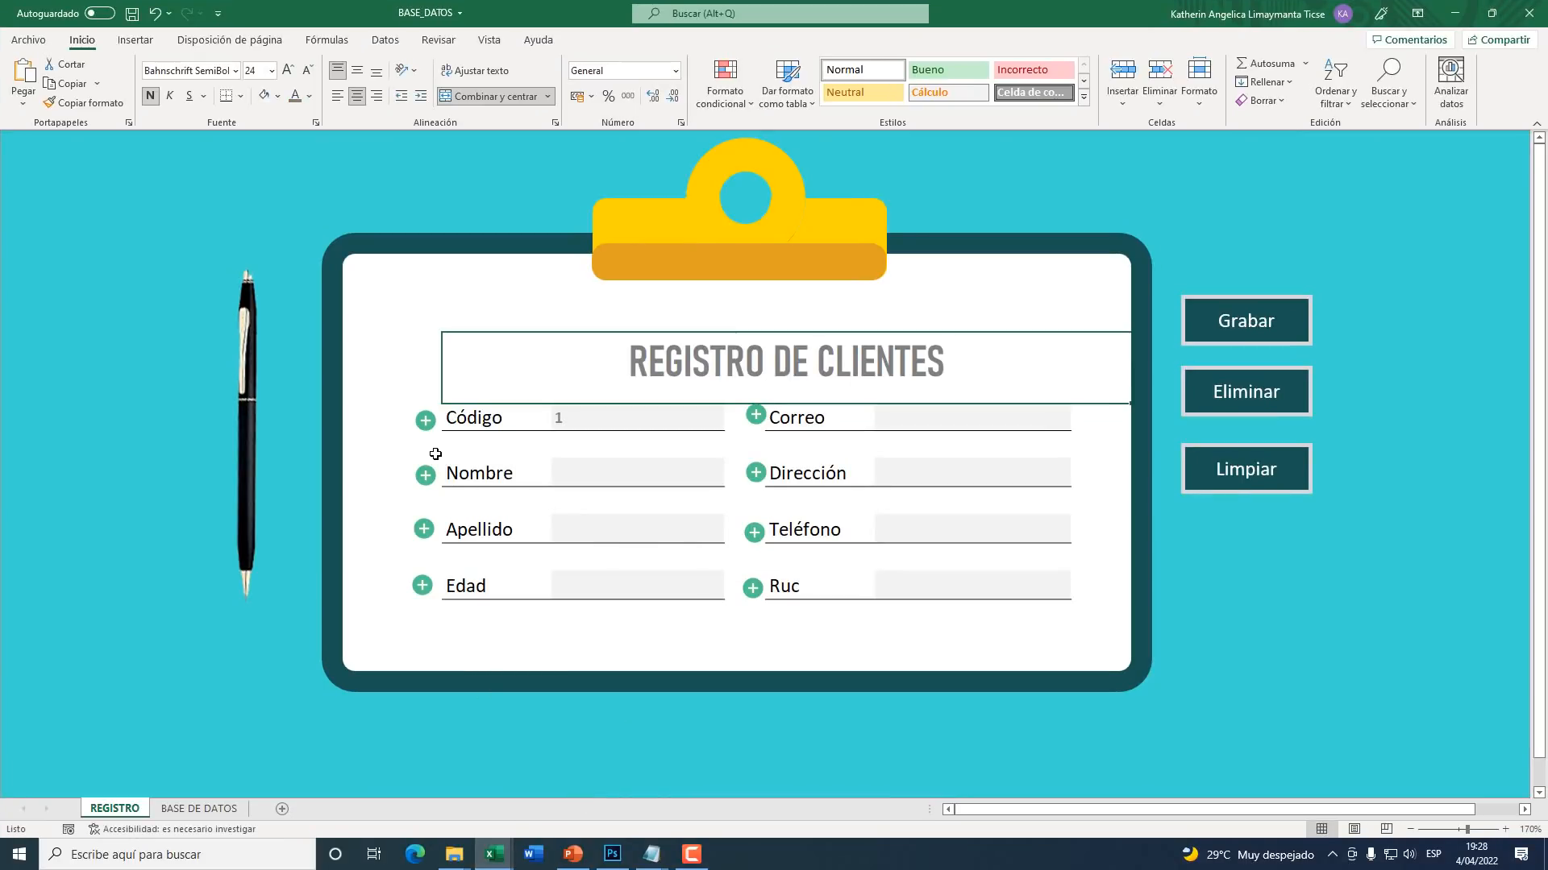
{"action": "left_click", "coordinate": [426, 419]}
{"action": "left_click", "coordinate": [494, 855]}
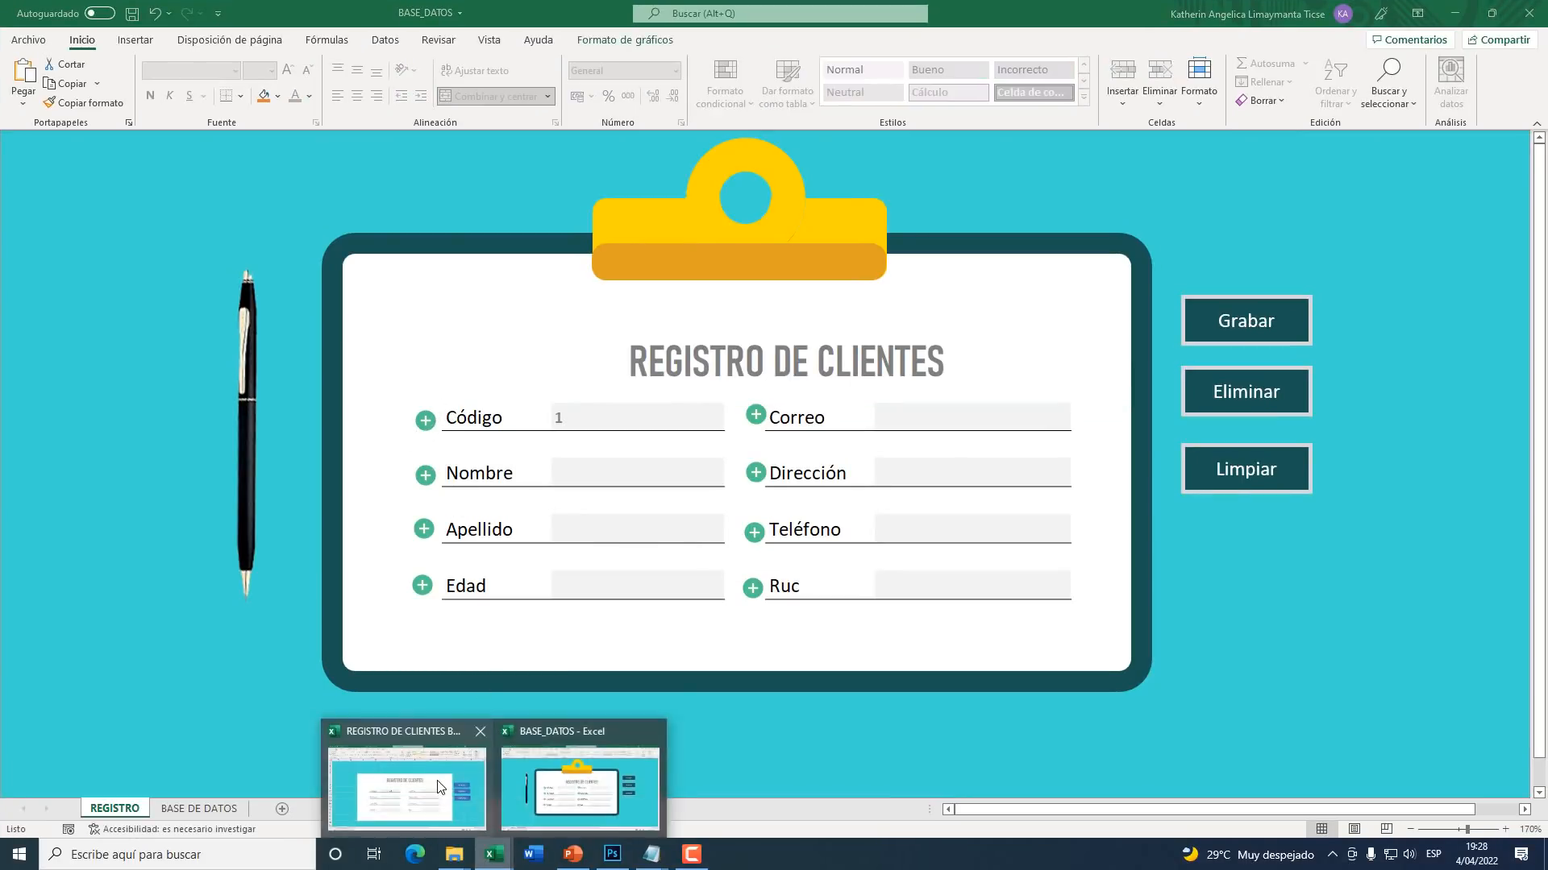
{"action": "left_click", "coordinate": [419, 786]}
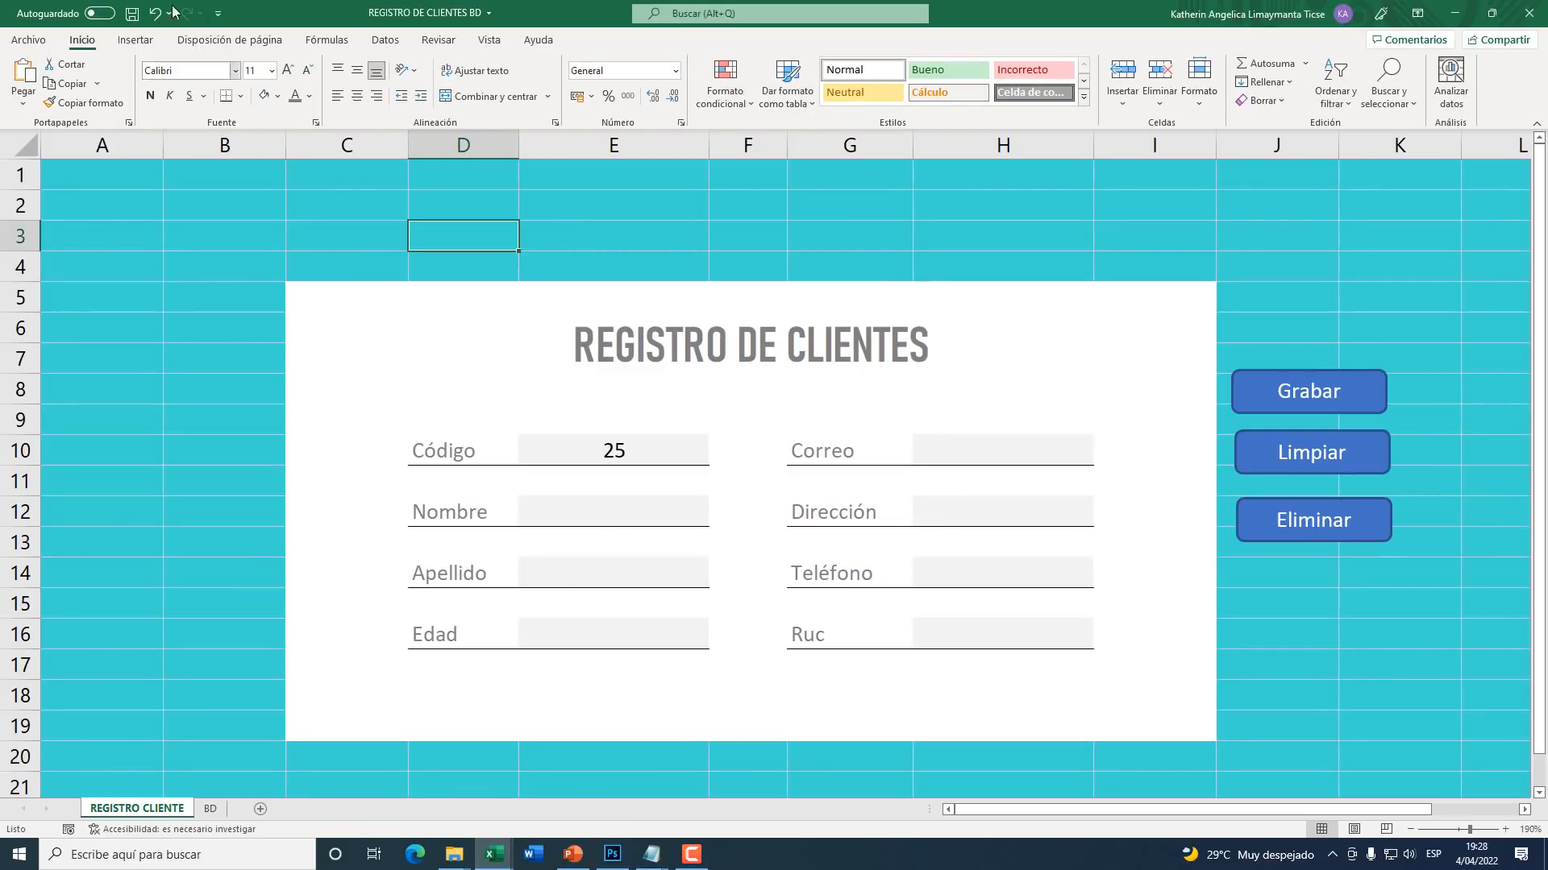
Step: Insert a small ring (donut) shape of about 0.42 cm by 0.42 cm just before the Código label
{"action": "key", "text": "super+plus"}
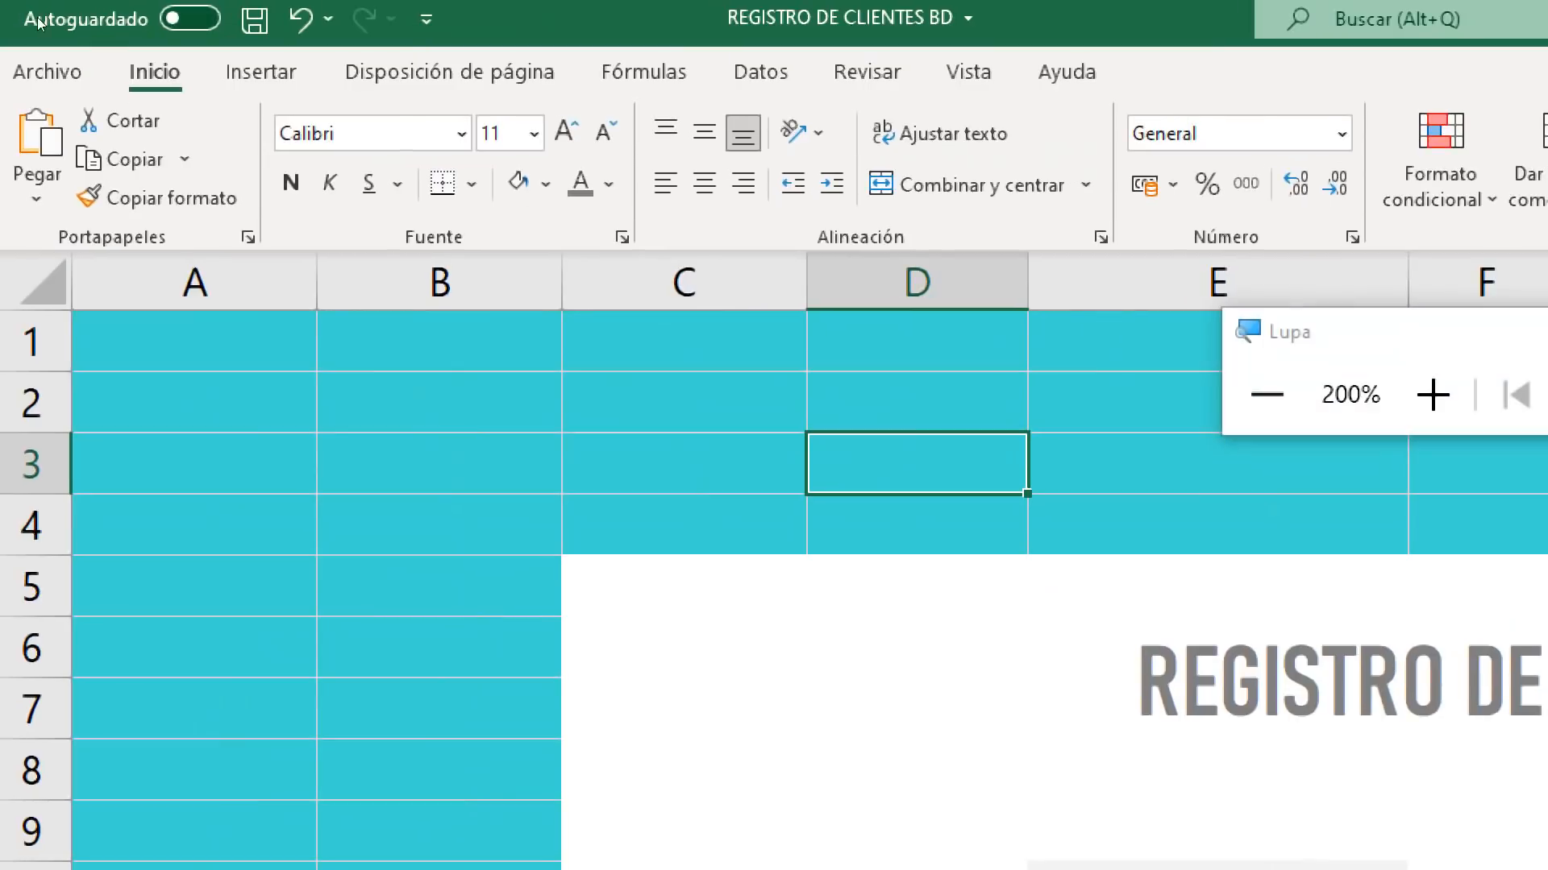
{"action": "left_click", "coordinate": [136, 39]}
{"action": "left_click", "coordinate": [548, 130]}
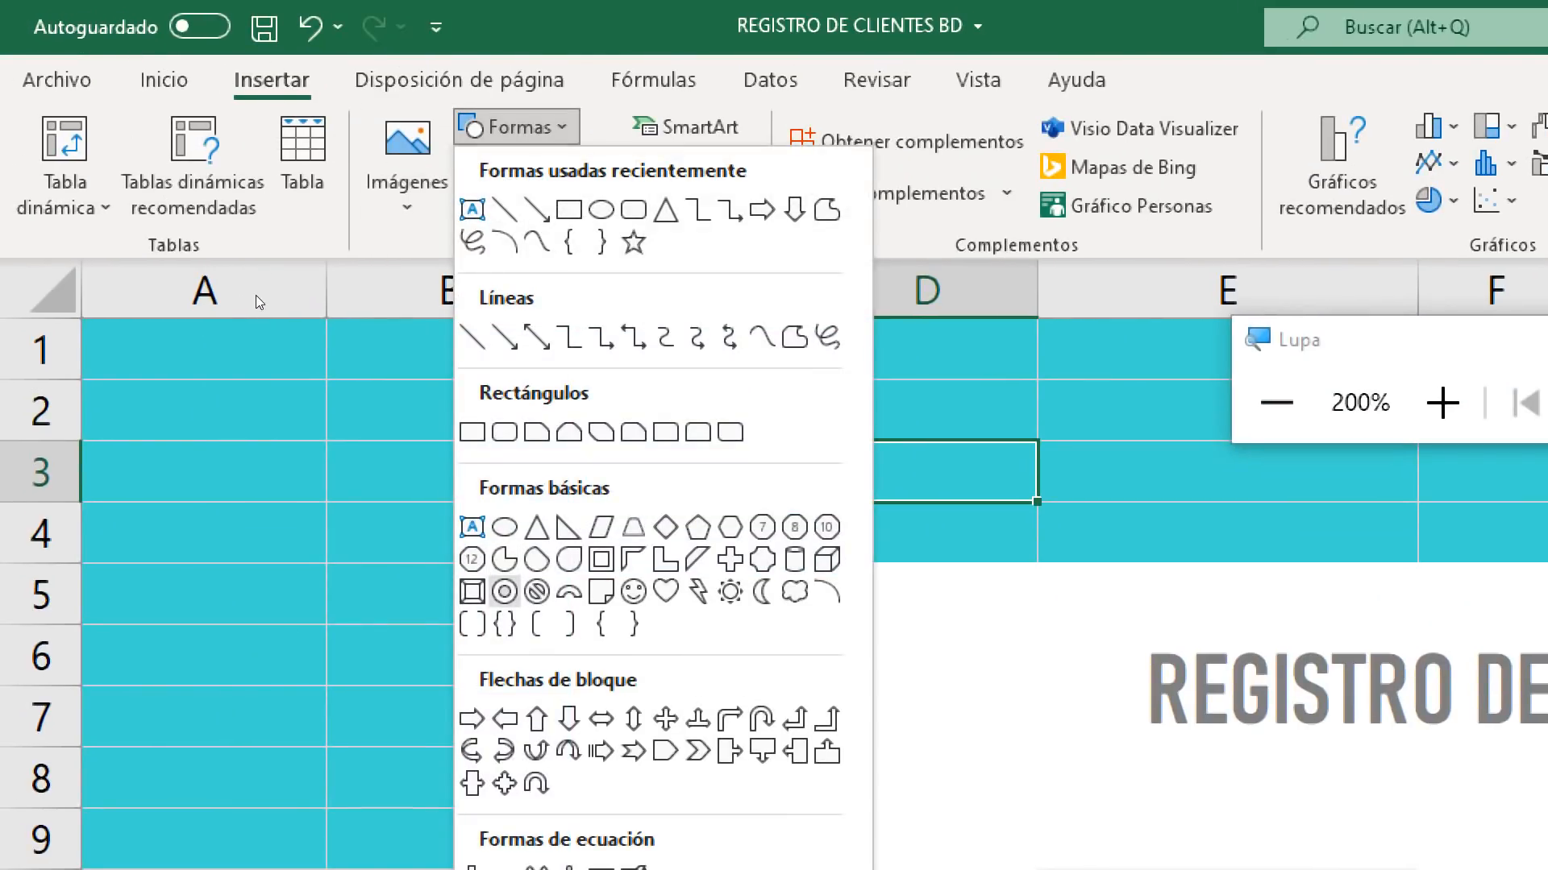
{"action": "left_click", "coordinate": [504, 592]}
{"action": "key", "text": "super+Escape"}
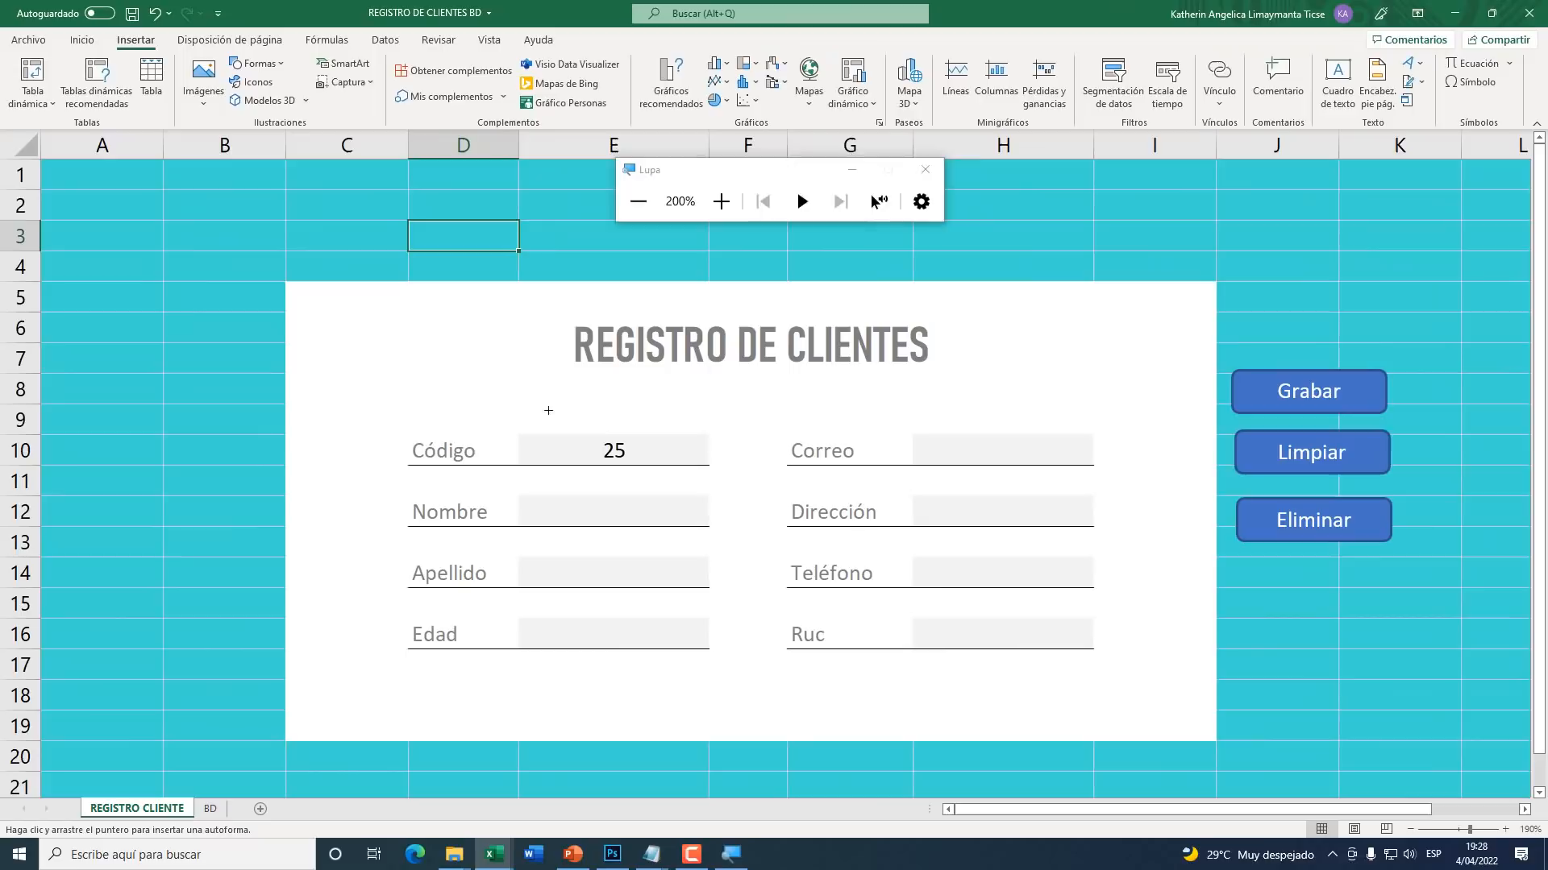
{"action": "left_click_drag", "start_coordinate": [369, 445], "coordinate": [392, 470]}
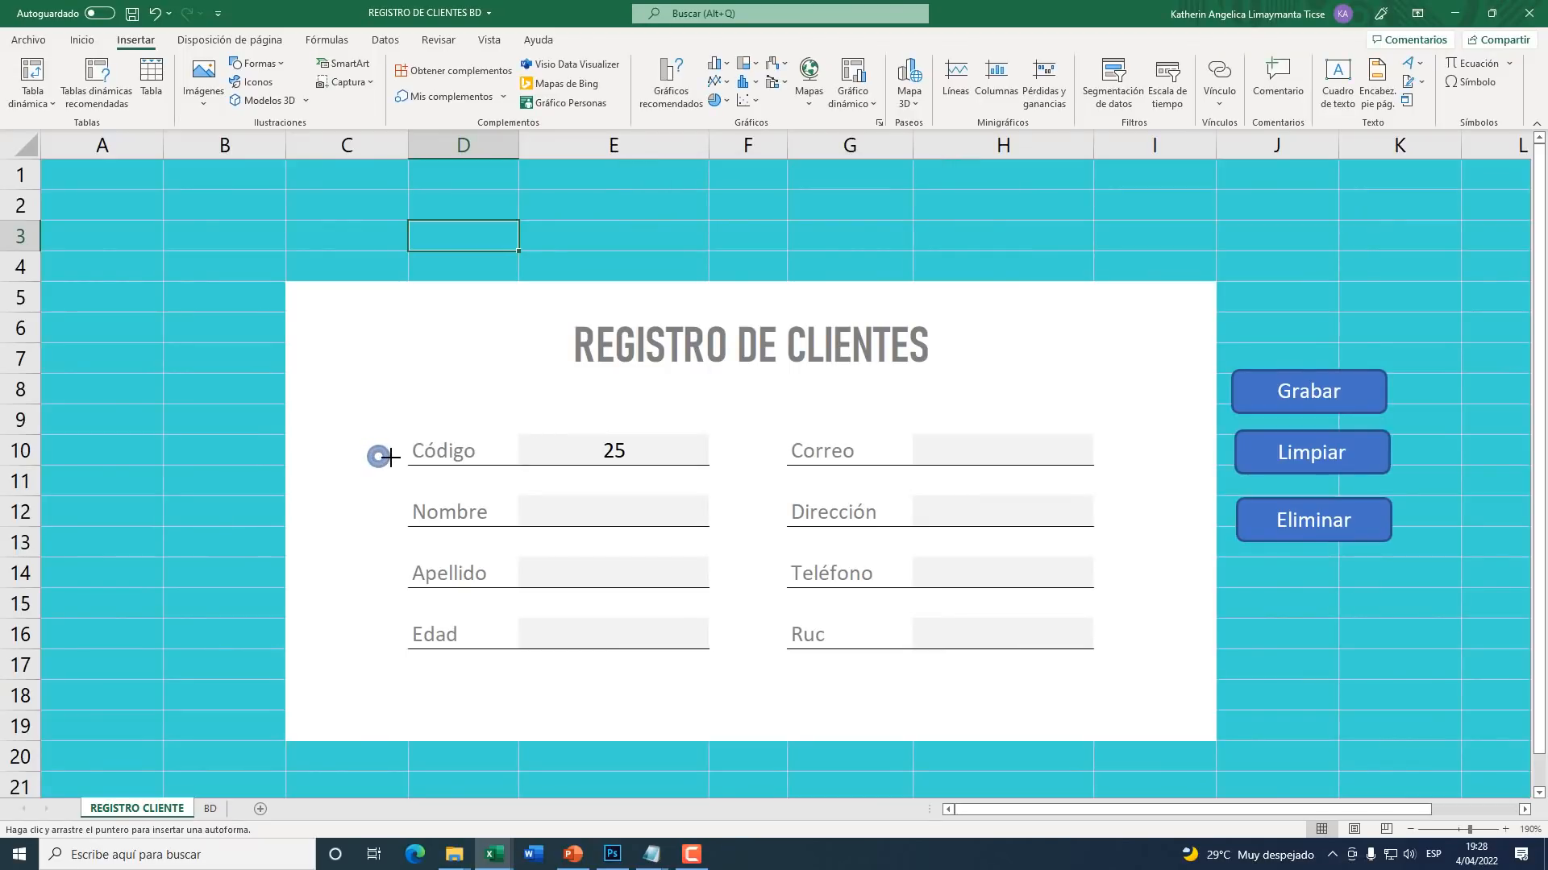
Step: Switch to Photoshop, revert the keyboard image to its opened state, and brush a red circle and arrow marking the Shift key
{"action": "left_click", "coordinate": [612, 854]}
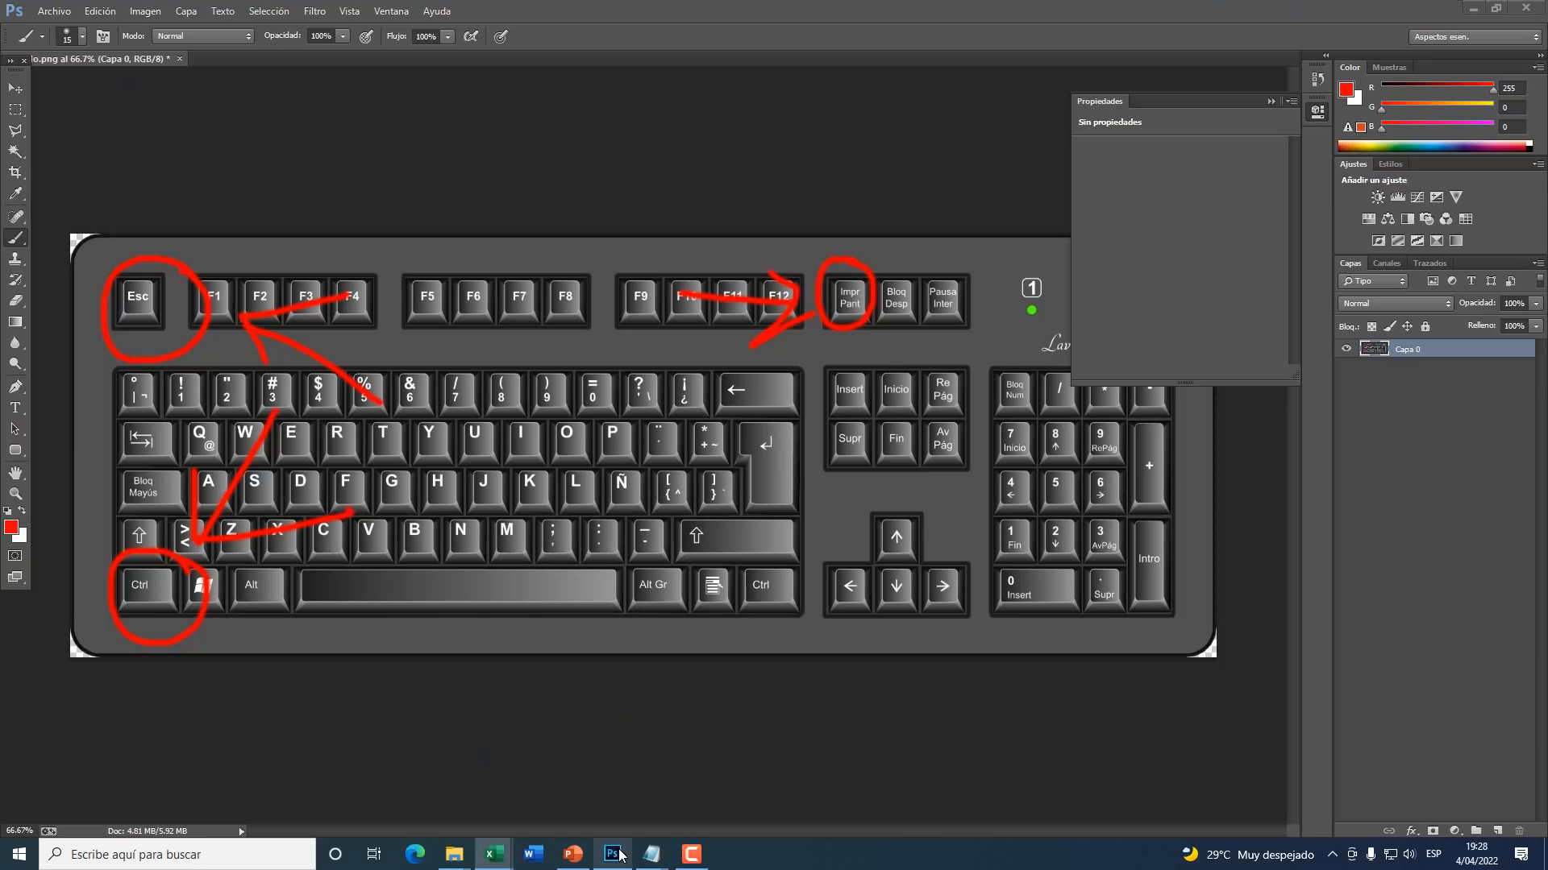
{"action": "left_click", "coordinate": [391, 10]}
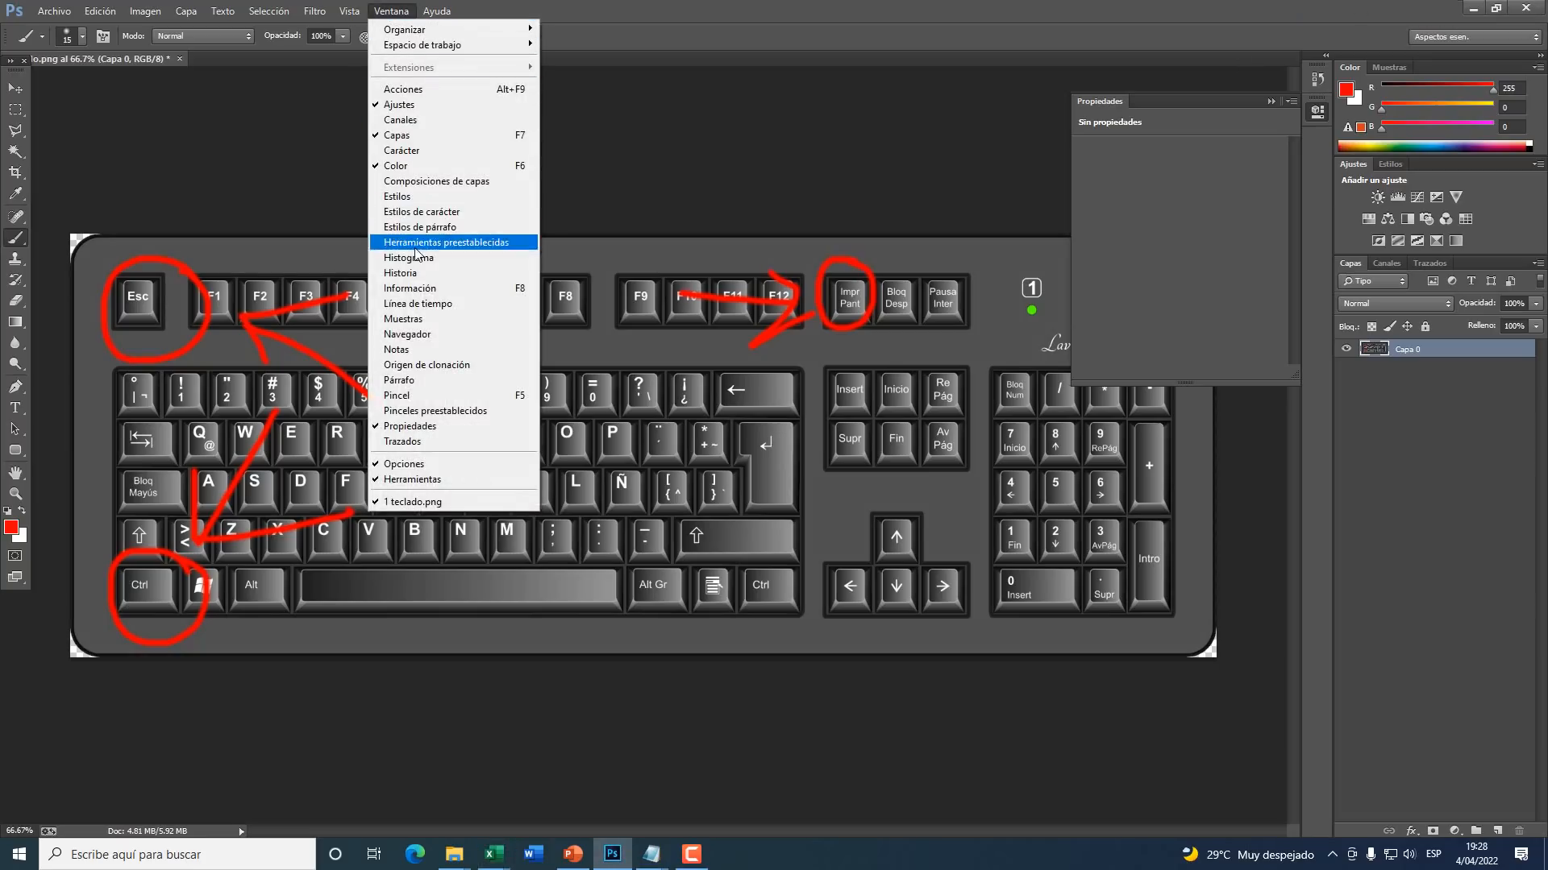
{"action": "left_click", "coordinate": [408, 274]}
{"action": "left_click", "coordinate": [1190, 106]}
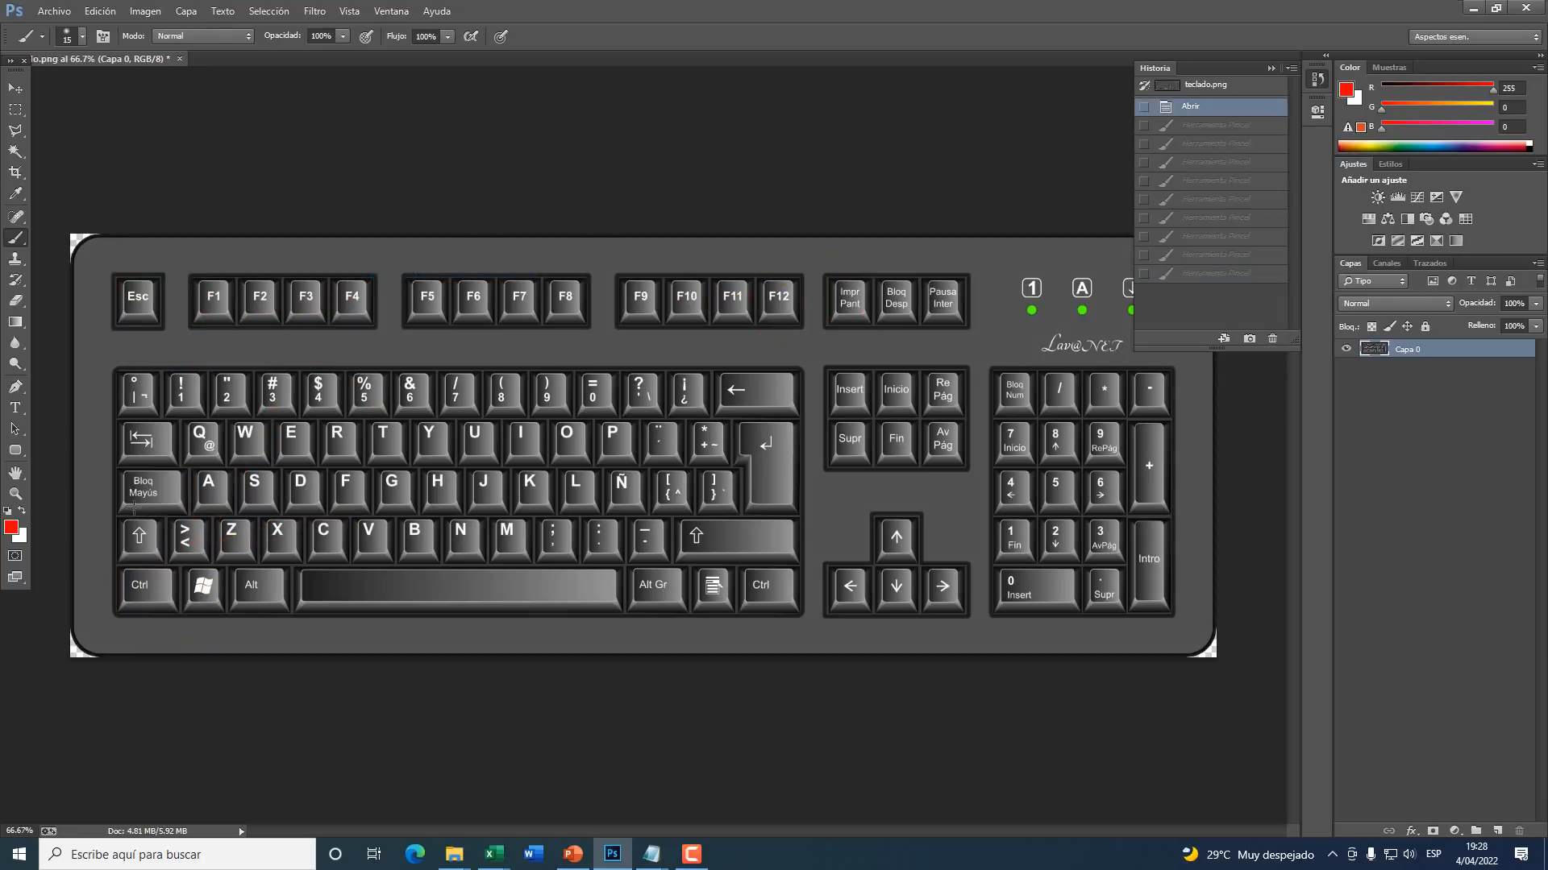
{"action": "left_click_drag", "start_coordinate": [118, 521], "coordinate": [166, 514]}
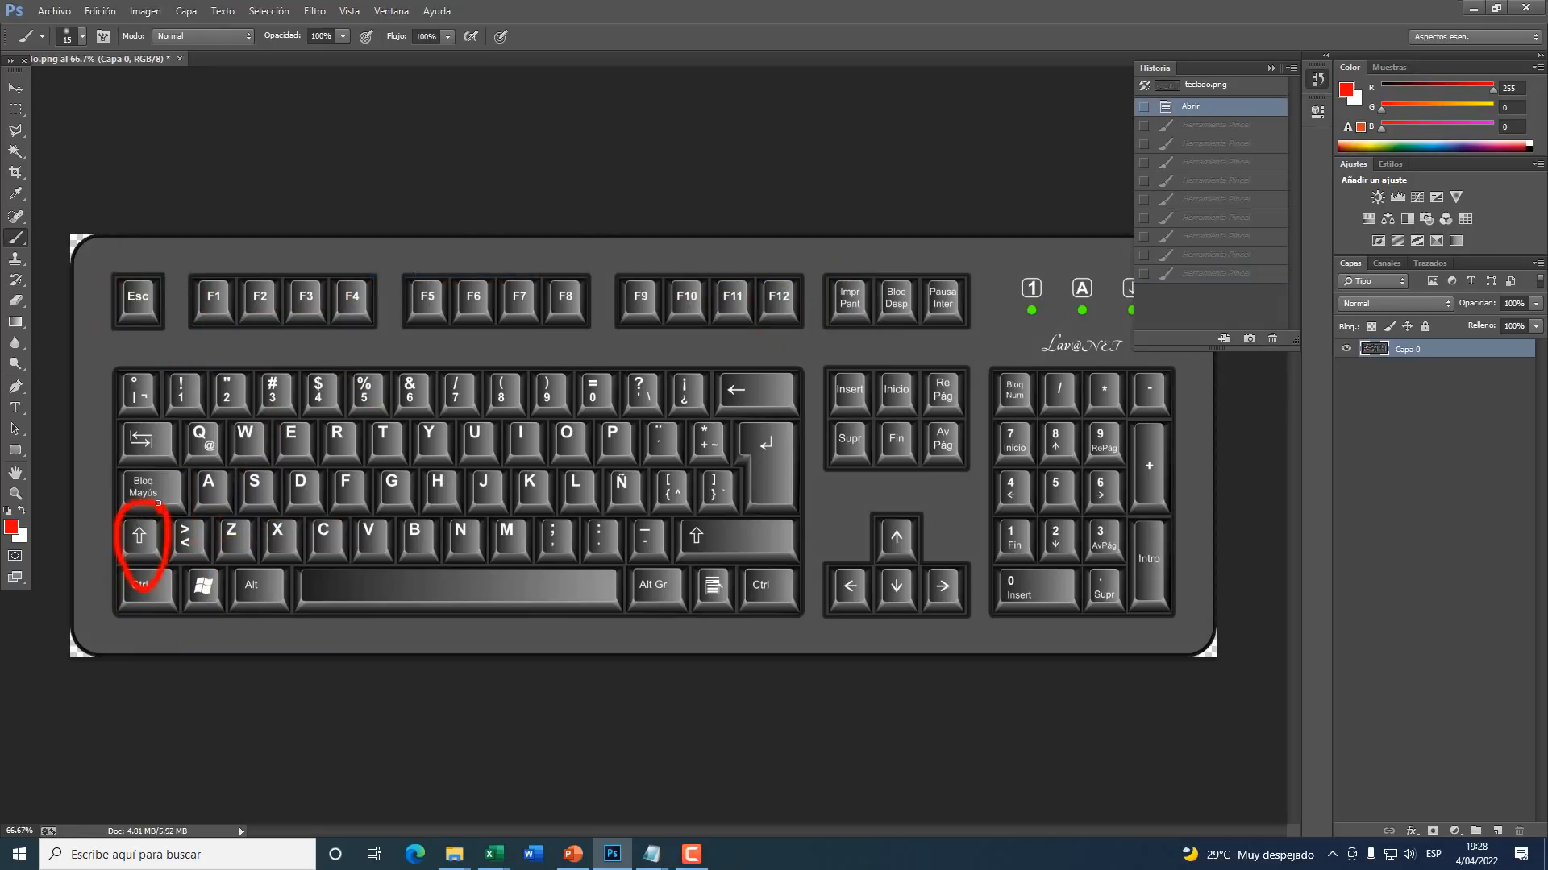
{"action": "mouse_move", "coordinate": [318, 456]}
{"action": "left_mouse_down"}
{"action": "mouse_move", "coordinate": [199, 540]}
{"action": "mouse_move", "coordinate": [267, 541]}
{"action": "left_mouse_up"}
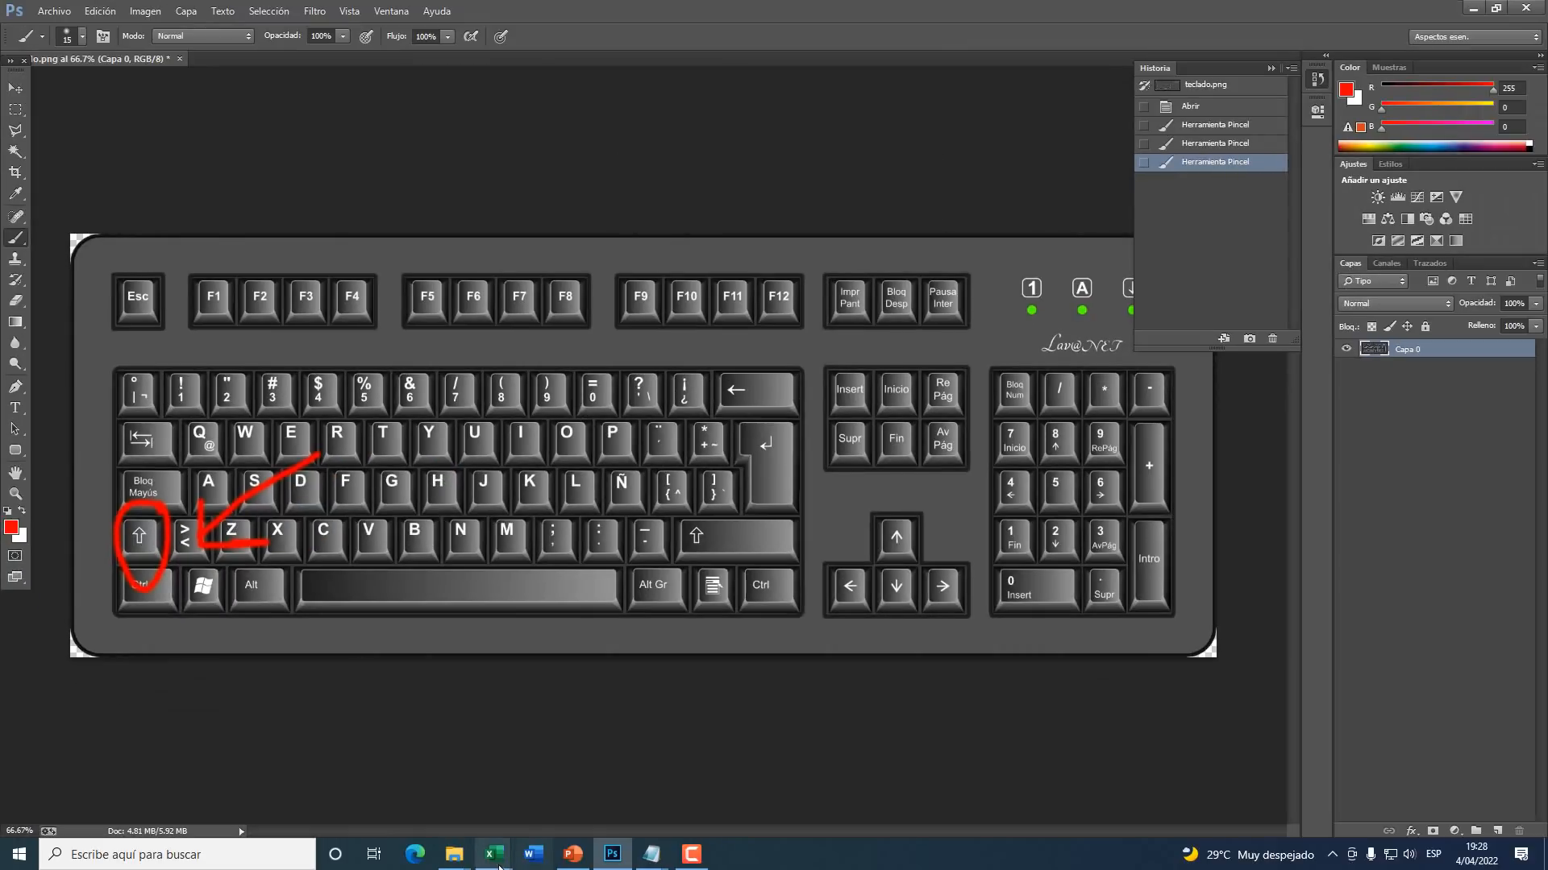
Step: Return to the REGISTRO DE CLIENTES BD workbook, remove the ring's outline, shrink it slightly and place it closer to Código
{"action": "mouse_move", "coordinate": [494, 854]}
{"action": "left_click", "coordinate": [407, 792]}
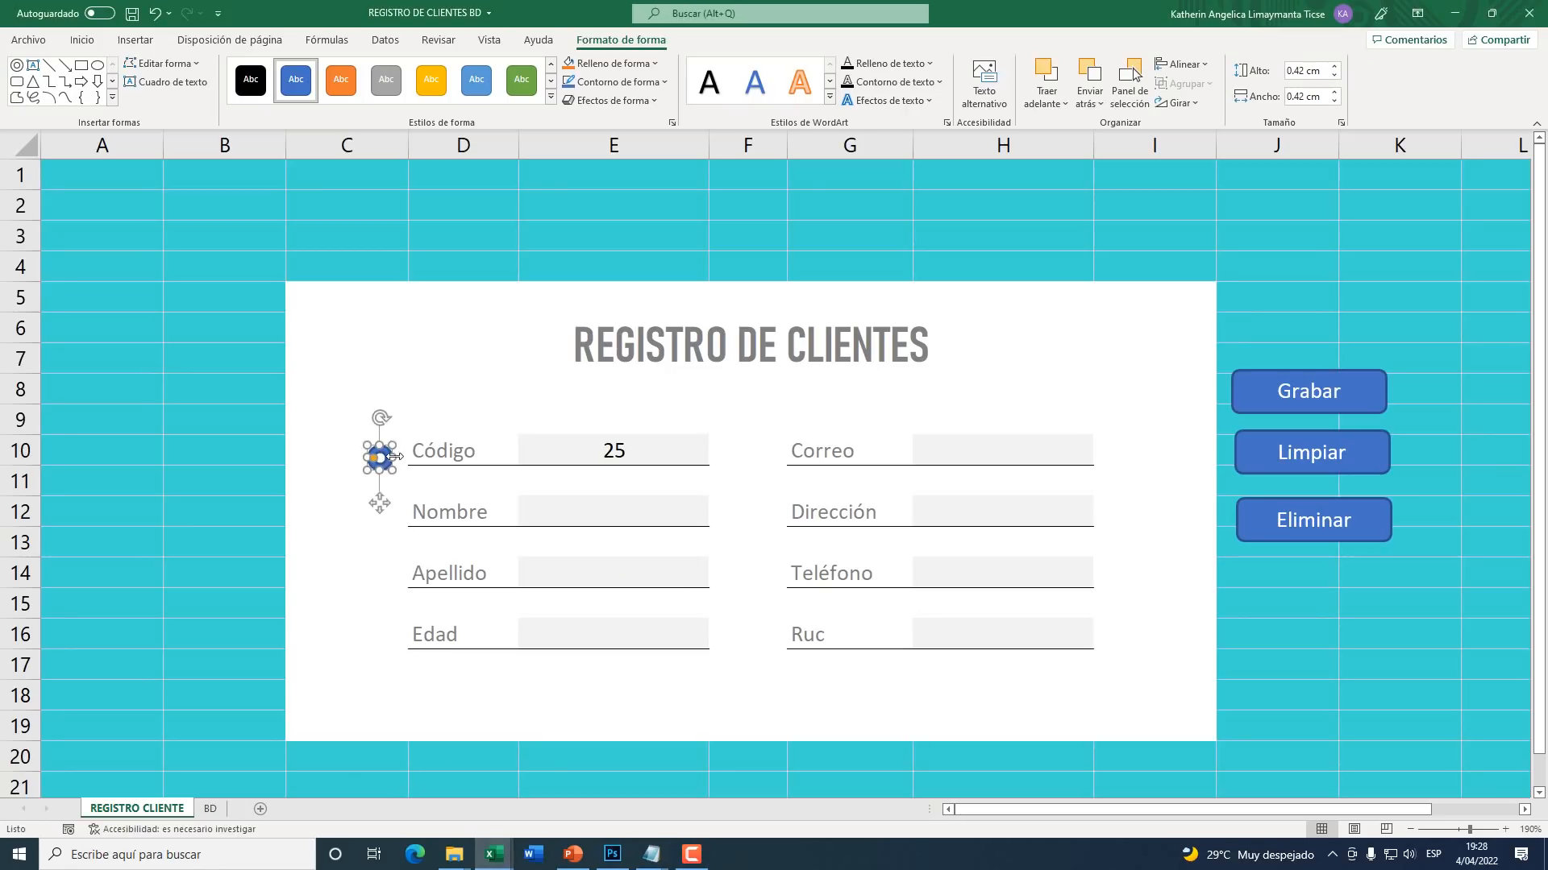
{"action": "key", "text": "super+plus"}
{"action": "left_click", "coordinate": [615, 84]}
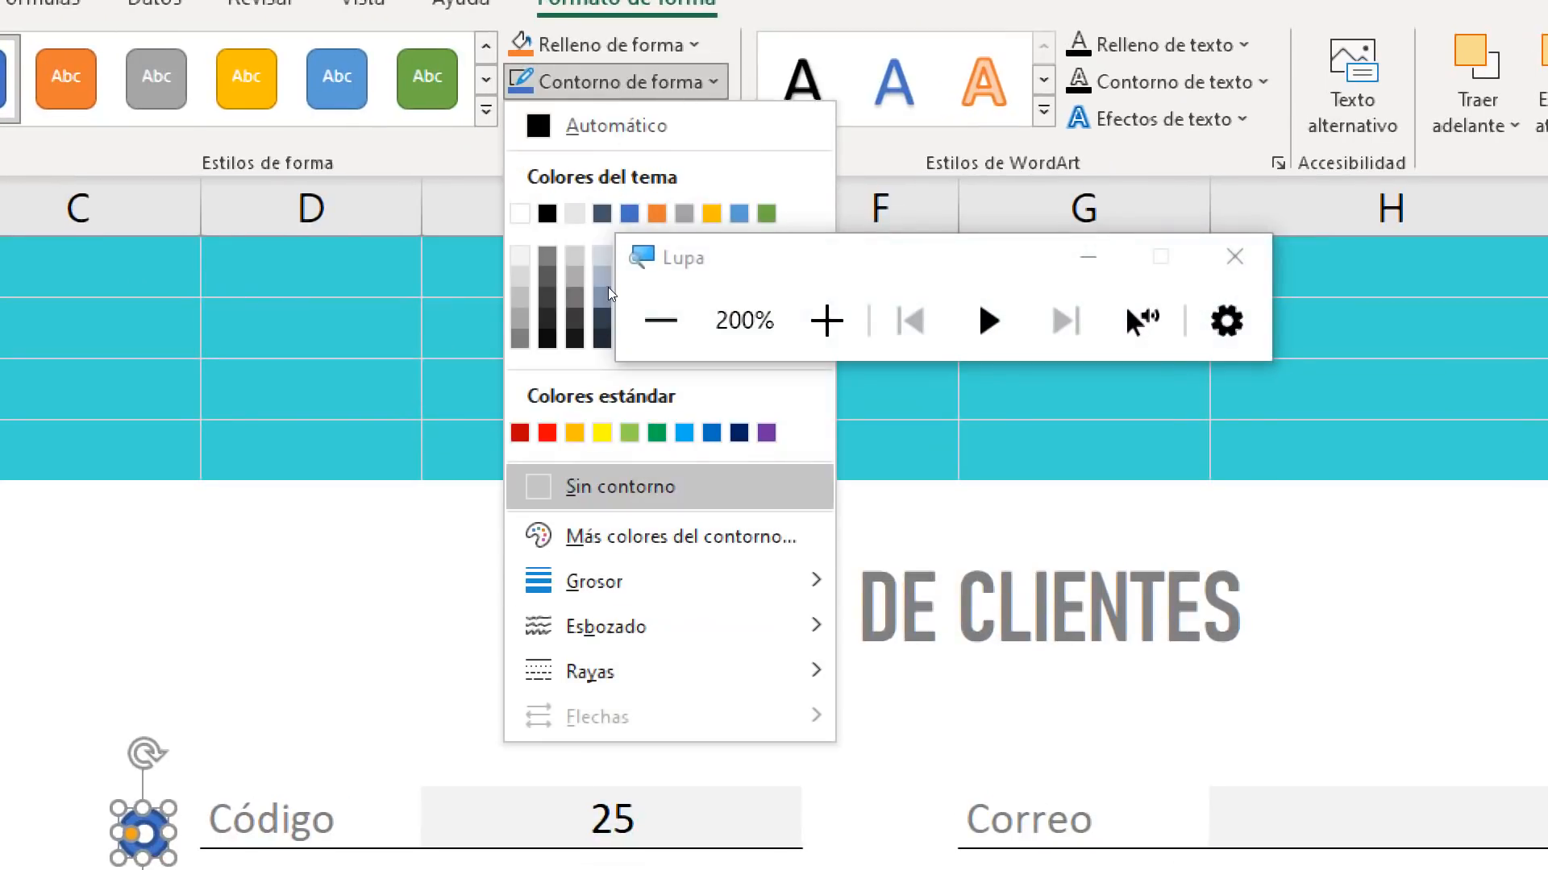
{"action": "left_click", "coordinate": [609, 288]}
{"action": "key", "text": "super+Escape"}
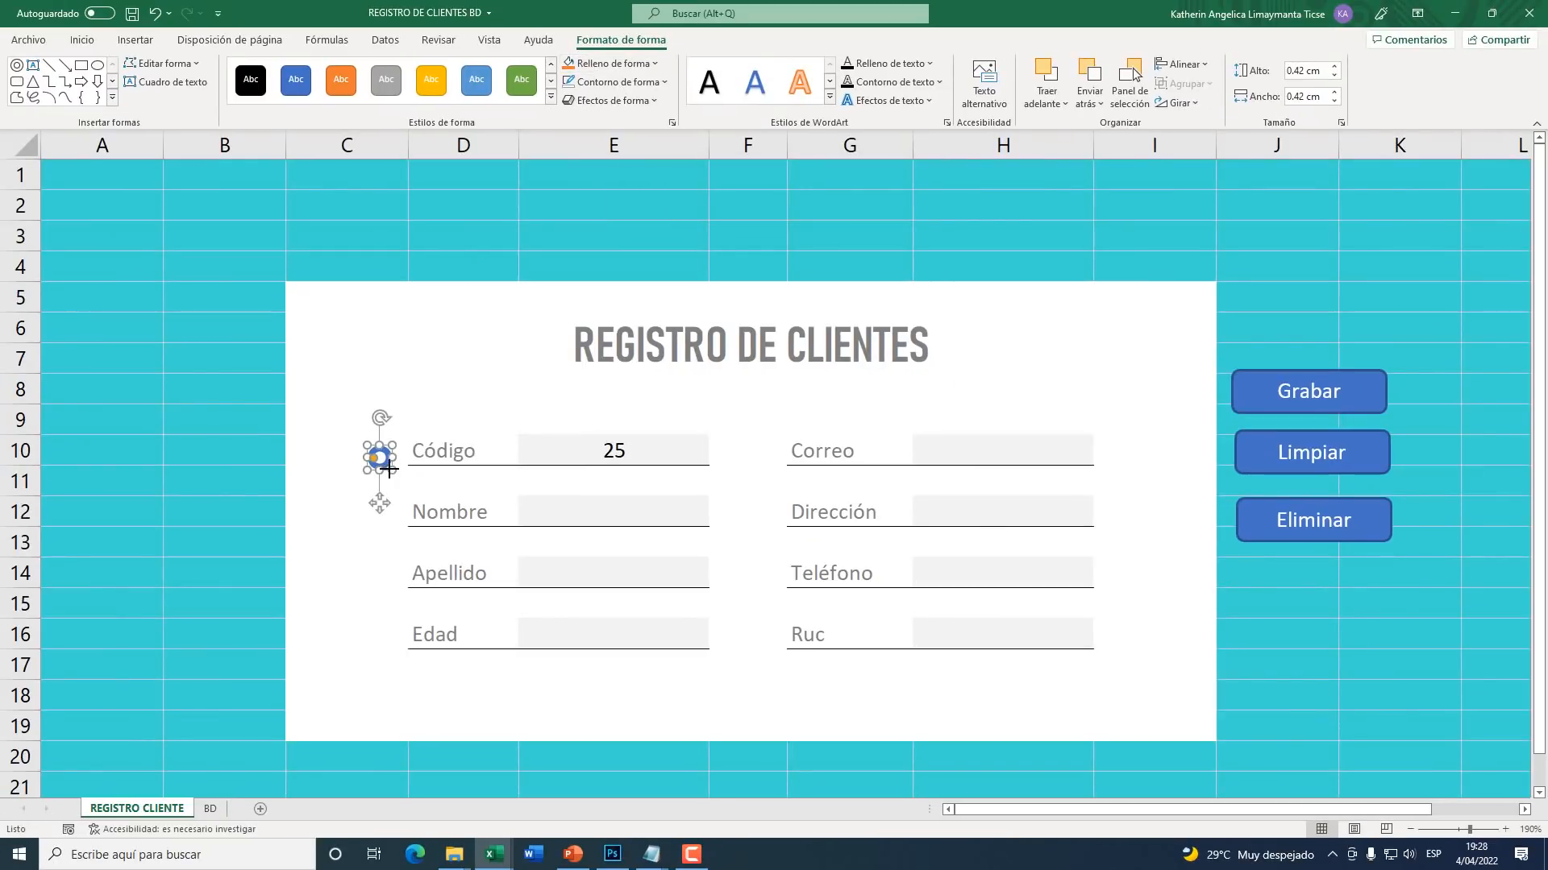
{"action": "left_click", "coordinate": [387, 466]}
{"action": "left_click_drag", "start_coordinate": [386, 465], "coordinate": [386, 464]}
{"action": "left_click", "coordinate": [538, 217]}
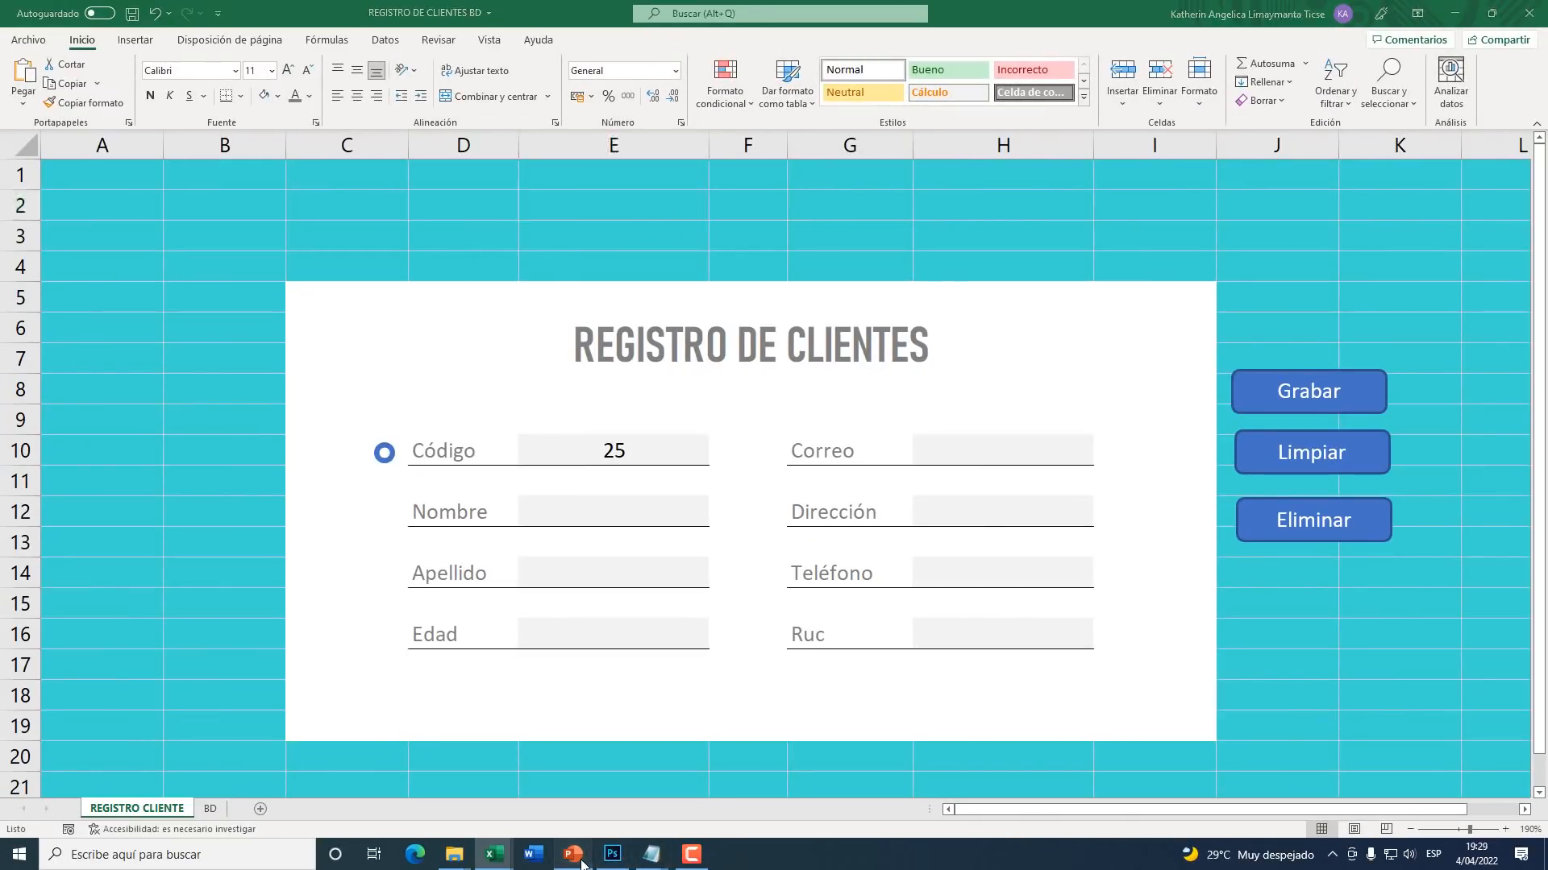
Step: Switch to PowerPoint, shrink the turquoise rectangle to about 2.23 cm by 2.47 cm and move it beside the color swatches
{"action": "left_click", "coordinate": [574, 856]}
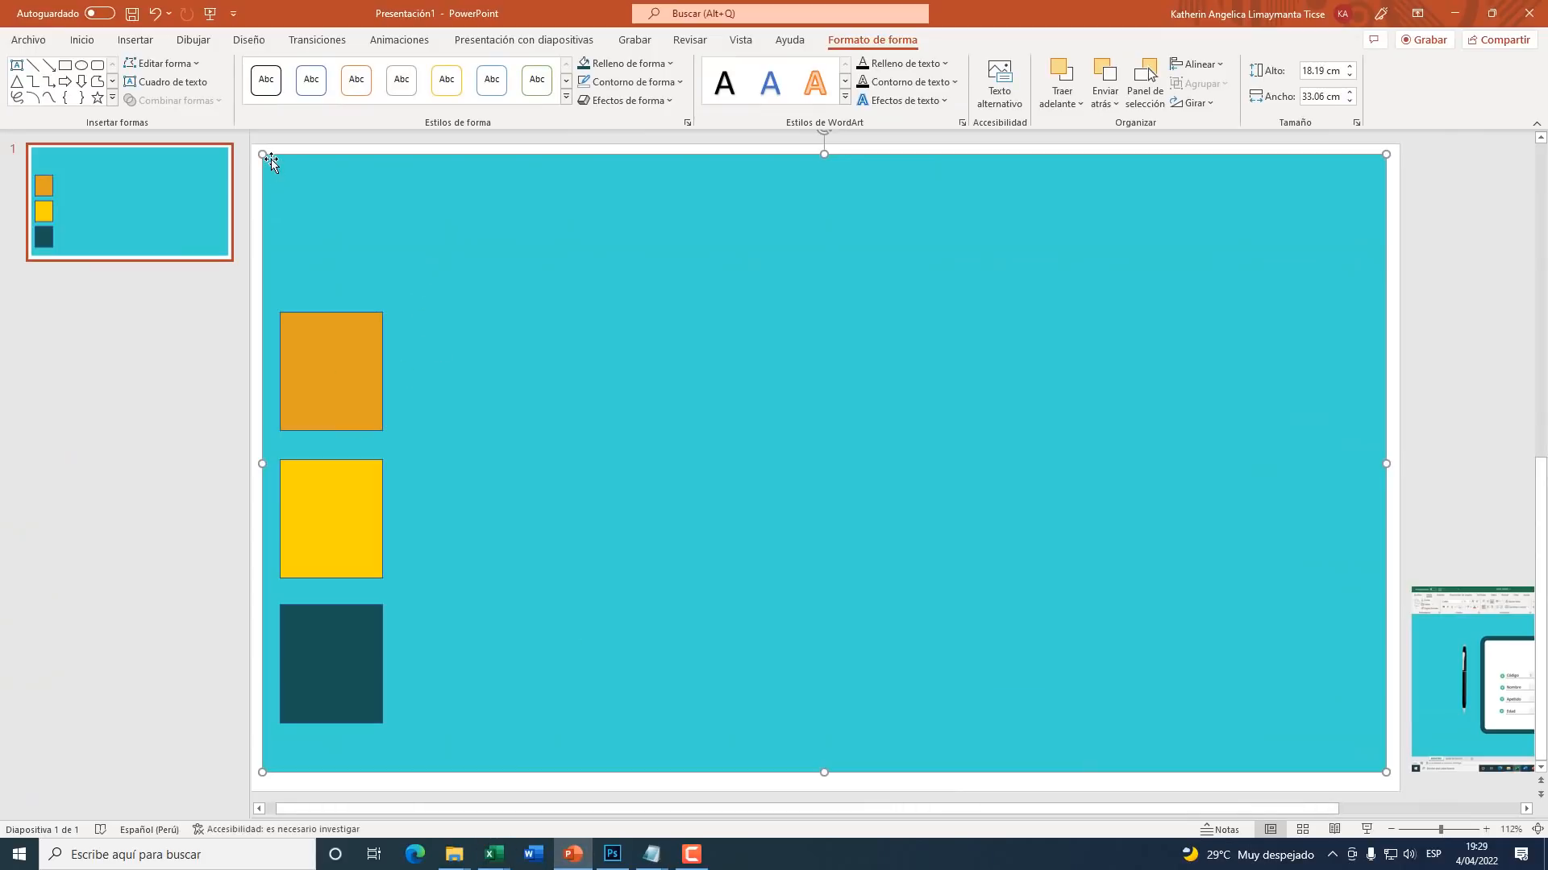
{"action": "left_click_drag", "start_coordinate": [268, 156], "coordinate": [1166, 614]}
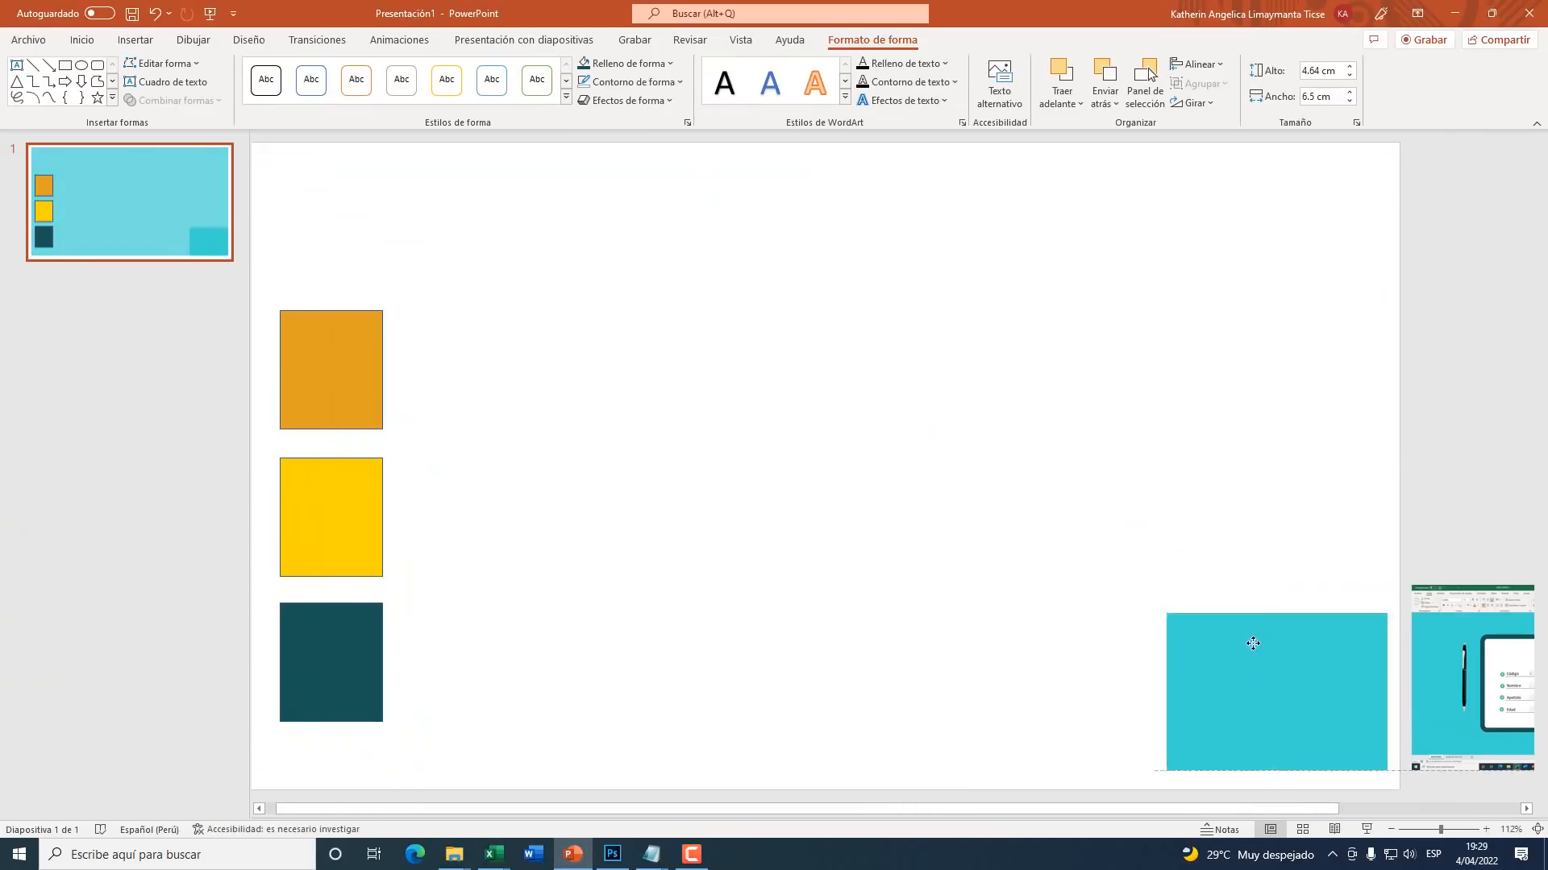
{"action": "left_click_drag", "start_coordinate": [1252, 643], "coordinate": [645, 289]}
{"action": "left_click_drag", "start_coordinate": [781, 418], "coordinate": [629, 309]}
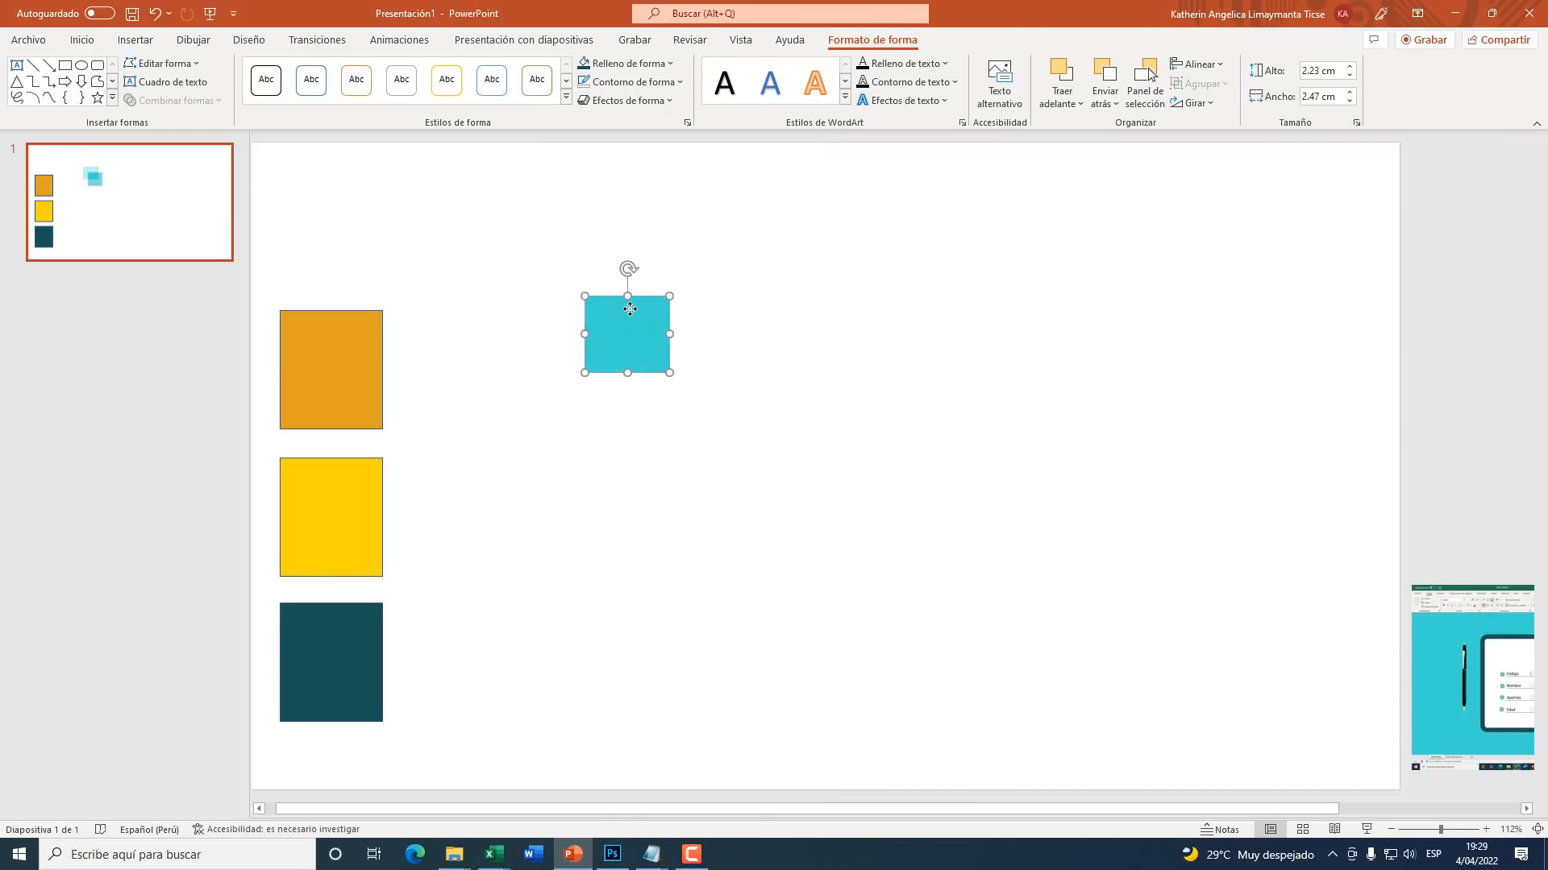
Step: Paste the turquoise rectangle into the client form sheet, shrink it to about 0.98 cm by 0.91 cm and place it above Código
{"action": "mouse_move", "coordinate": [495, 855]}
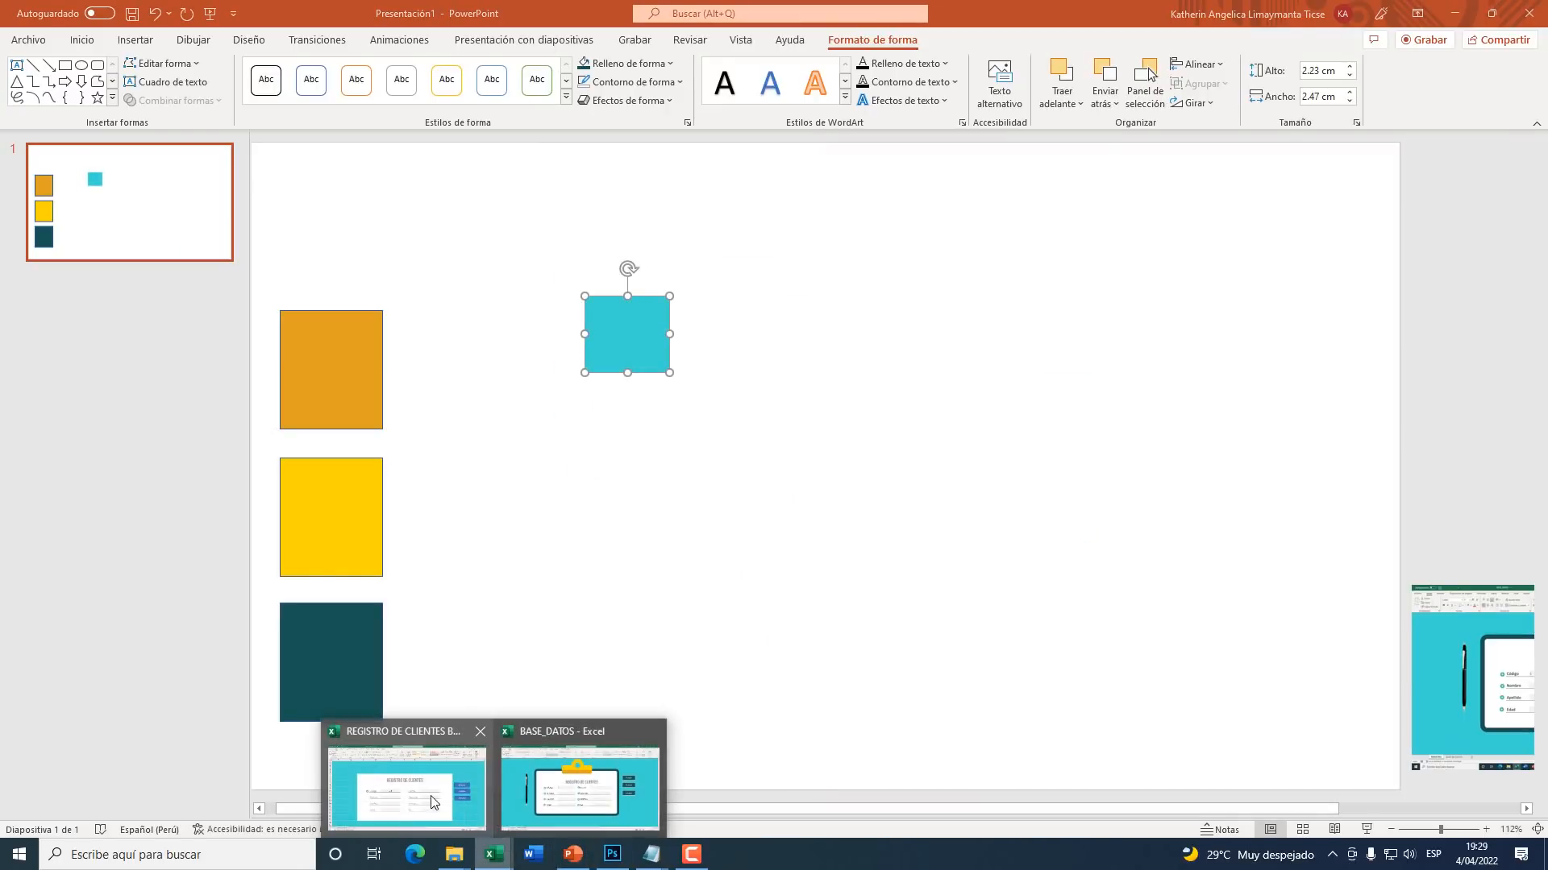
{"action": "left_click", "coordinate": [420, 794]}
{"action": "left_click", "coordinate": [390, 230]}
{"action": "key", "text": "ctrl+v"}
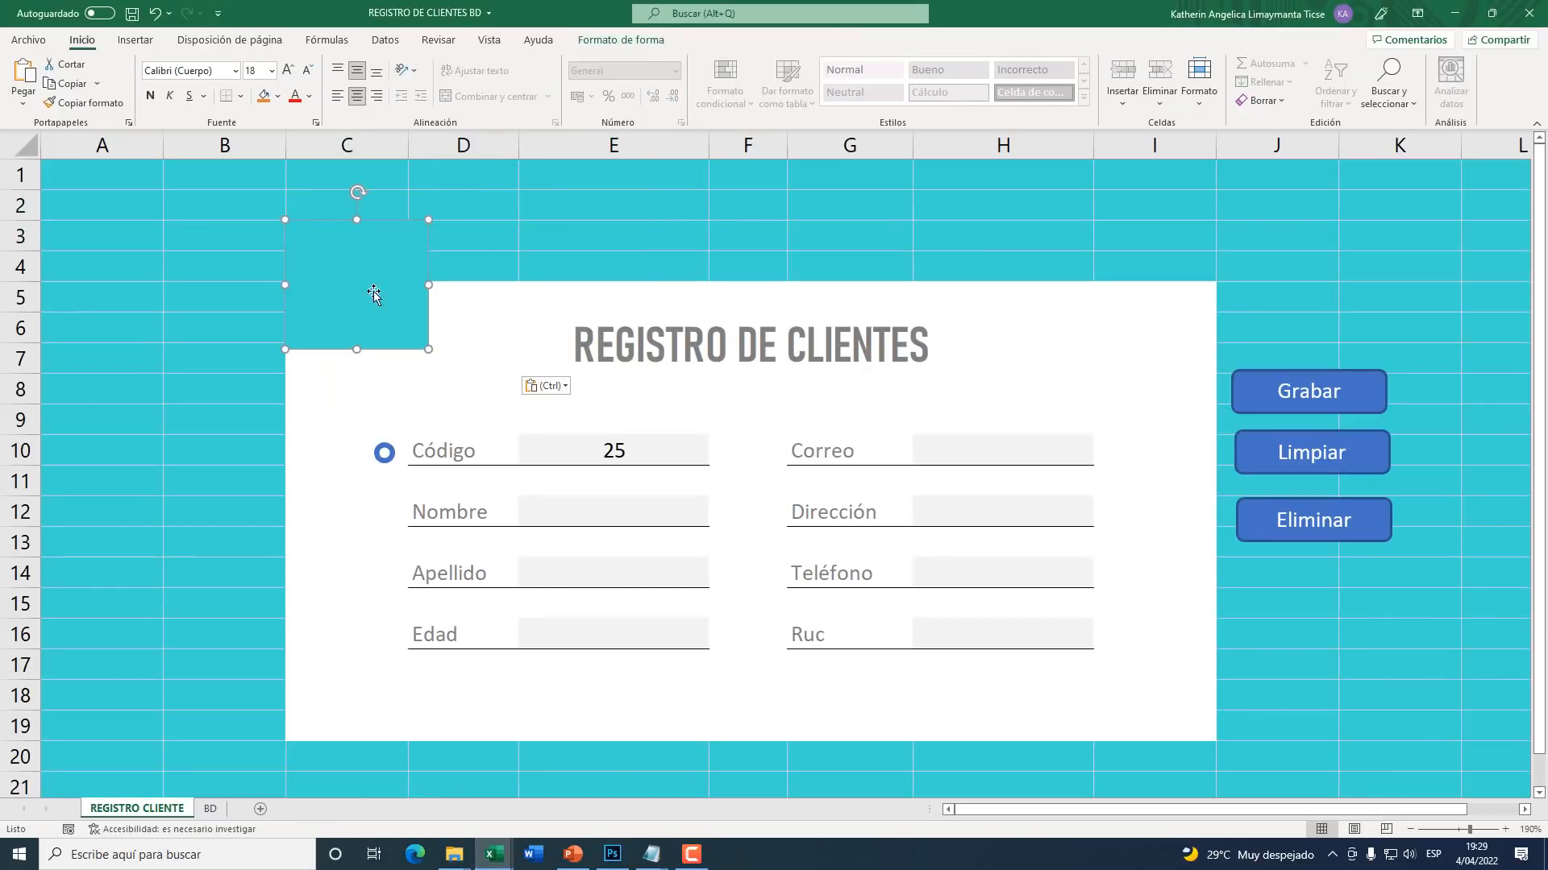
{"action": "left_click_drag", "start_coordinate": [375, 296], "coordinate": [440, 336]}
{"action": "left_click_drag", "start_coordinate": [527, 401], "coordinate": [413, 347]}
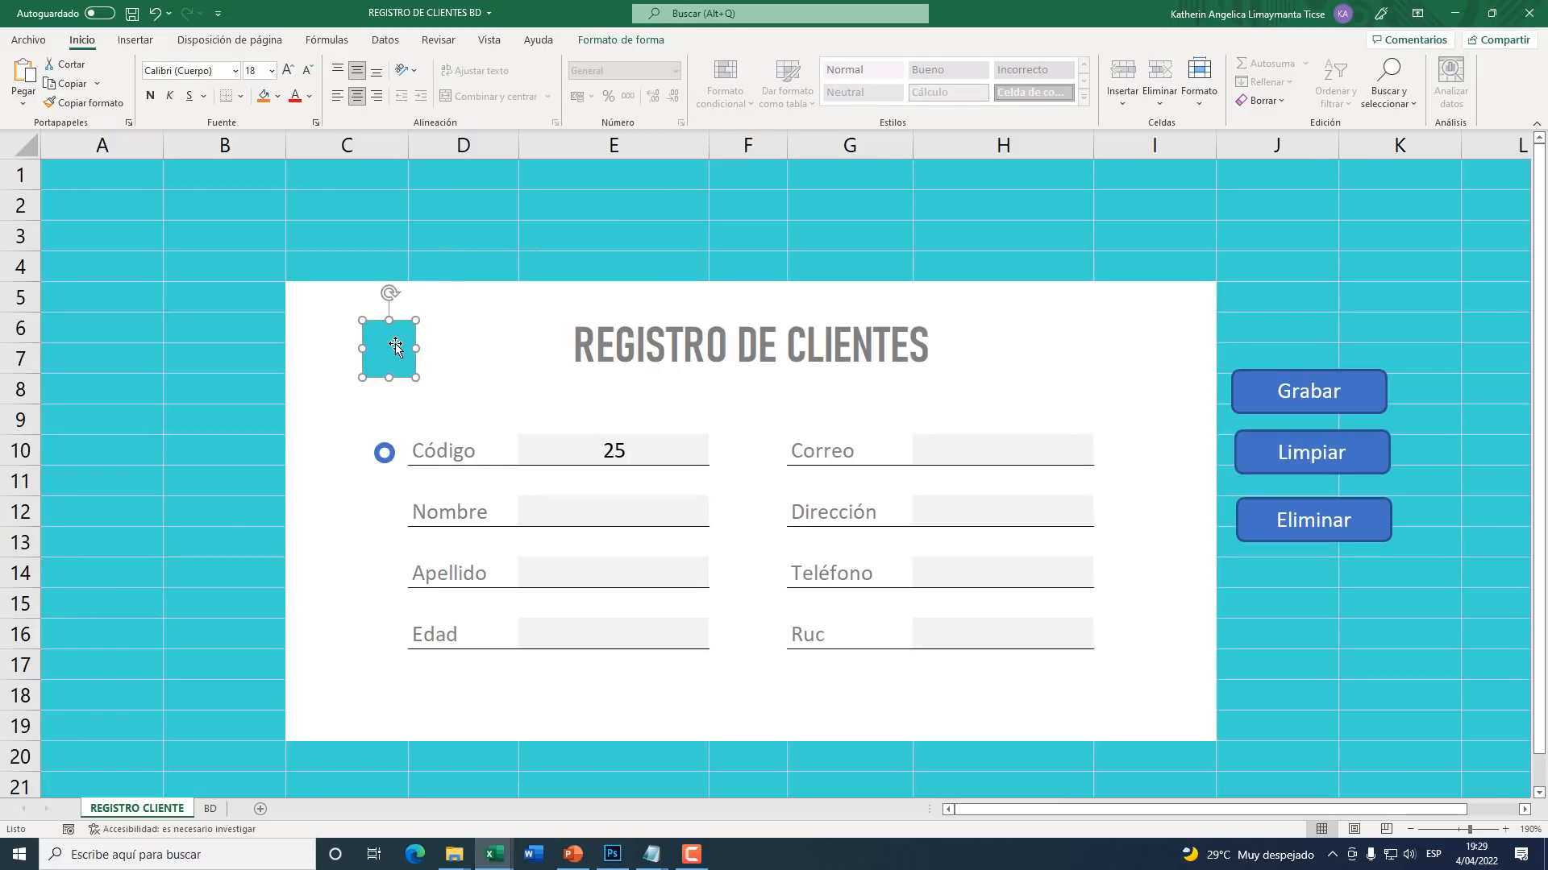
{"action": "mouse_move", "coordinate": [392, 357]}
{"action": "left_mouse_down"}
{"action": "mouse_move", "coordinate": [460, 410]}
{"action": "mouse_move", "coordinate": [401, 352]}
{"action": "left_mouse_up"}
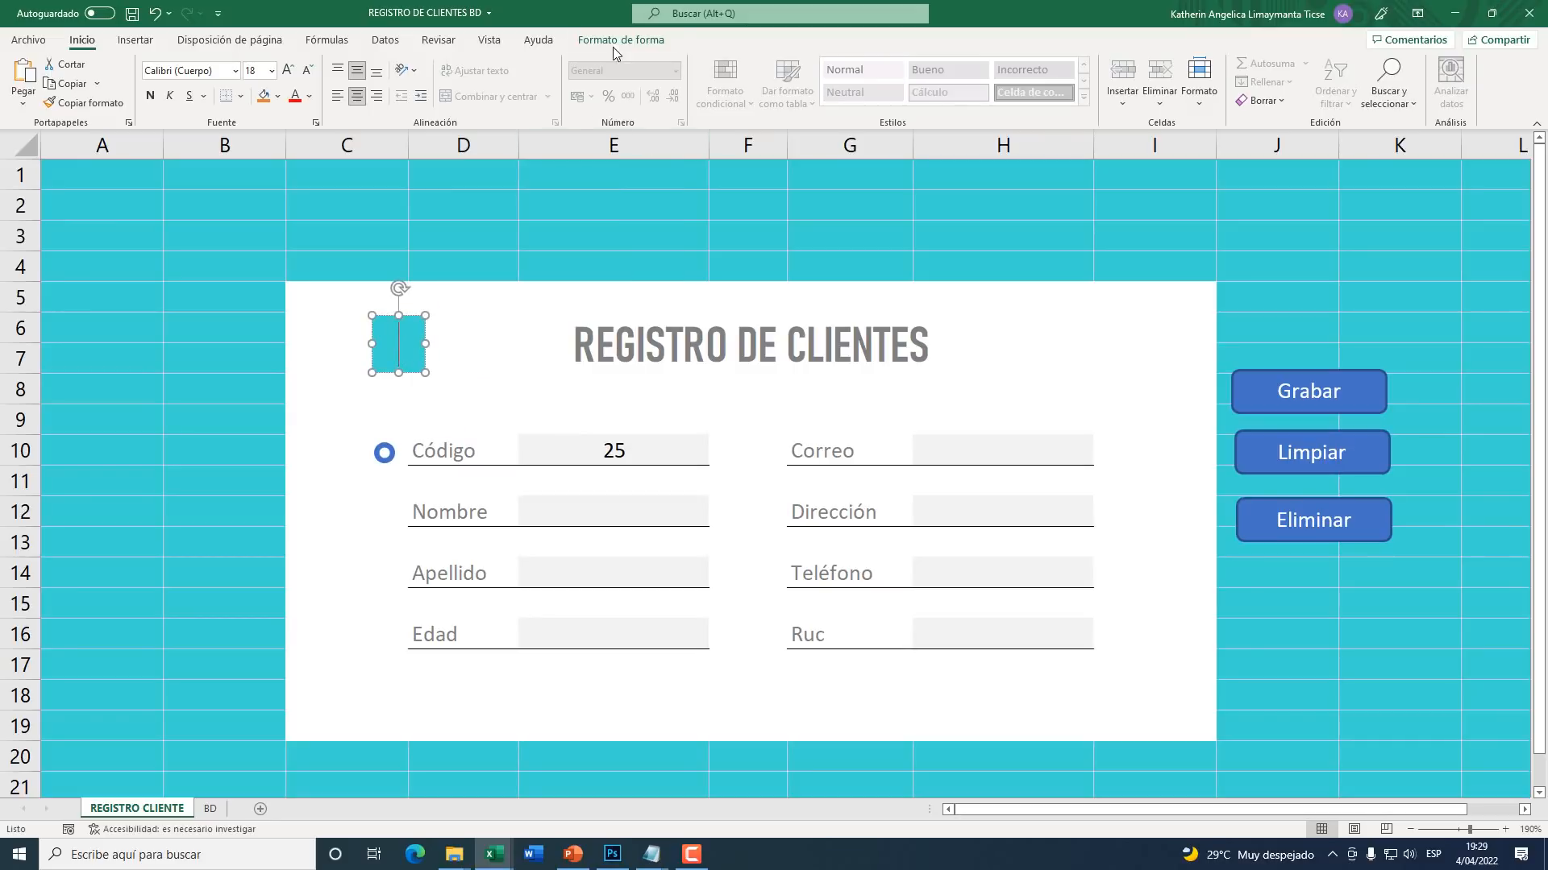
Step: Apply the turquoise square's custom fill color (RGB 60, 213, 211) through the more fill colors dialog to store it among recent colors
{"action": "key", "text": "super+plus"}
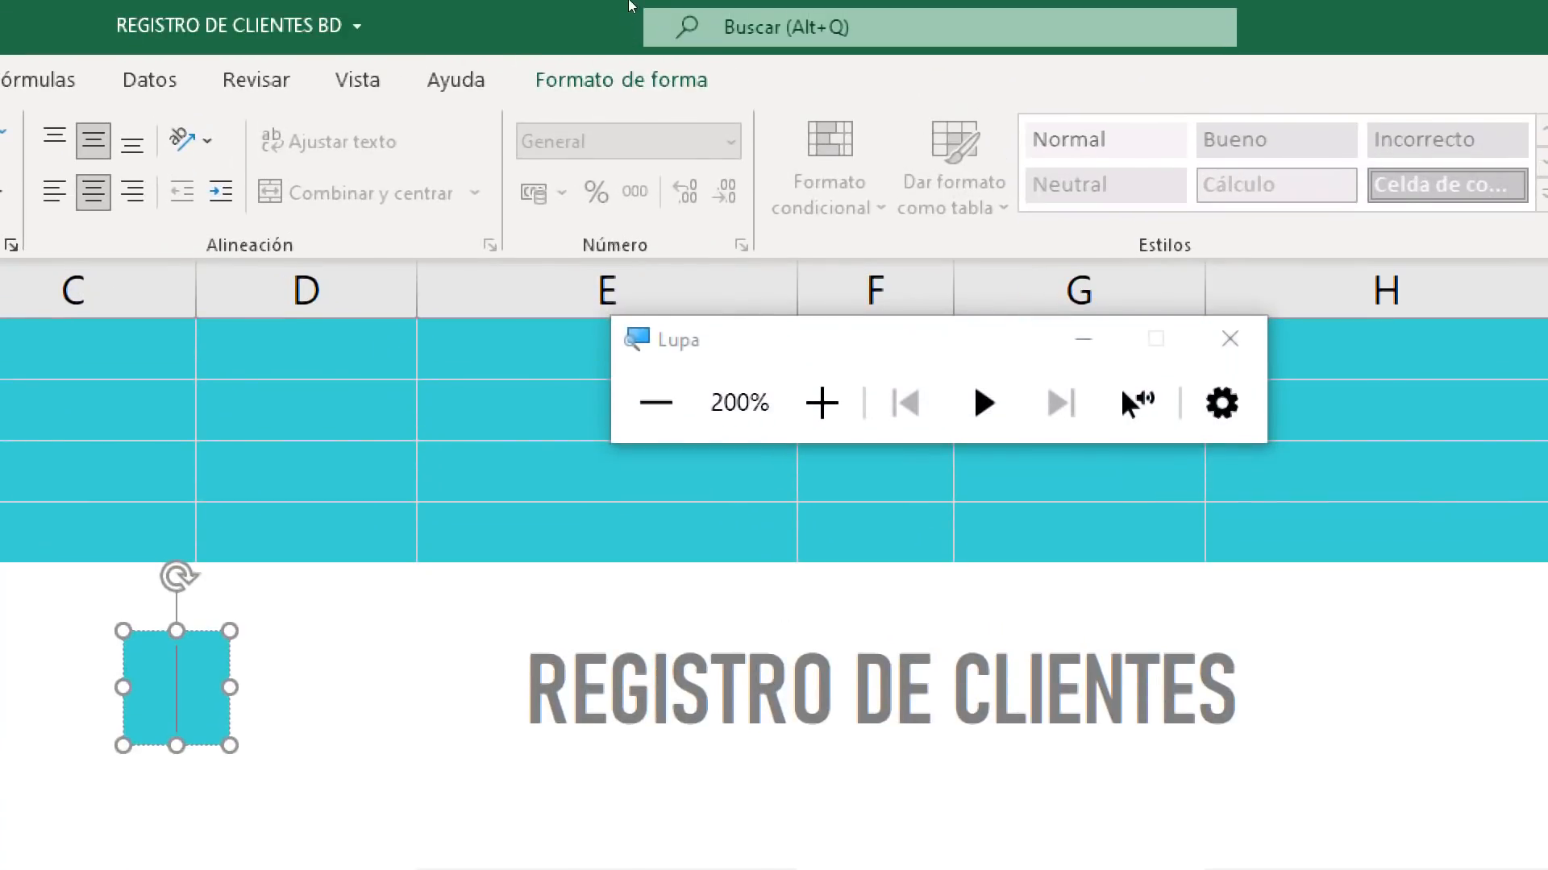
{"action": "left_click", "coordinate": [624, 40]}
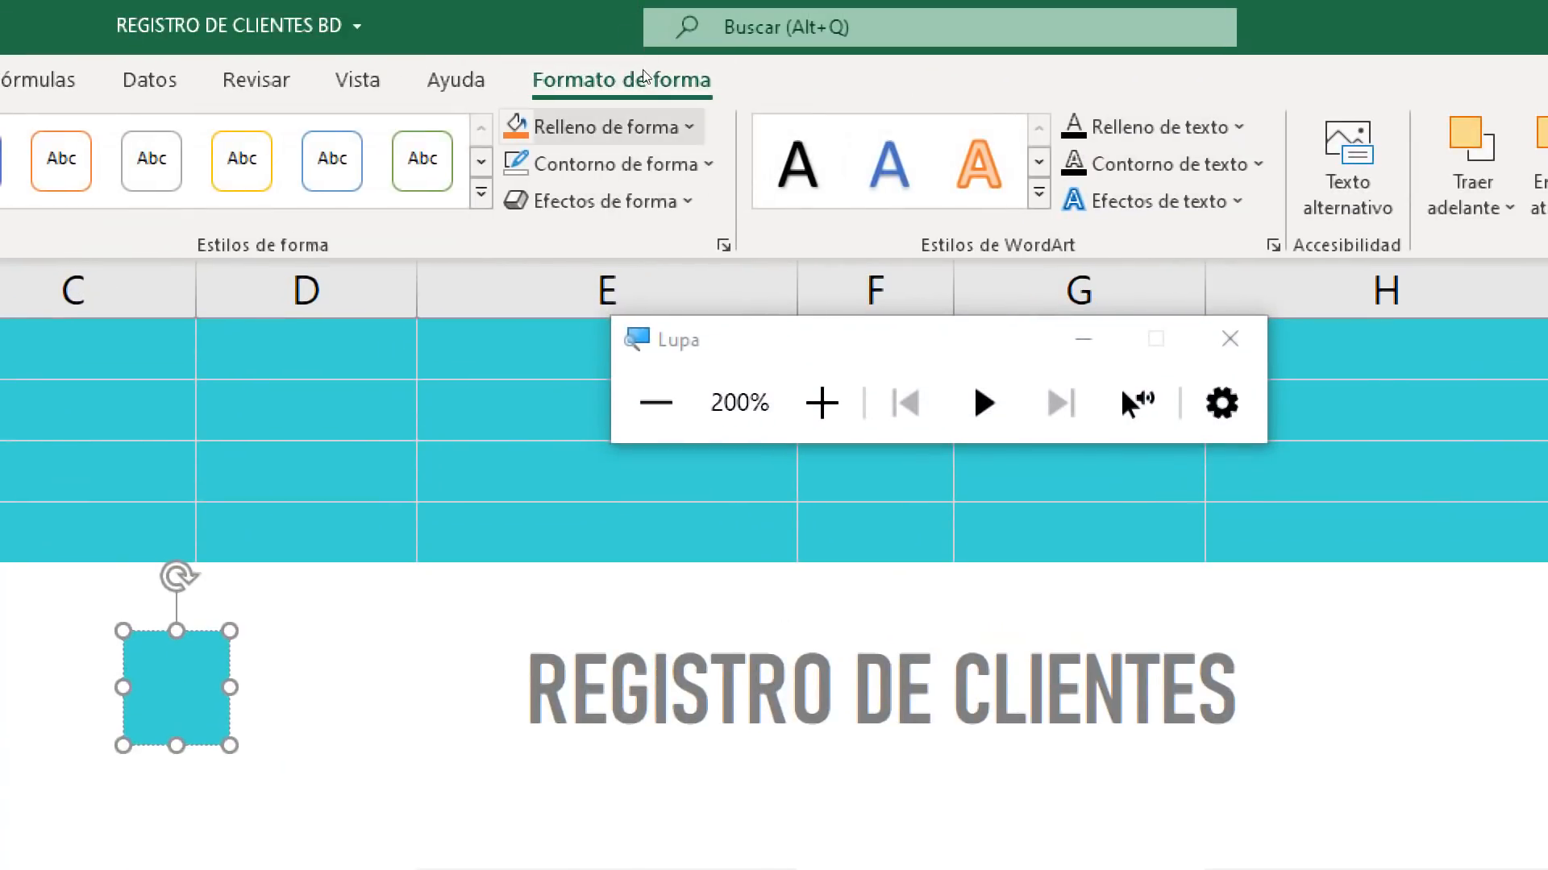
{"action": "left_click", "coordinate": [606, 127]}
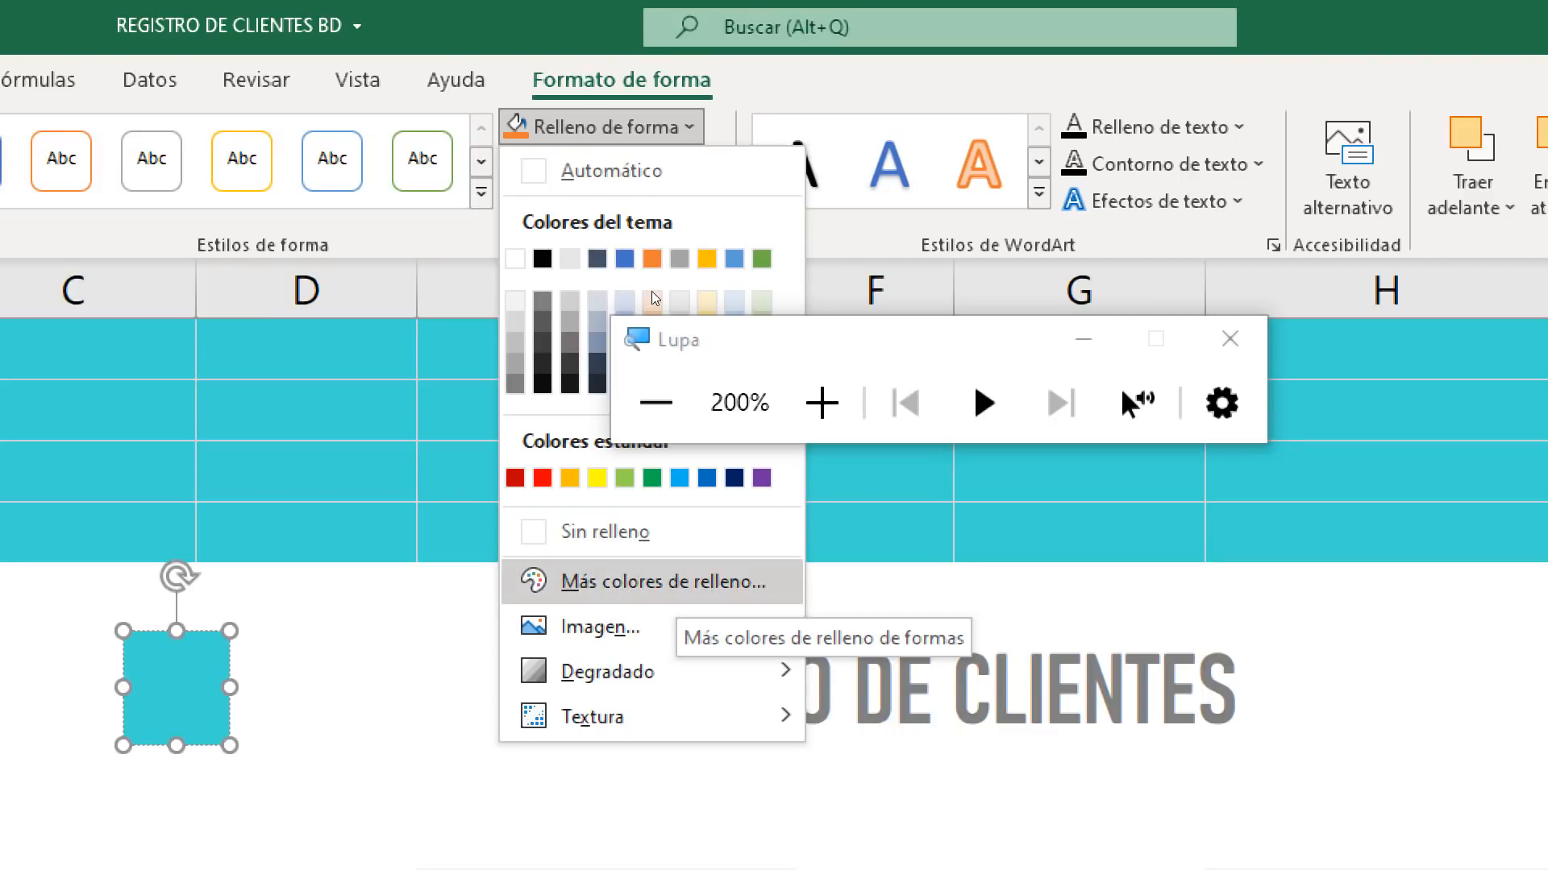
{"action": "left_click", "coordinate": [675, 583]}
{"action": "key", "text": "super+Escape"}
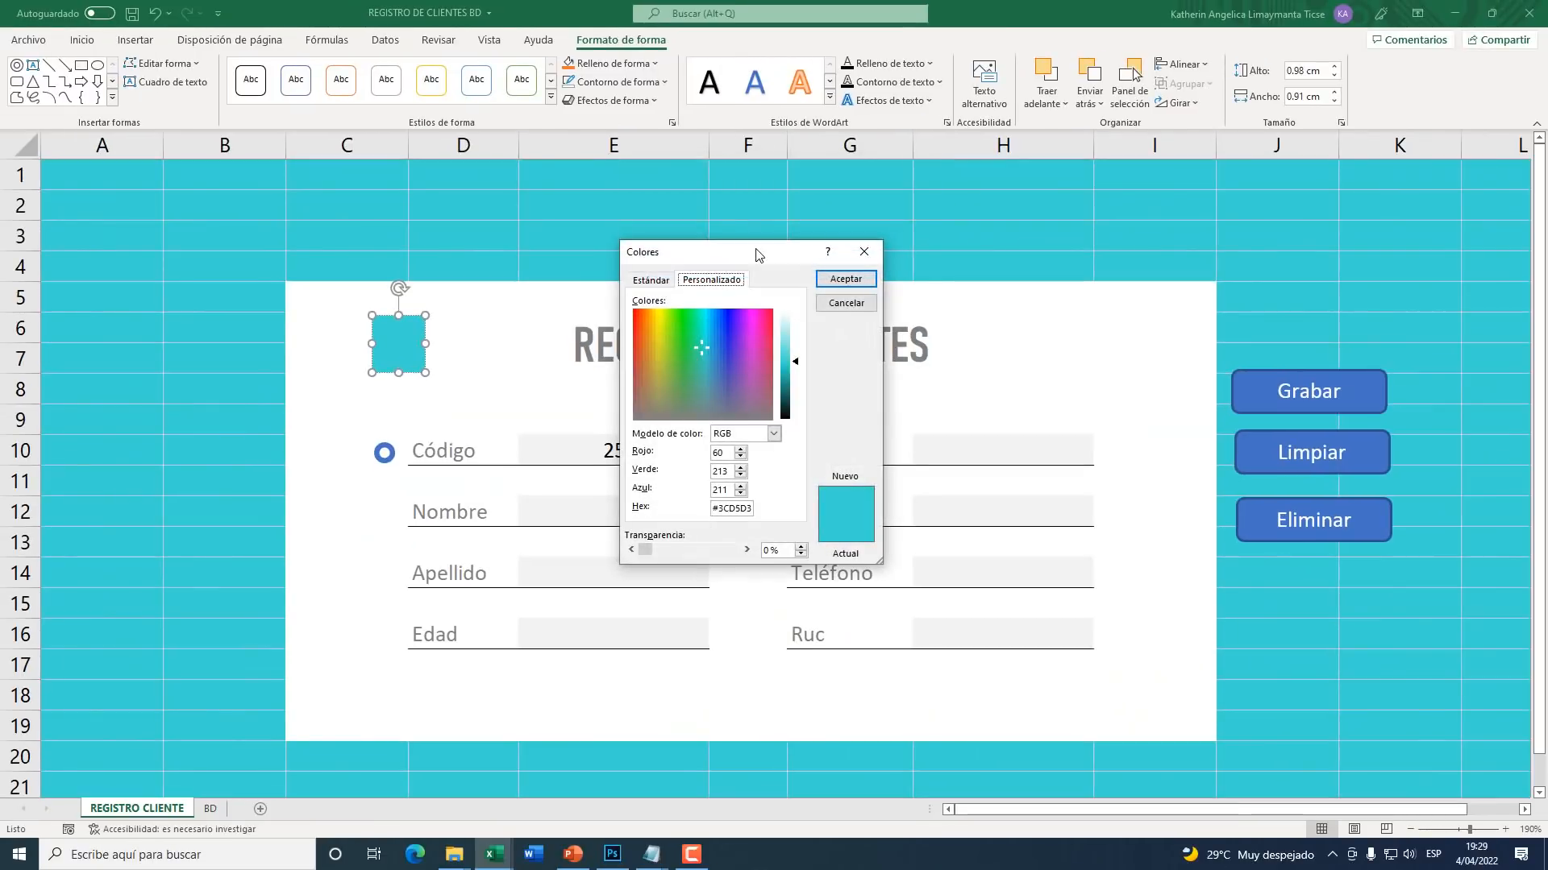
{"action": "left_click_drag", "start_coordinate": [756, 255], "coordinate": [532, 134]}
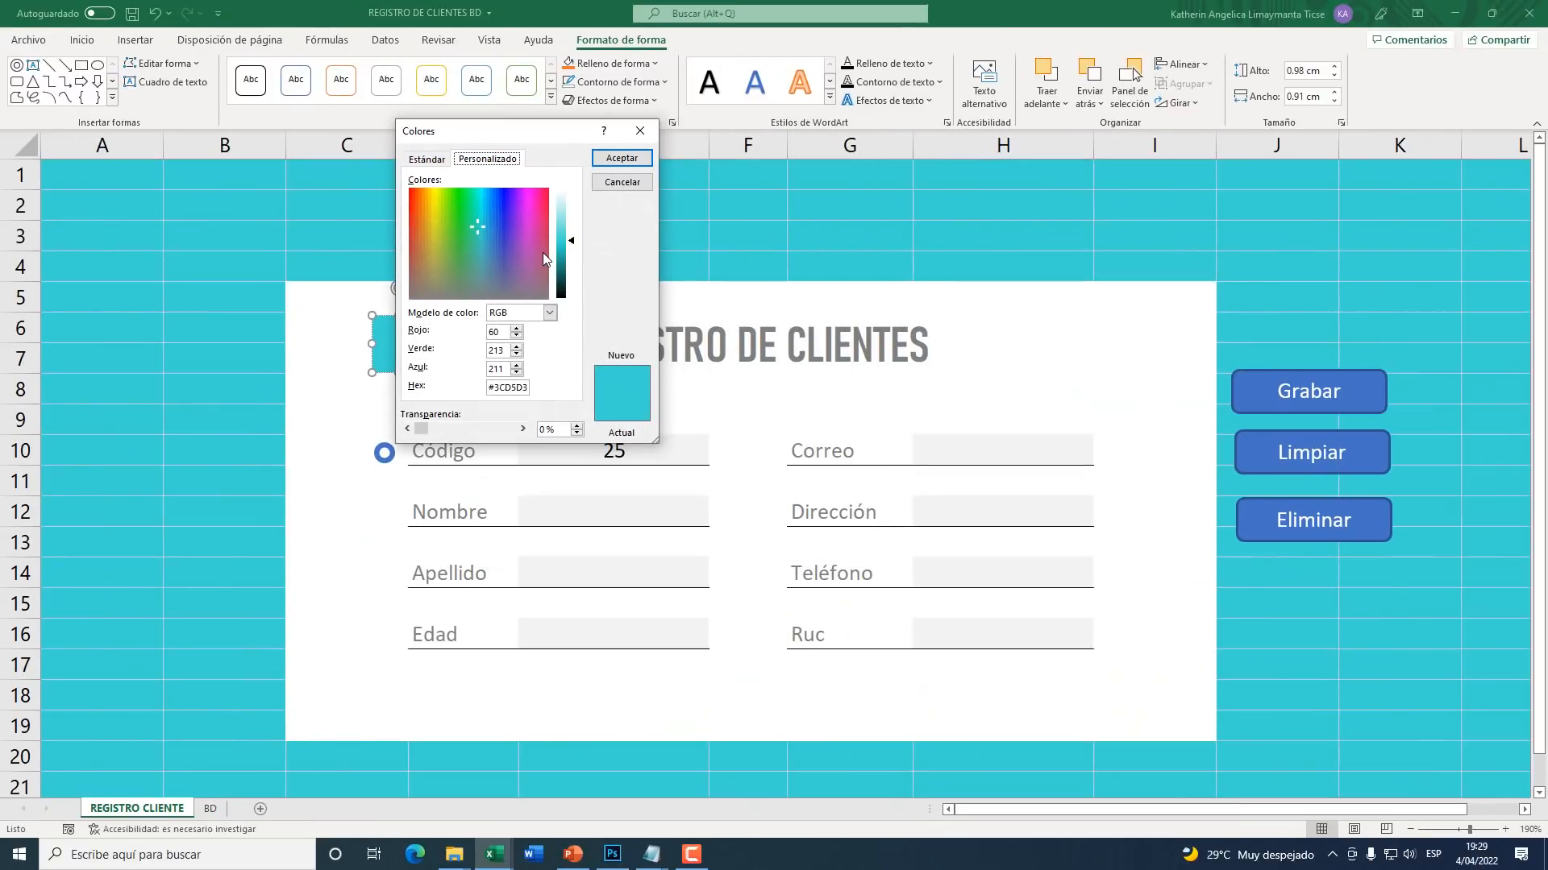
{"action": "key", "text": "super+plus"}
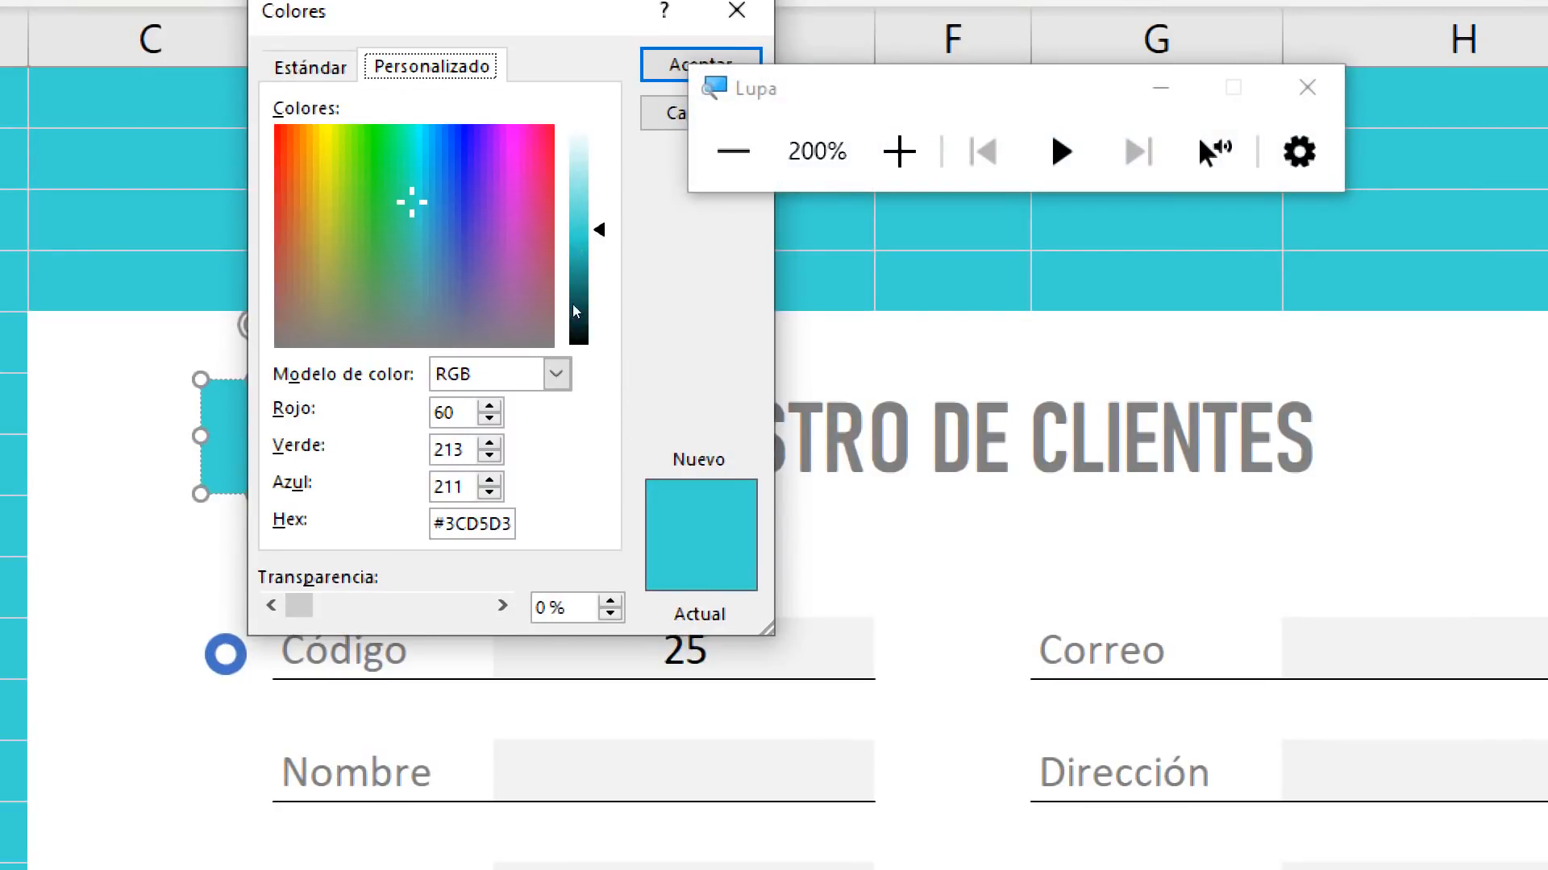
{"action": "left_click", "coordinate": [733, 151]}
{"action": "key", "text": "super+Escape"}
{"action": "left_click", "coordinate": [621, 157]}
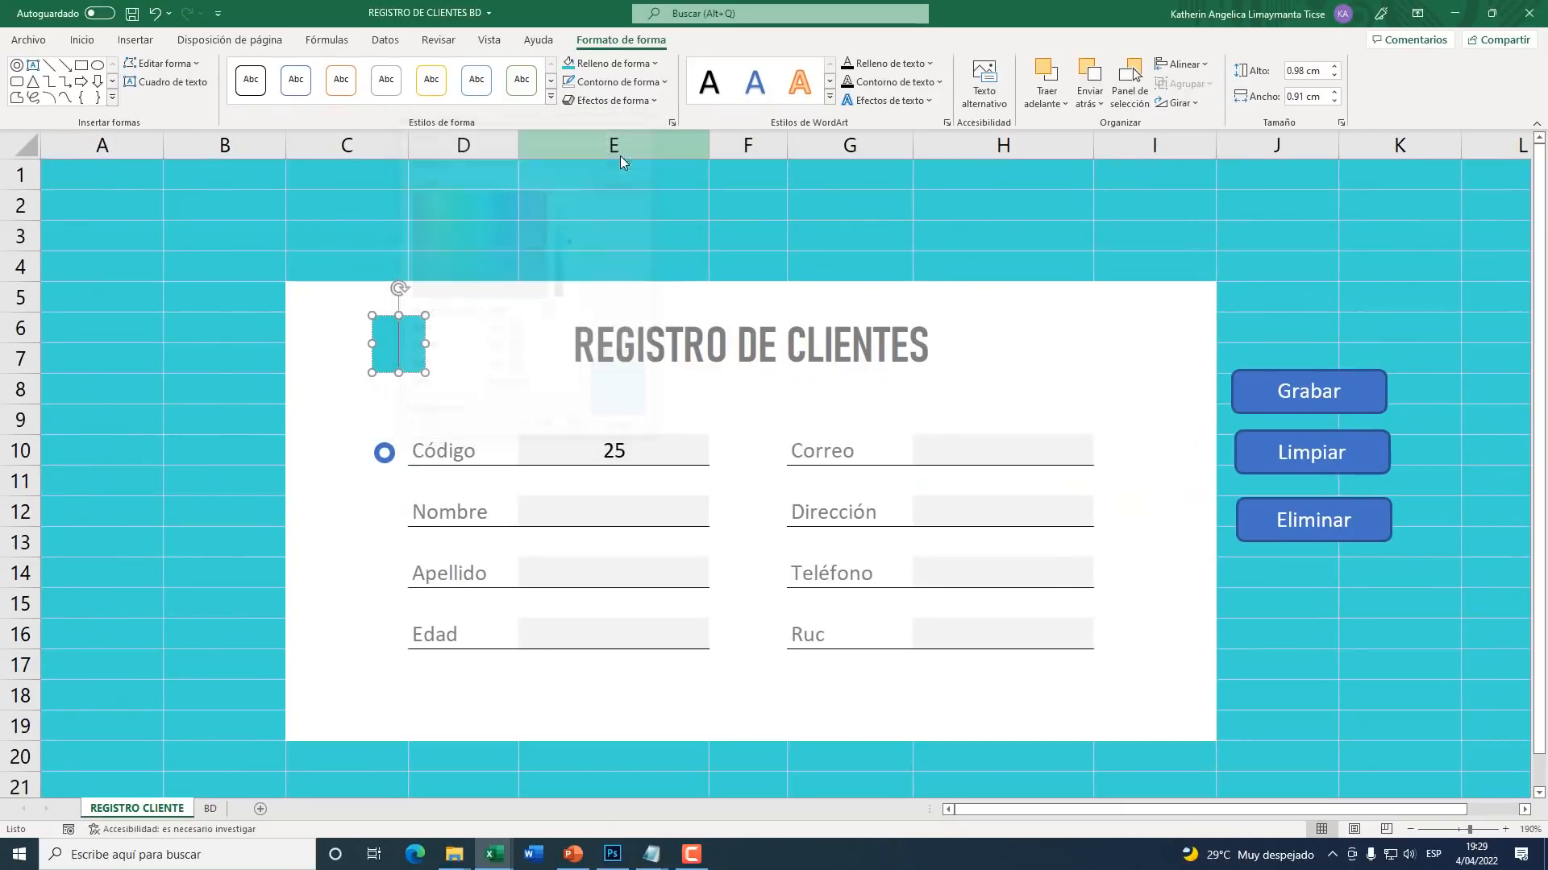
{"action": "key", "text": "Escape"}
Step: Fill the ring beside Código with the recent turquoise color
{"action": "left_click", "coordinate": [387, 450]}
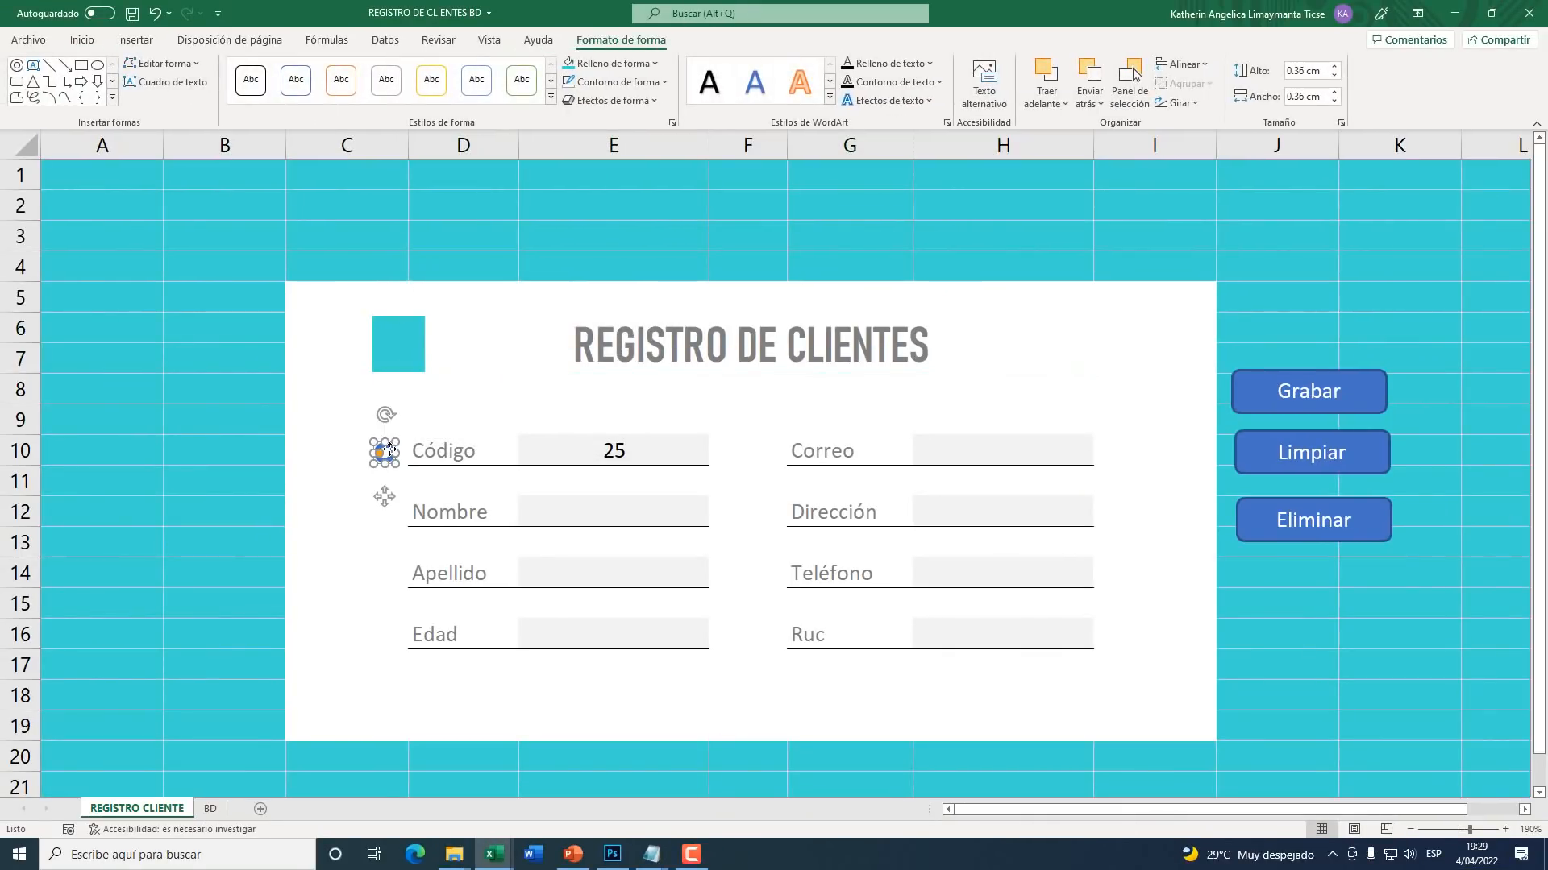
{"action": "key", "text": "super+plus"}
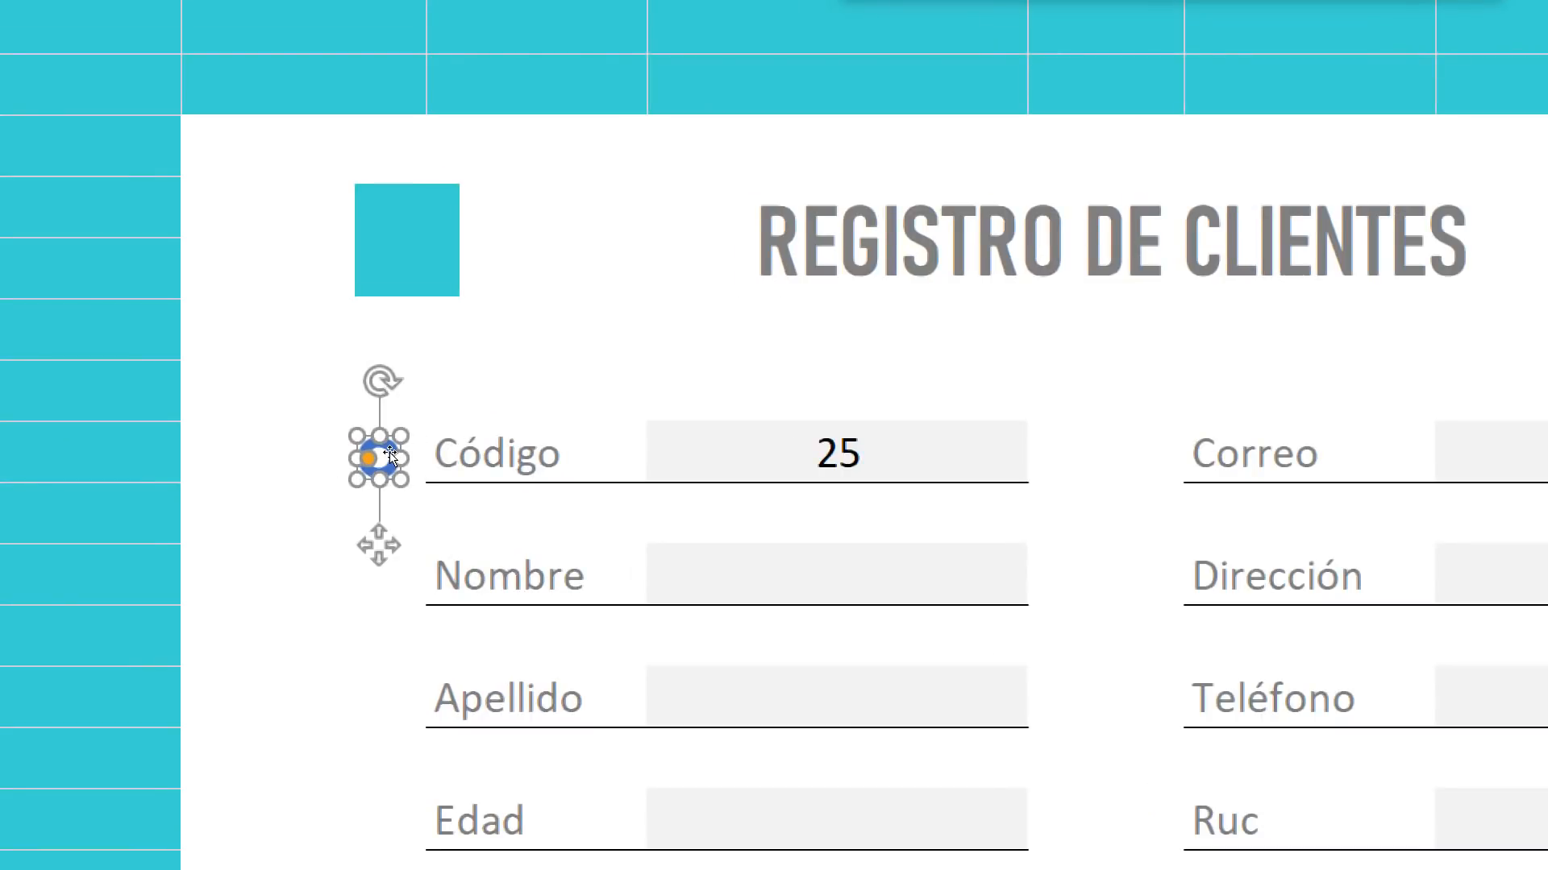
{"action": "key", "text": "super+Escape"}
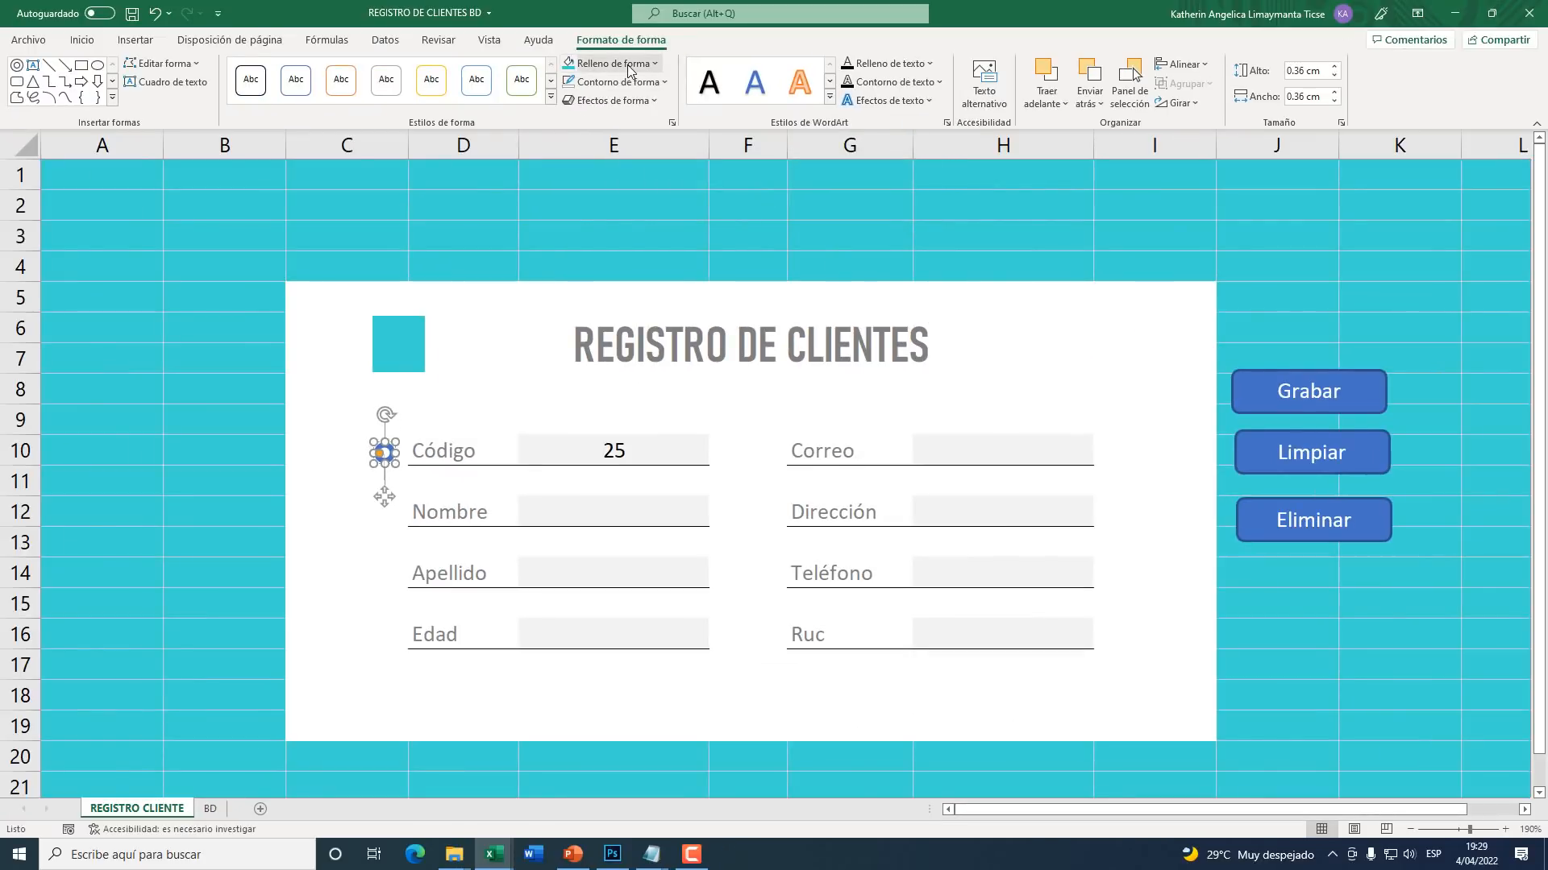
{"action": "left_click", "coordinate": [630, 70]}
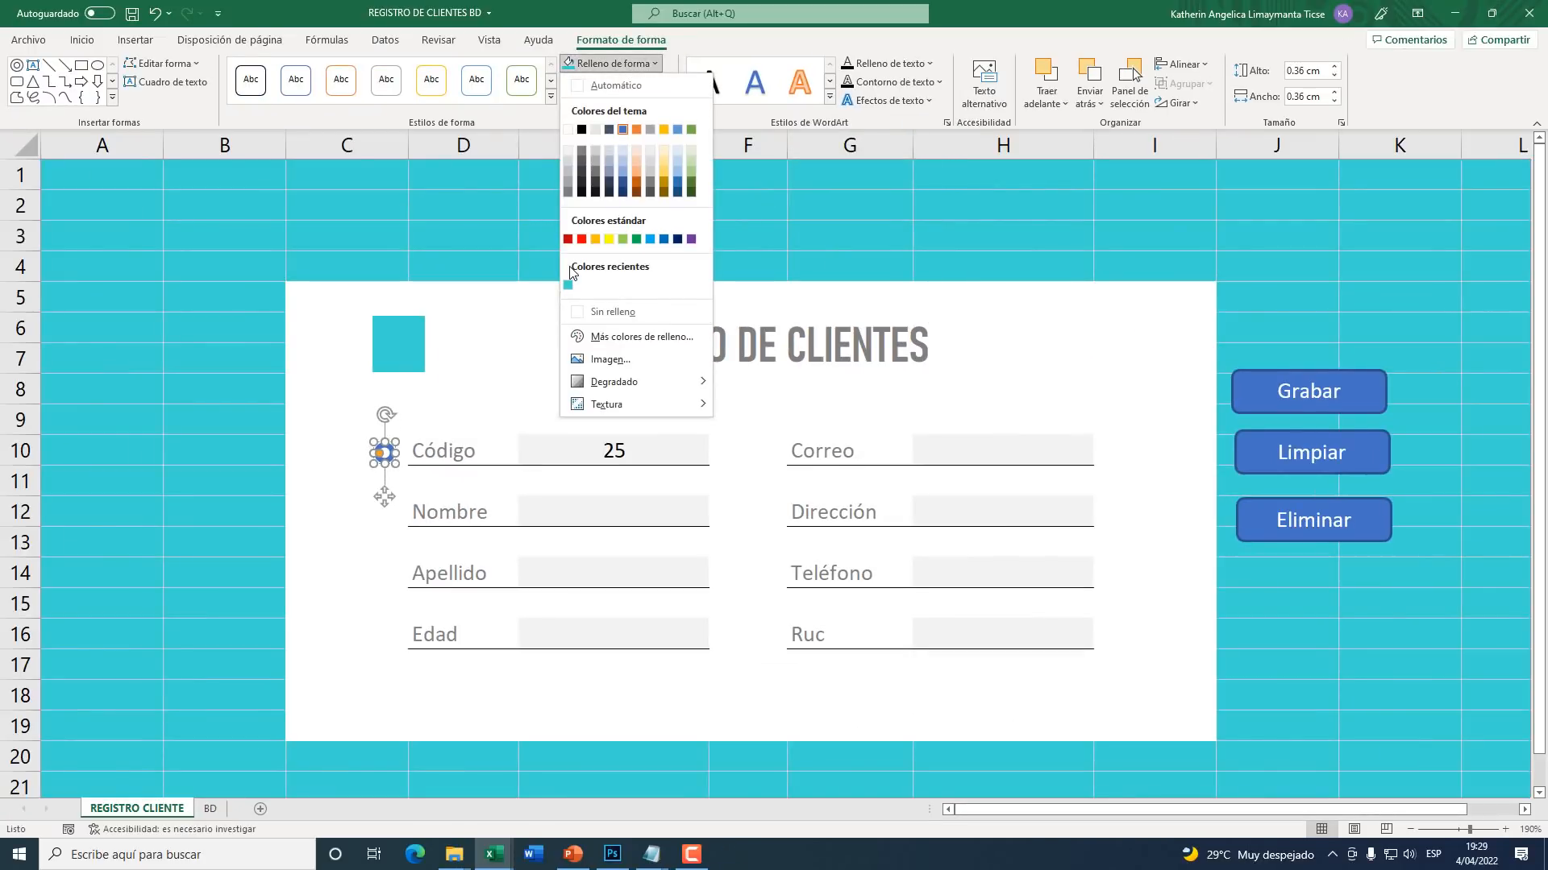
{"action": "key", "text": "super+plus"}
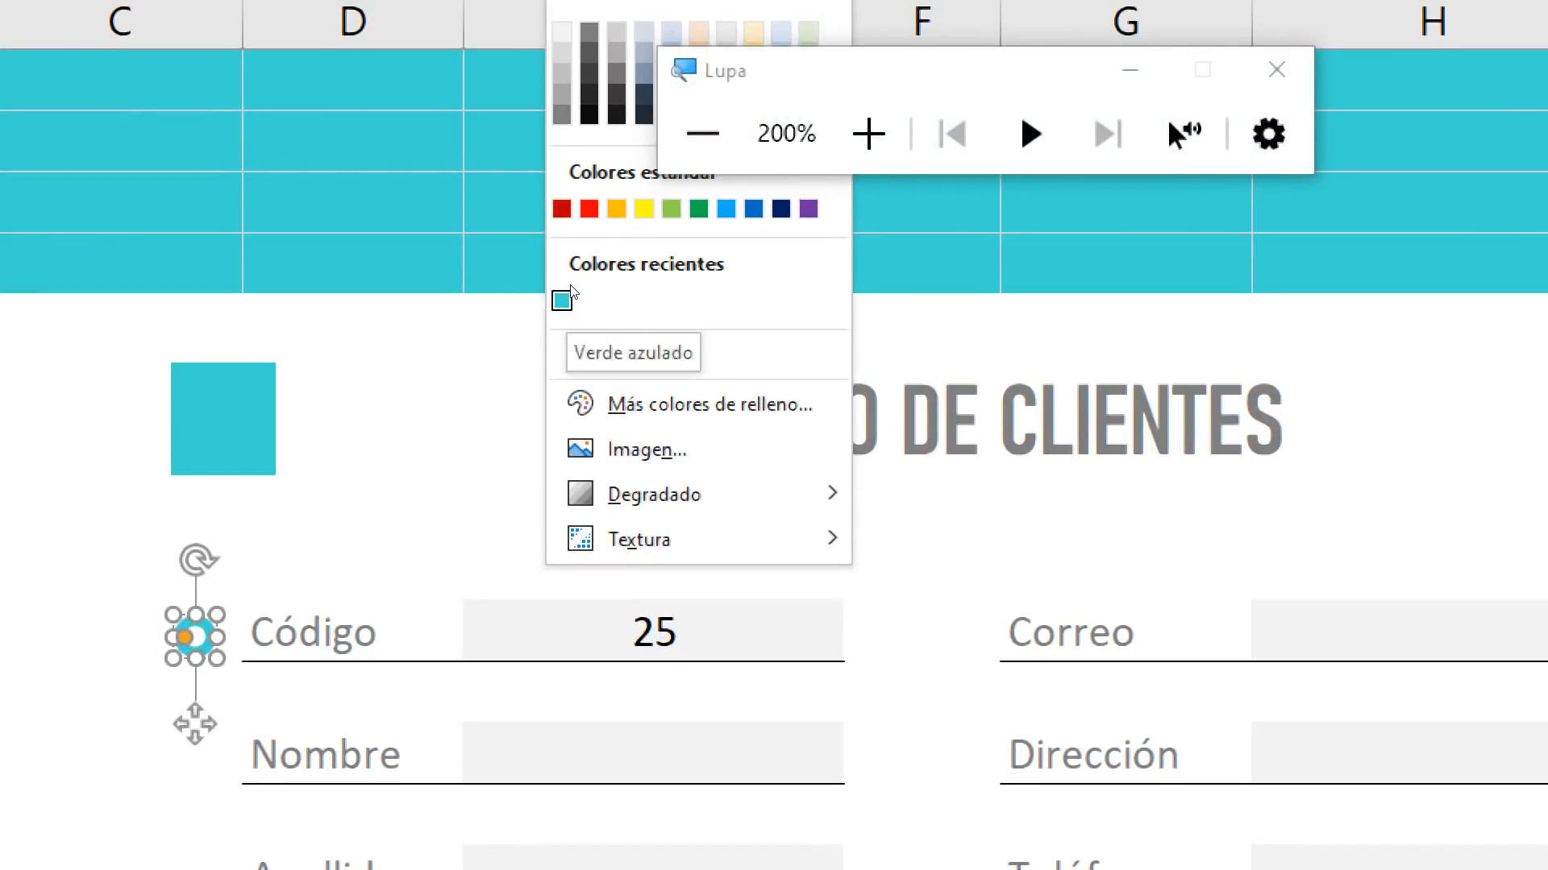
{"action": "left_click", "coordinate": [563, 299]}
{"action": "key", "text": "super+Escape"}
{"action": "key", "text": "ctrl+v"}
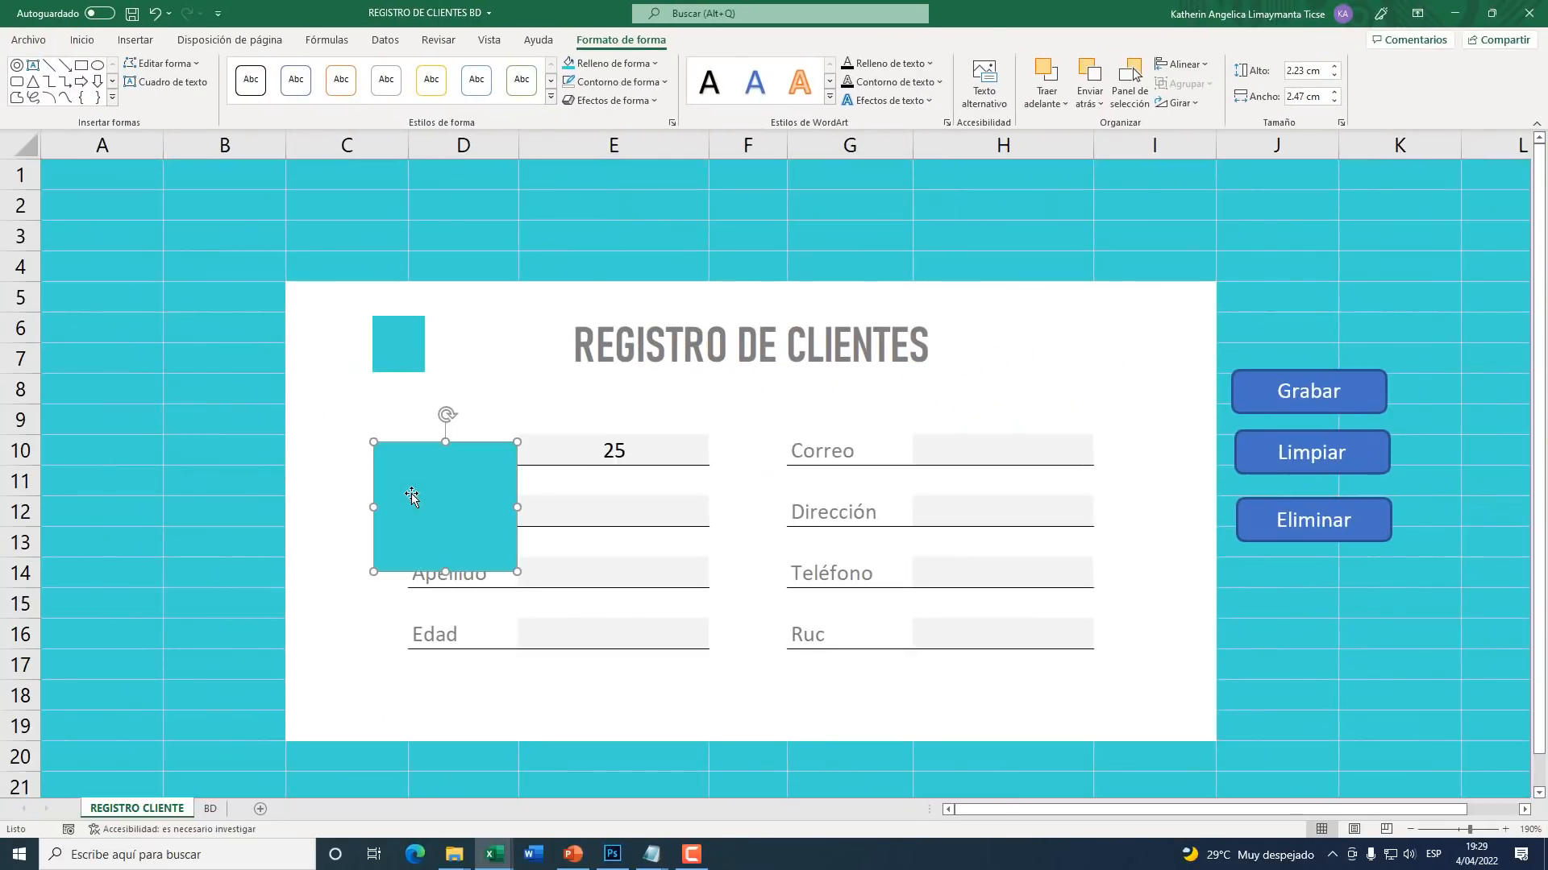
{"action": "key", "text": "ctrl+z"}
{"action": "left_click", "coordinate": [438, 425]}
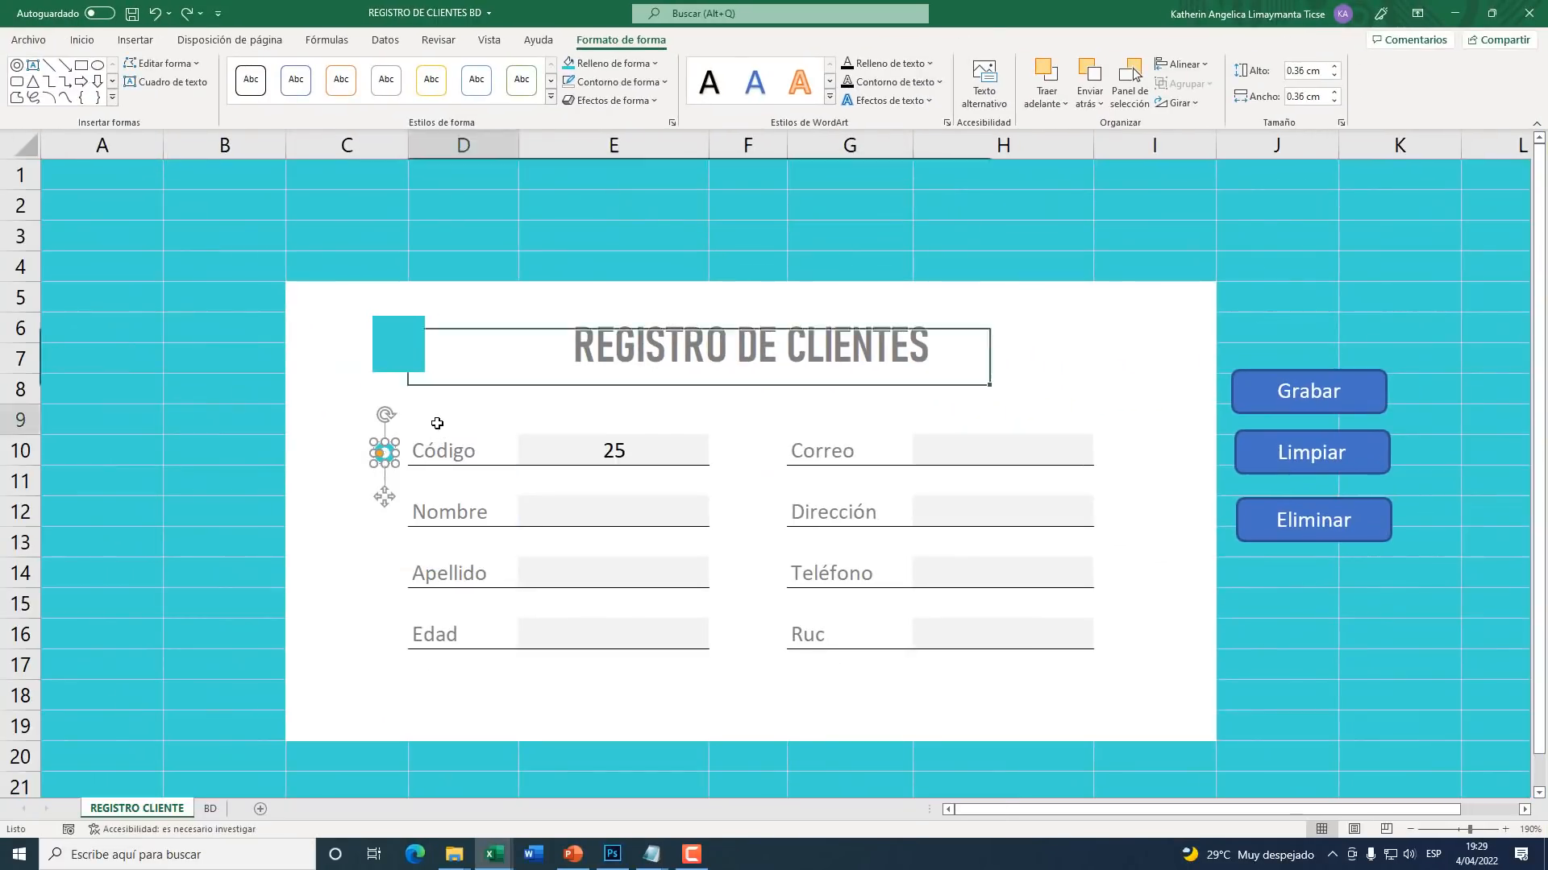
Step: Duplicate the turquoise ring and place copies beside Nombre, Apellido and Edad
{"action": "left_click", "coordinate": [385, 451]}
{"action": "key", "text": "ctrl+d"}
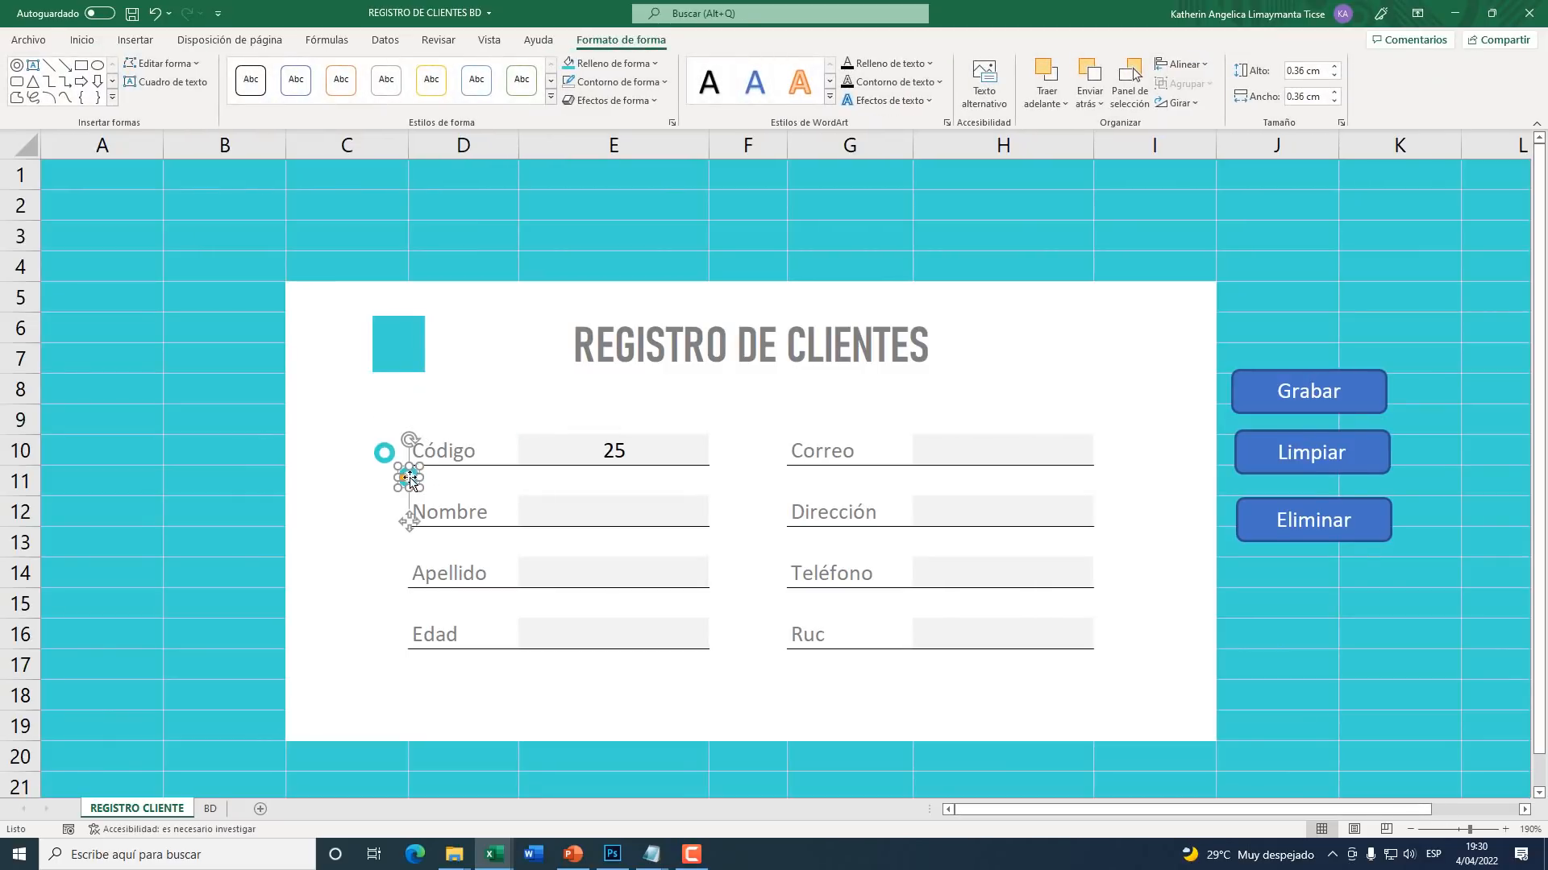
{"action": "left_click_drag", "start_coordinate": [403, 475], "coordinate": [378, 516]}
{"action": "key", "text": "ctrl+d"}
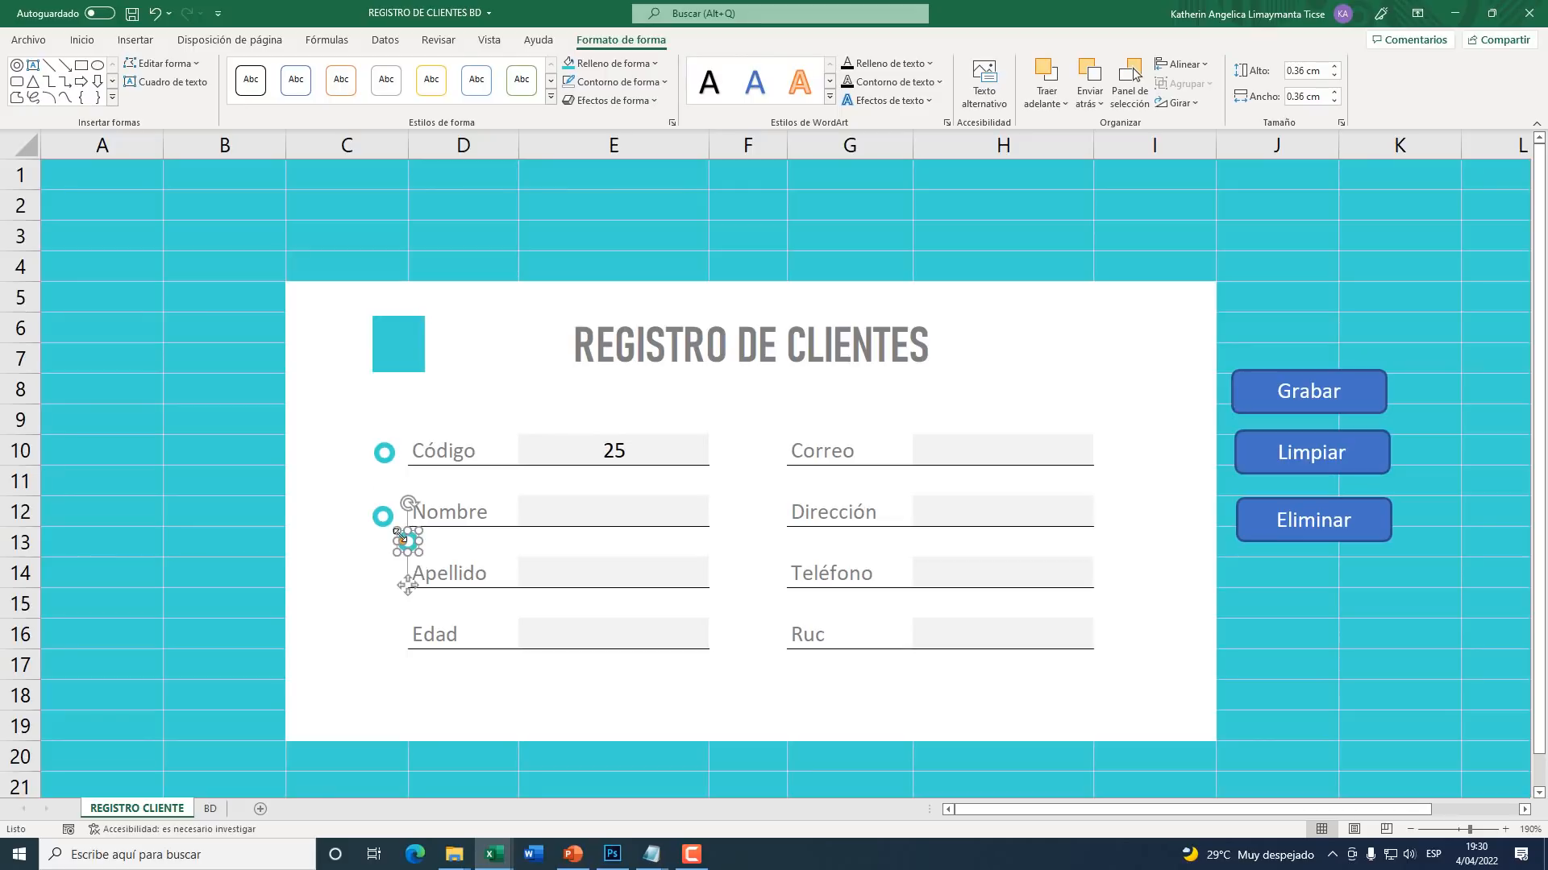
{"action": "left_click_drag", "start_coordinate": [405, 538], "coordinate": [384, 627]}
Step: Duplicate the ring again and place copies beside Correo, Dirección, Teléfono and Ruc
{"action": "key", "text": "ctrl+d"}
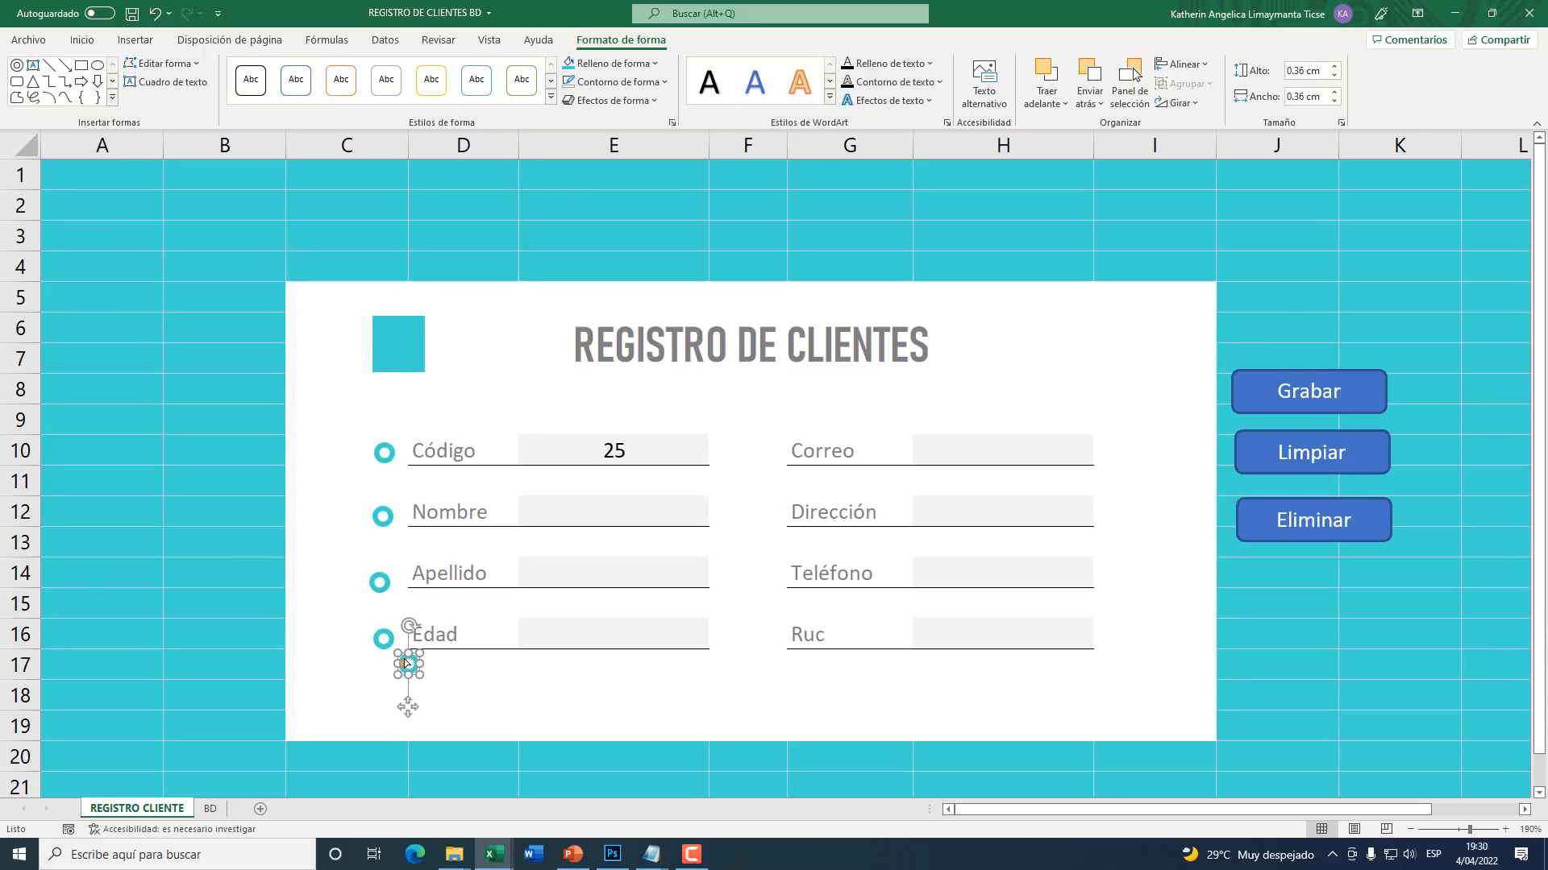
{"action": "left_click_drag", "start_coordinate": [403, 663], "coordinate": [759, 510]}
{"action": "key", "text": "ctrl+d"}
{"action": "key", "text": "ctrl+d"}
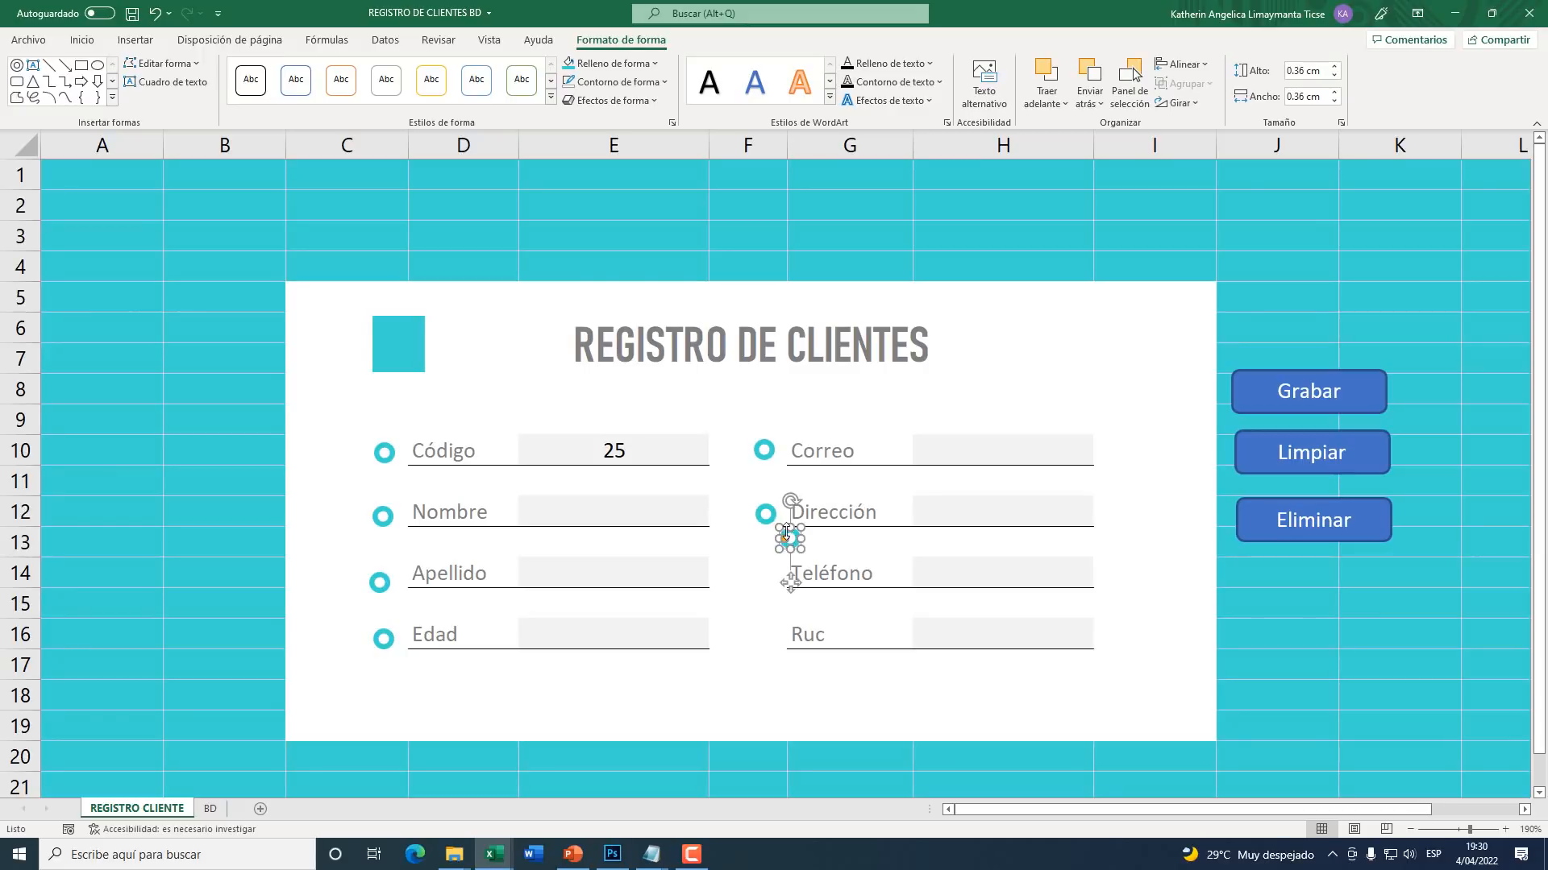
{"action": "left_click_drag", "start_coordinate": [781, 534], "coordinate": [758, 630]}
{"action": "key", "text": "ctrl+d"}
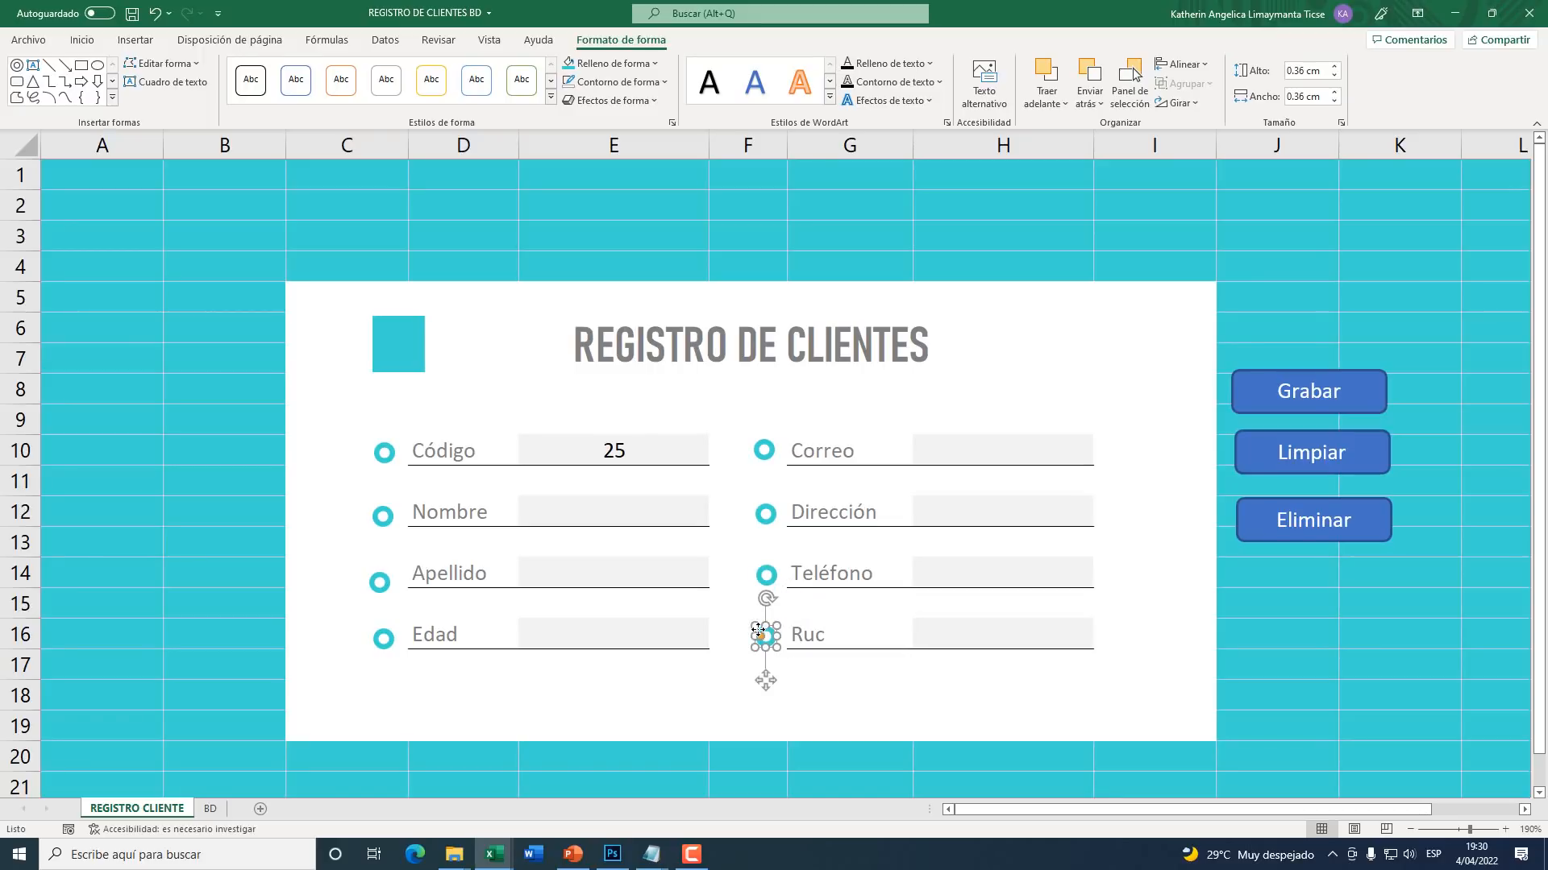
Step: Delete the turquoise square above Código from the form
{"action": "left_click", "coordinate": [393, 362]}
{"action": "left_click_drag", "start_coordinate": [392, 361], "coordinate": [452, 365]}
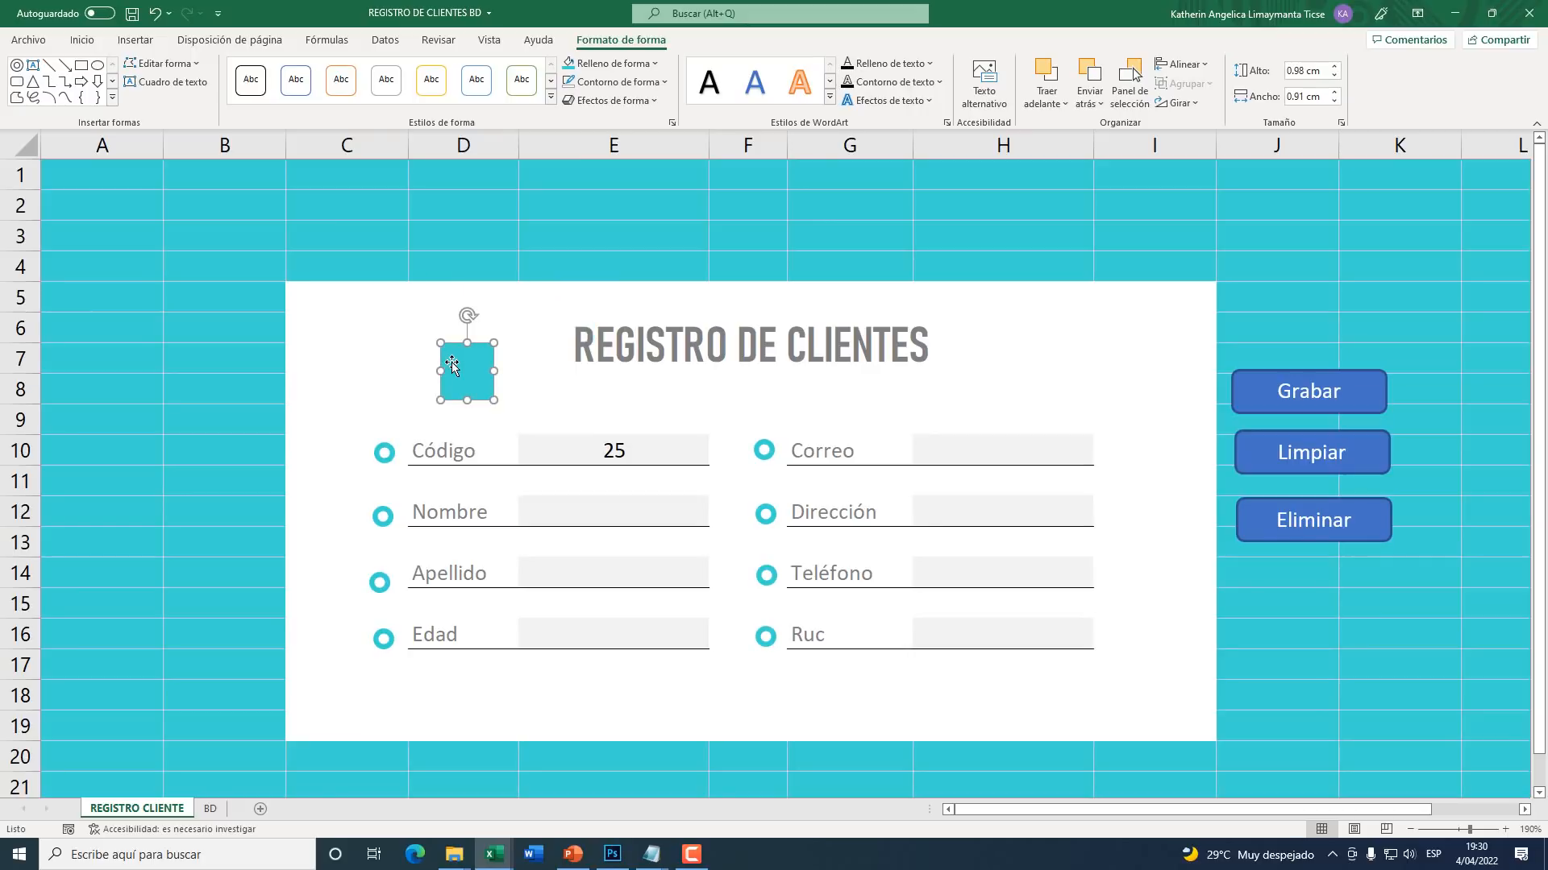
{"action": "key", "text": "Delete"}
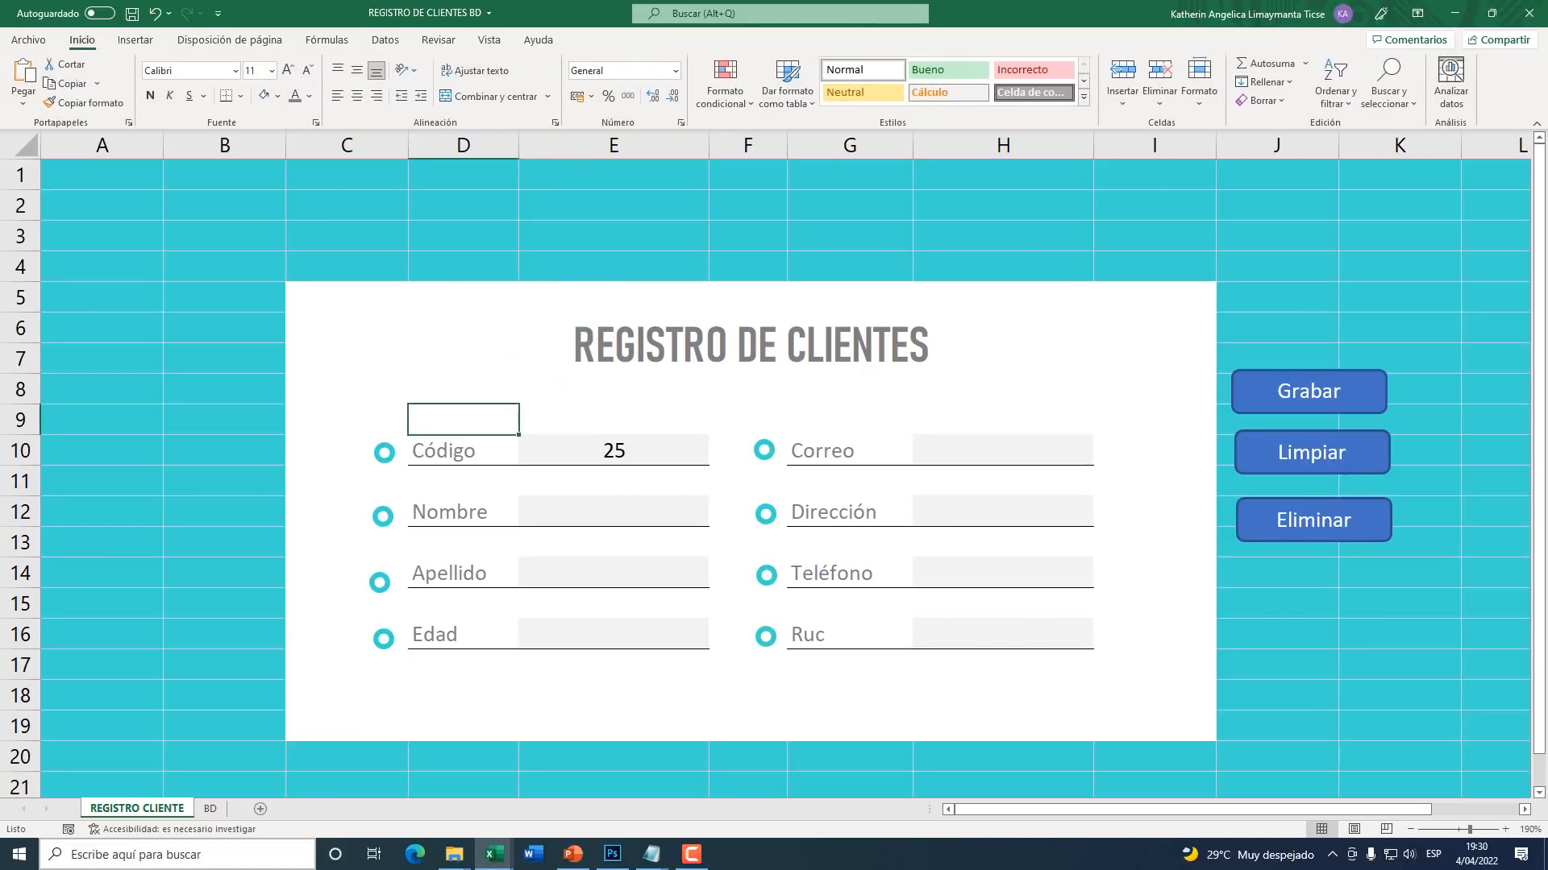
Step: Switch to PowerPoint, move the dark teal rectangle to the other side of the turquoise one and copy it
{"action": "left_click", "coordinate": [573, 854]}
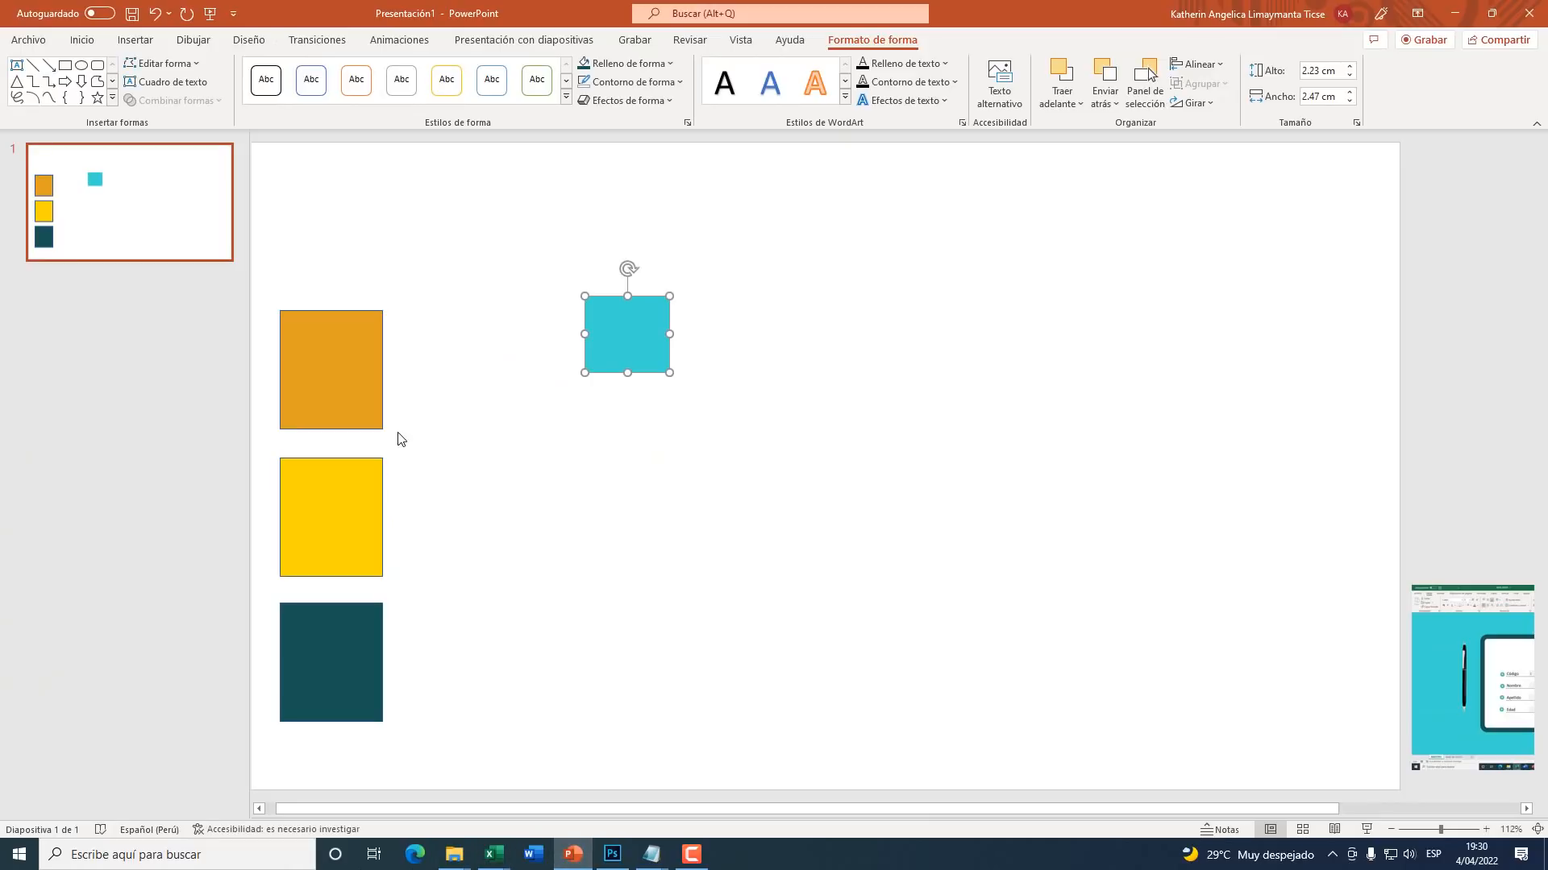
{"action": "left_click_drag", "start_coordinate": [332, 649], "coordinate": [993, 286]}
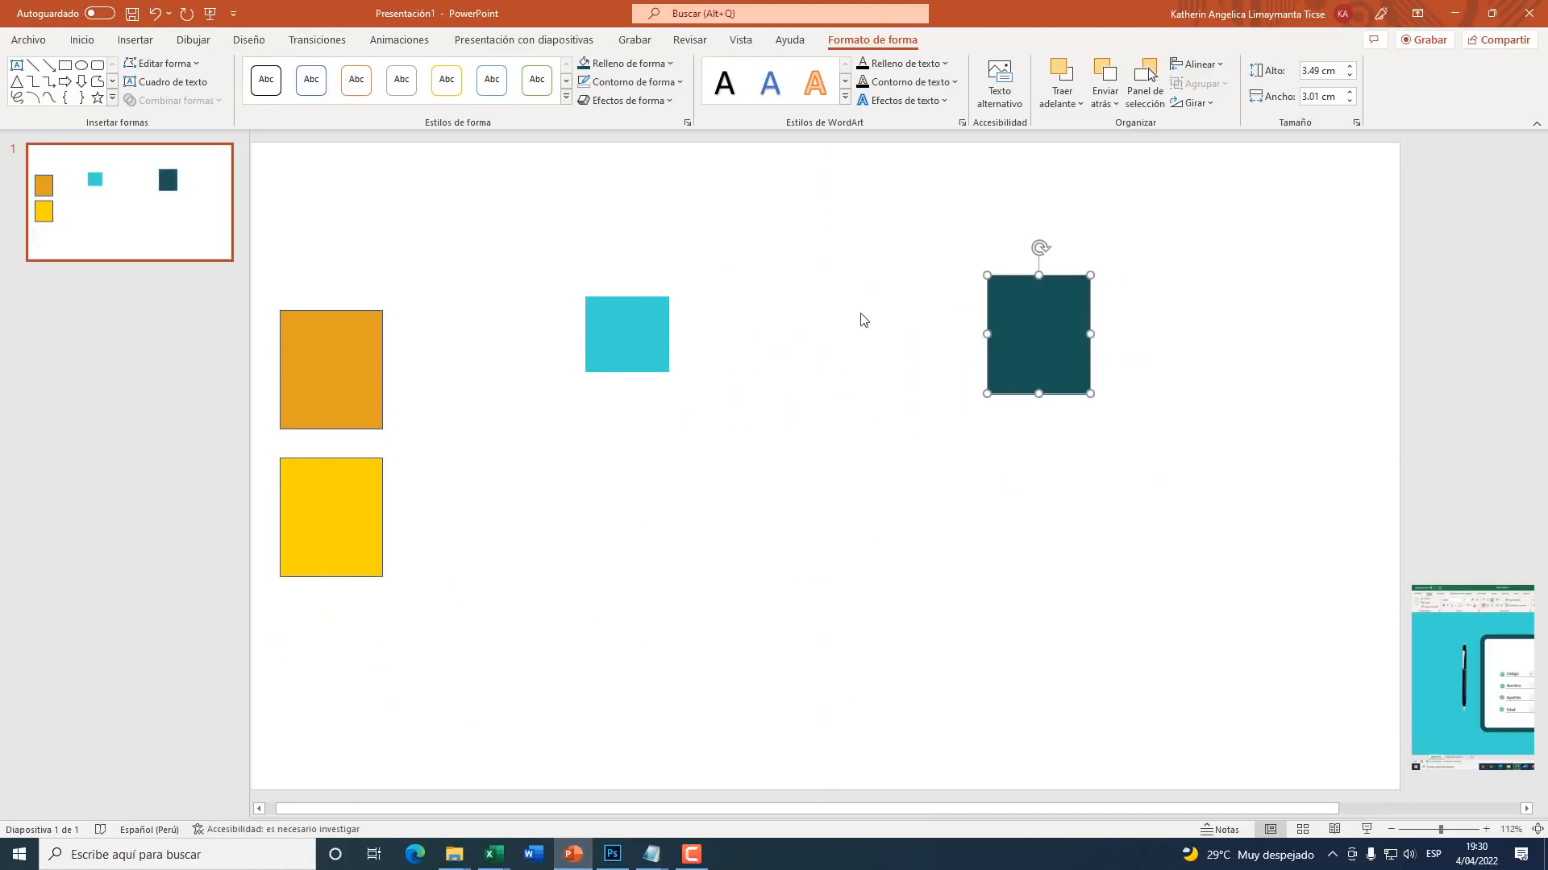
{"action": "key", "text": "ctrl+c"}
{"action": "mouse_move", "coordinate": [494, 855]}
{"action": "left_click", "coordinate": [568, 794]}
{"action": "key", "text": "ctrl+v"}
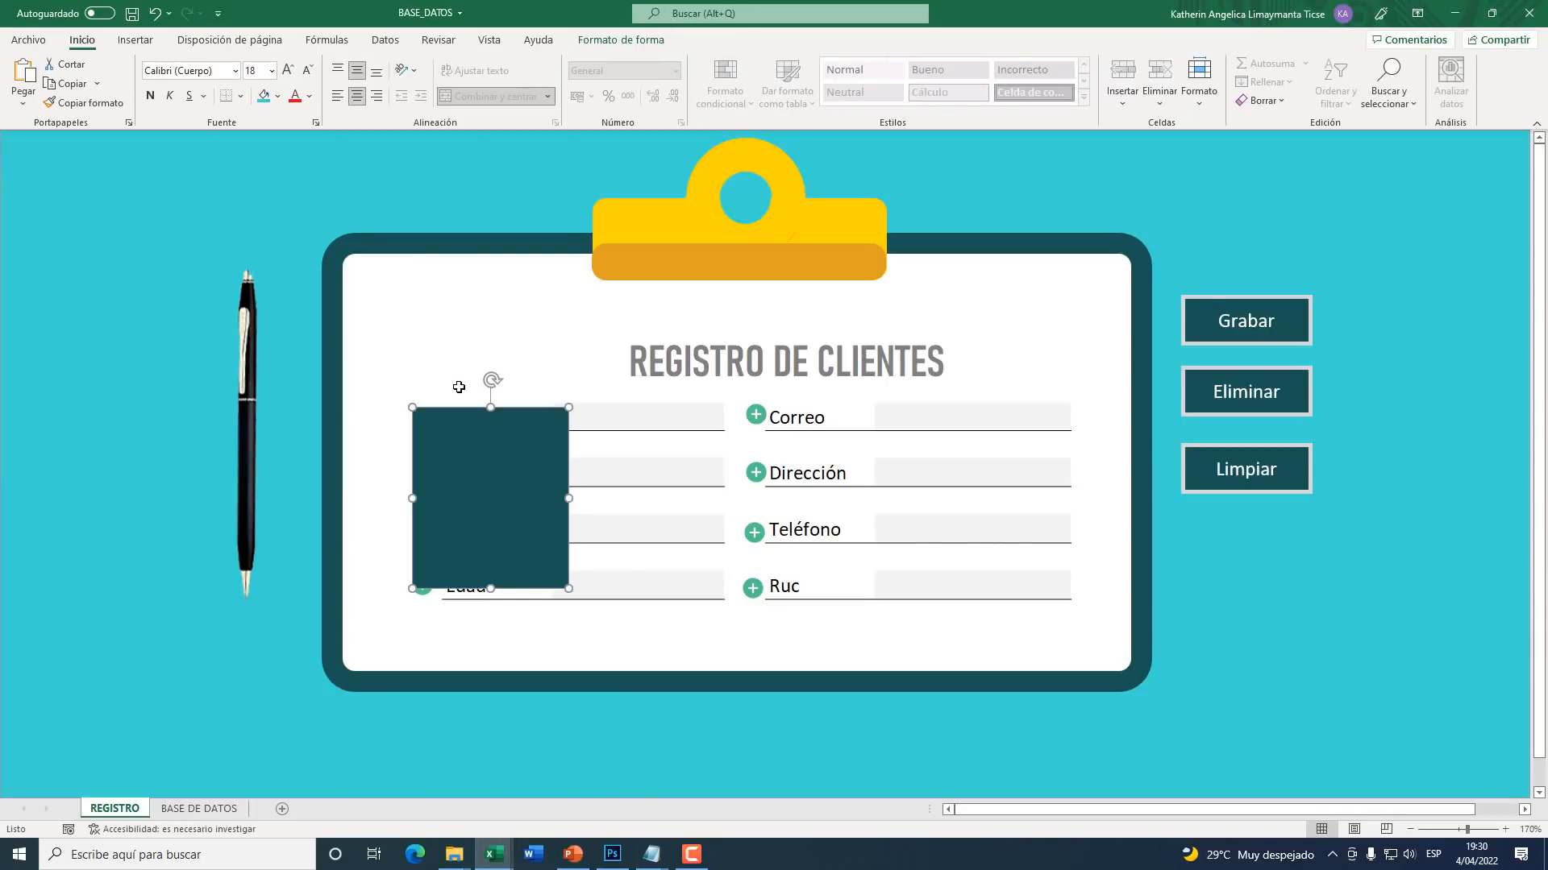
{"action": "key", "text": "ctrl+z"}
Step: Paste the dark teal rectangle into the REGISTRO DE CLIENTES BD sheet, shrink it to about 1.31 cm by 1.5 cm and place it across columns A and B
{"action": "left_click", "coordinate": [450, 750]}
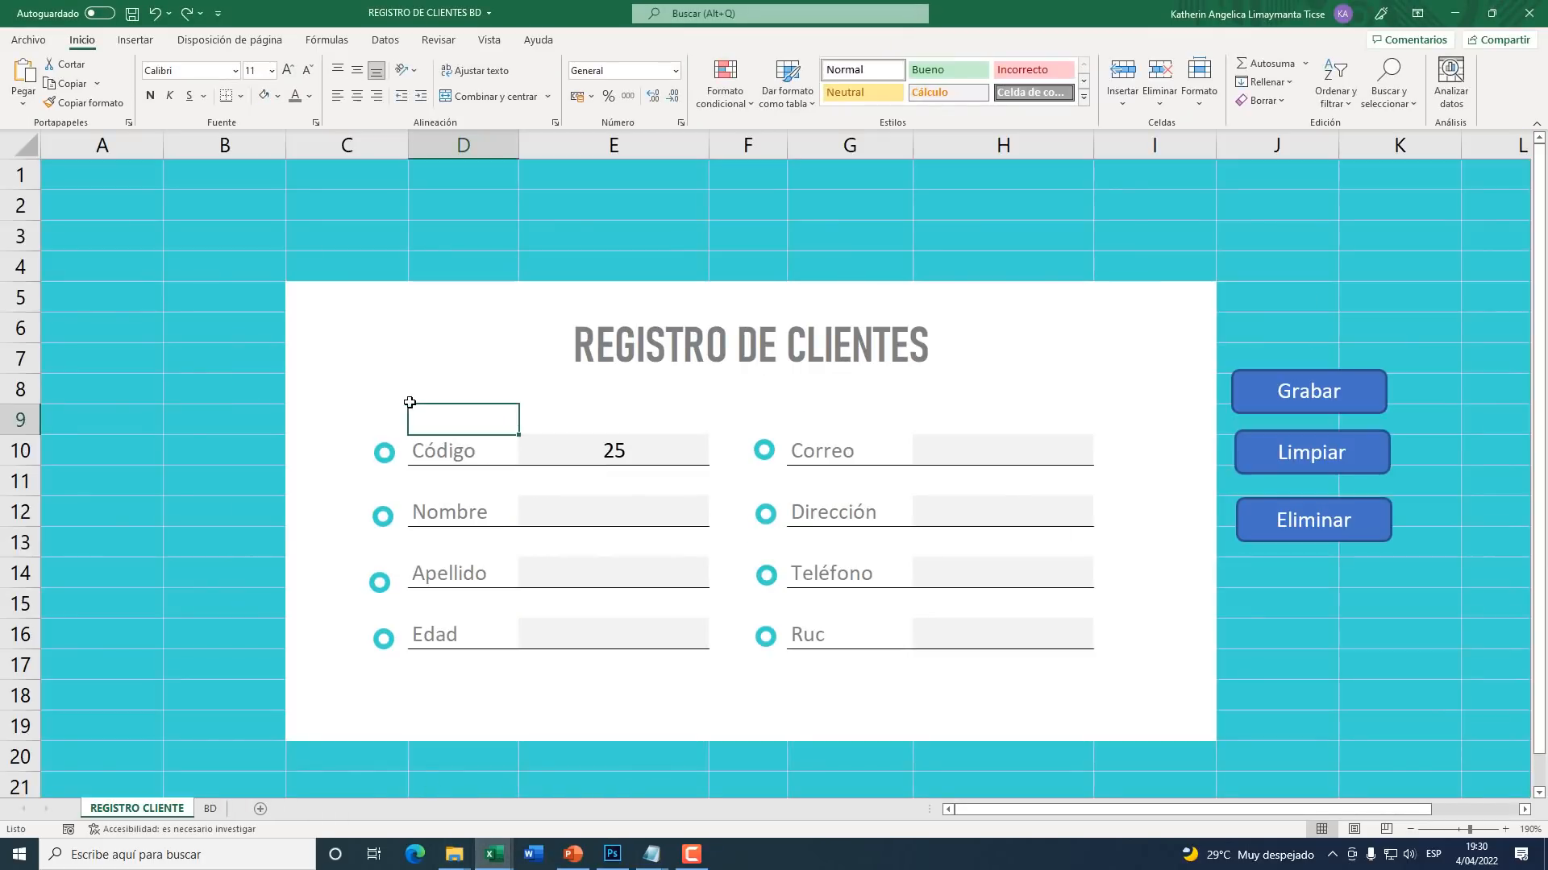
{"action": "key", "text": "ctrl+v"}
{"action": "left_click_drag", "start_coordinate": [484, 423], "coordinate": [188, 284]}
{"action": "left_click_drag", "start_coordinate": [293, 398], "coordinate": [208, 273]}
{"action": "left_click_drag", "start_coordinate": [182, 226], "coordinate": [187, 287]}
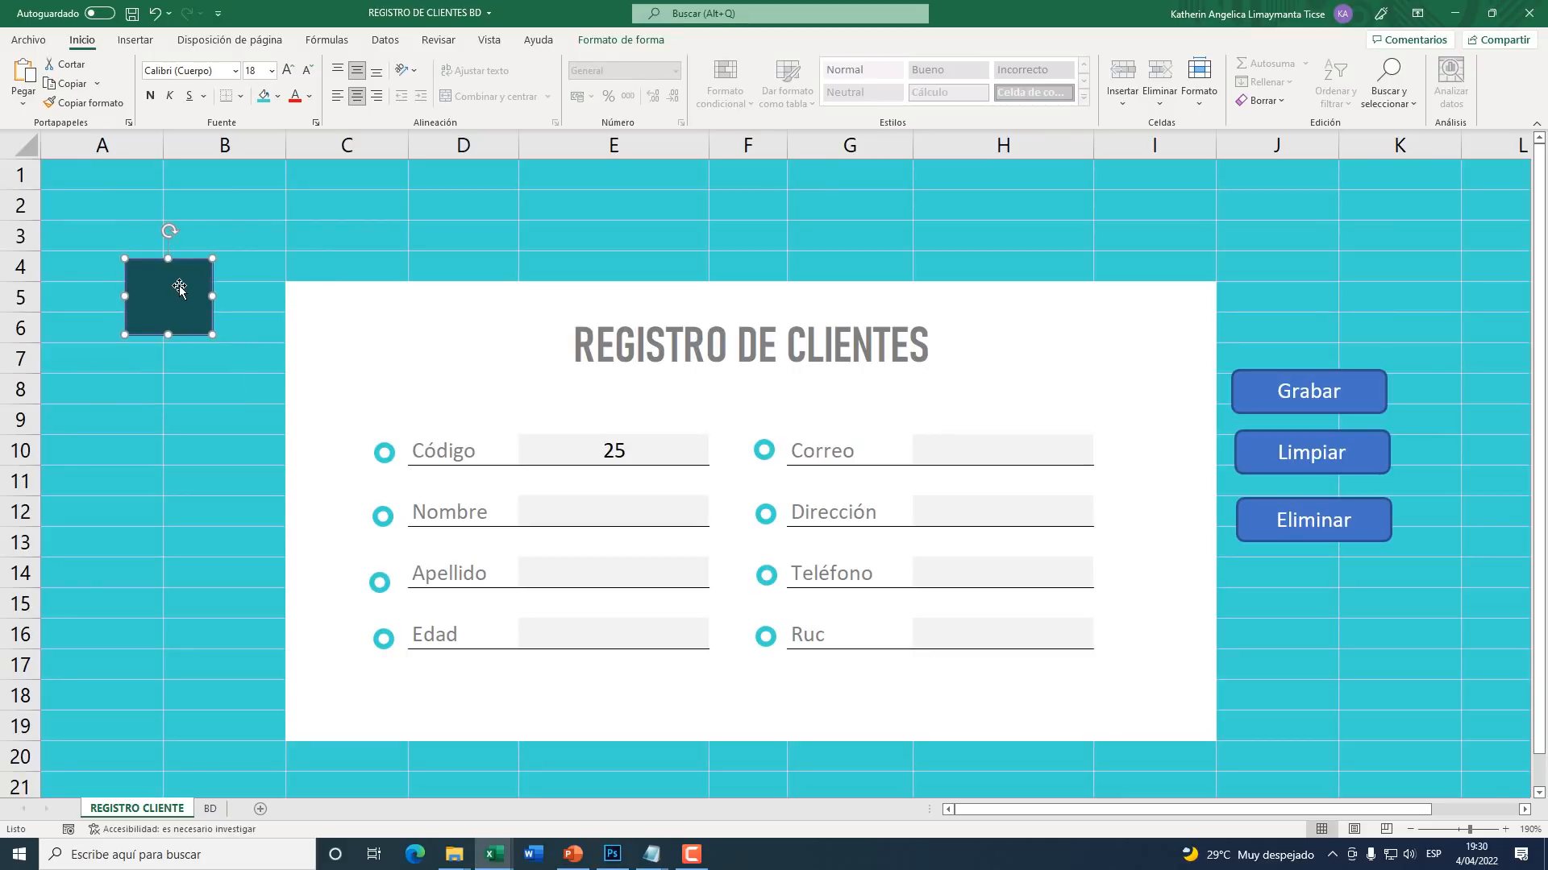
Step: Apply the dark teal rectangle's custom fill color #185455 through the more fill colors dialog to store it among recent colors
{"action": "key", "text": "super+plus"}
{"action": "left_click", "coordinate": [636, 45]}
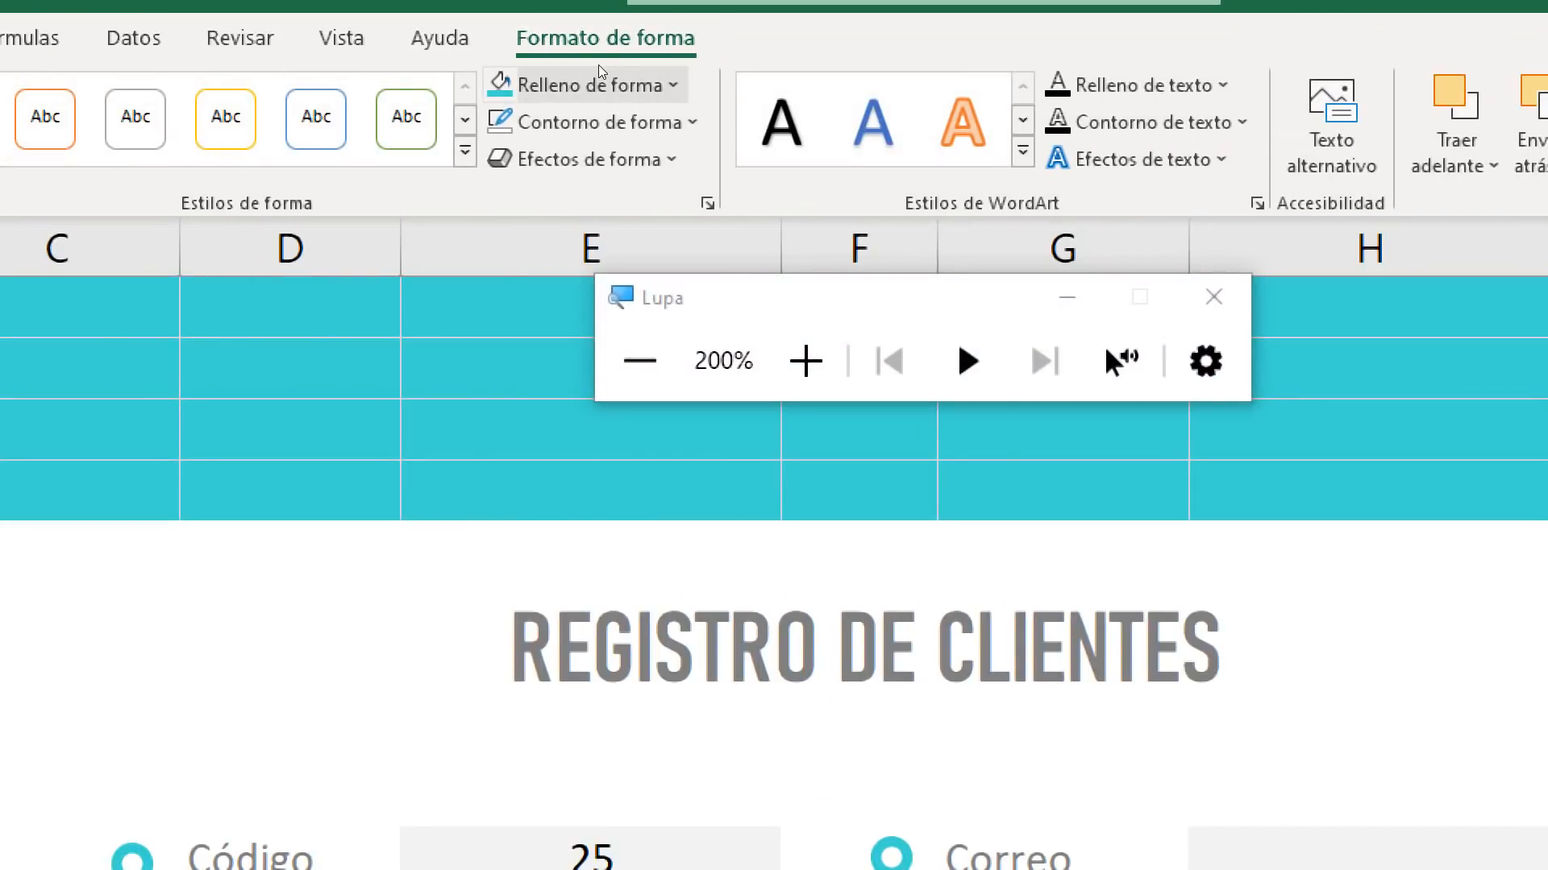
{"action": "left_click", "coordinate": [600, 76]}
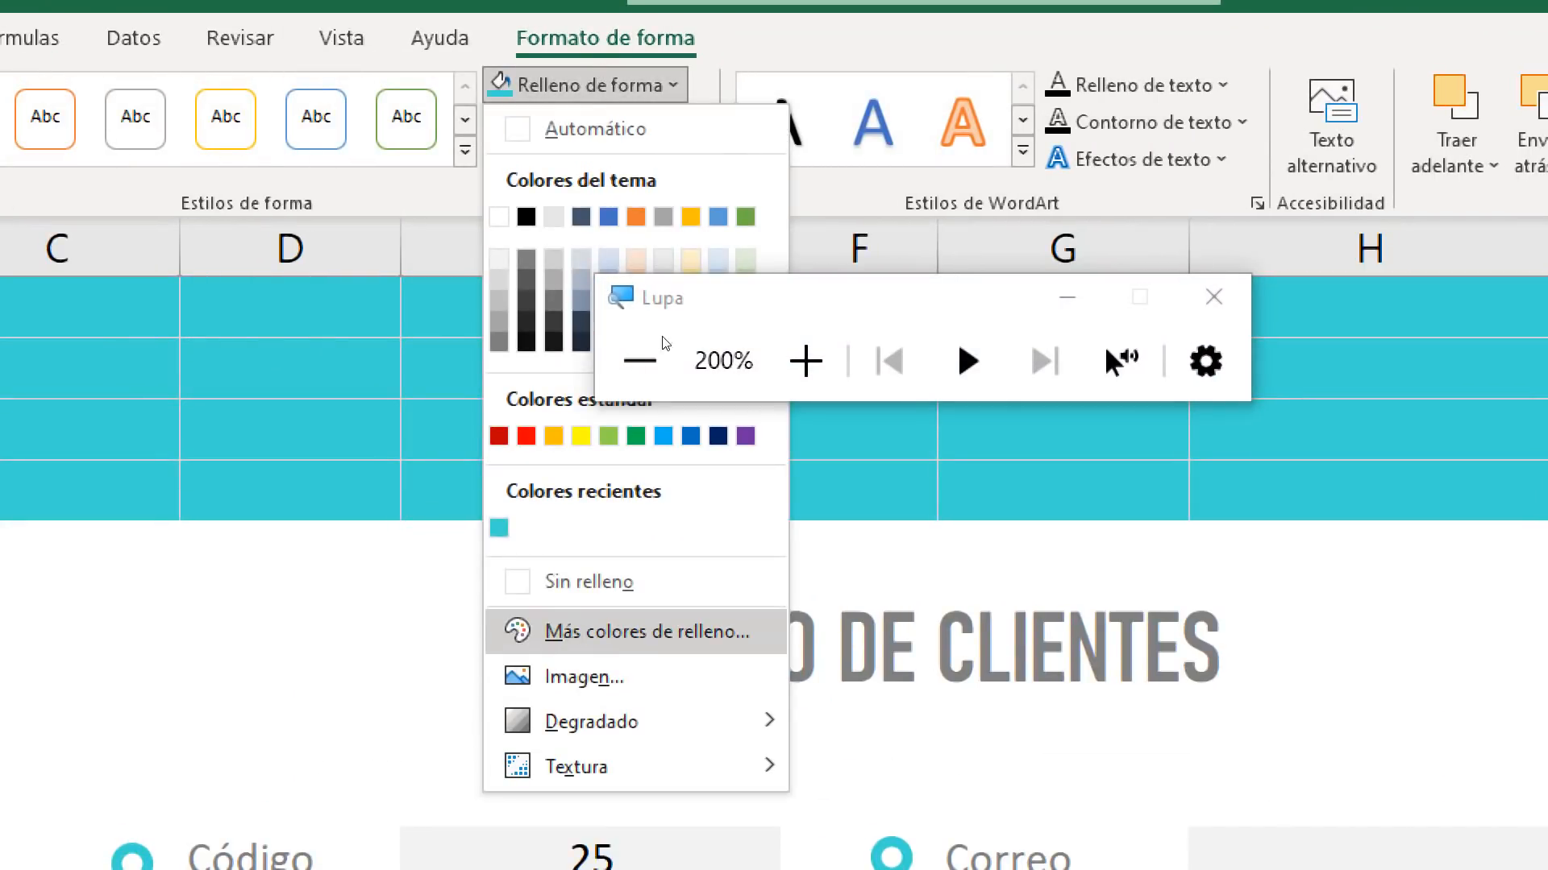
{"action": "left_click", "coordinate": [637, 631]}
{"action": "key", "text": "super+Escape"}
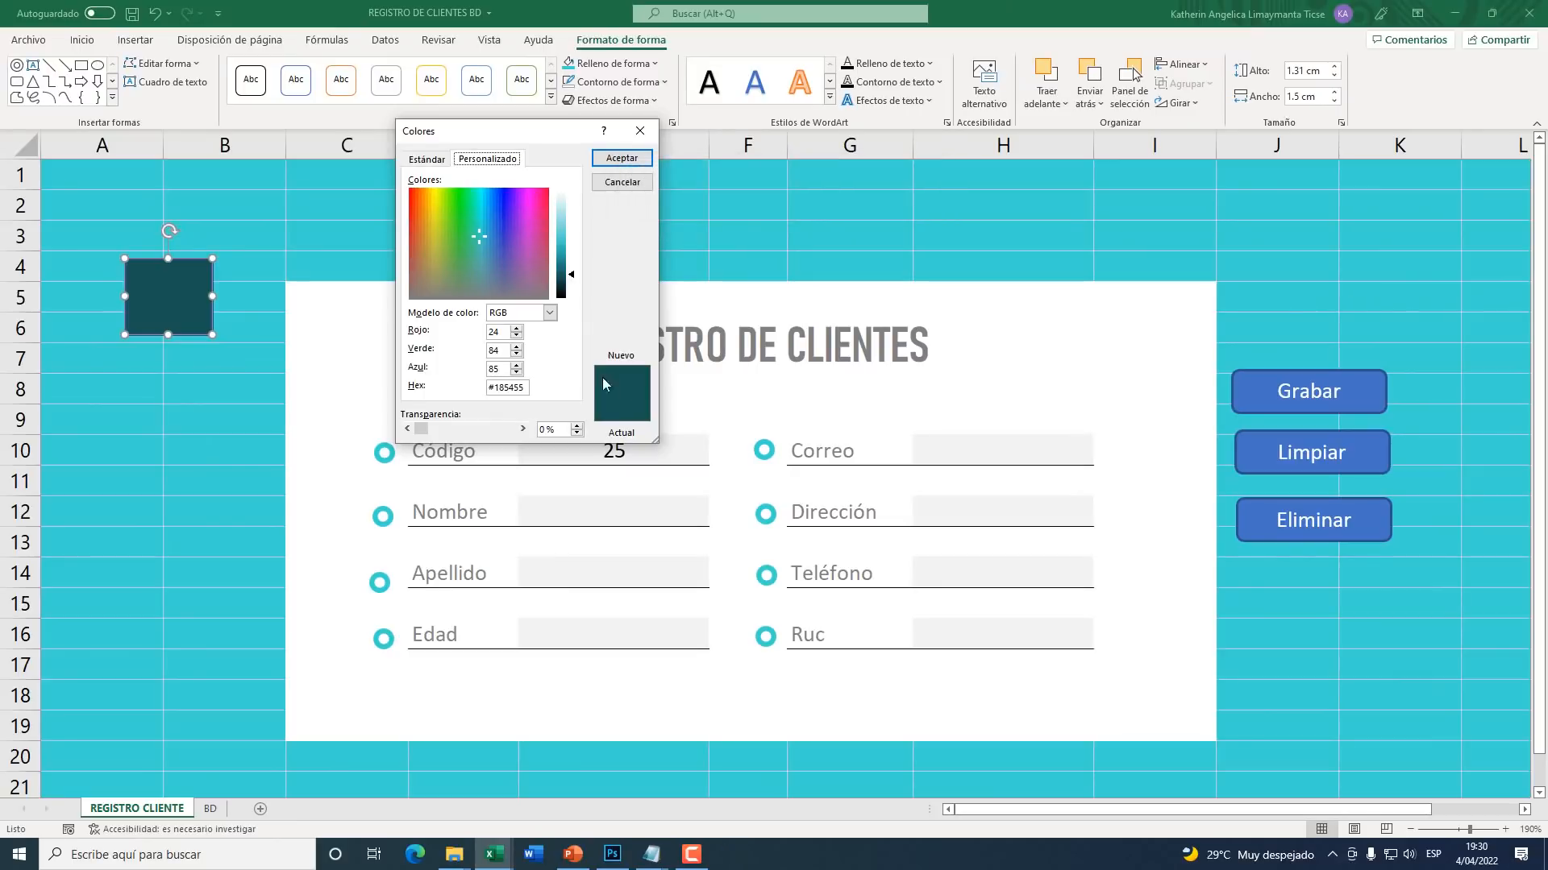
{"action": "key", "text": "super+plus"}
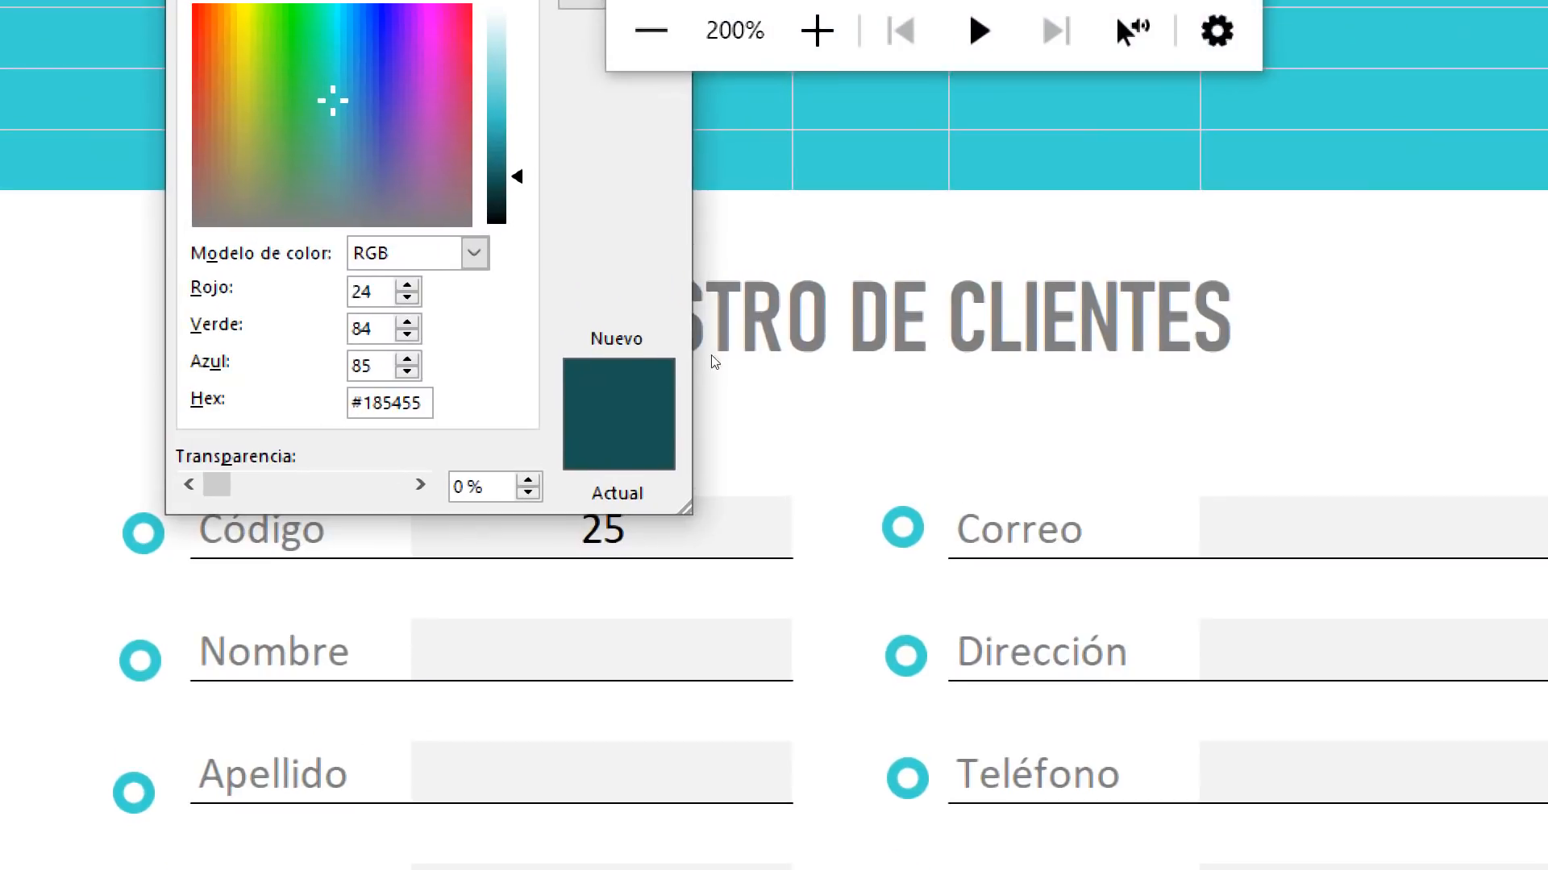
{"action": "key", "text": "super+Escape"}
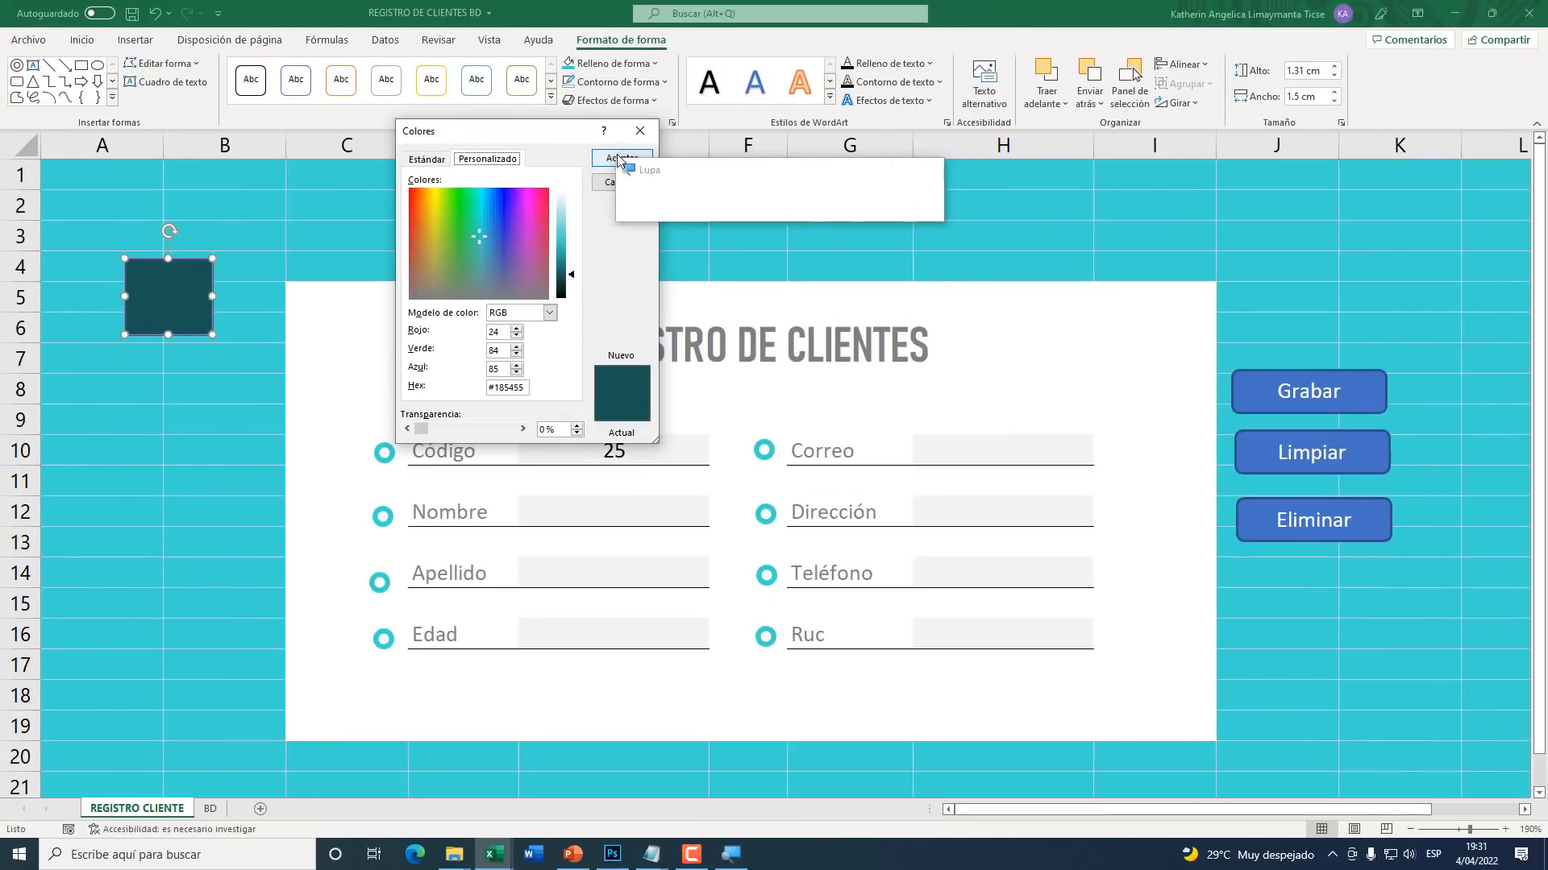
{"action": "left_click", "coordinate": [604, 81]}
{"action": "left_click", "coordinate": [411, 226]}
Step: Stretch the dark teal rectangle over the white form area to about 7.98 cm by 16.06 cm and remove its fill
{"action": "left_click", "coordinate": [160, 300]}
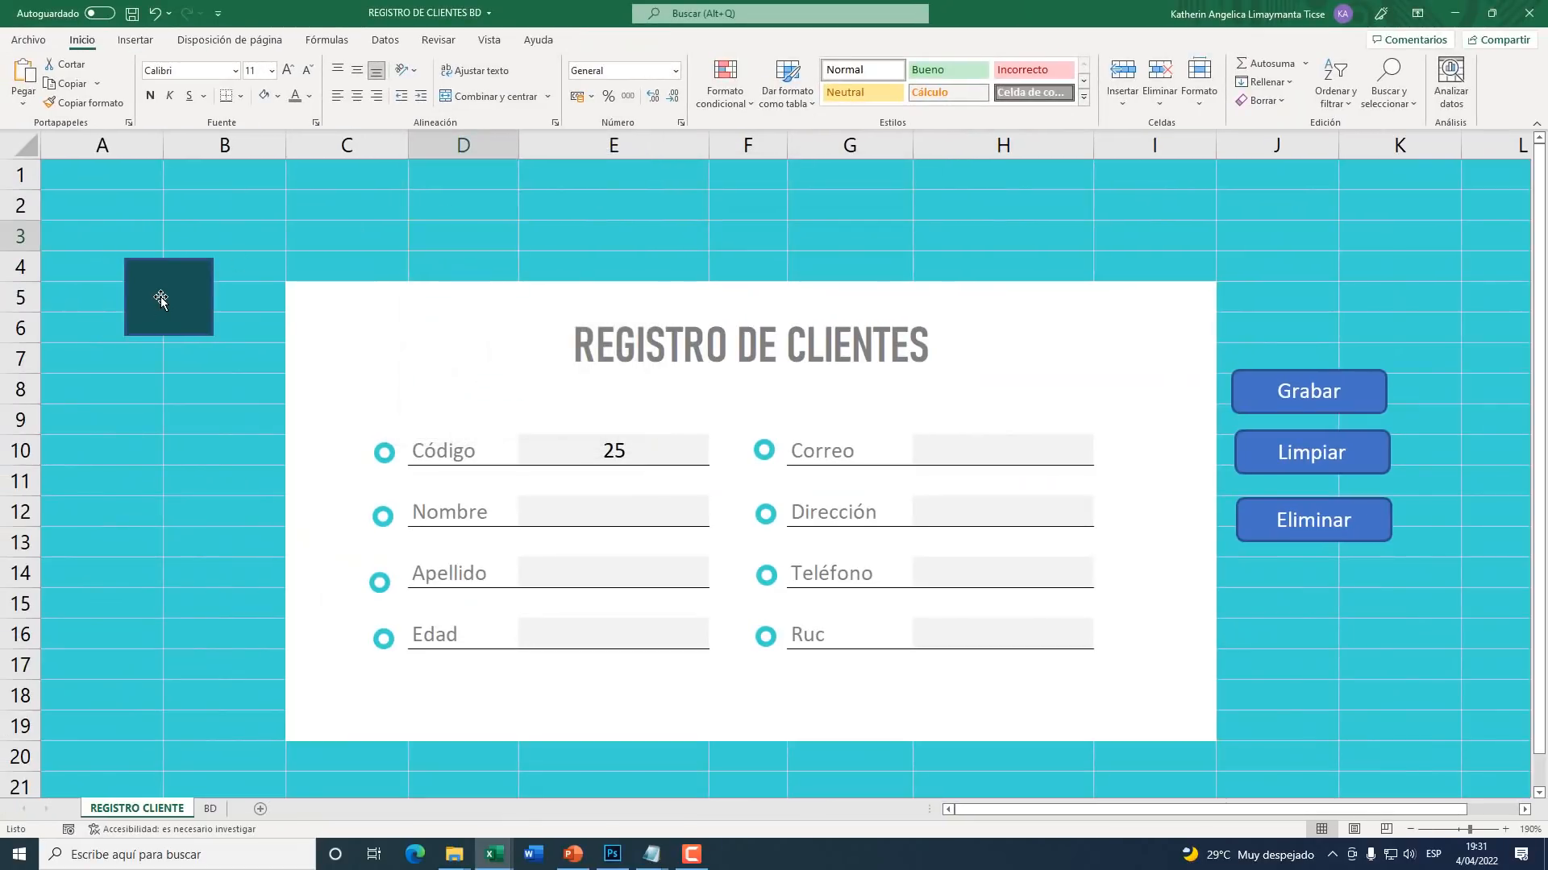
{"action": "left_click_drag", "start_coordinate": [212, 335], "coordinate": [1069, 672]}
{"action": "left_click_drag", "start_coordinate": [975, 602], "coordinate": [1123, 670]}
{"action": "left_click_drag", "start_coordinate": [273, 332], "coordinate": [285, 278]}
{"action": "mouse_move", "coordinate": [413, 370]}
{"action": "left_mouse_down"}
{"action": "mouse_move", "coordinate": [545, 449]}
{"action": "mouse_move", "coordinate": [442, 362]}
{"action": "left_mouse_up"}
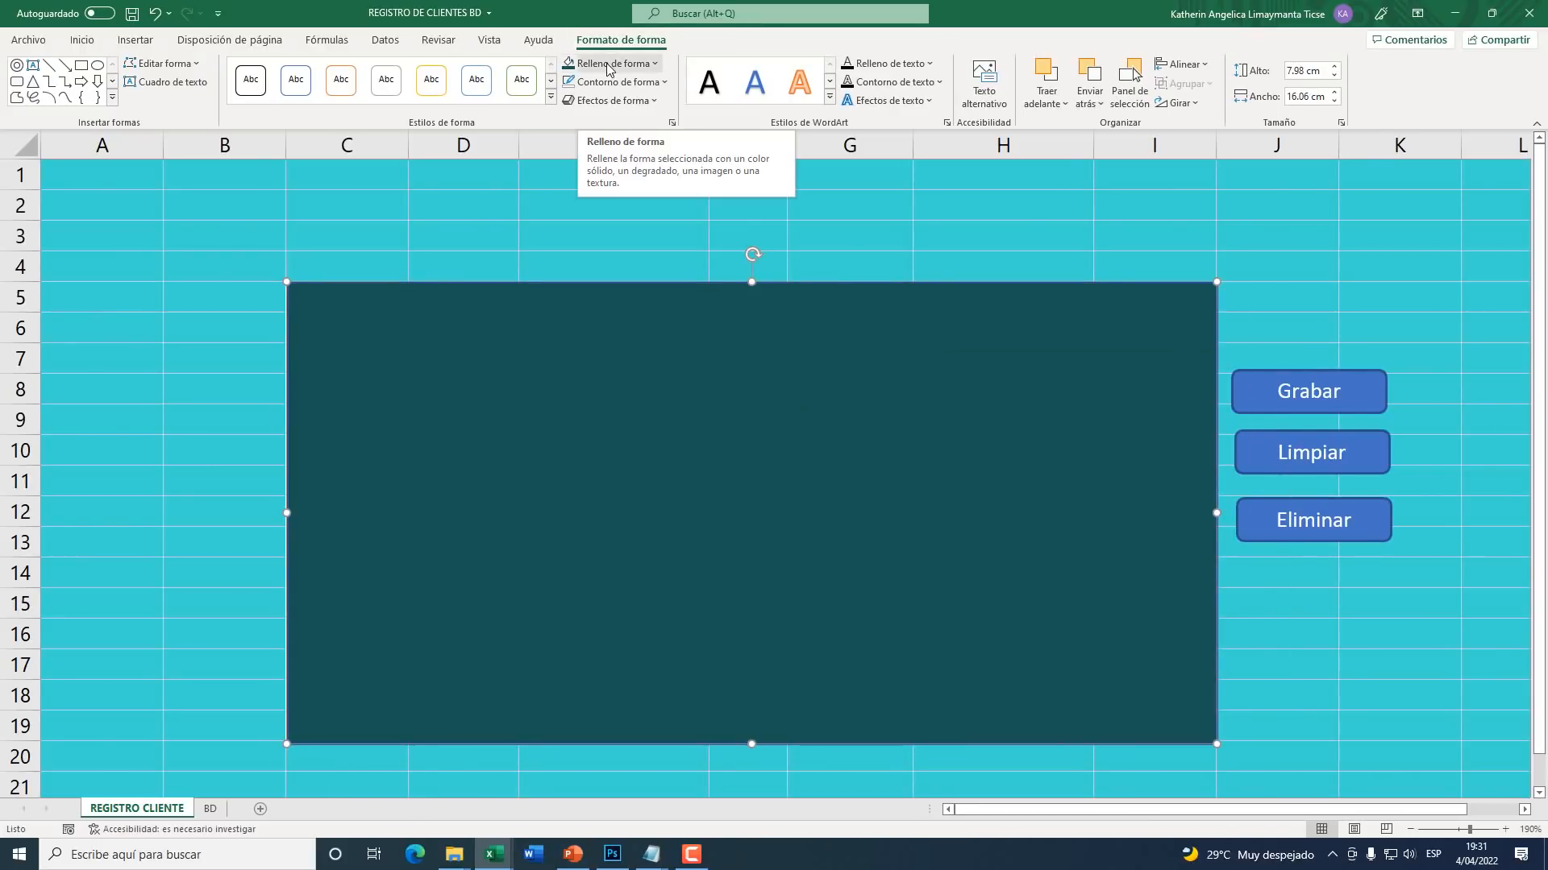
{"action": "key", "text": "super+plus"}
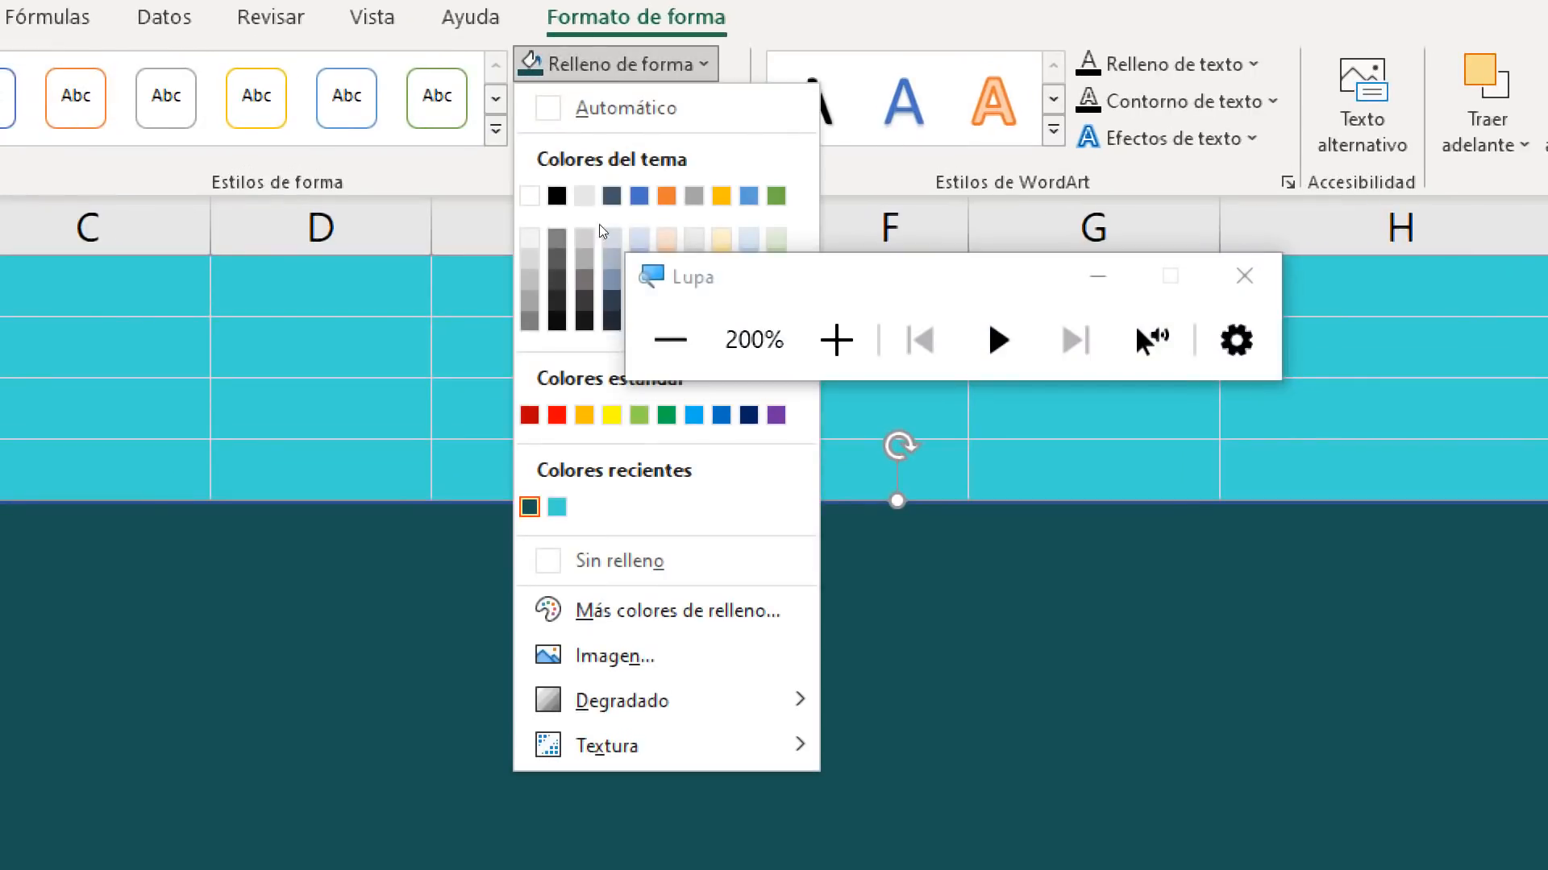
{"action": "key", "text": "Return"}
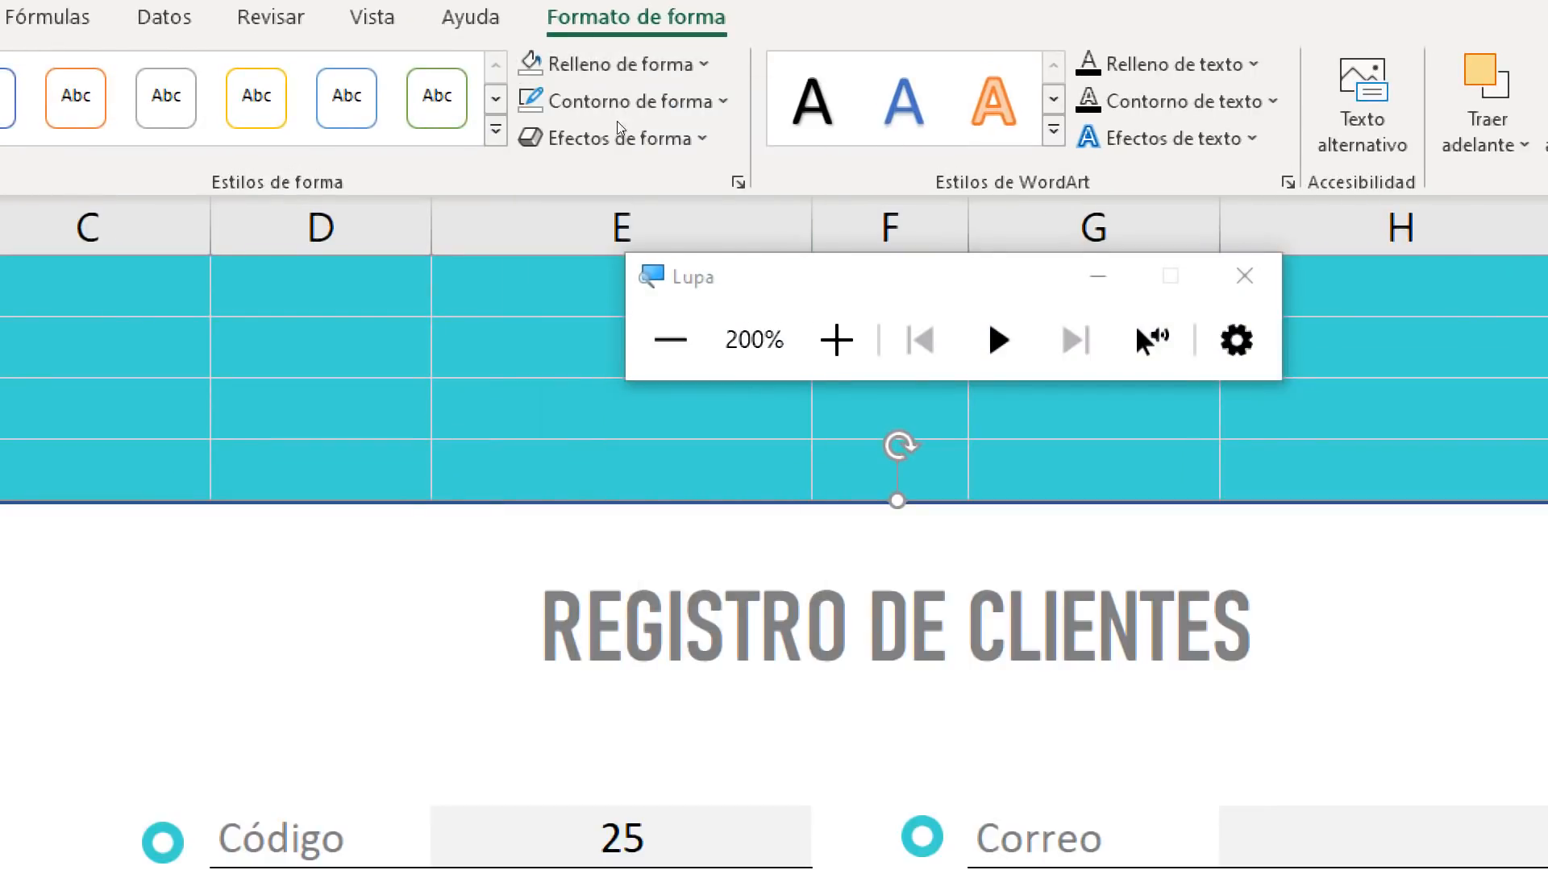
Step: Give the square-cornered frame around the form a dark teal outline with a thickness of 6 pt
{"action": "left_click", "coordinate": [622, 101]}
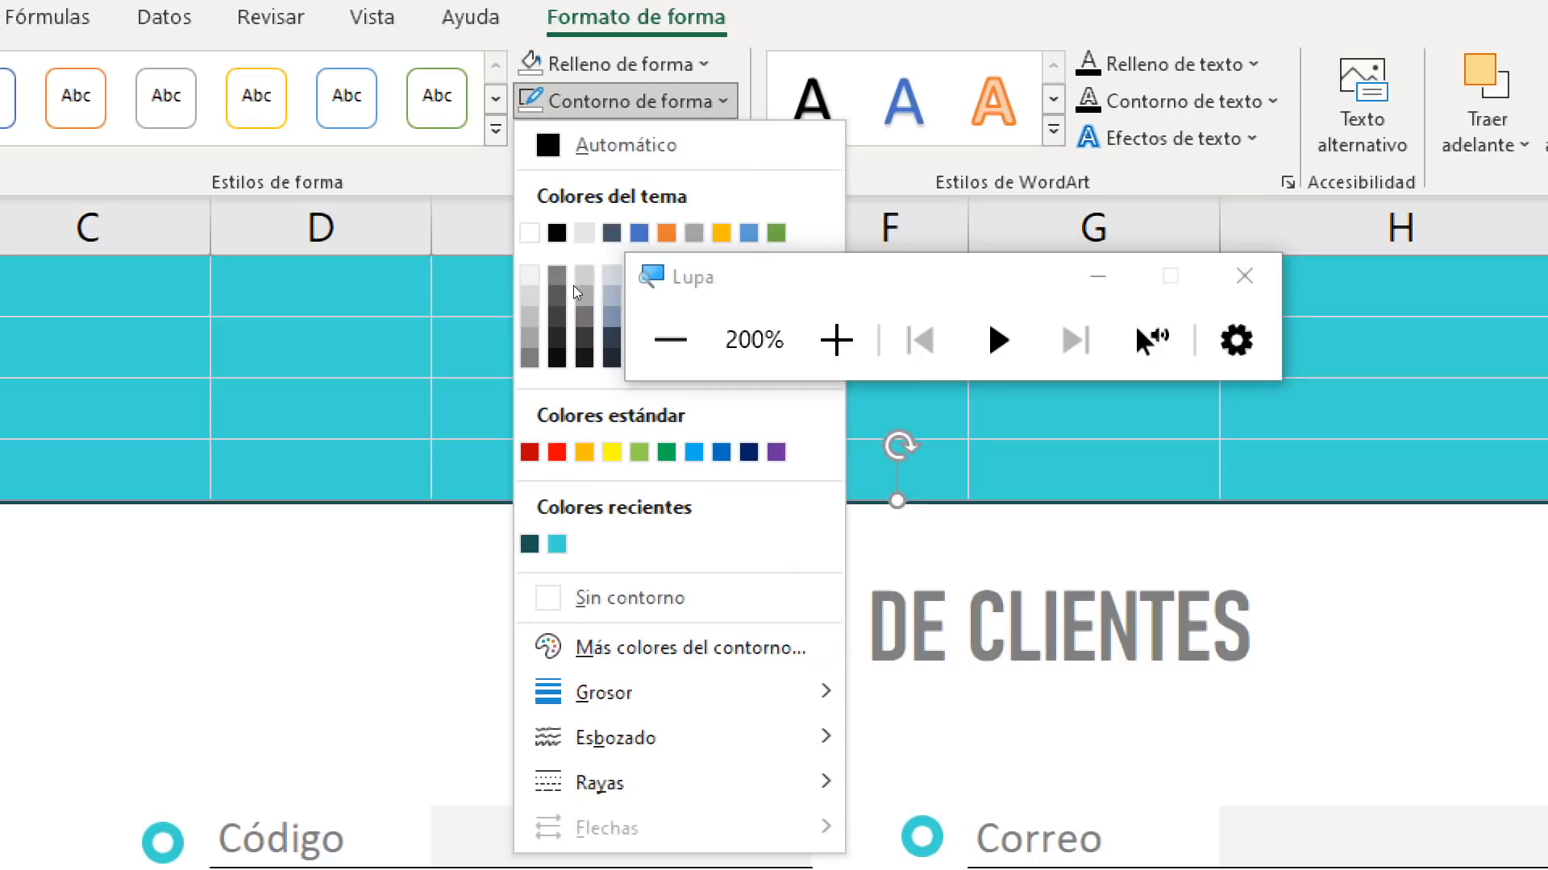
{"action": "left_click", "coordinate": [530, 544]}
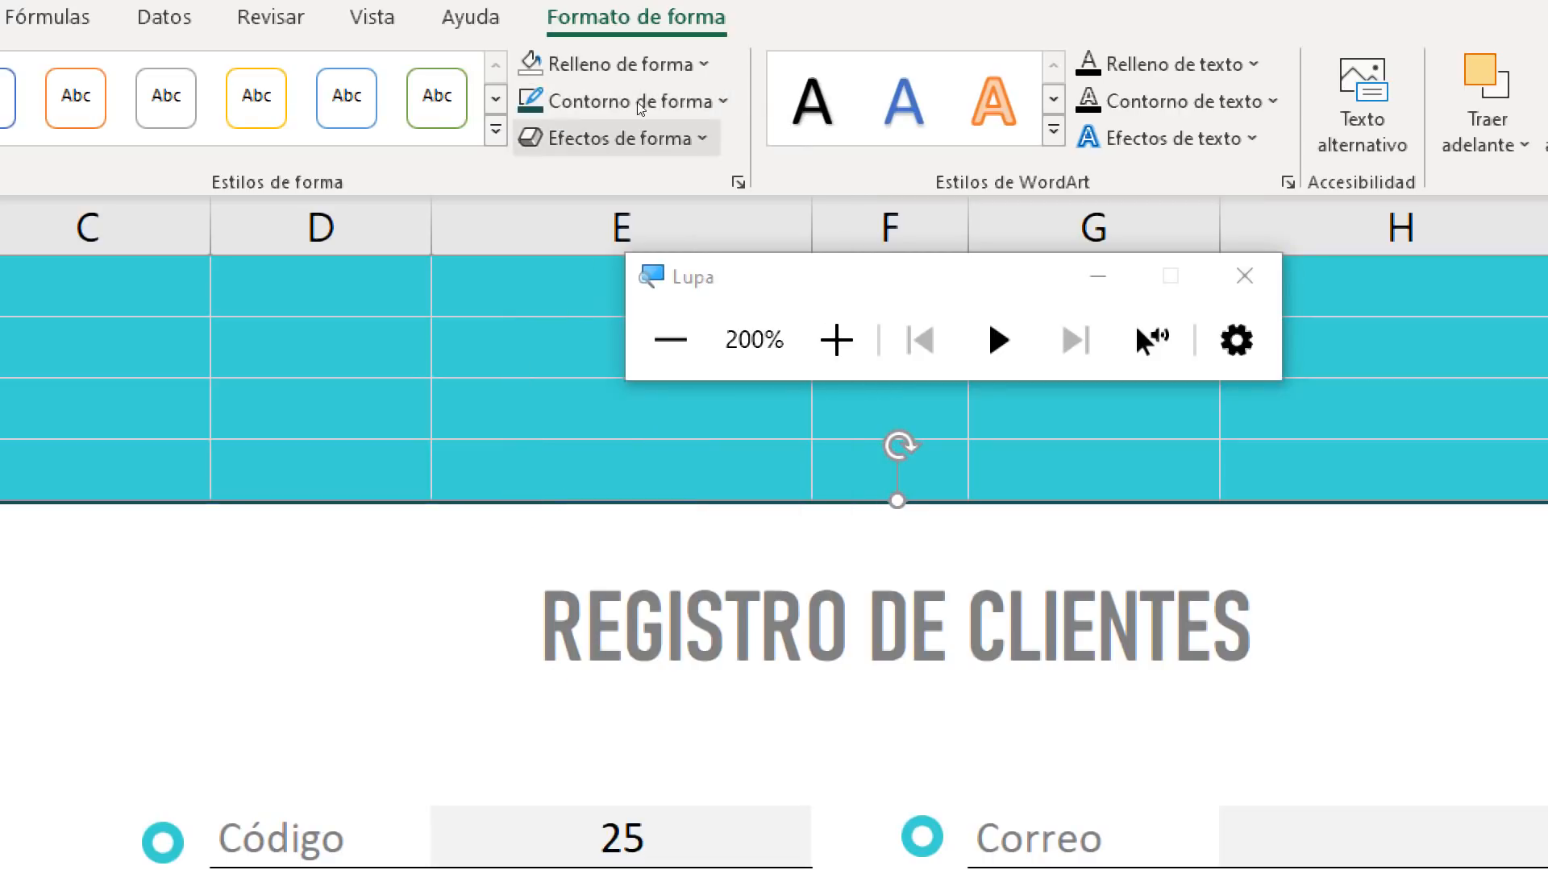
{"action": "left_click", "coordinate": [637, 101]}
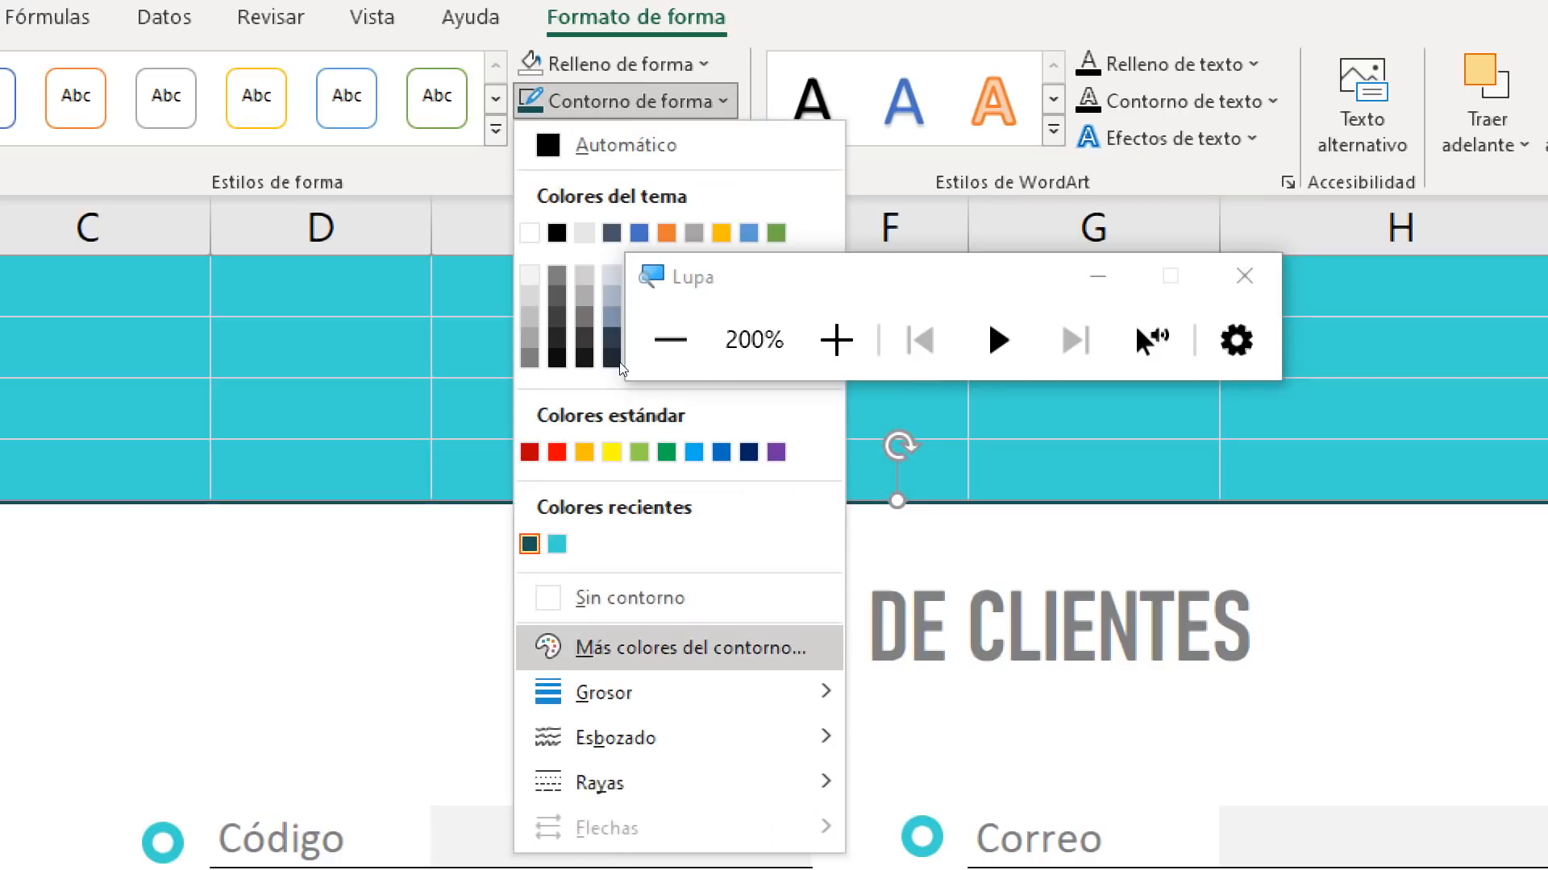
{"action": "mouse_move", "coordinate": [580, 692]}
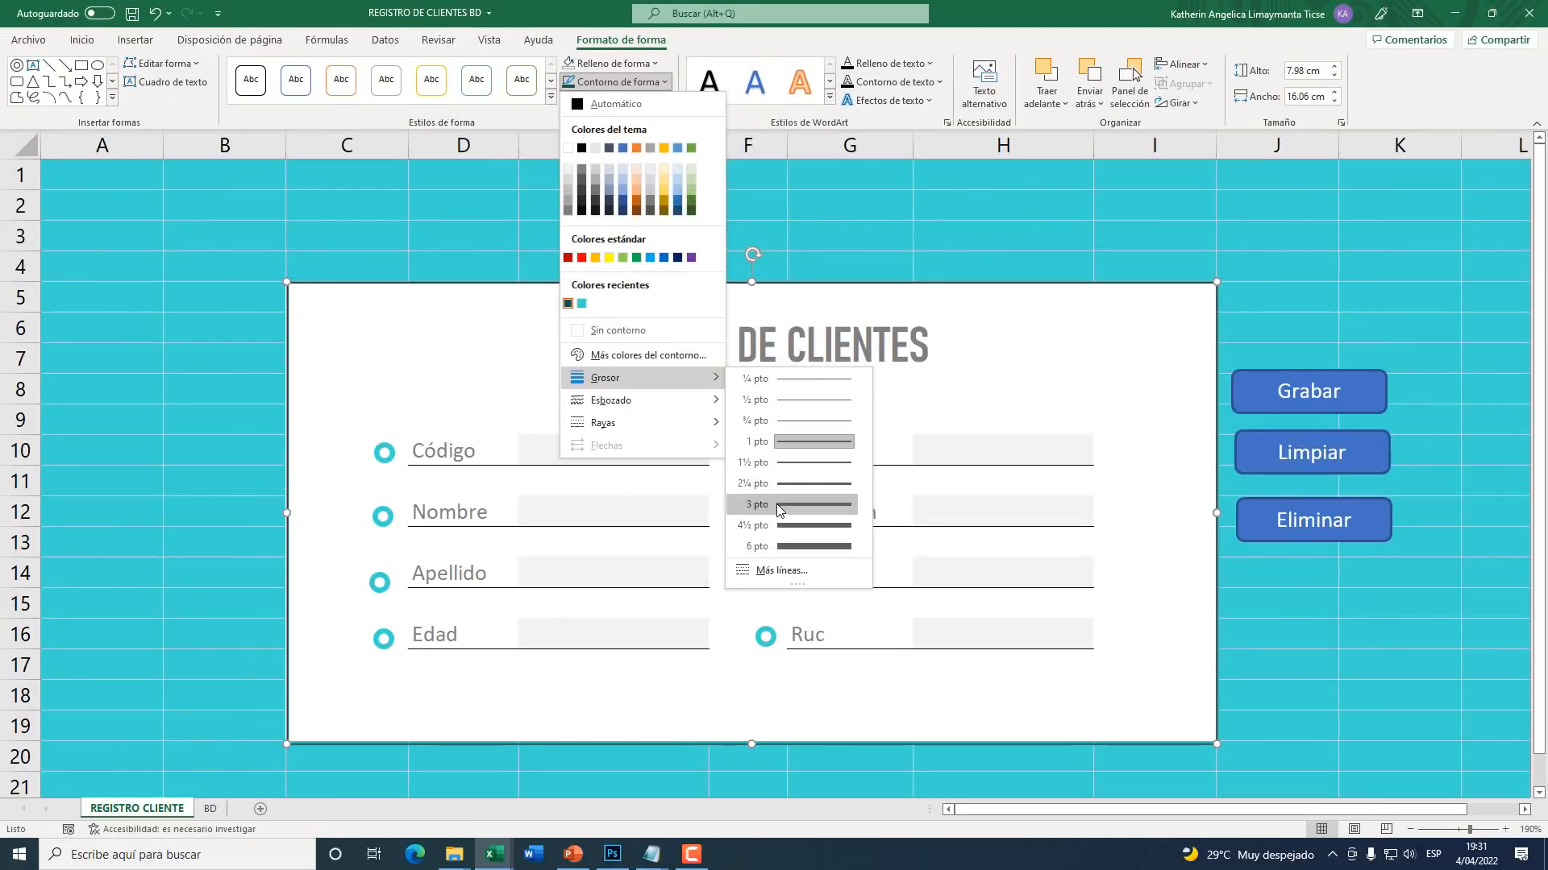
{"action": "left_click", "coordinate": [788, 544]}
{"action": "left_click", "coordinate": [614, 257]}
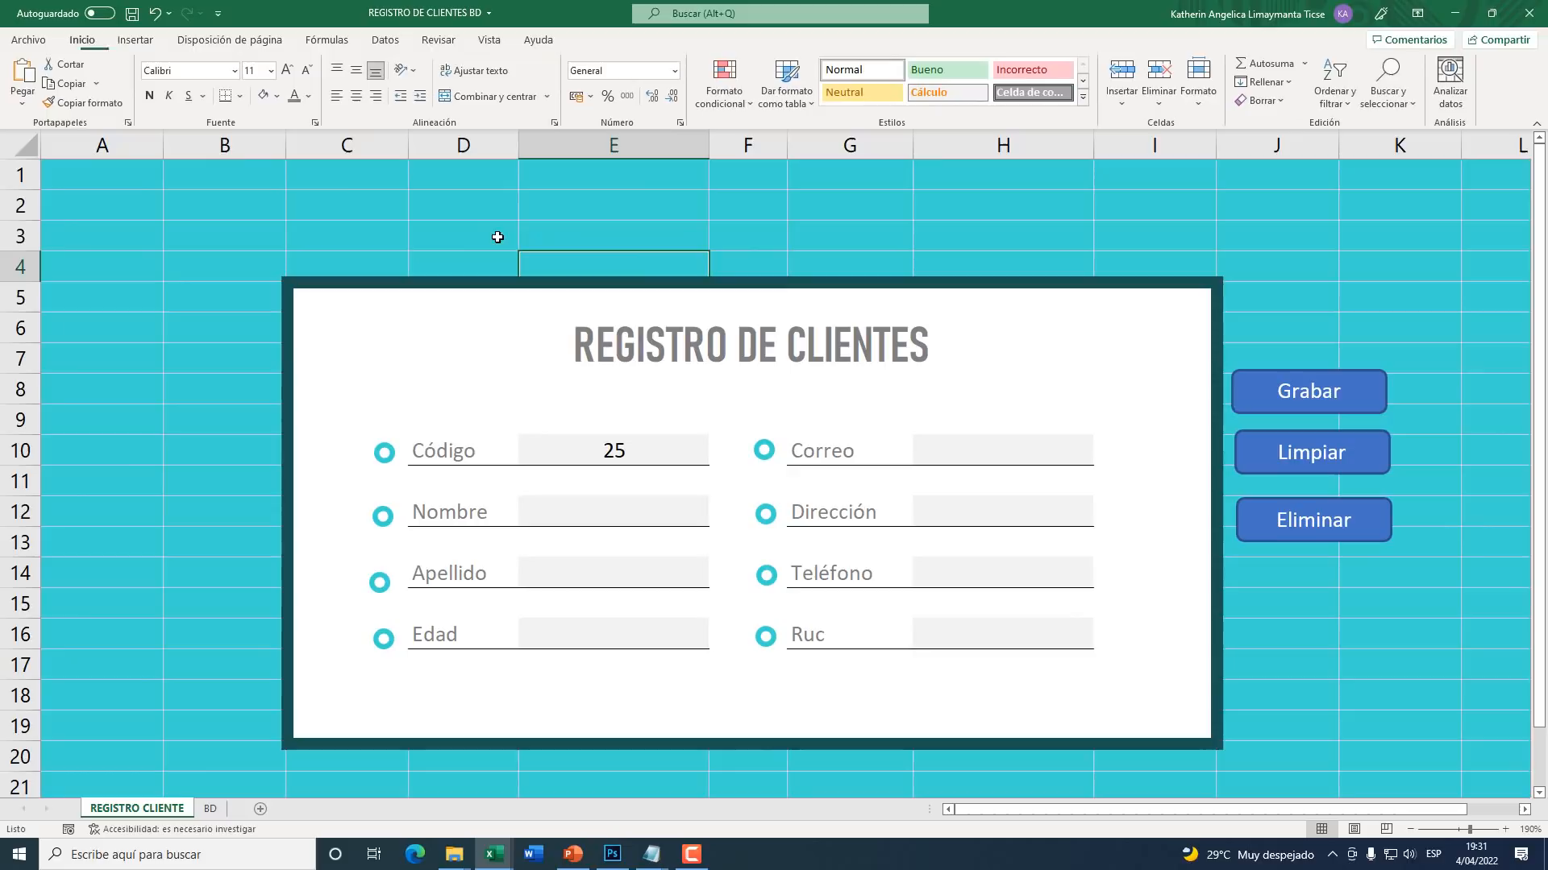
{"action": "left_click", "coordinate": [237, 393]}
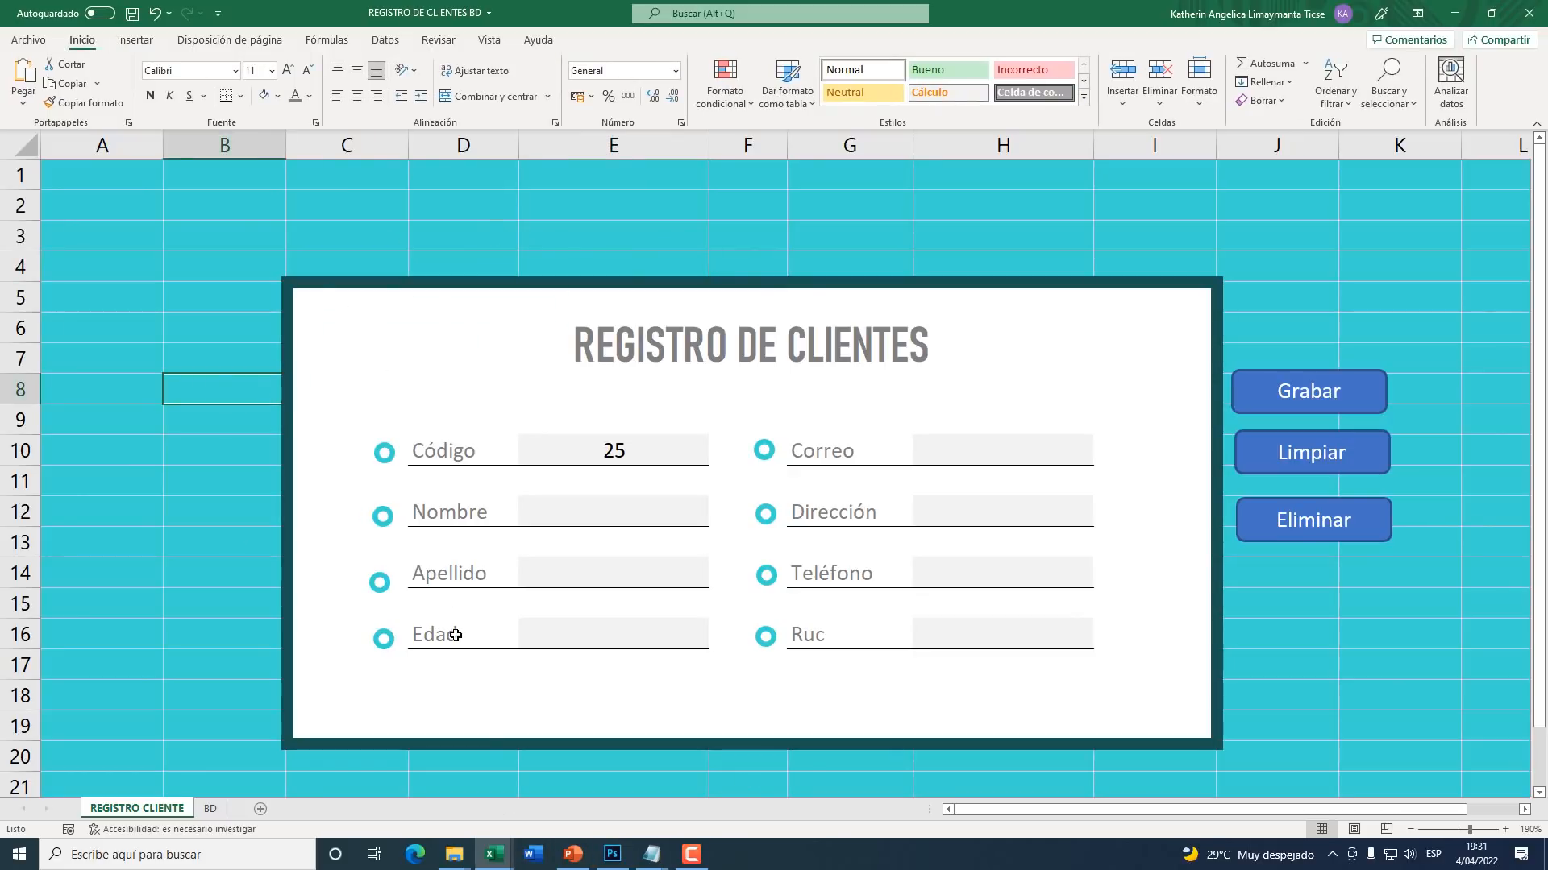
Step: Switch to the BASE_DATOS workbook to examine its rounded clipboard frame, then return to REGISTRO DE CLIENTES BD
{"action": "mouse_move", "coordinate": [490, 864]}
{"action": "left_click", "coordinate": [594, 786]}
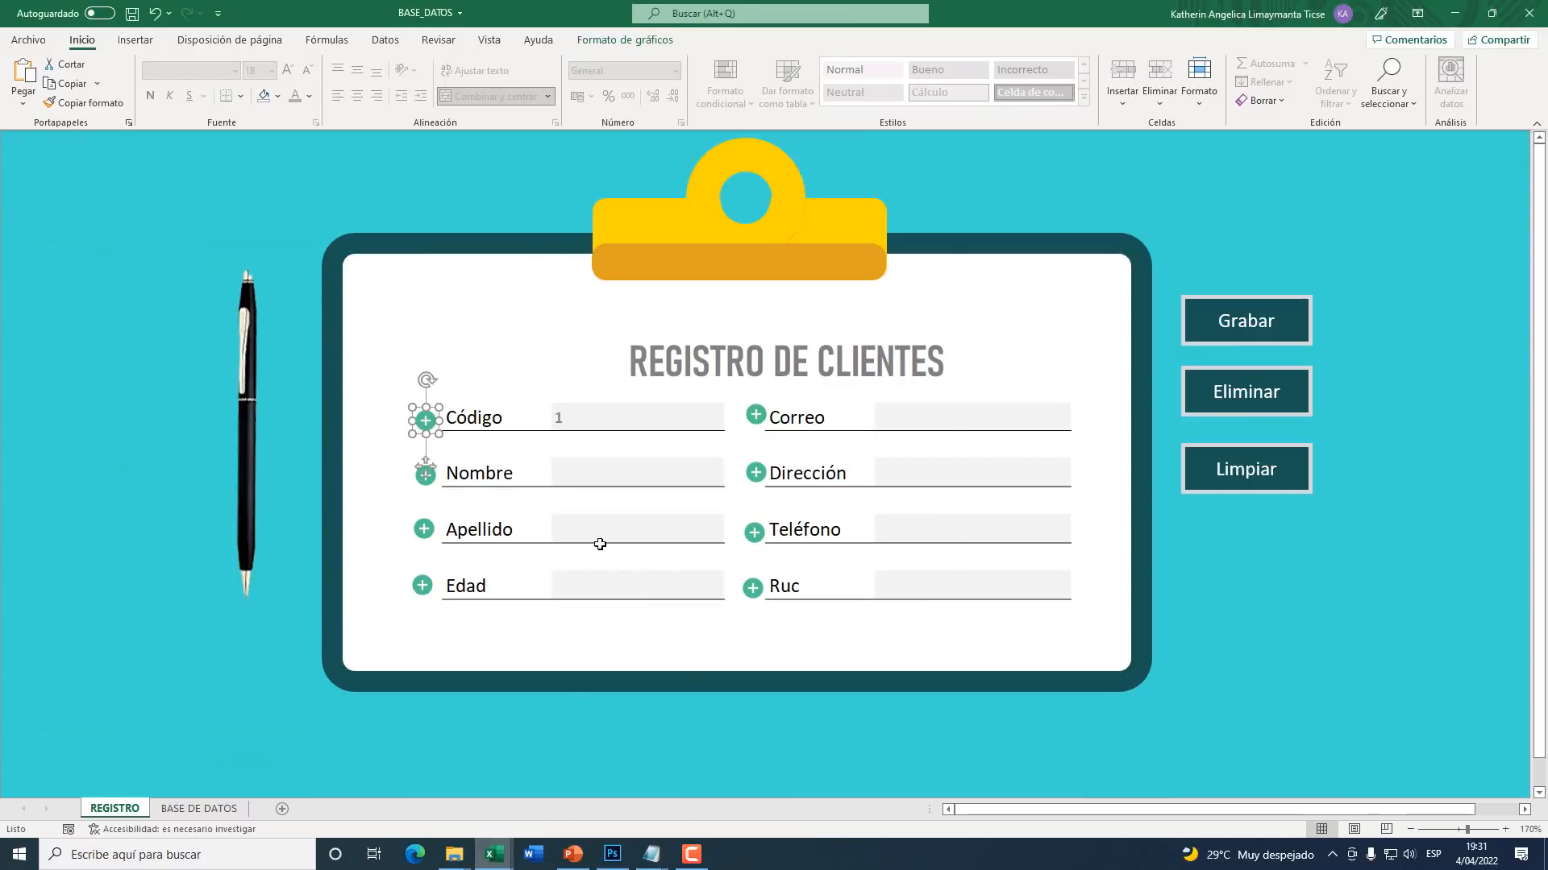
{"action": "left_click", "coordinate": [423, 264]}
{"action": "left_click_drag", "start_coordinate": [439, 249], "coordinate": [470, 253]}
{"action": "mouse_move", "coordinate": [493, 856]}
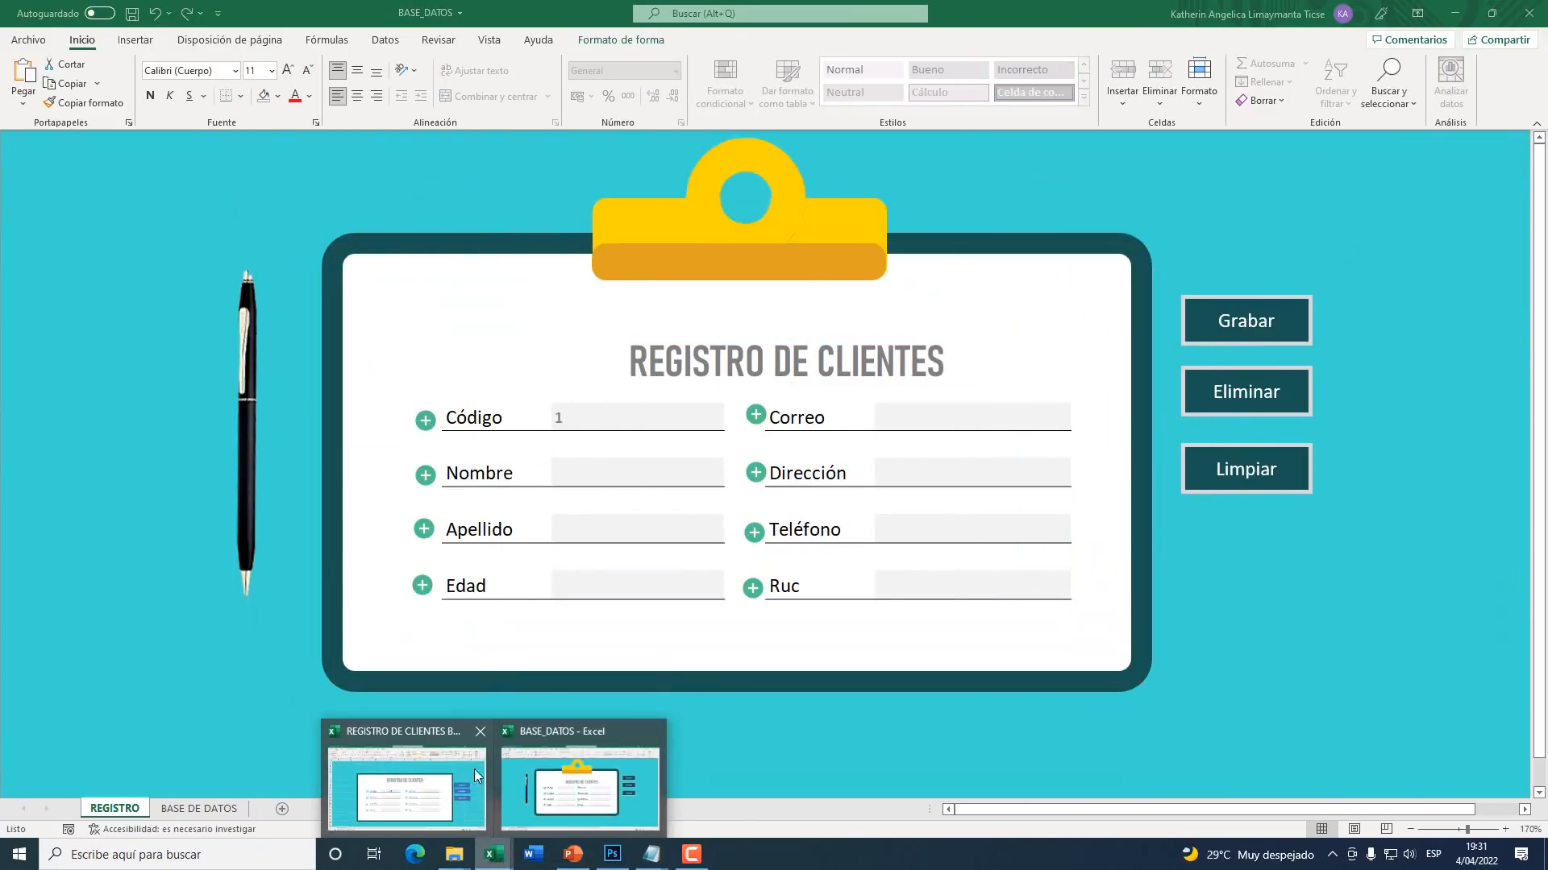
{"action": "left_click", "coordinate": [463, 770]}
Step: Draw a rounded rectangle about 7.78 cm by 16.11 cm over the form area and reduce its corner rounding
{"action": "left_click", "coordinate": [366, 235]}
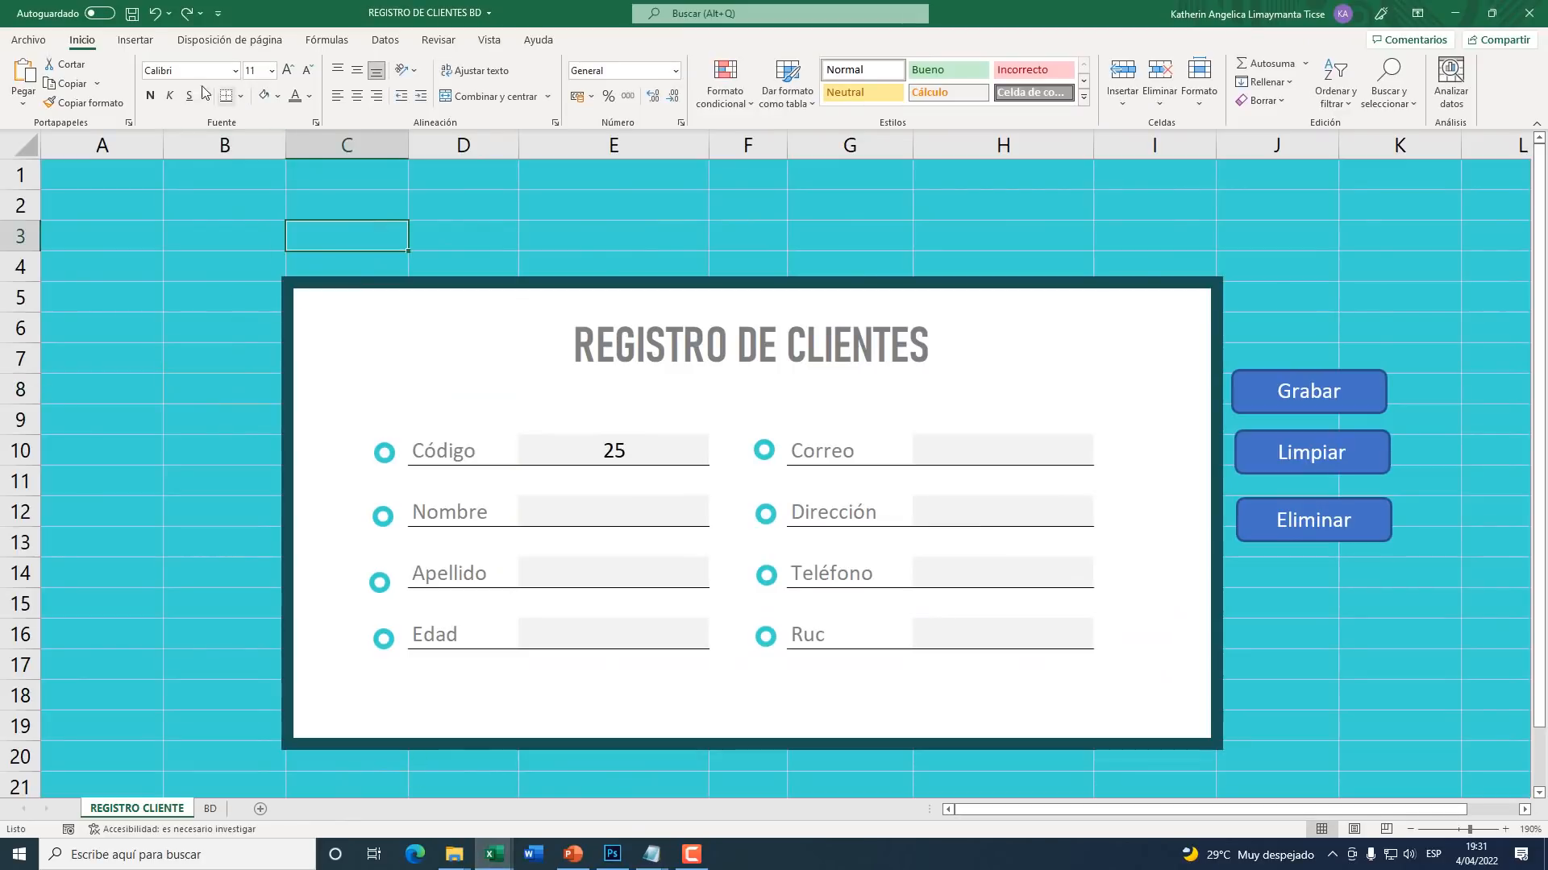
{"action": "key", "text": "super+plus"}
{"action": "left_click", "coordinate": [128, 39]}
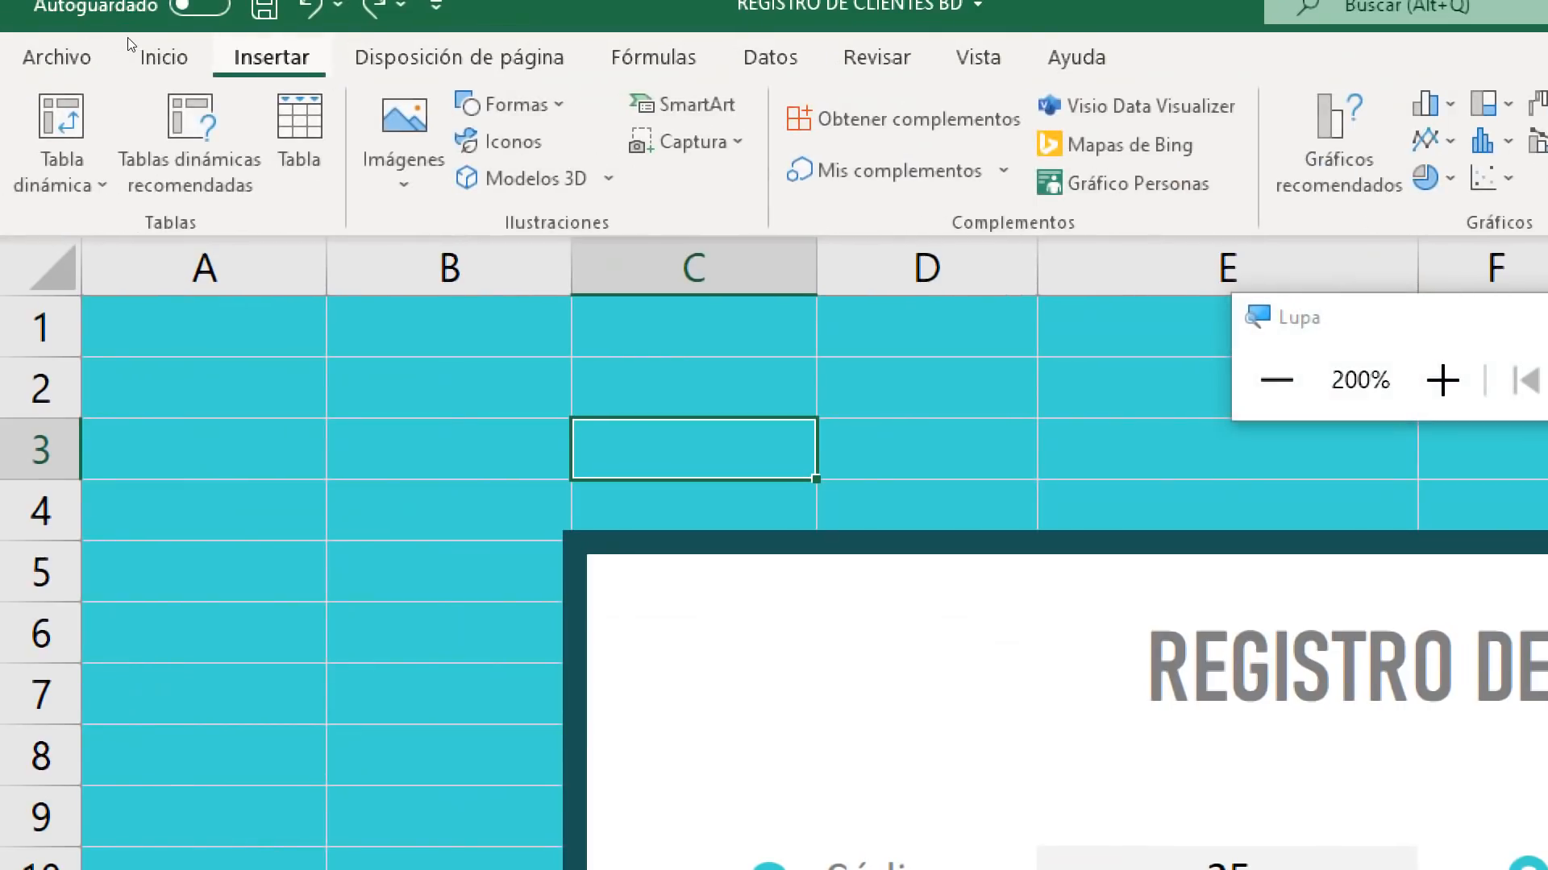
{"action": "left_click", "coordinate": [269, 70]}
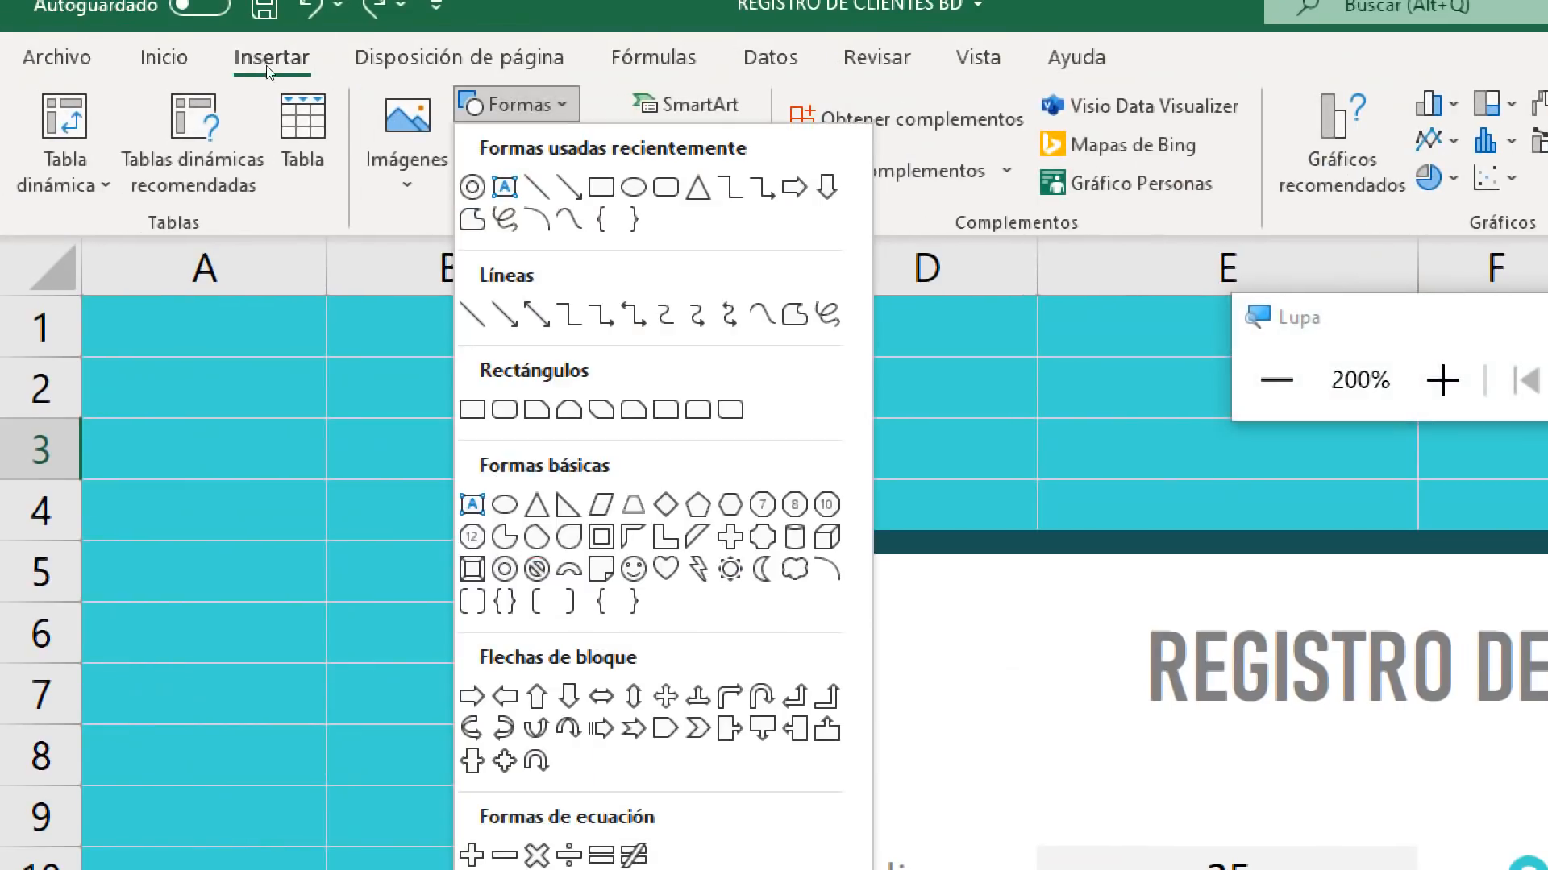
{"action": "left_click", "coordinate": [254, 213]}
{"action": "key", "text": "super+Escape"}
{"action": "mouse_move", "coordinate": [294, 288]}
{"action": "left_mouse_down"}
{"action": "mouse_move", "coordinate": [1070, 636]}
{"action": "mouse_move", "coordinate": [1229, 716]}
{"action": "mouse_move", "coordinate": [1224, 741]}
{"action": "left_mouse_up"}
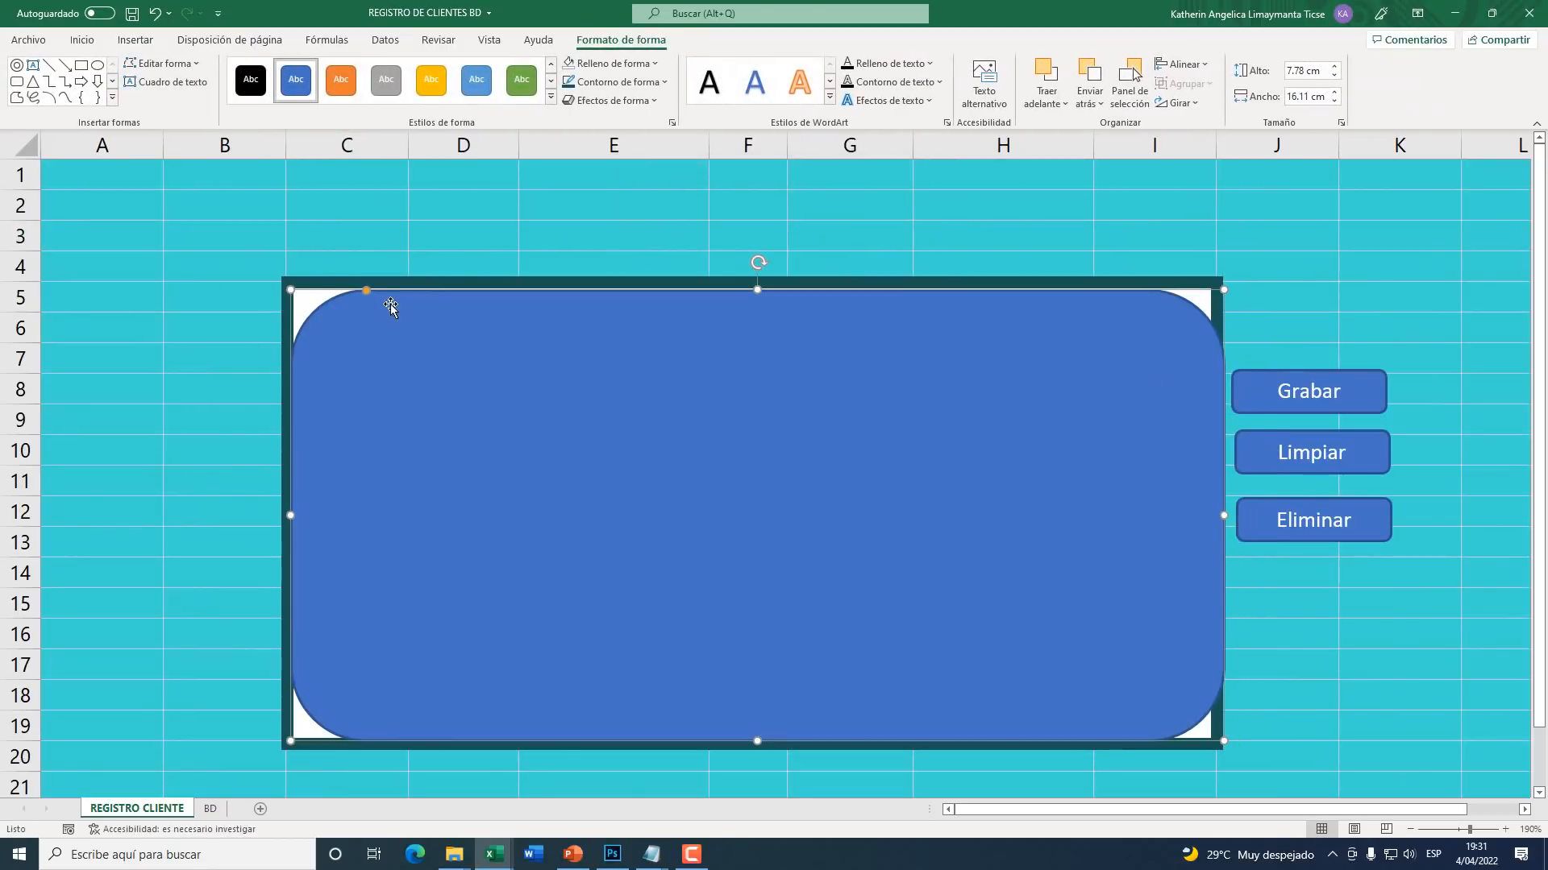
{"action": "left_click_drag", "start_coordinate": [365, 292], "coordinate": [311, 285]}
Step: Delete the old square-cornered frame and line up the rounded rectangle with the white form area
{"action": "key", "text": "Delete"}
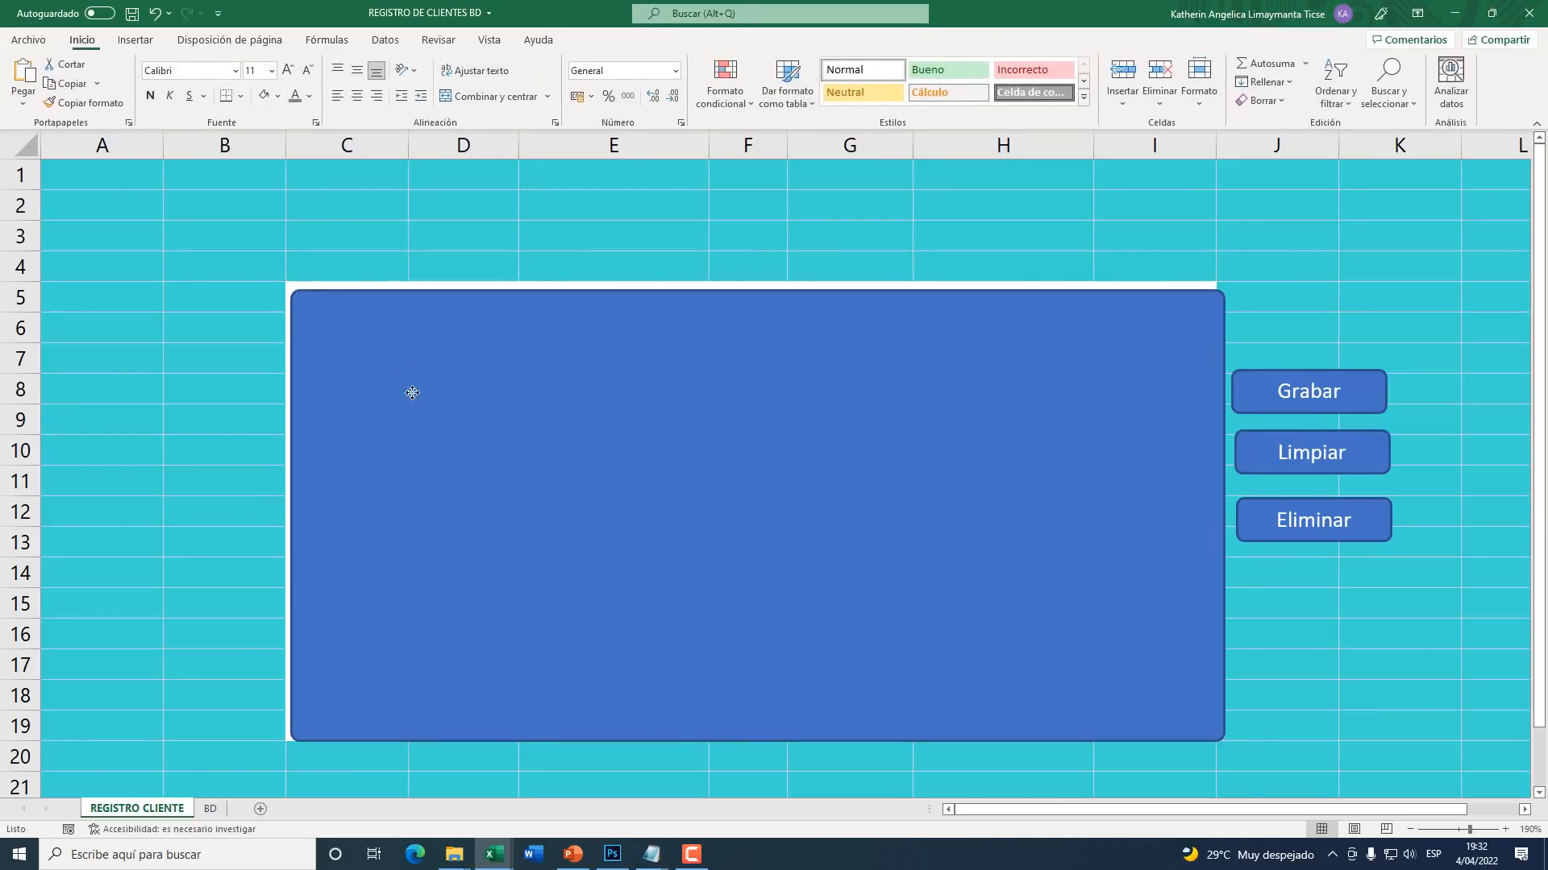
{"action": "mouse_move", "coordinate": [399, 362]}
{"action": "left_mouse_down"}
{"action": "mouse_move", "coordinate": [412, 371]}
{"action": "mouse_move", "coordinate": [392, 346]}
{"action": "mouse_move", "coordinate": [399, 360]}
{"action": "left_mouse_up"}
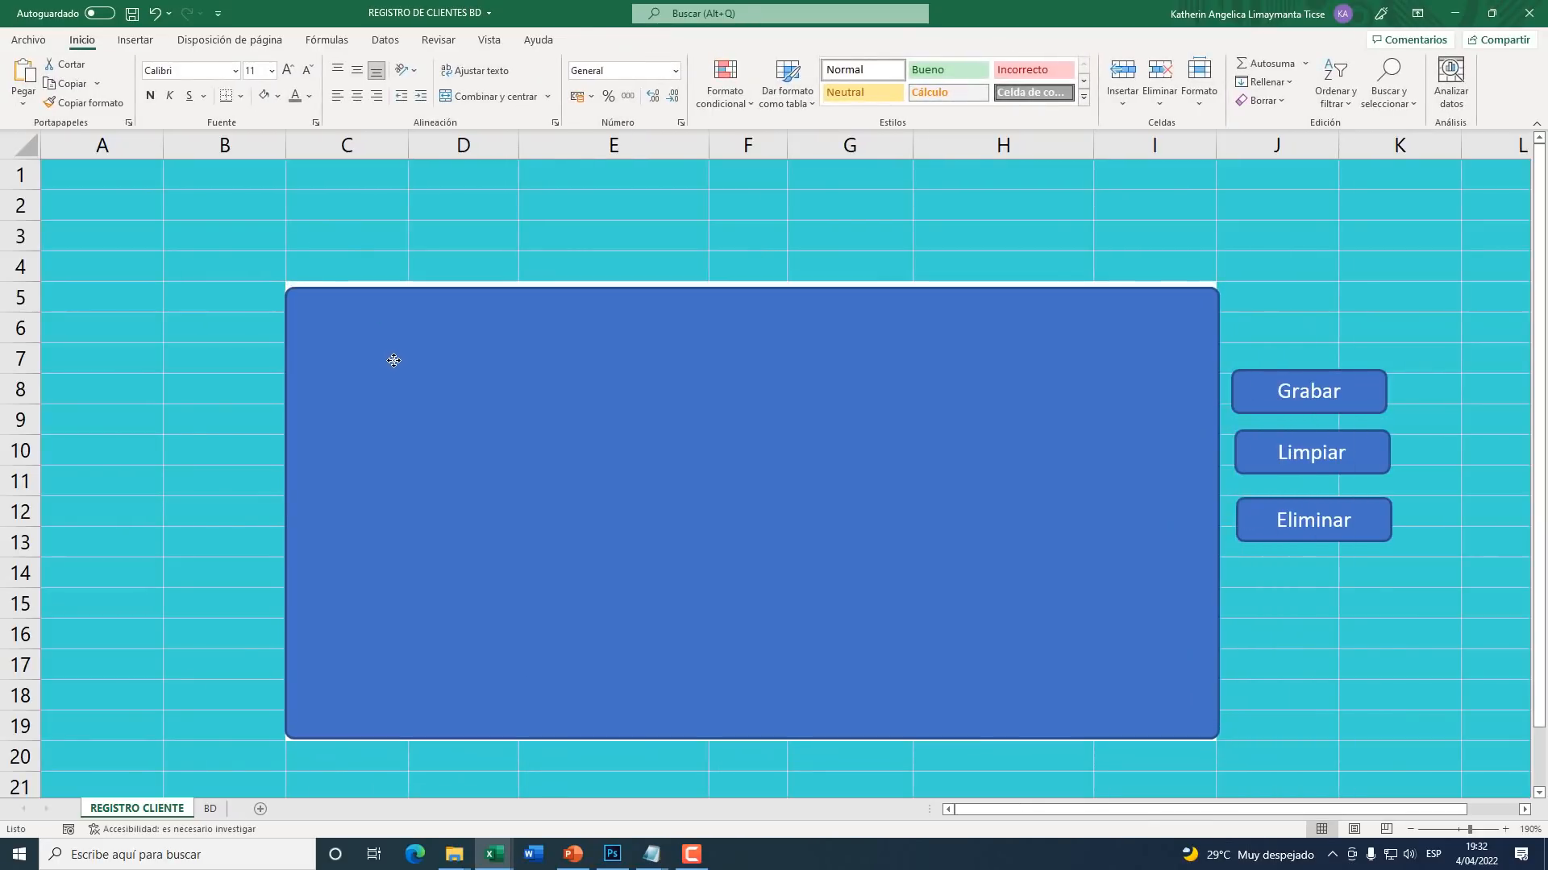
Step: Remove the rounded rectangle's fill and give it a dark teal outline with a thickness of 6 pt
{"action": "left_click", "coordinate": [613, 63]}
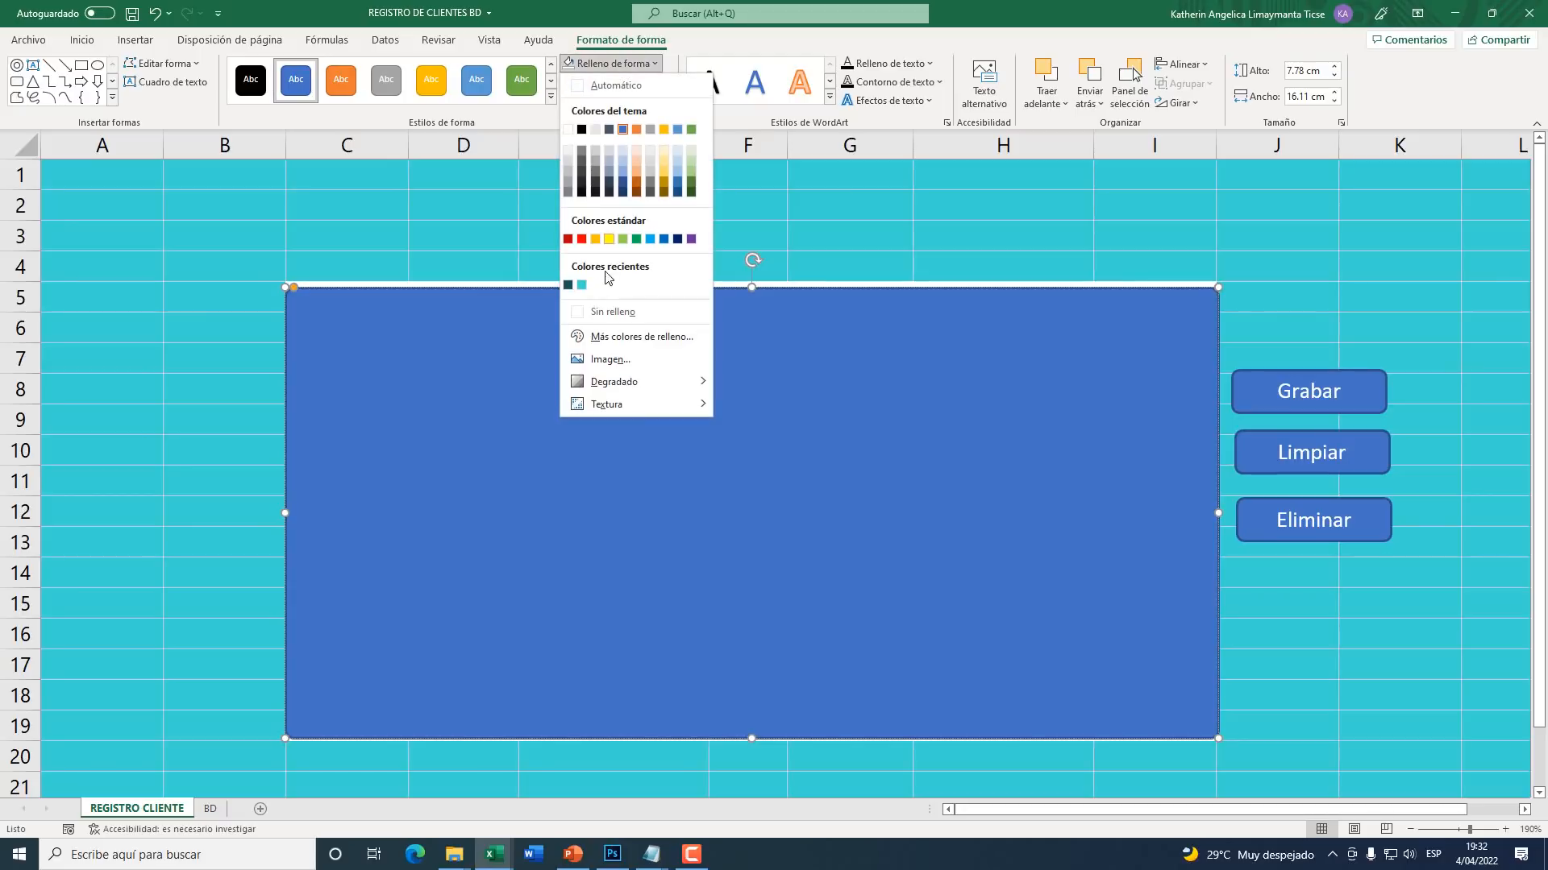
{"action": "left_click", "coordinate": [602, 308]}
{"action": "left_click", "coordinate": [608, 83]}
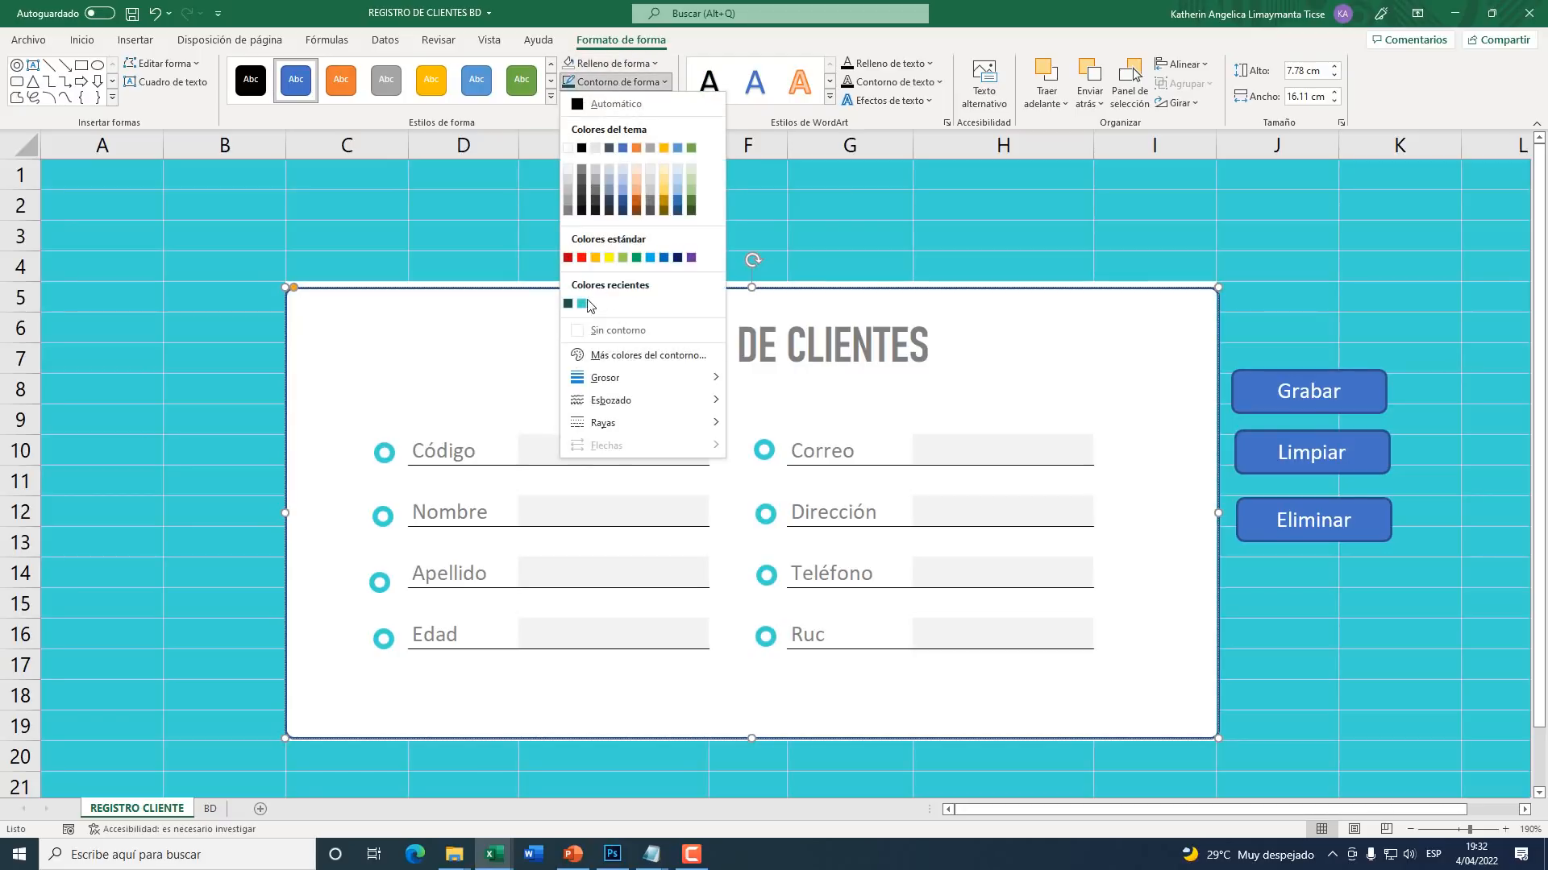
{"action": "left_click", "coordinate": [568, 305]}
{"action": "left_click", "coordinate": [612, 83]}
{"action": "mouse_move", "coordinate": [635, 379]}
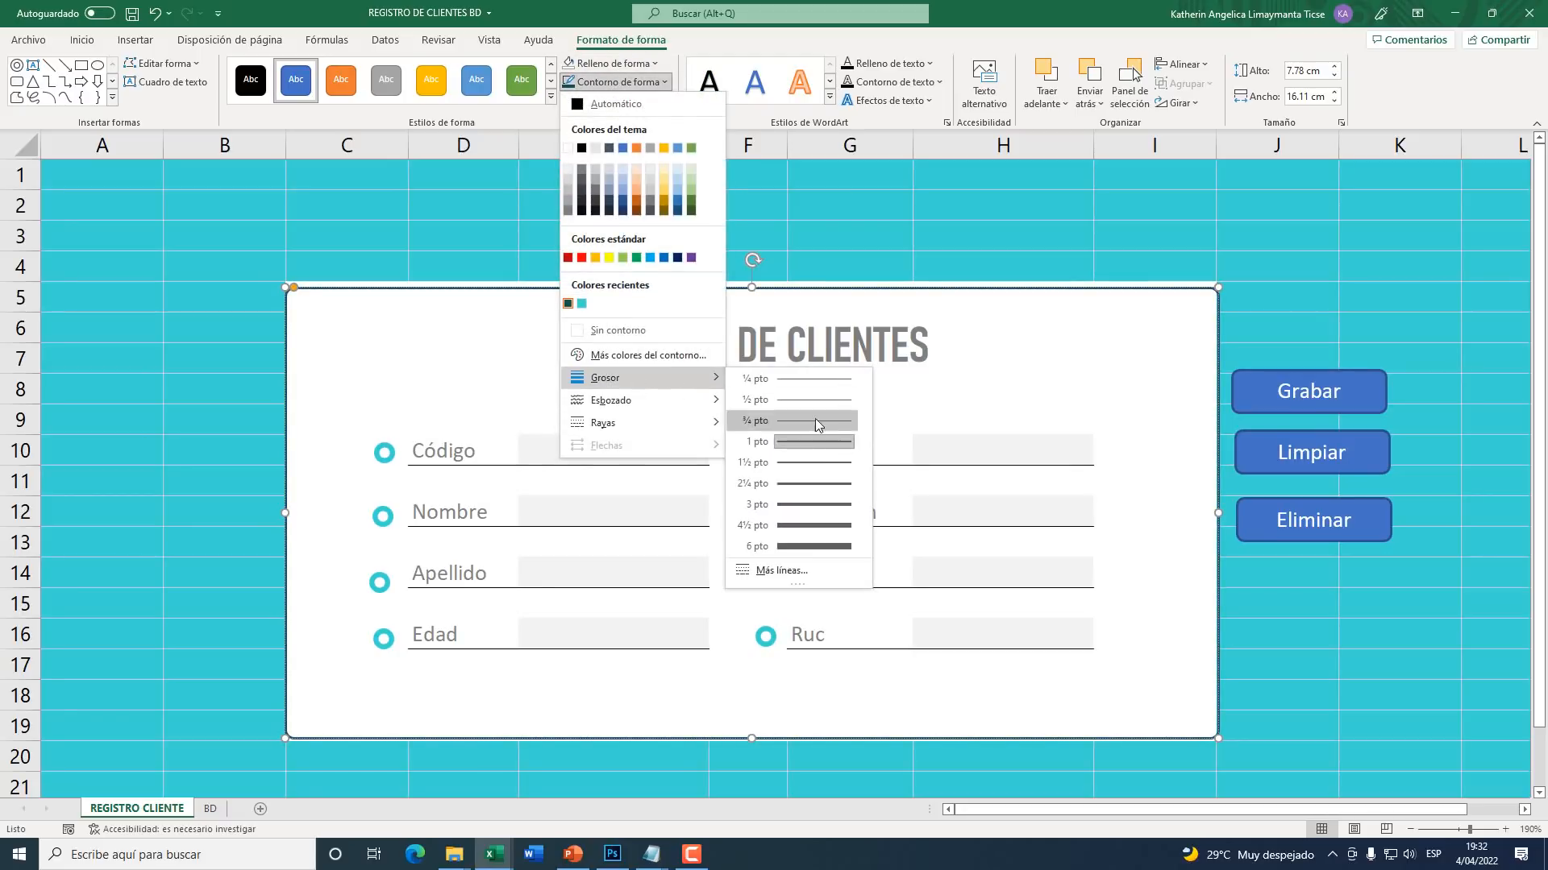
{"action": "left_click", "coordinate": [785, 544]}
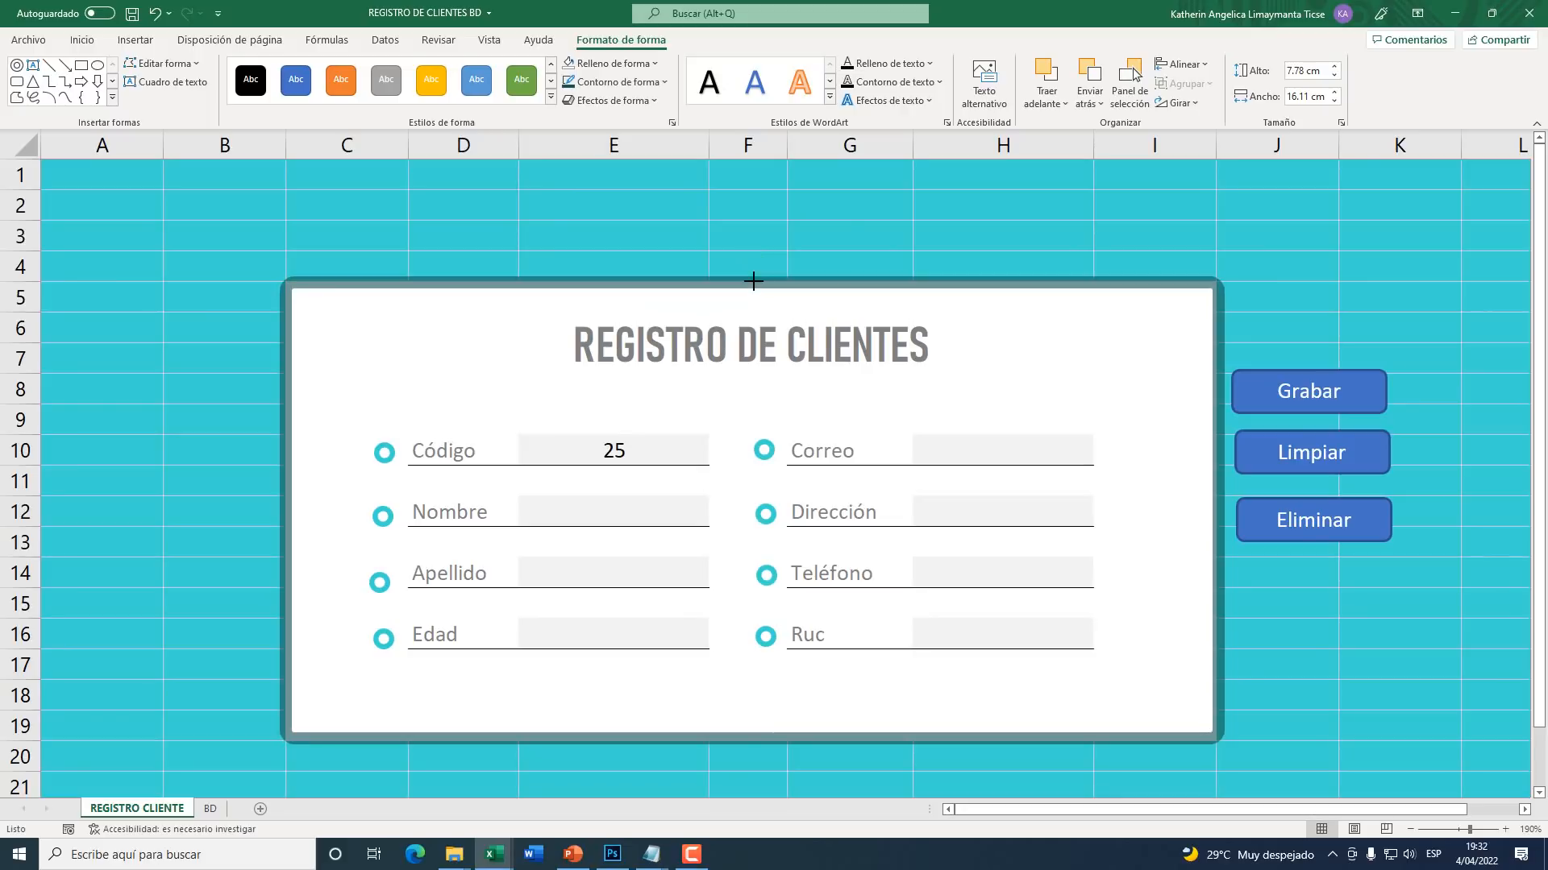
{"action": "left_click", "coordinate": [1285, 629]}
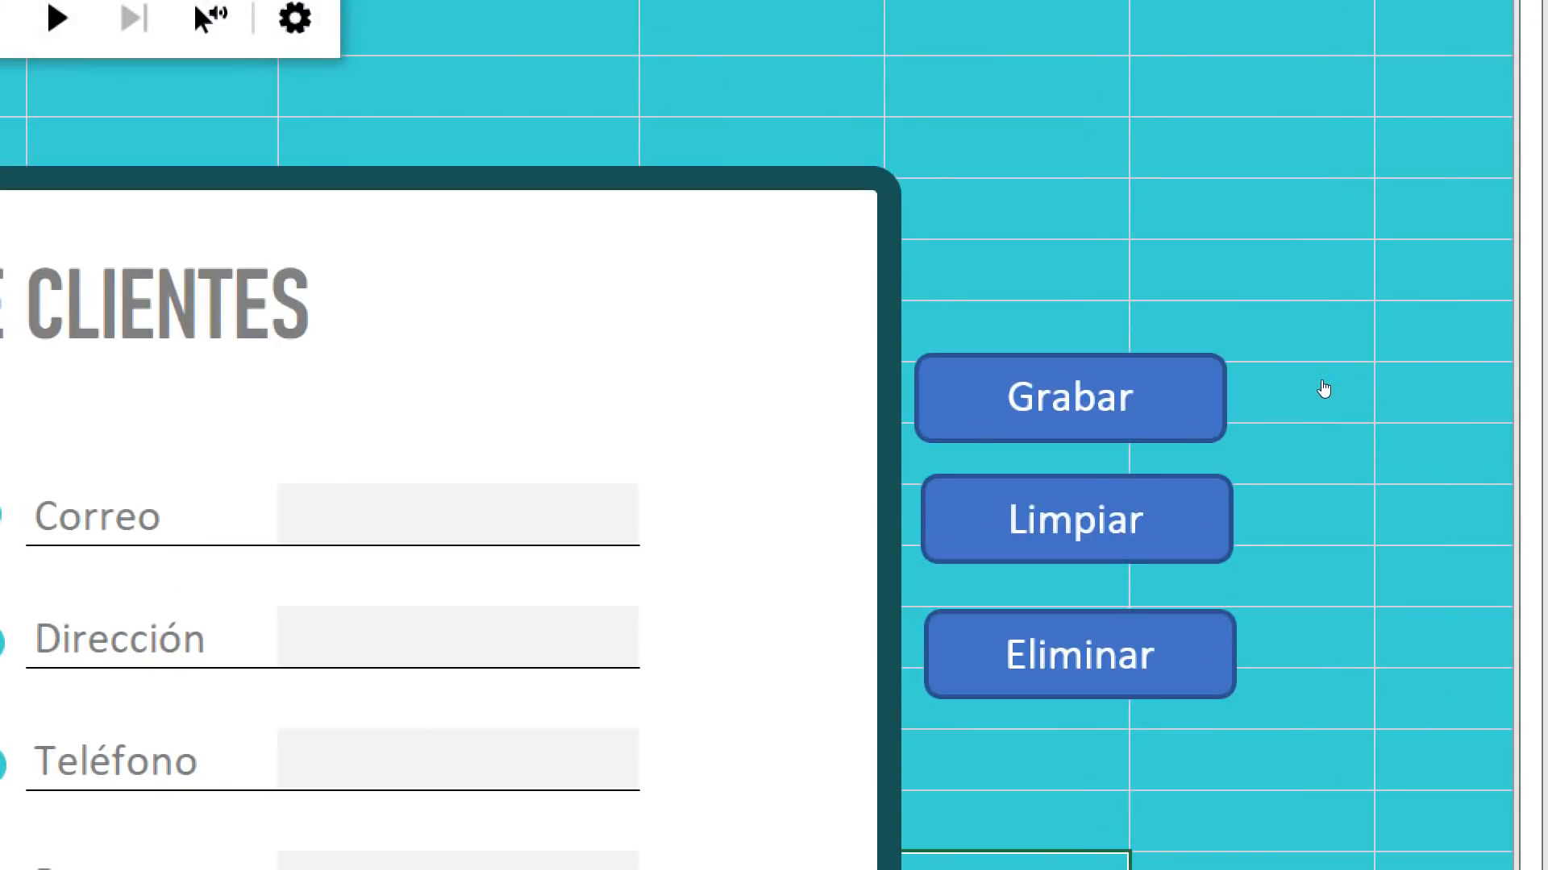
Step: Fill the Grabar button with the recent dark teal color and make its text bold
{"action": "right_click", "coordinate": [1323, 389]}
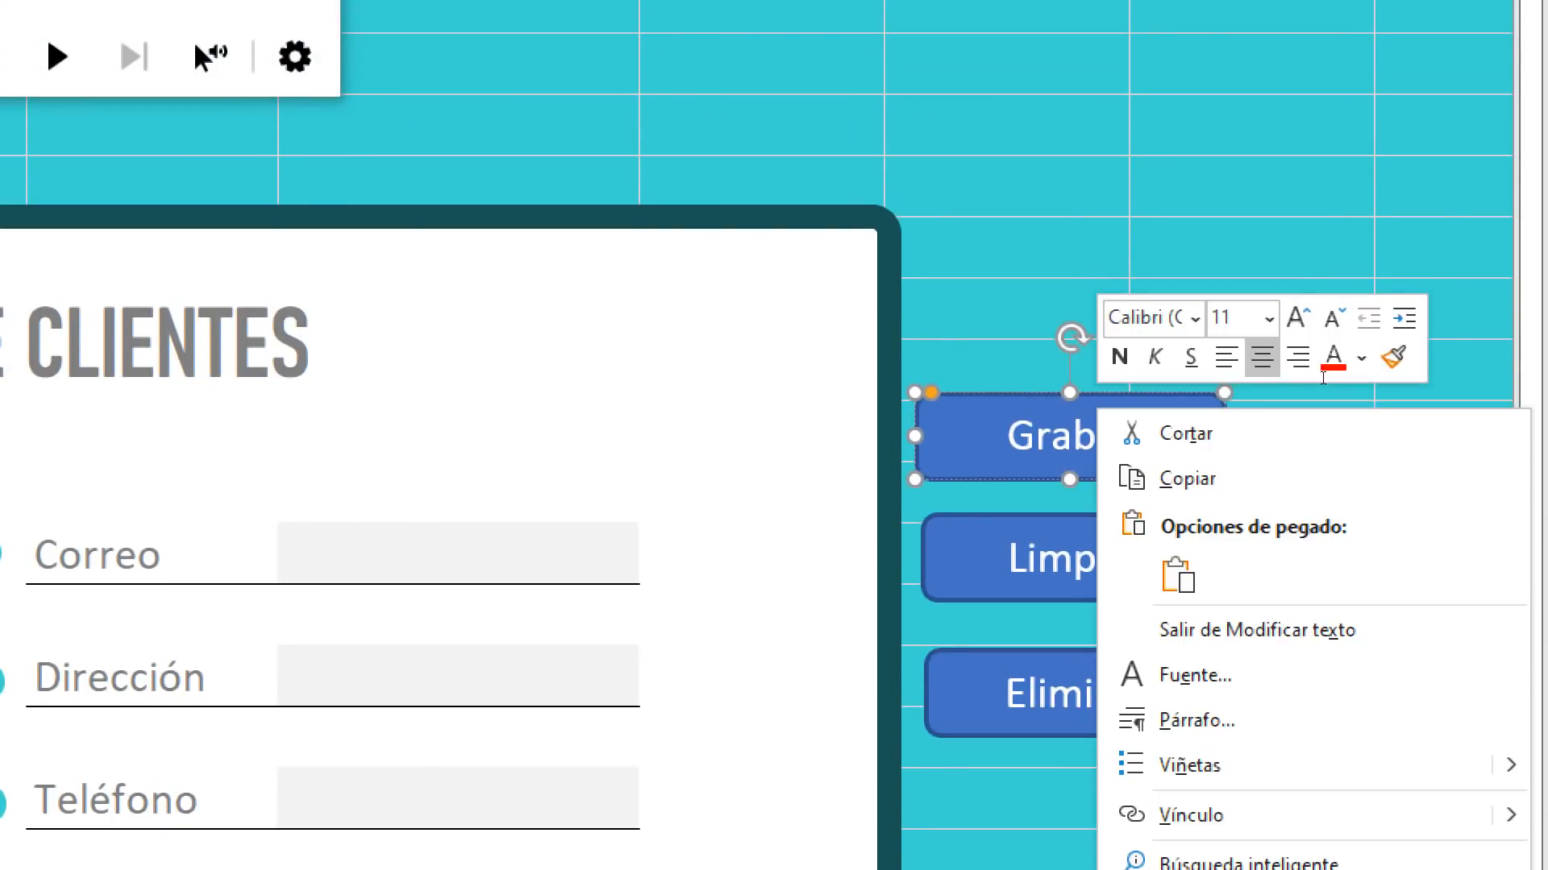
{"action": "key", "text": "Escape"}
{"action": "key", "text": "Escape"}
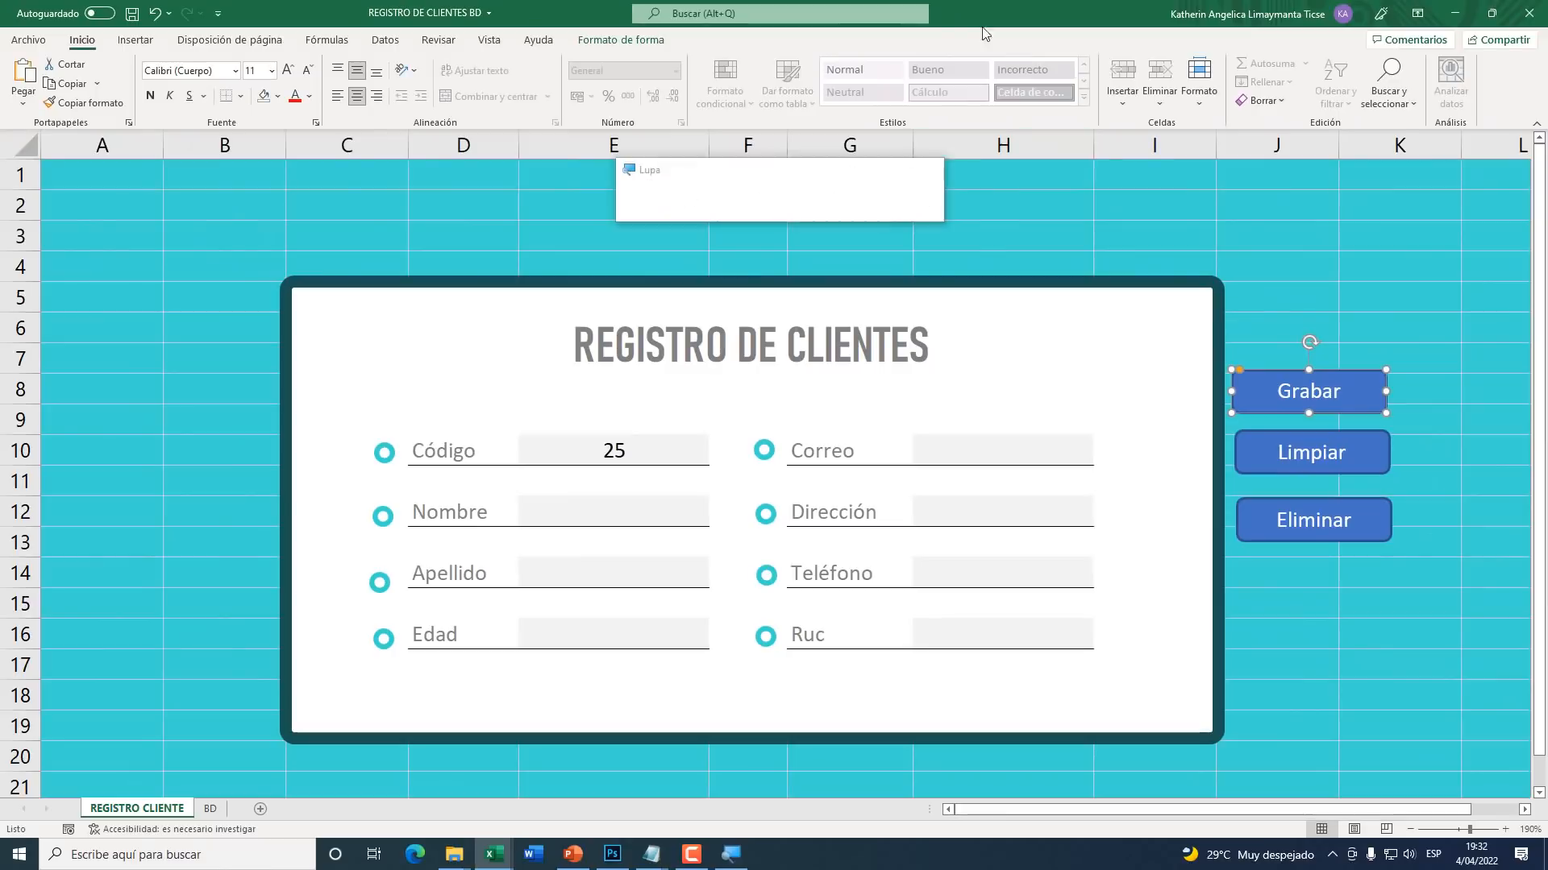
{"action": "left_click", "coordinate": [605, 39]}
{"action": "left_click", "coordinate": [612, 63]}
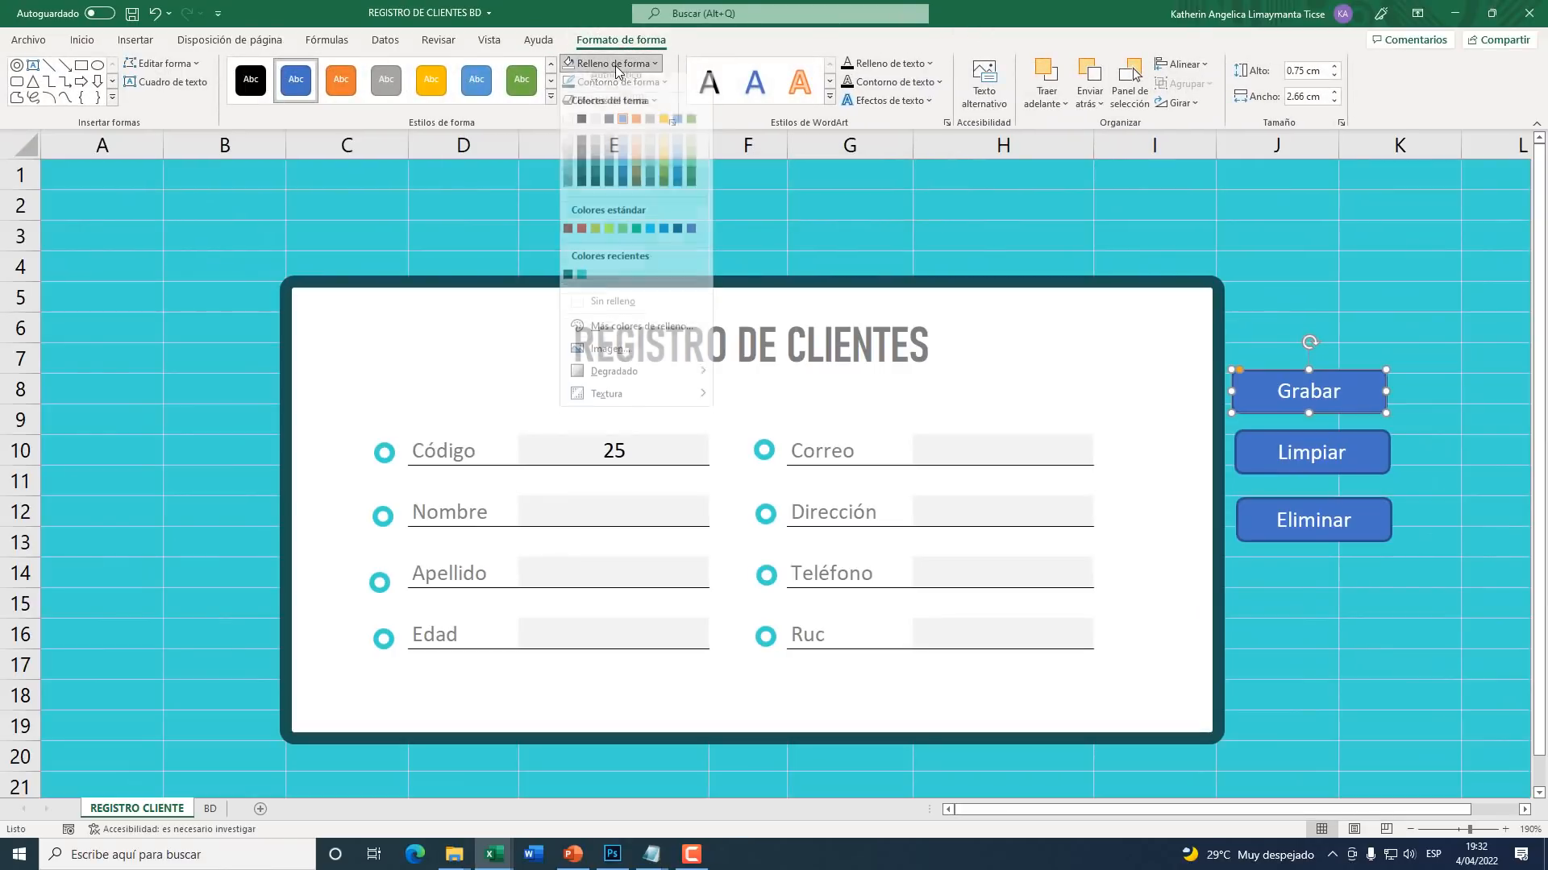
{"action": "left_click", "coordinate": [567, 285]}
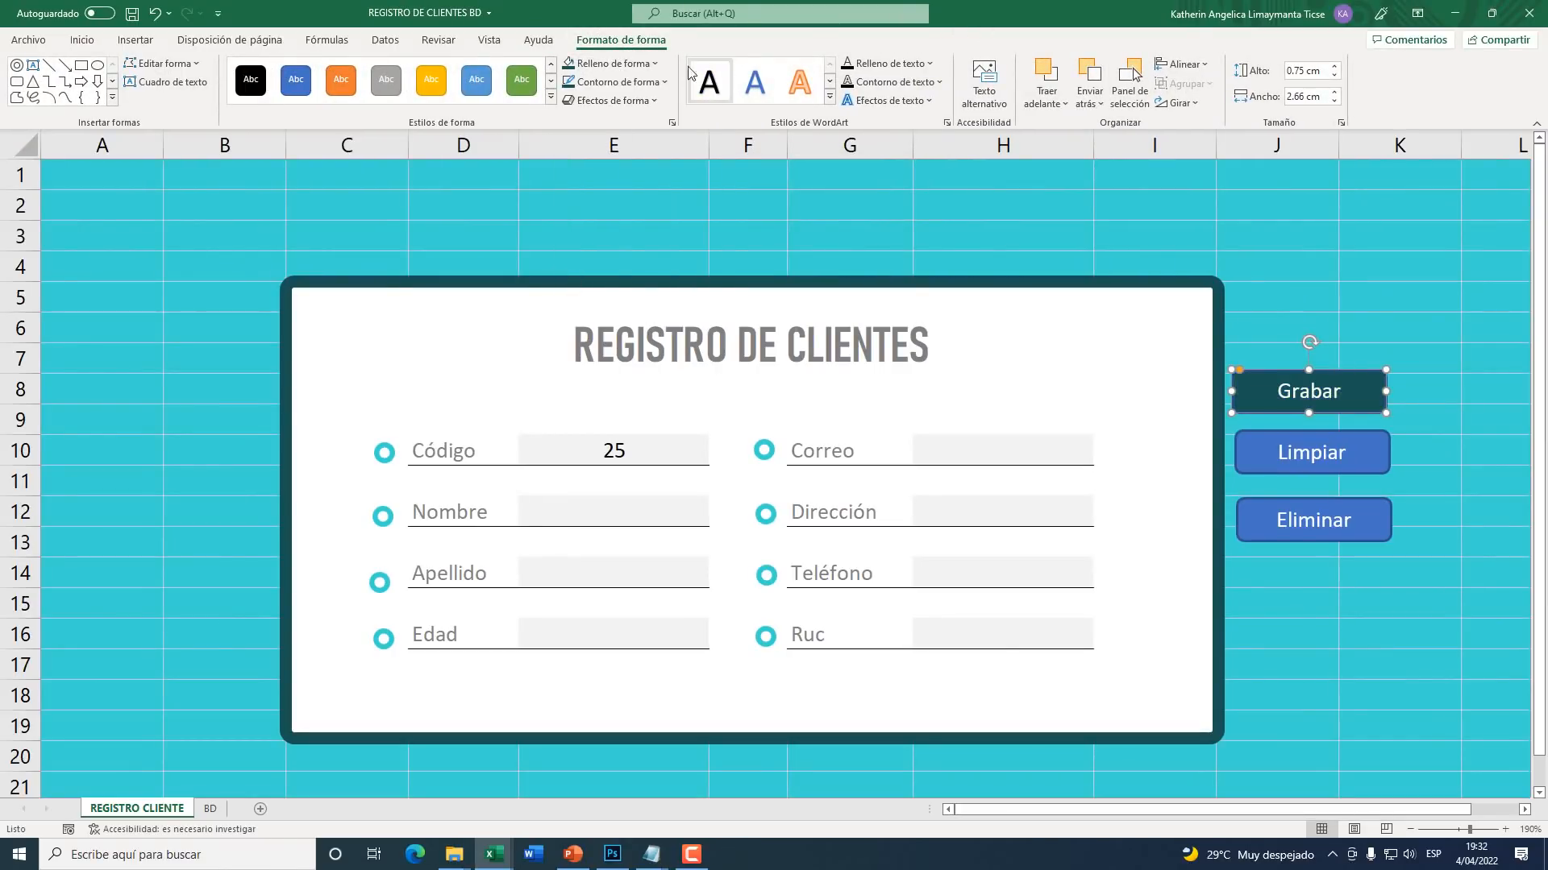
{"action": "left_click", "coordinate": [81, 39]}
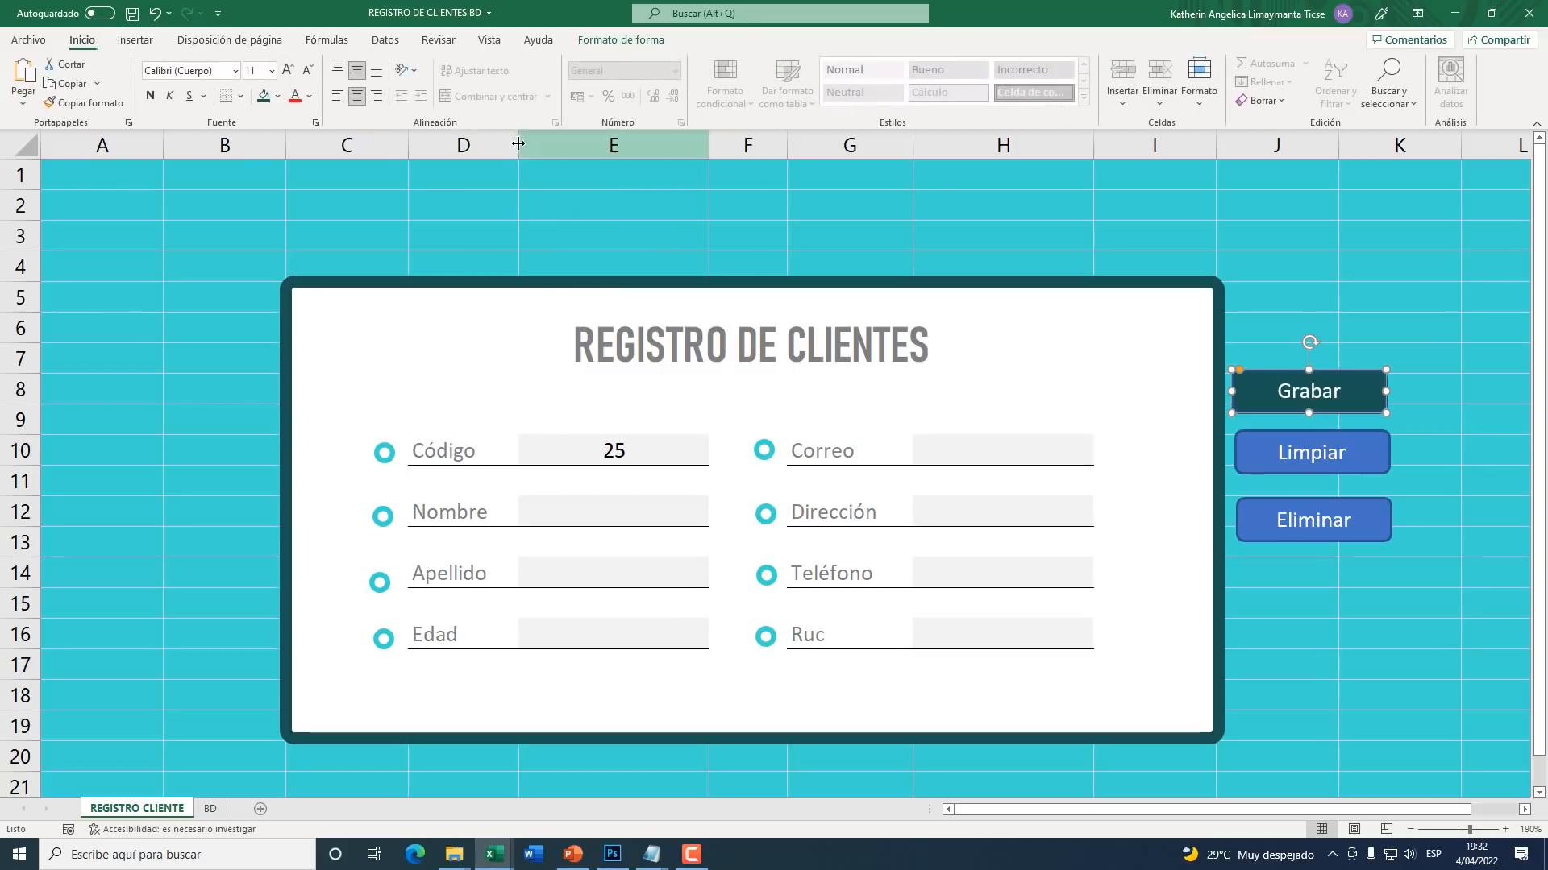
{"action": "left_click", "coordinate": [152, 96]}
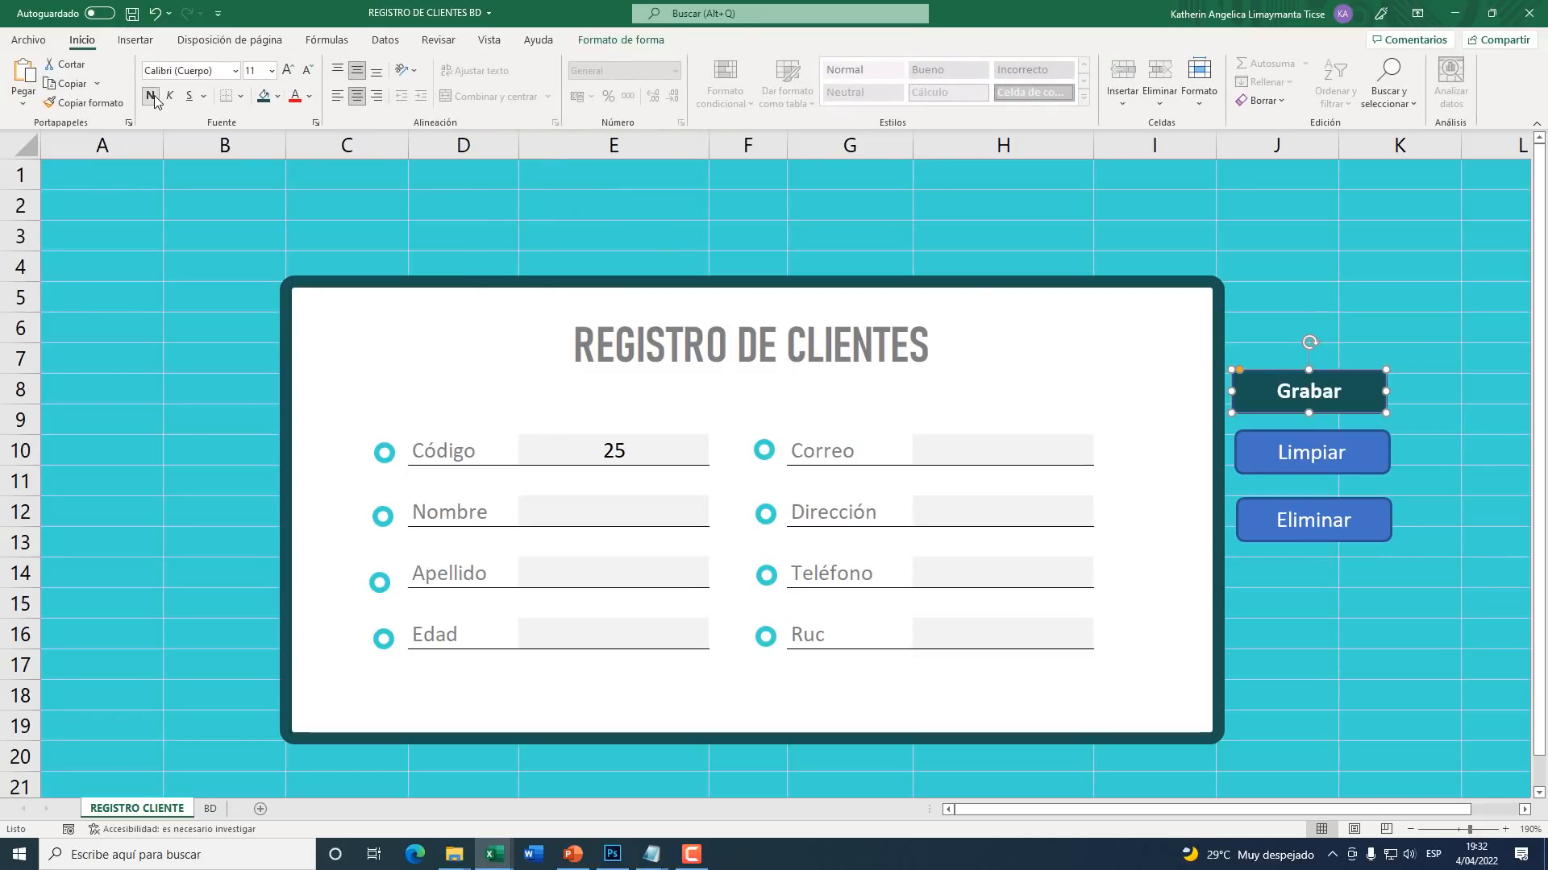
Step: Give the Grabar button a light gray outline with a thickness of 1½ pt
{"action": "left_click", "coordinate": [598, 46]}
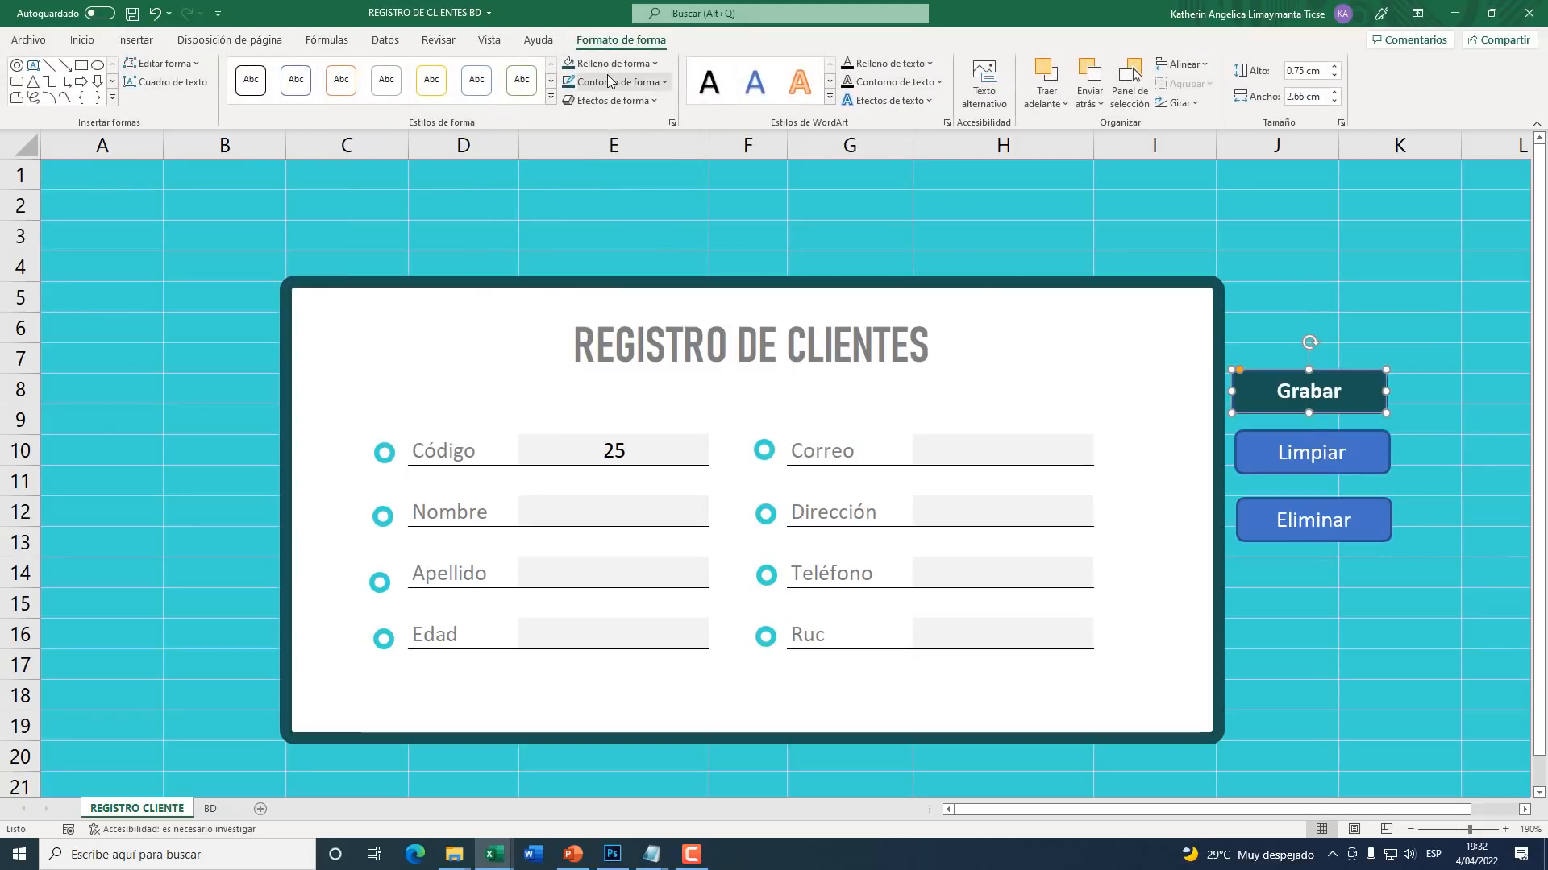
{"action": "key", "text": "super+plus"}
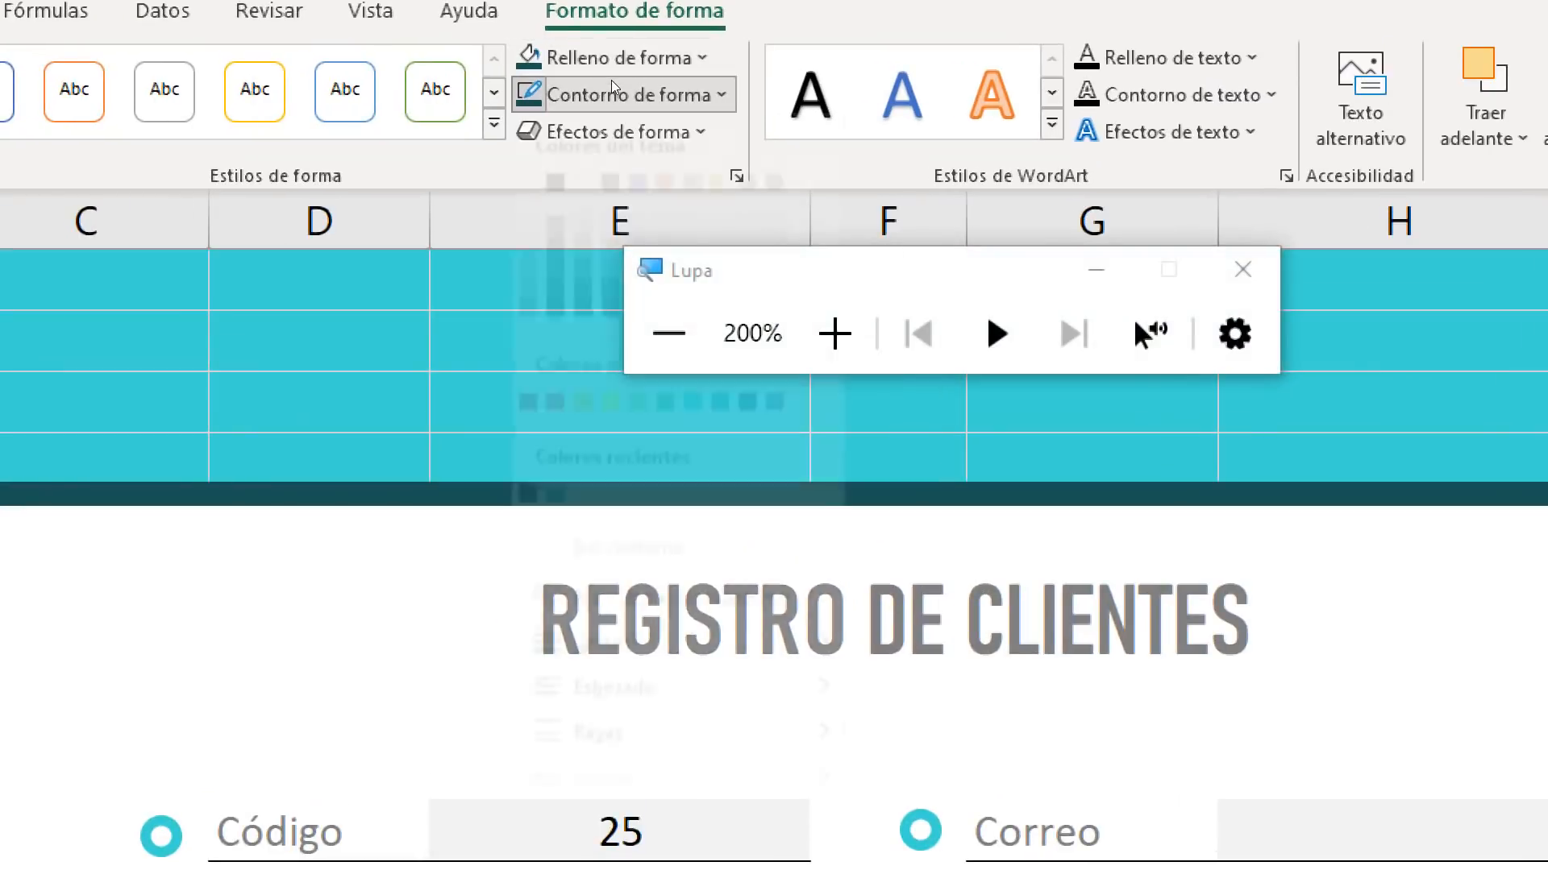
{"action": "left_click", "coordinate": [611, 87]}
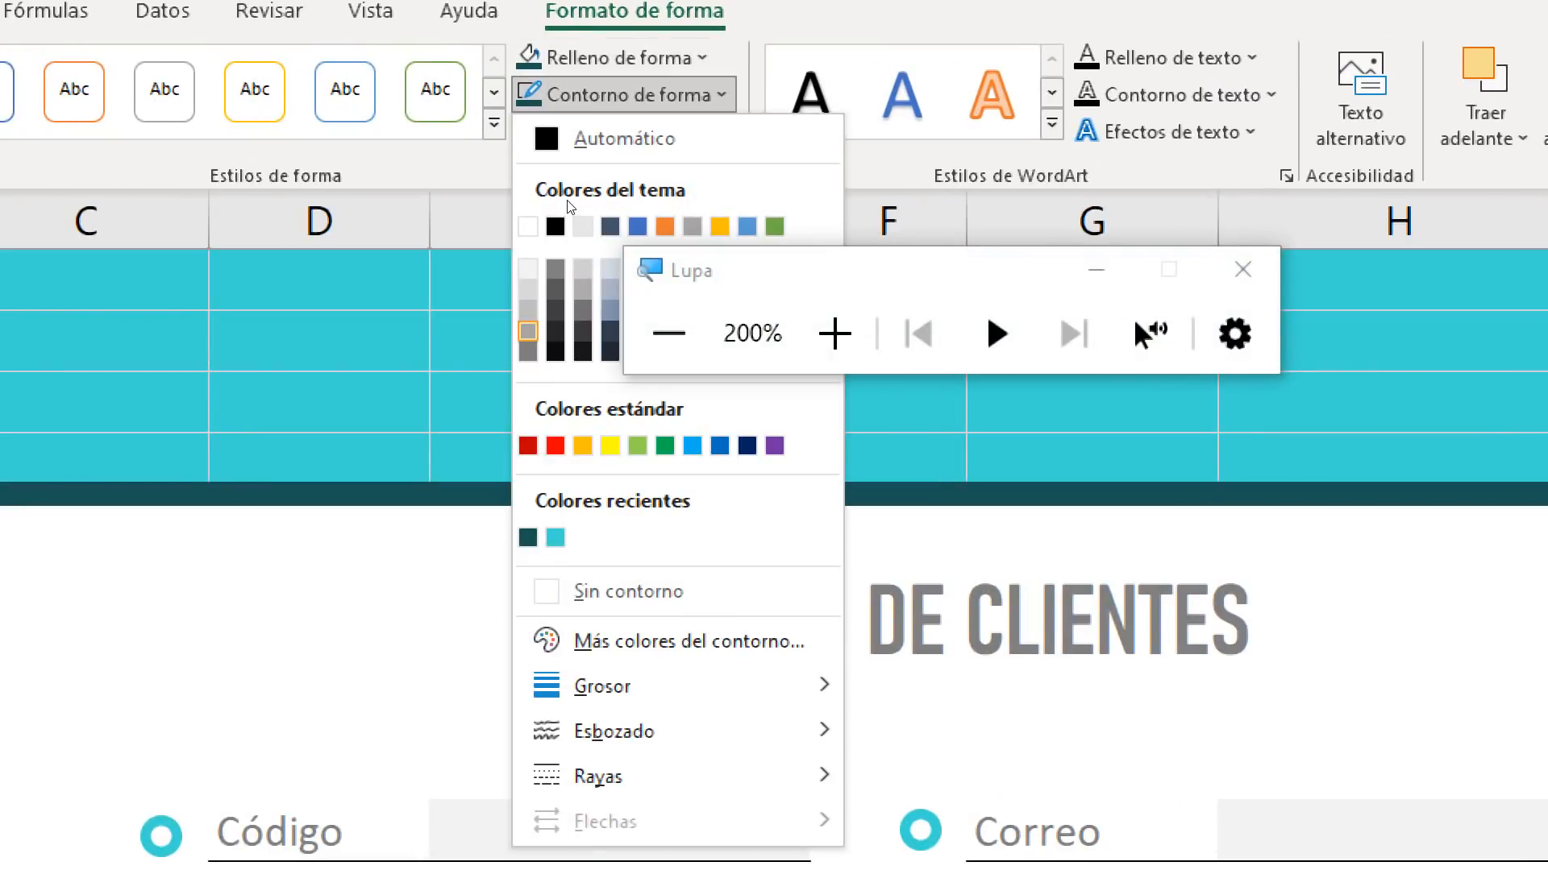
{"action": "key", "text": "Escape"}
{"action": "key", "text": "super+Escape"}
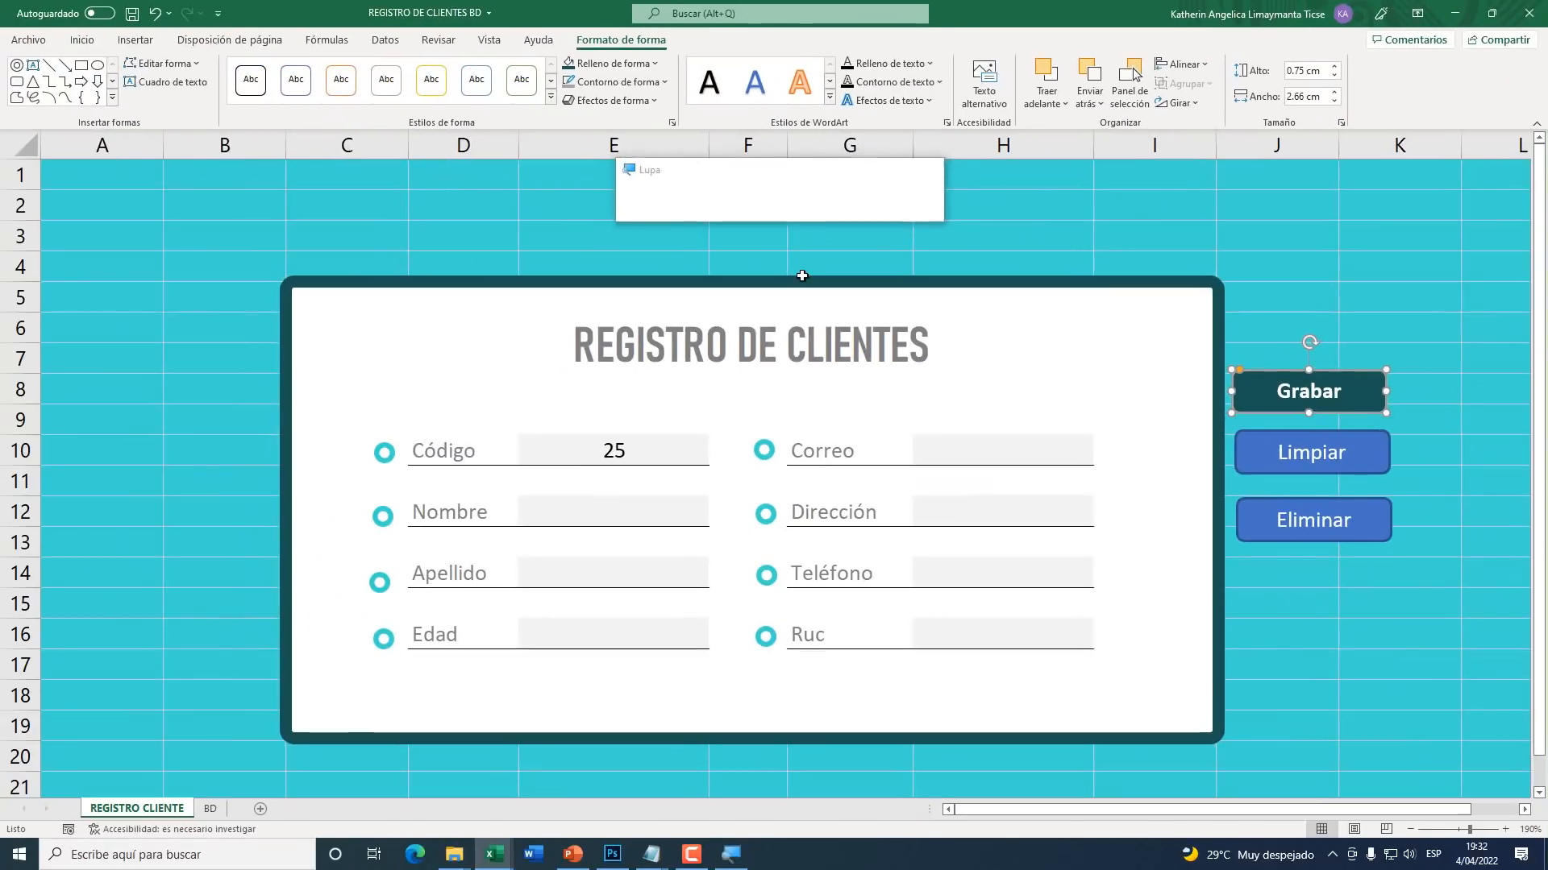
{"action": "left_click", "coordinate": [598, 81]}
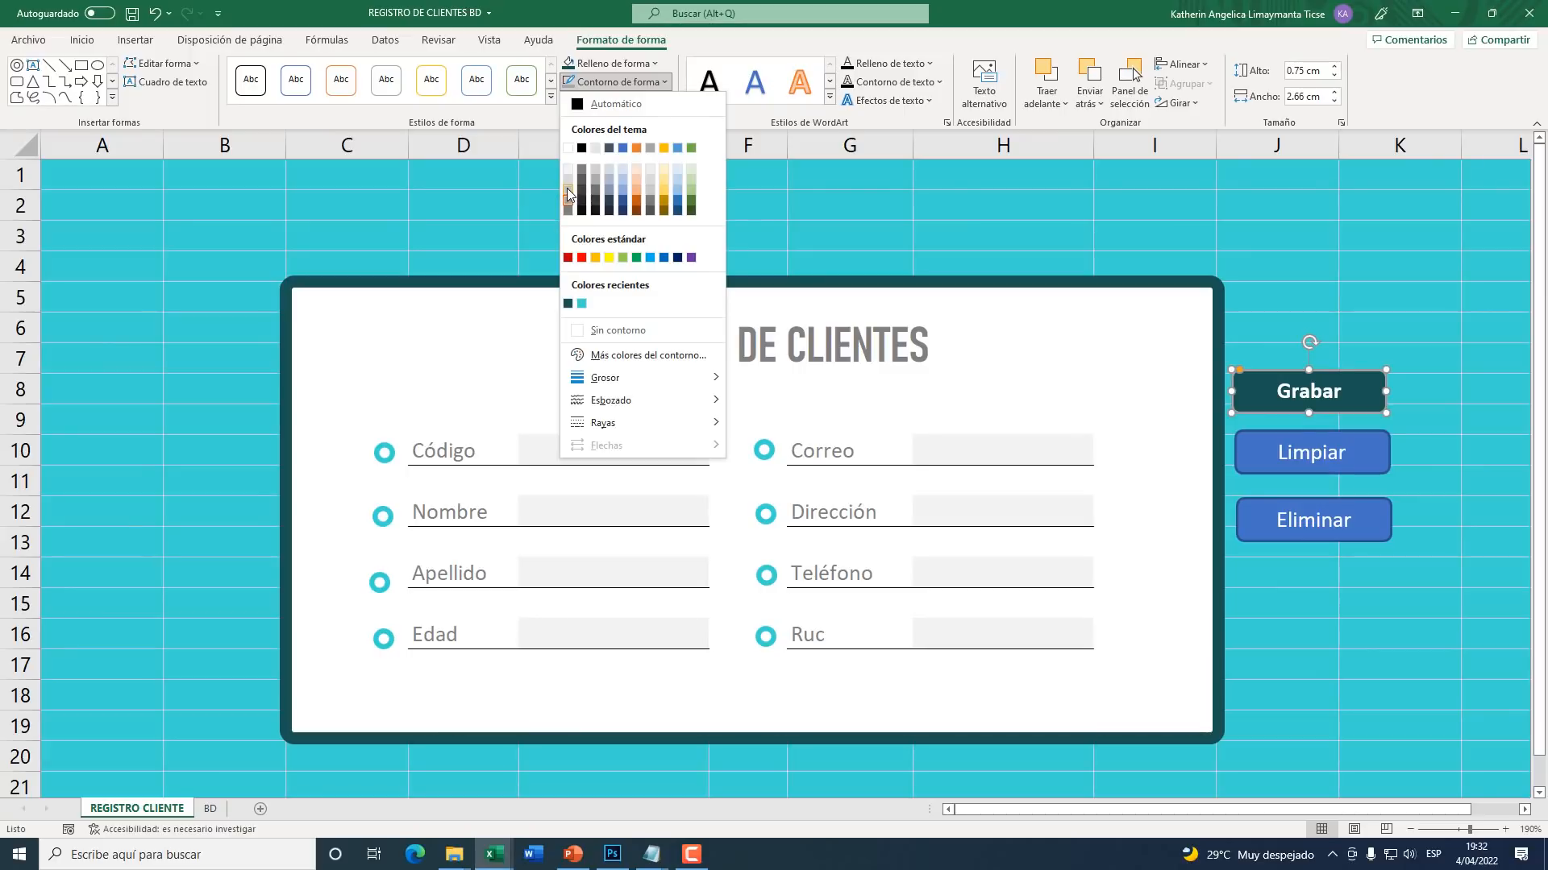
{"action": "left_click", "coordinate": [567, 187]}
{"action": "left_click", "coordinate": [615, 81]}
{"action": "mouse_move", "coordinate": [657, 379]}
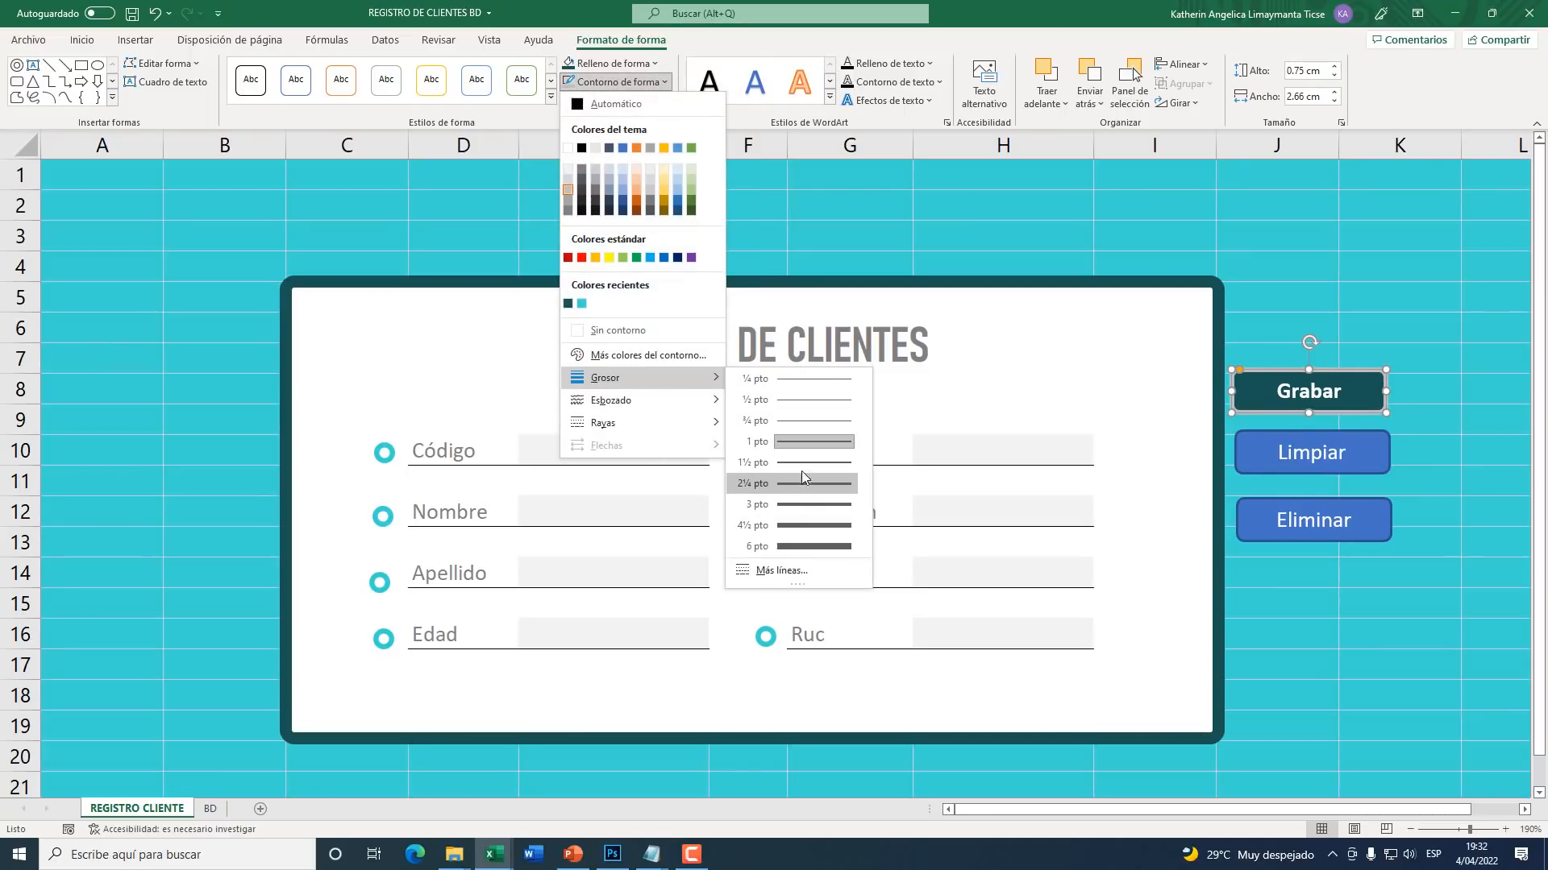
{"action": "left_click", "coordinate": [799, 463]}
{"action": "left_click", "coordinate": [1381, 298]}
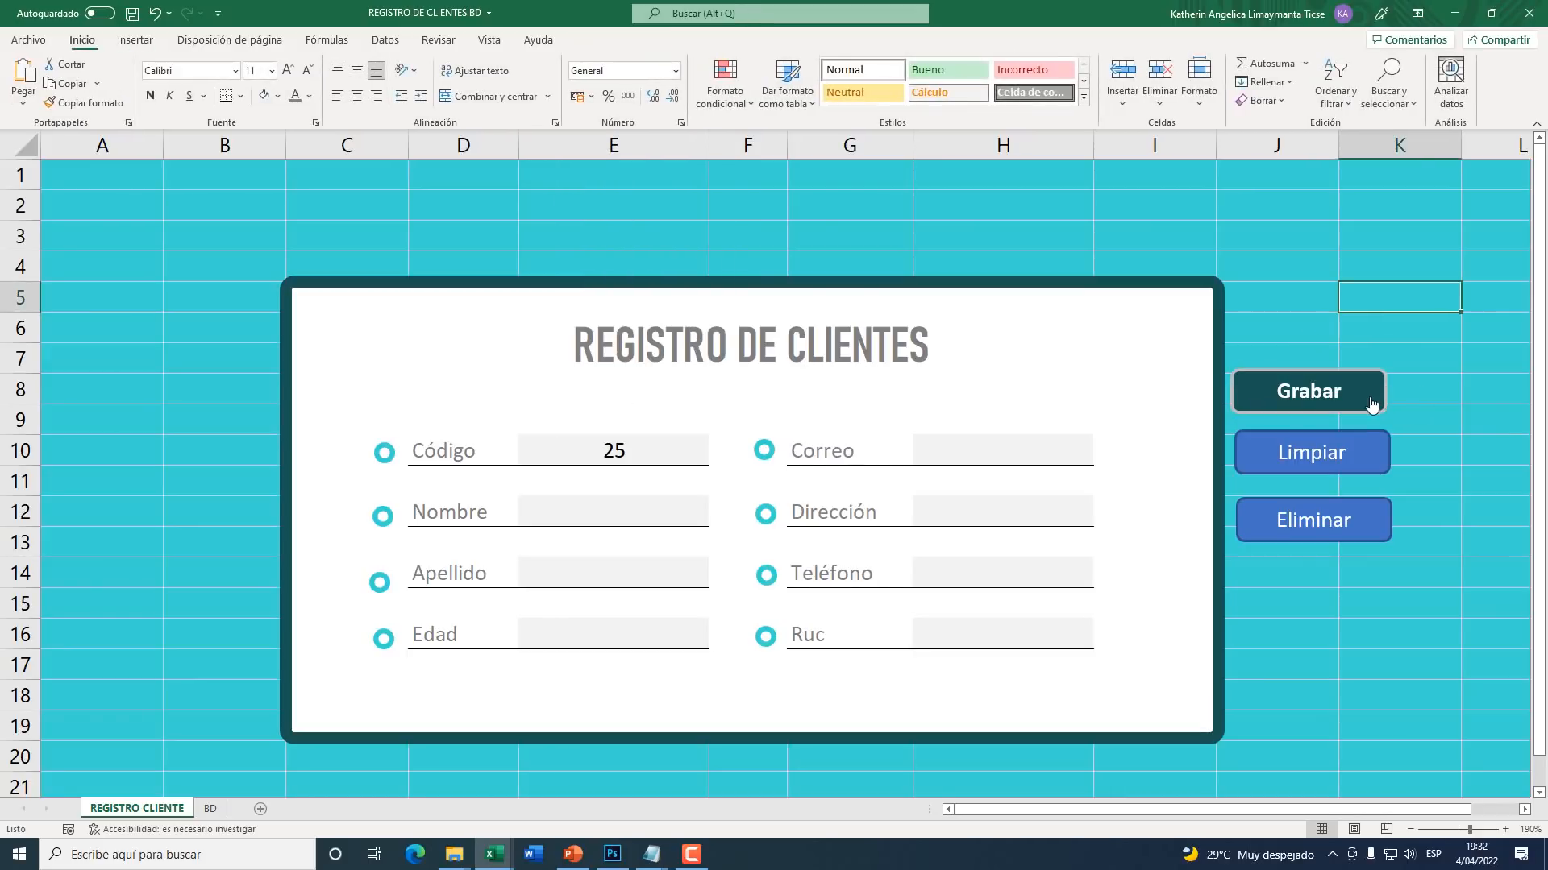
Step: Fill the Limpiar button with the recent dark teal color and give it a gray outline
{"action": "right_click", "coordinate": [1299, 460]}
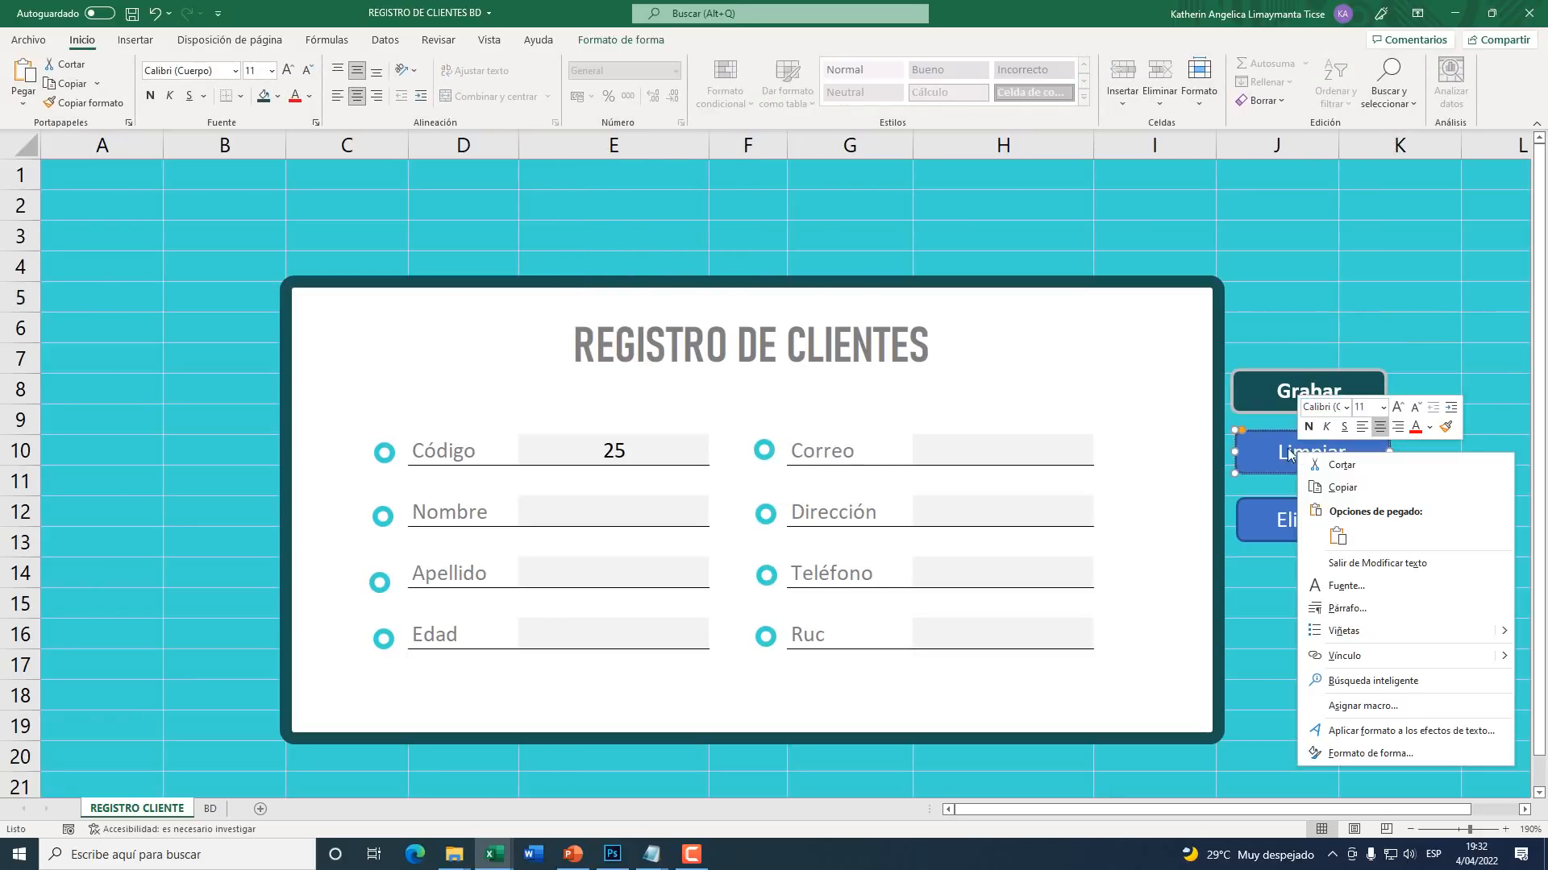
{"action": "left_click", "coordinate": [1264, 430]}
{"action": "left_click", "coordinate": [594, 38]}
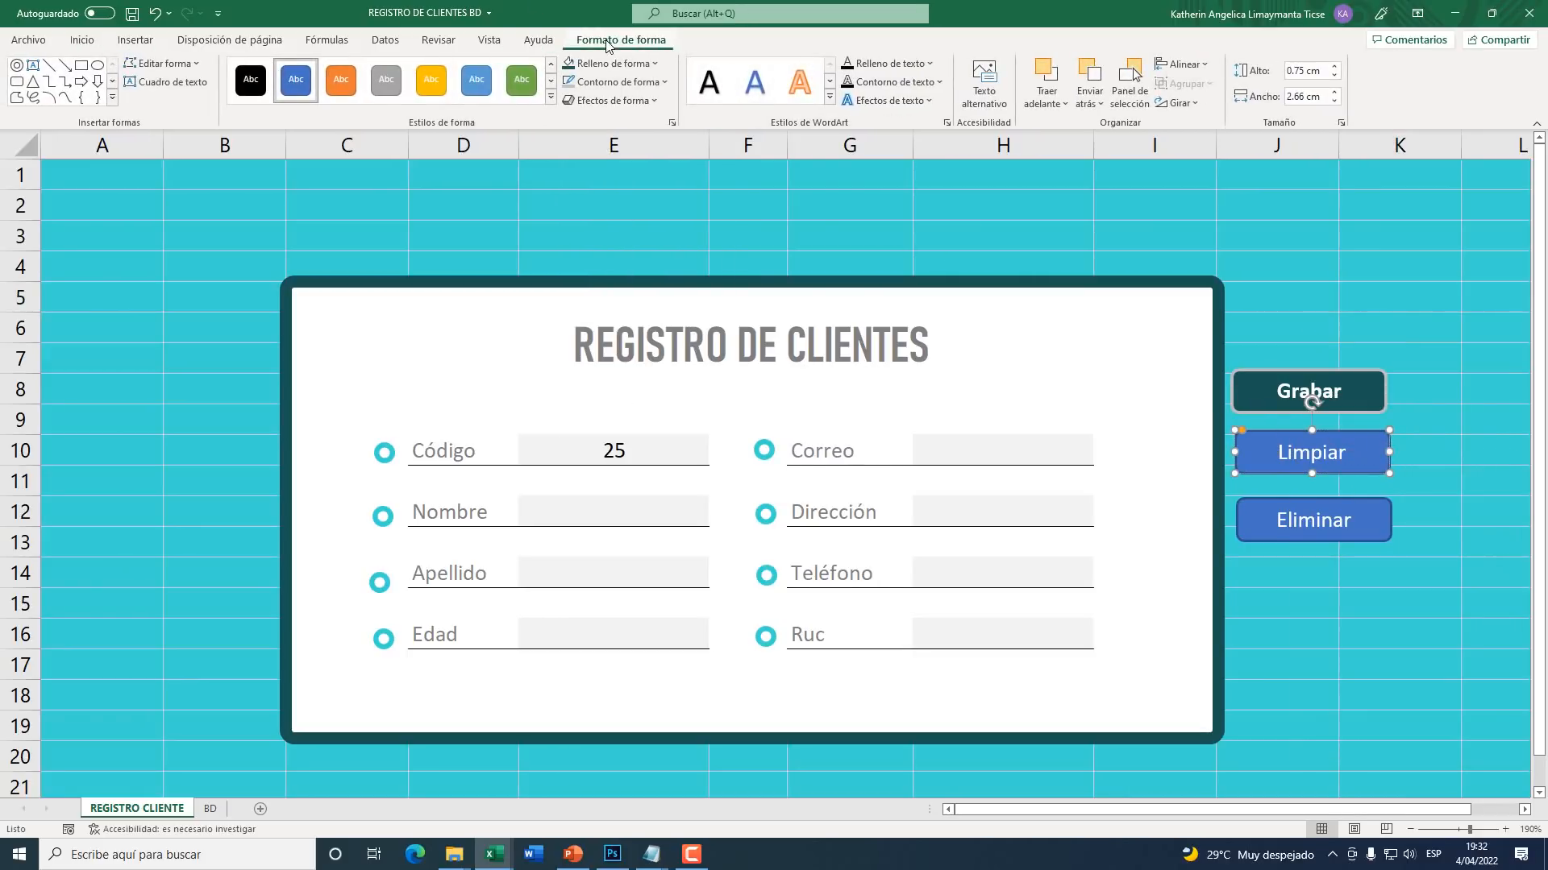
{"action": "left_click", "coordinate": [617, 64]}
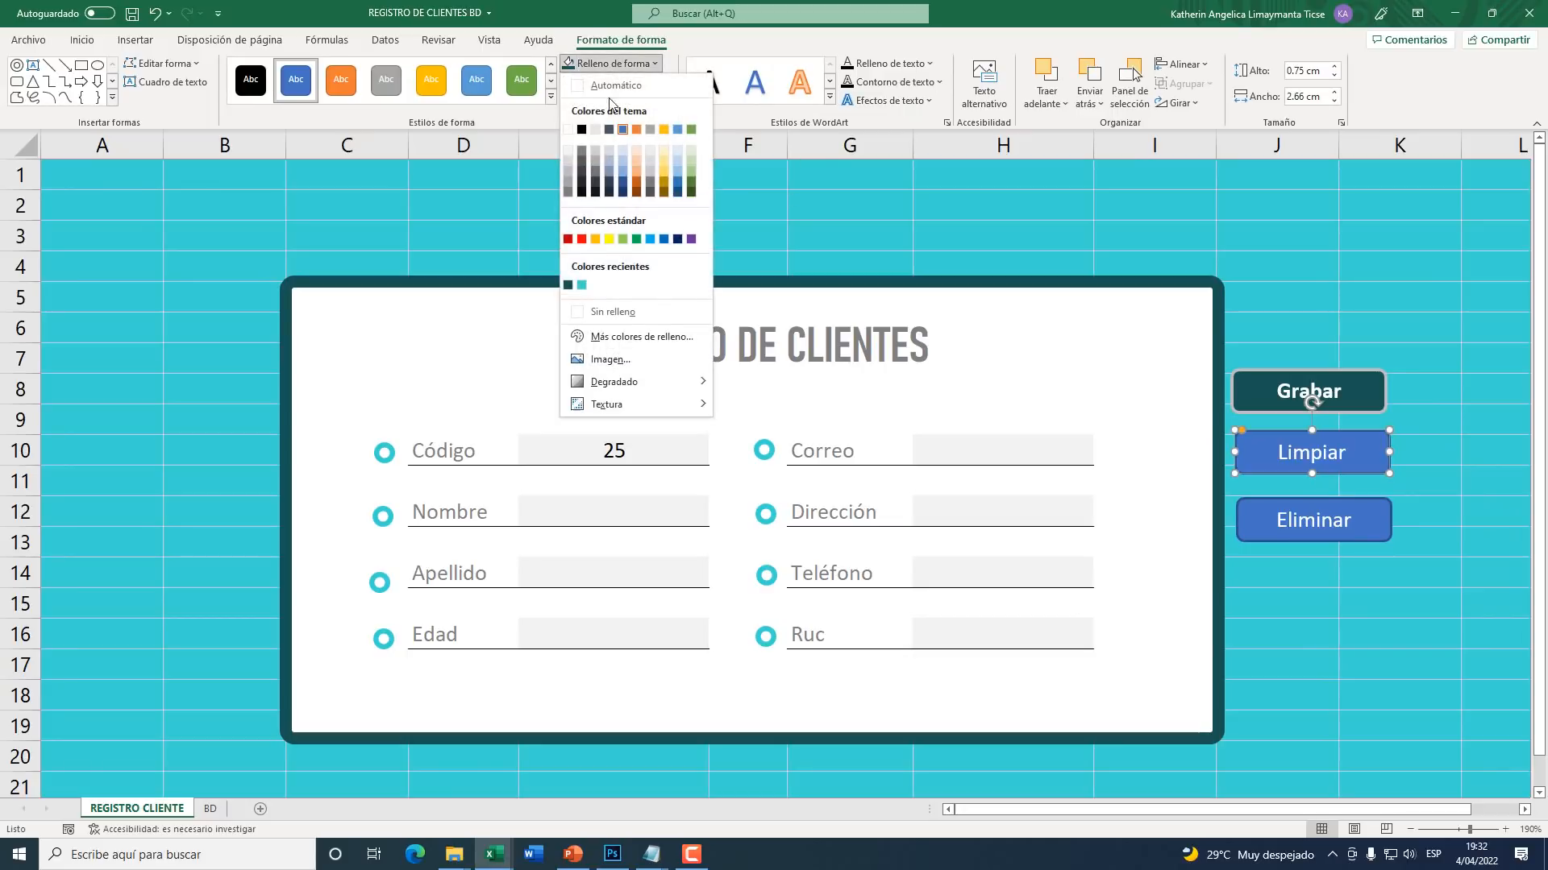
{"action": "left_click", "coordinate": [567, 285]}
{"action": "left_click", "coordinate": [612, 81]}
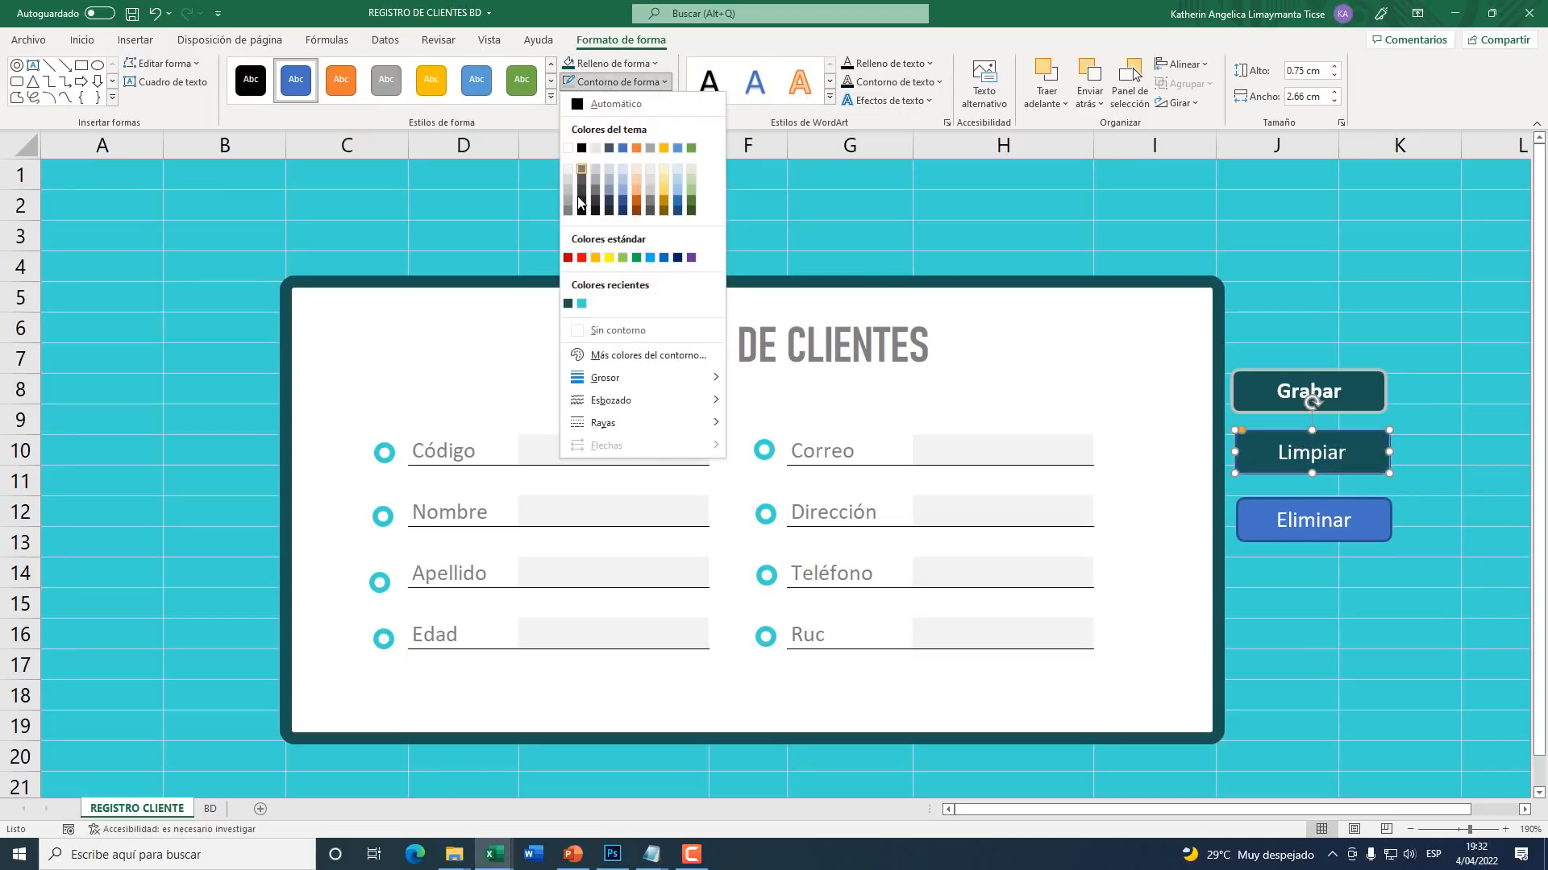
{"action": "left_click", "coordinate": [567, 203]}
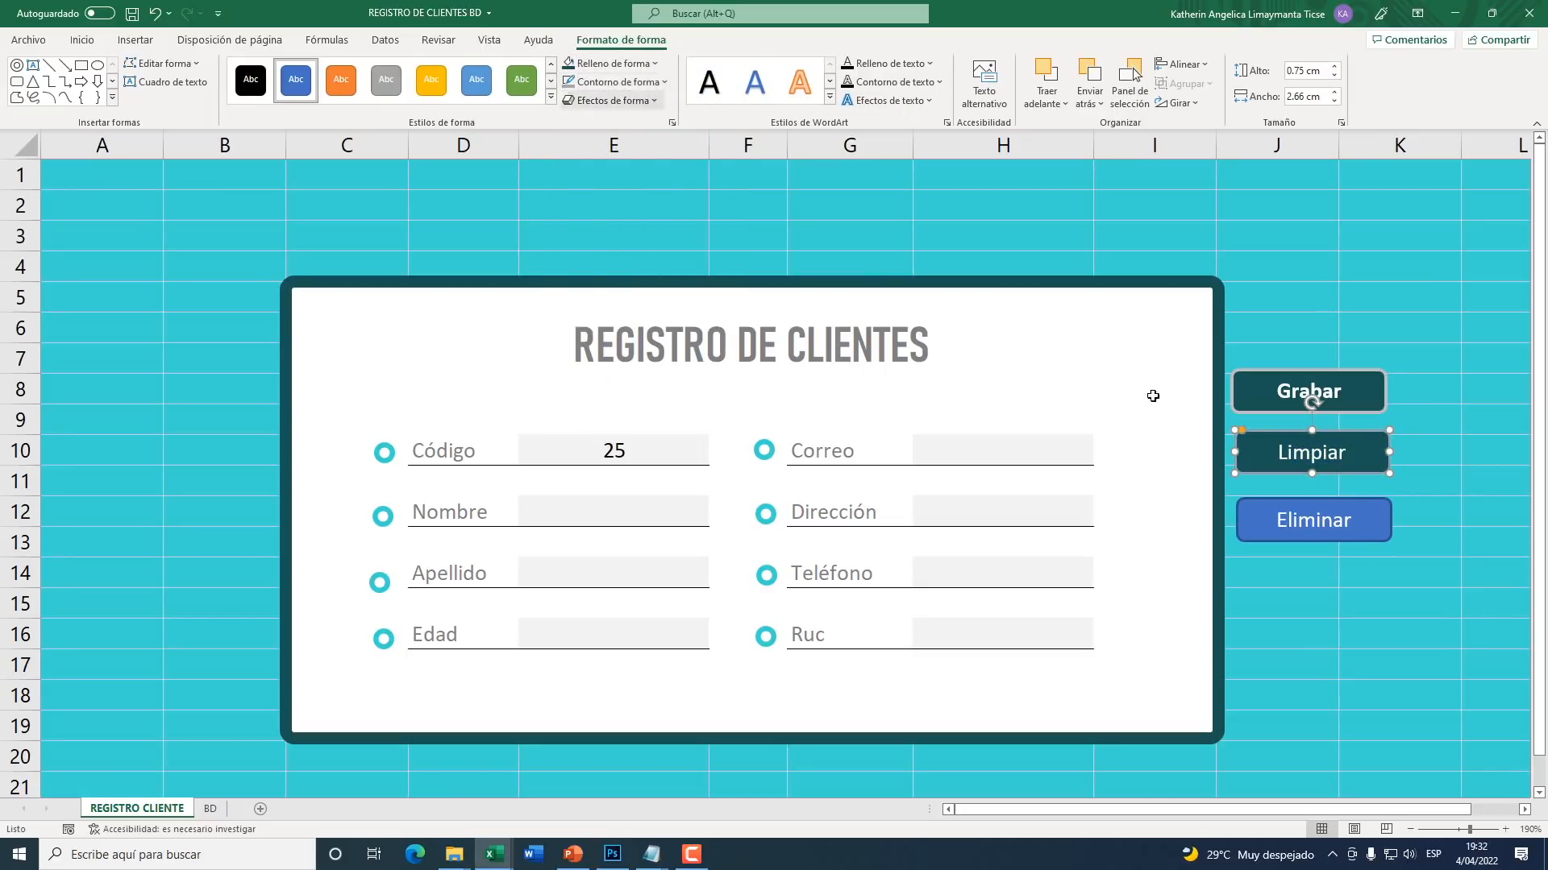
Step: Move the Eliminar button slightly up and to the left so its left edge lines up with the Grabar button
{"action": "right_click", "coordinate": [1324, 517]}
{"action": "left_click", "coordinate": [1275, 505]}
{"action": "left_click_drag", "start_coordinate": [1280, 505], "coordinate": [1274, 498]}
Step: Fill the Eliminar button with the recent dark teal color and give it a gray outline
{"action": "left_click", "coordinate": [612, 62]}
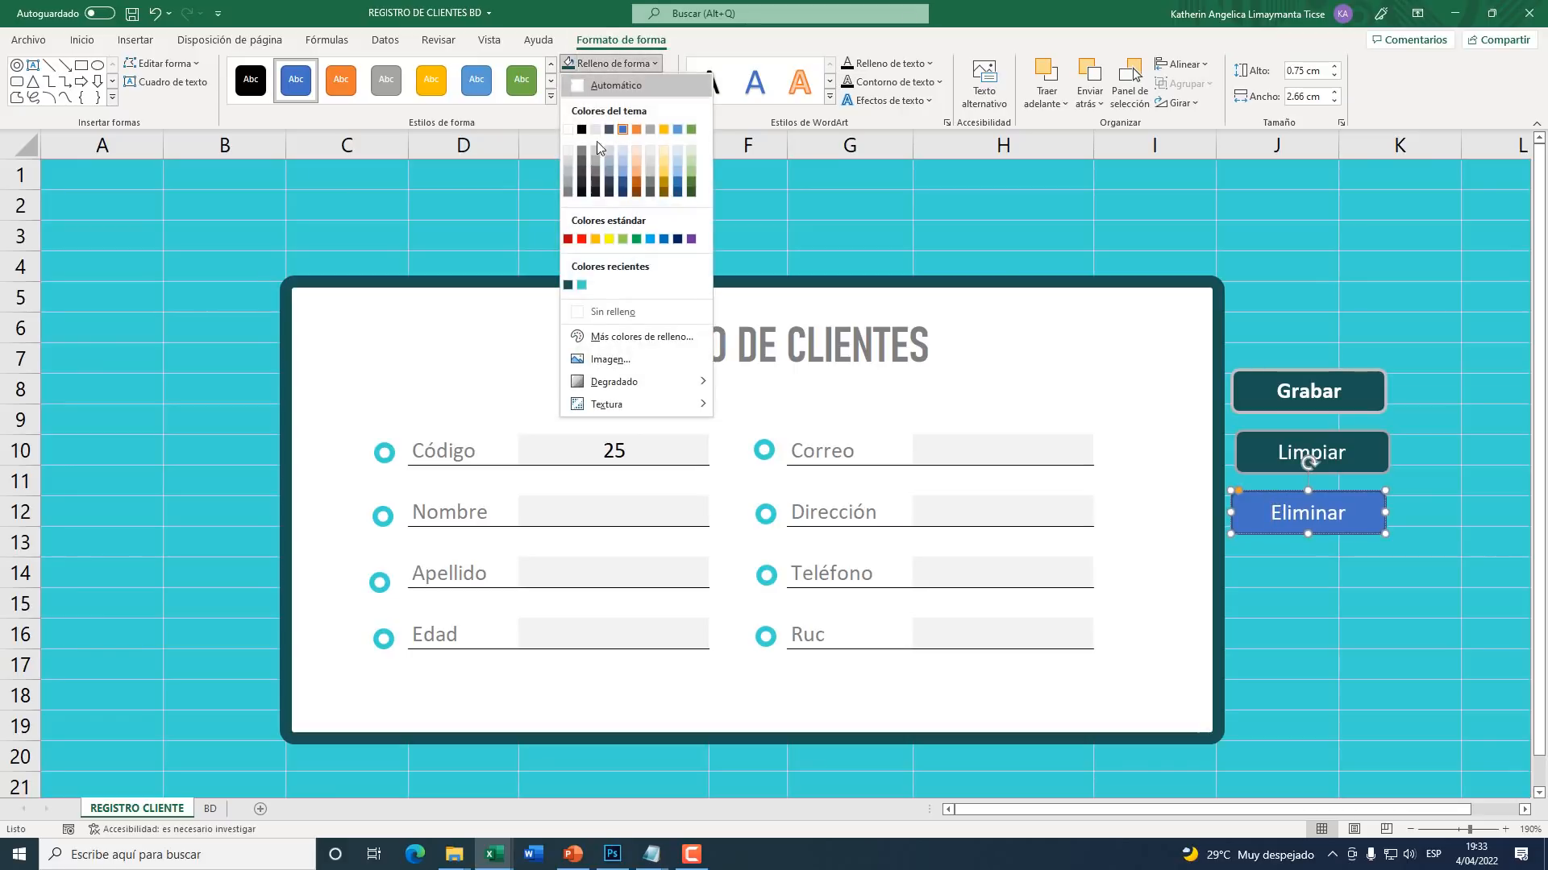
{"action": "left_click", "coordinate": [568, 286]}
{"action": "left_click", "coordinate": [615, 82]}
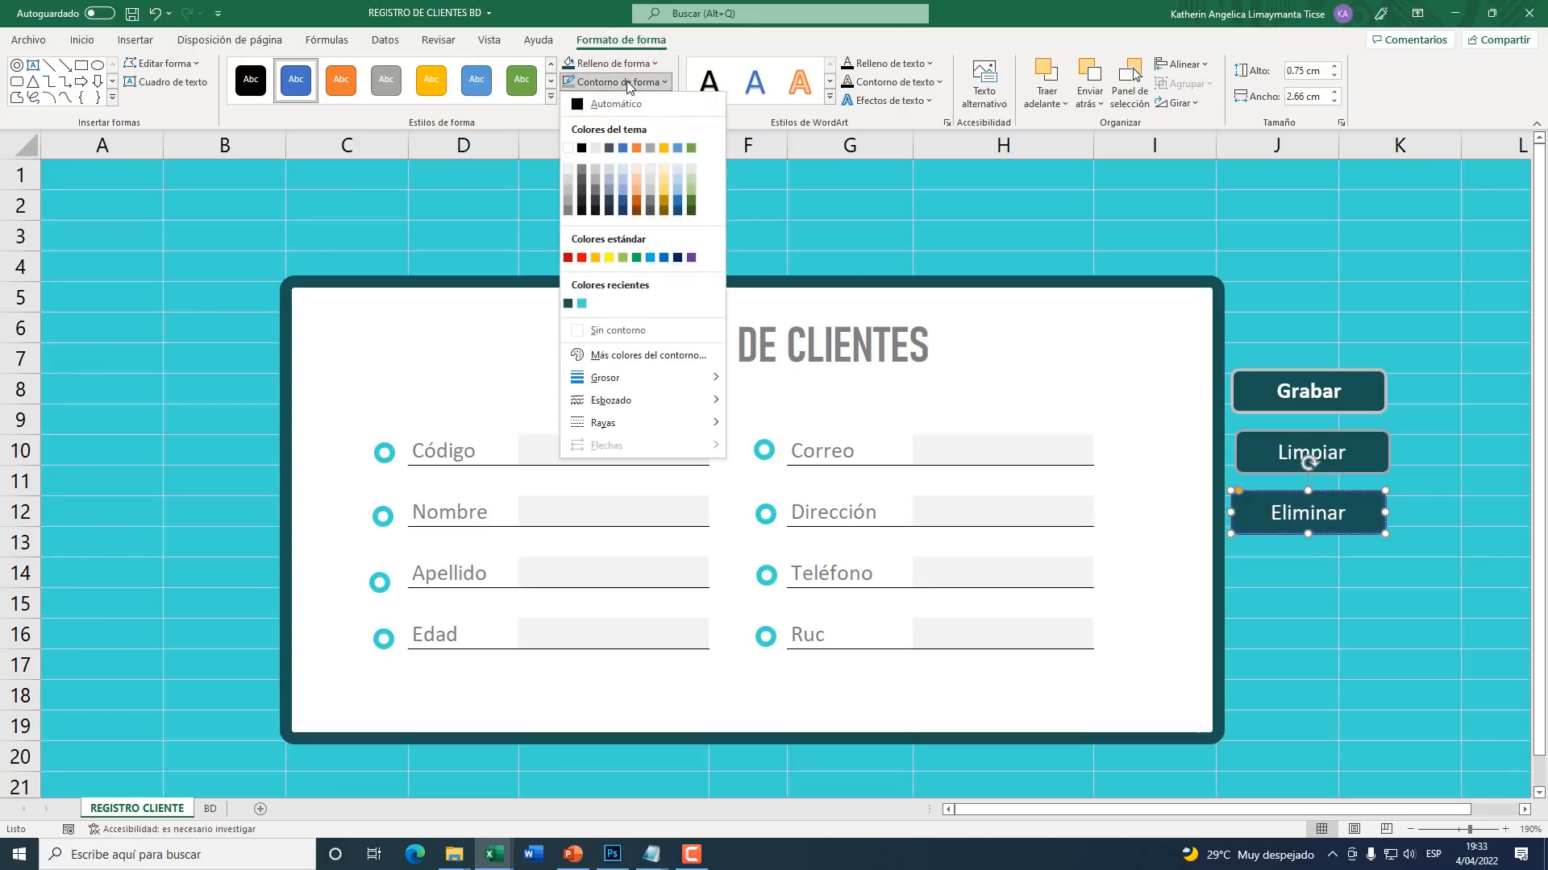
{"action": "left_click", "coordinate": [570, 199]}
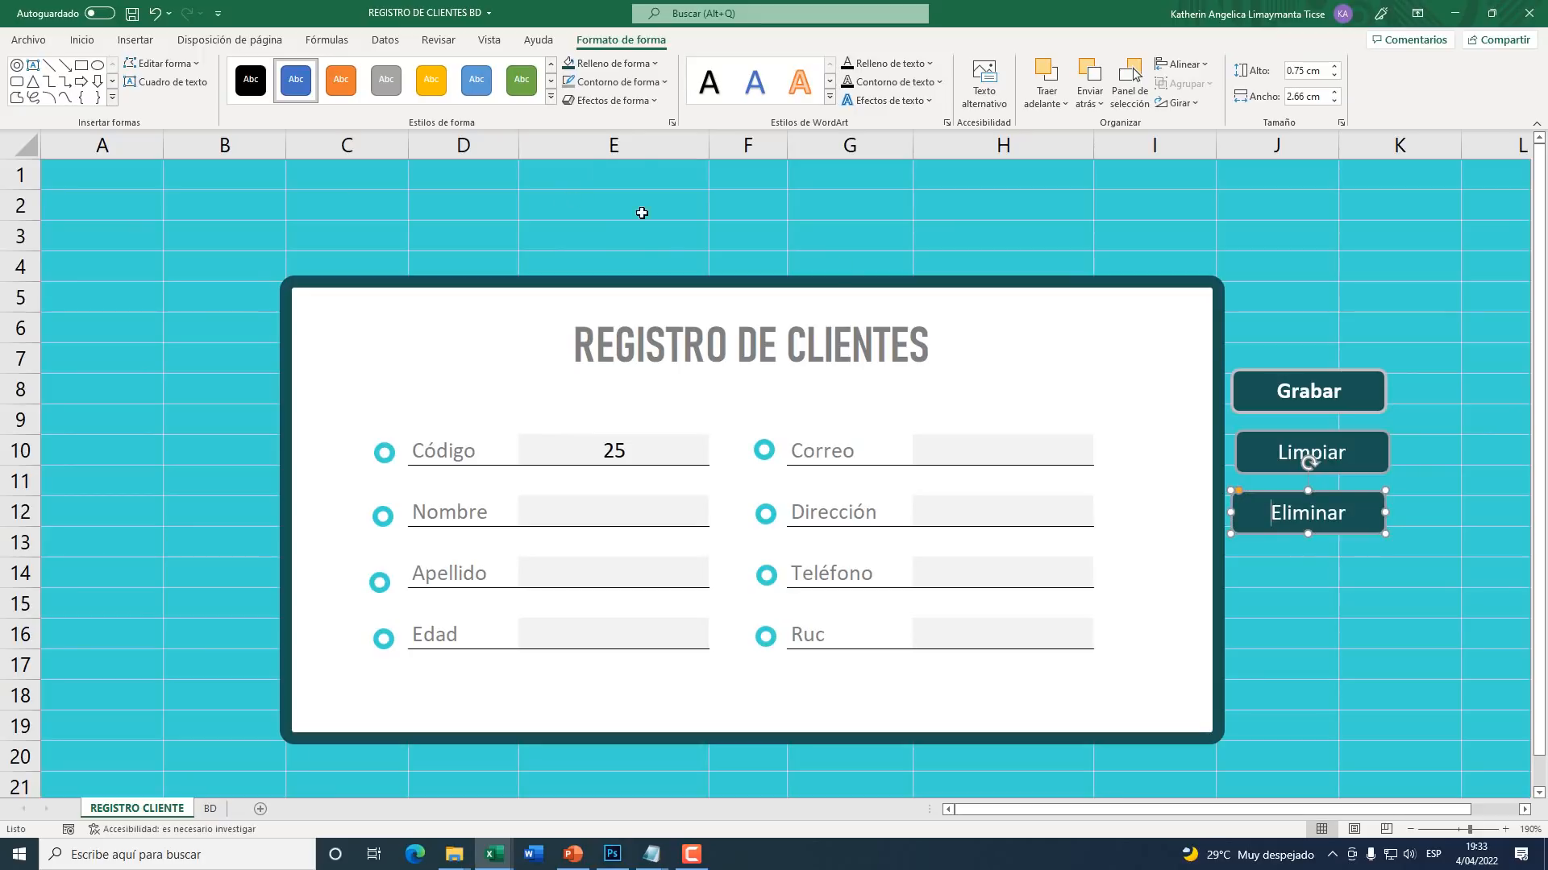
{"action": "left_click", "coordinate": [1268, 411]}
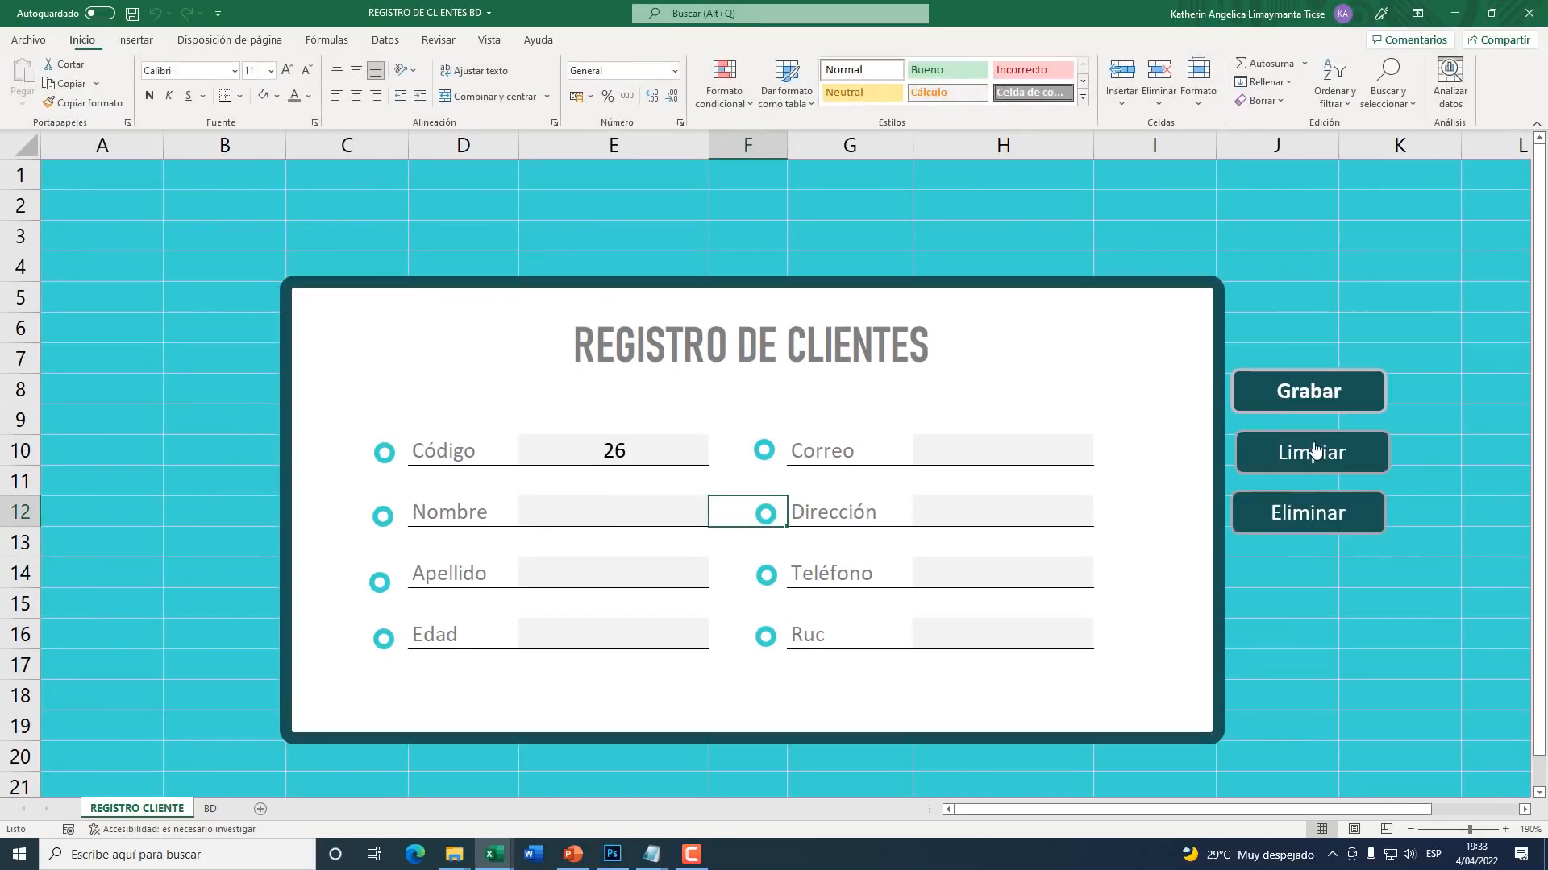